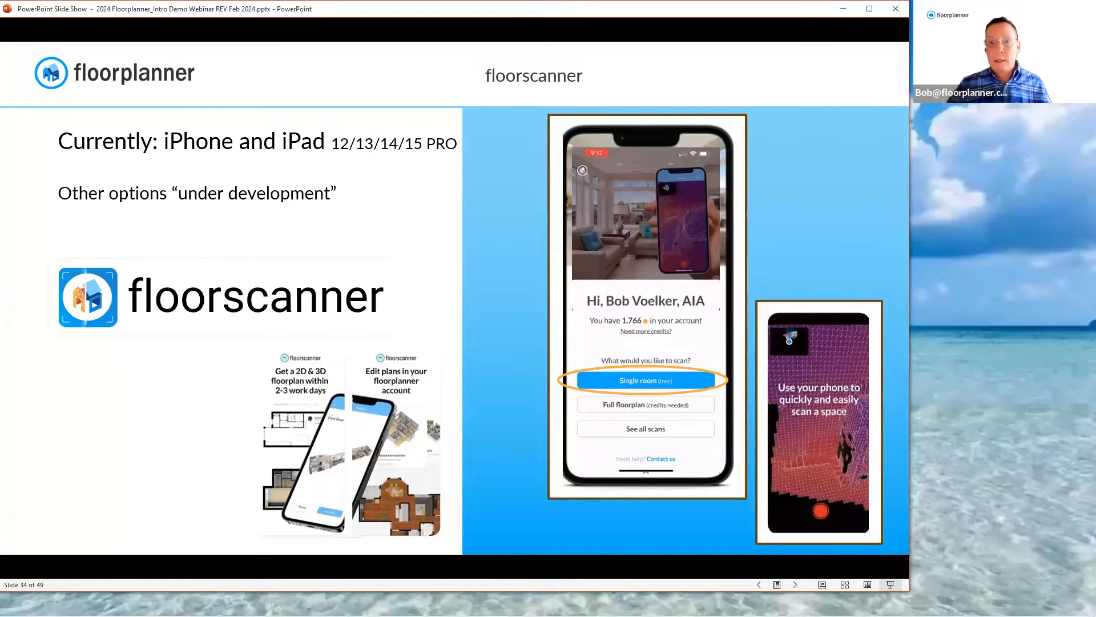
# Advance the slide show from the floorscanner slide to the inspiration gallery slide, playing the embedded floorscanner video on the way
pyautogui.click(496, 332)
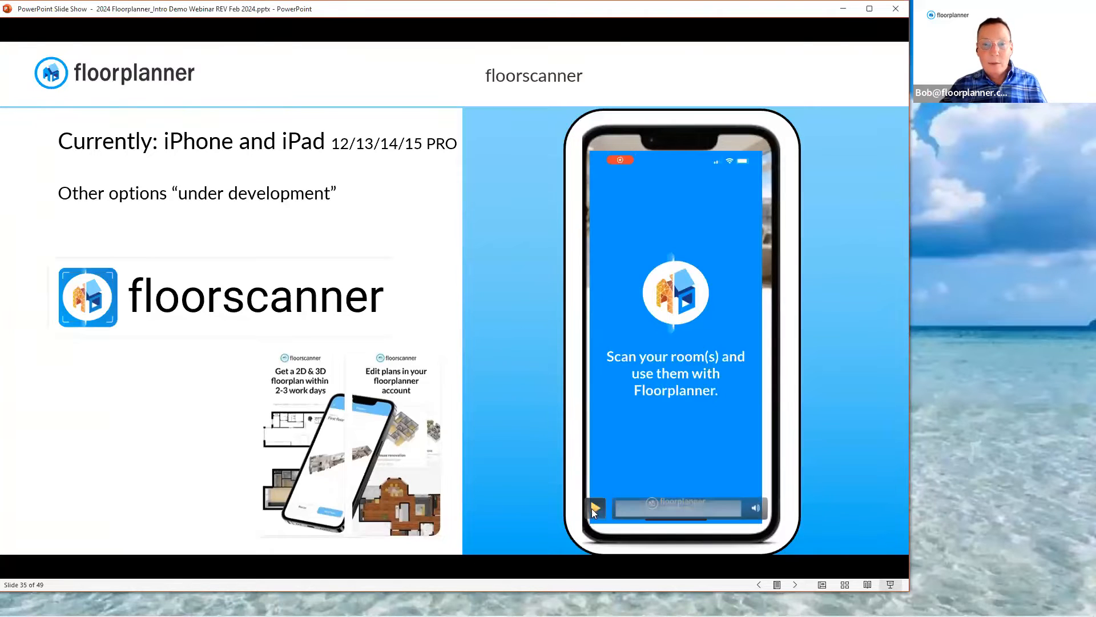
pyautogui.click(594, 508)
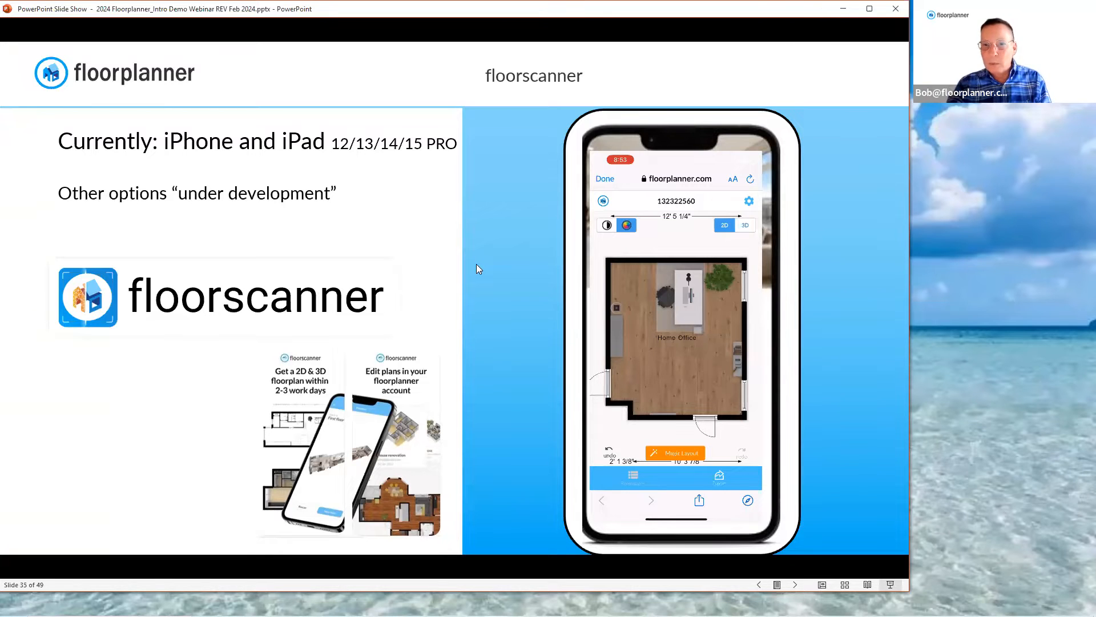
pyautogui.press('Right')
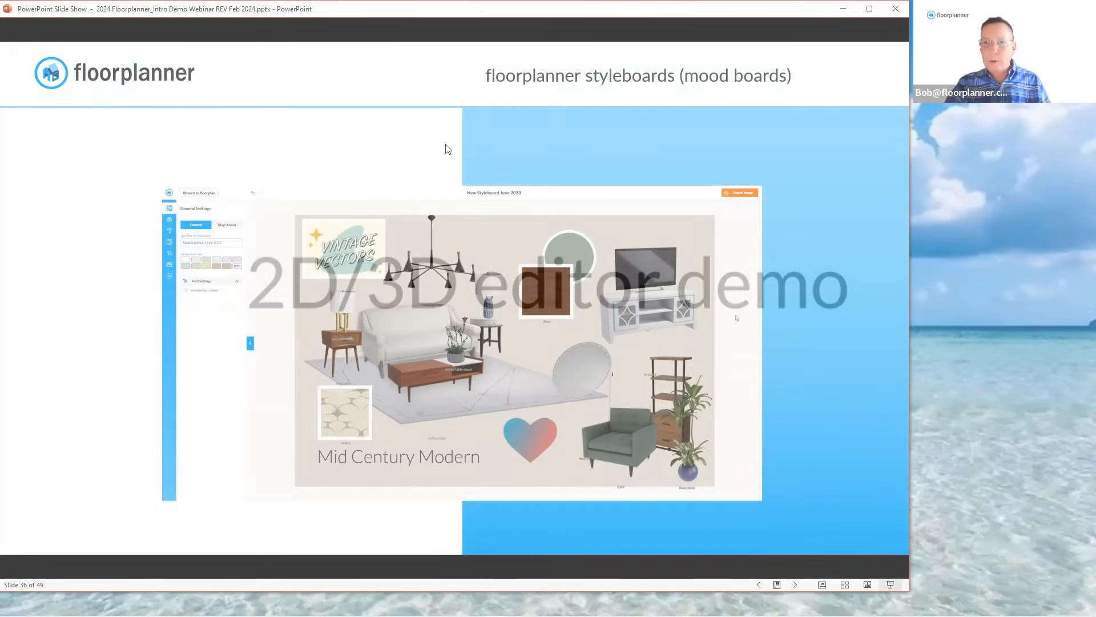
pyautogui.click(448, 149)
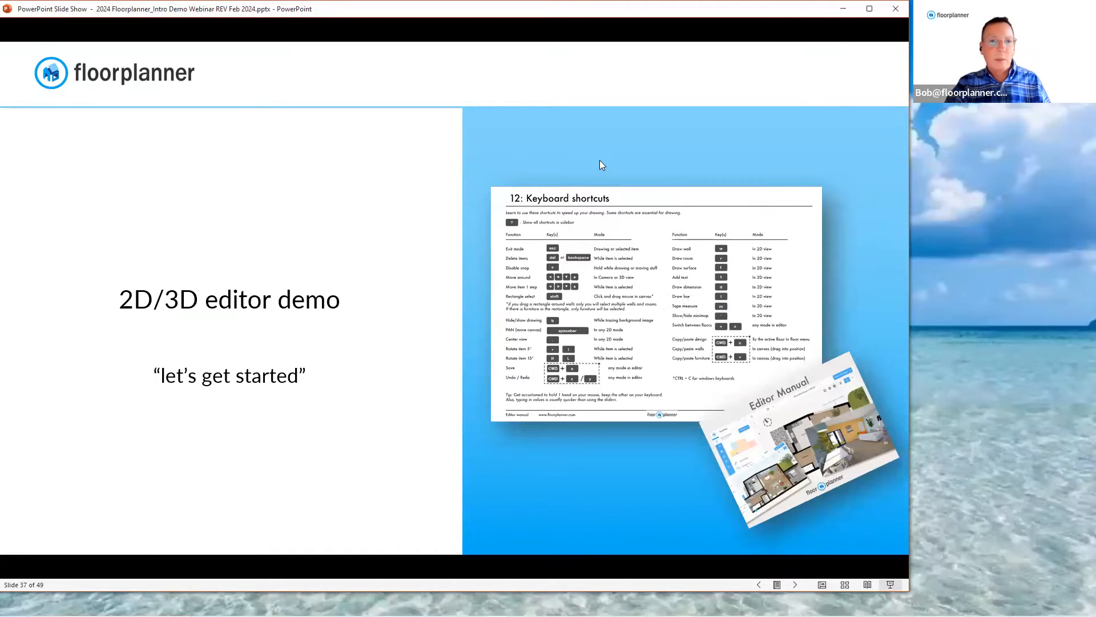
pyautogui.press('Right')
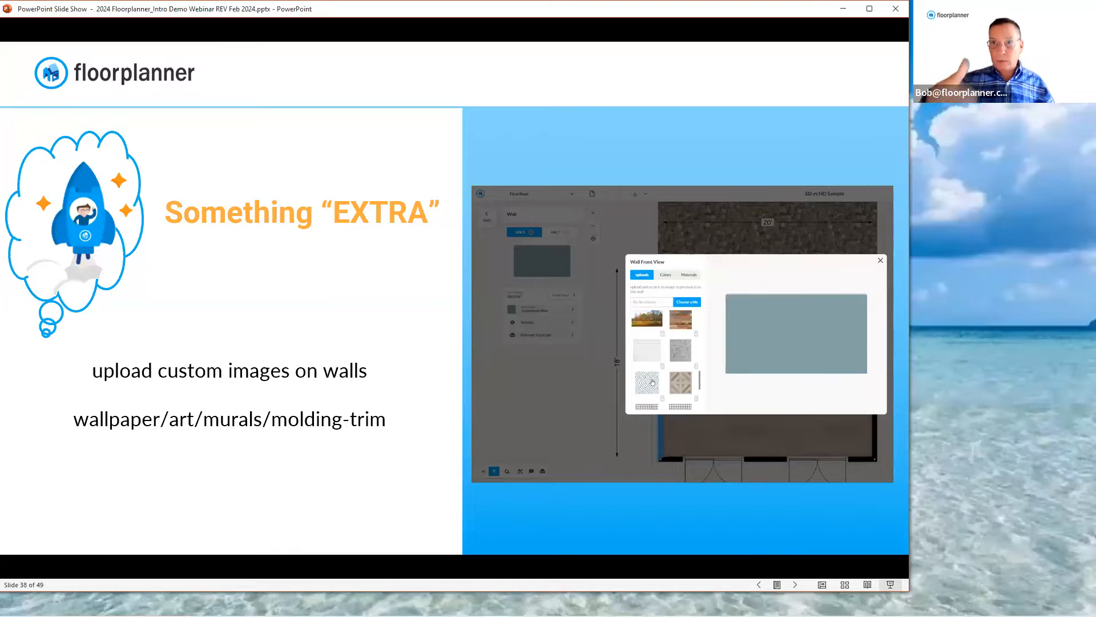
pyautogui.click(560, 169)
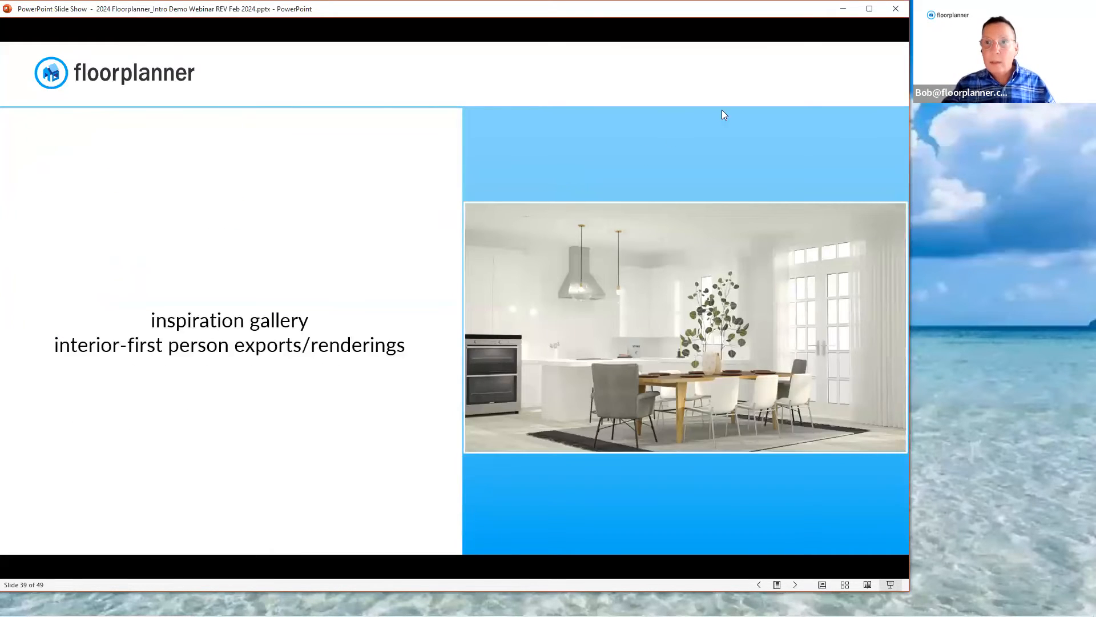
# Switch to Floorplanner in the browser, look over the Dashboard, Projects, Styleboards and Exports pages, and return to Projects
pyautogui.click(843, 11)
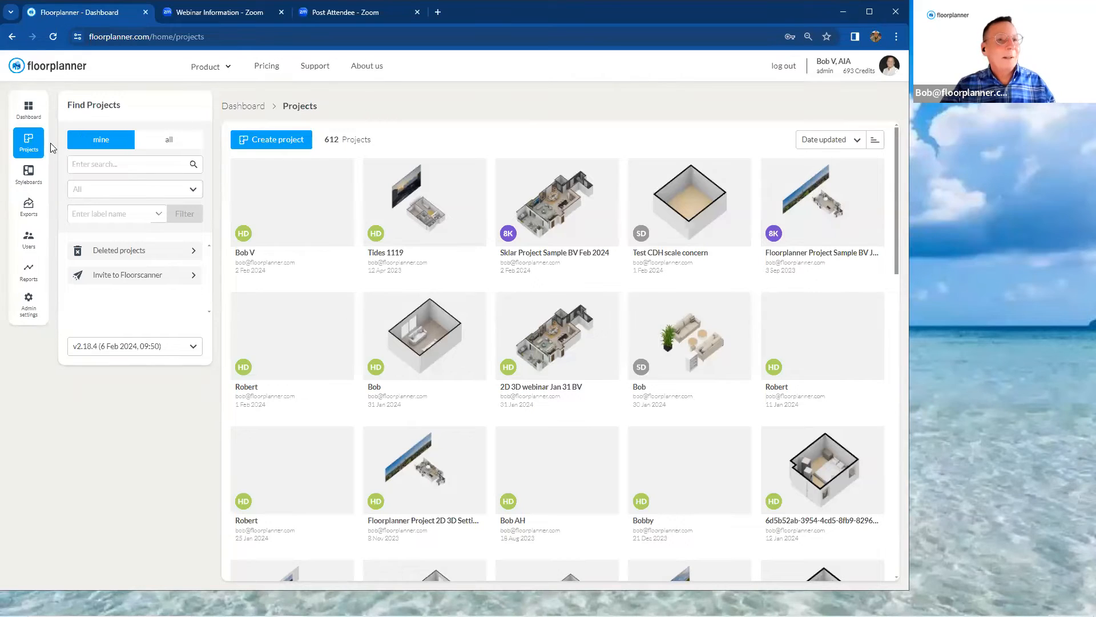
pyautogui.click(28, 110)
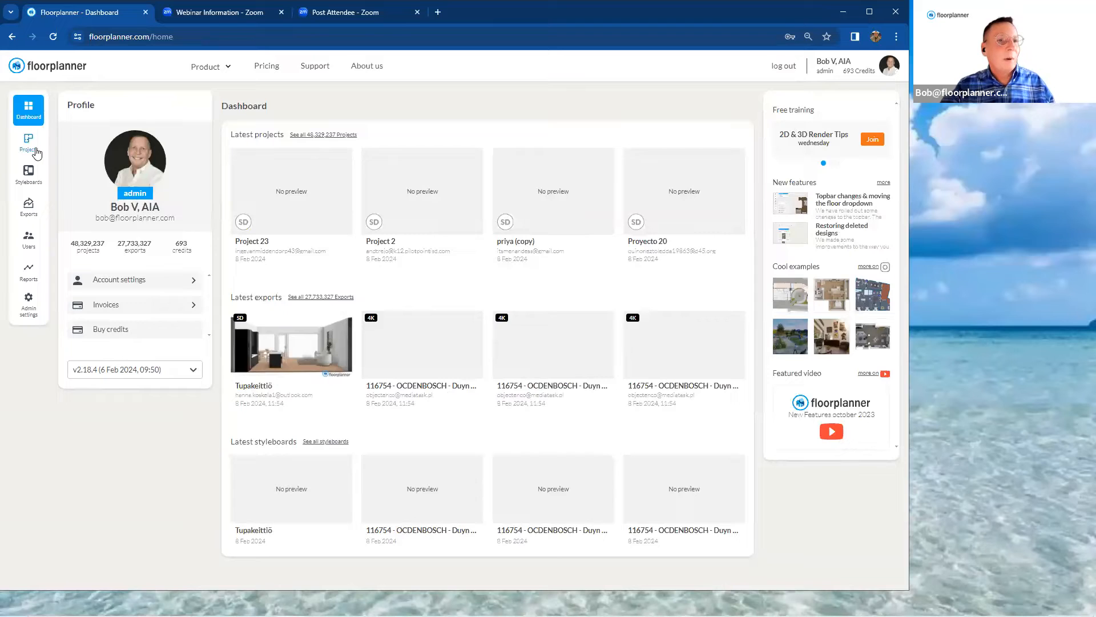
pyautogui.click(28, 147)
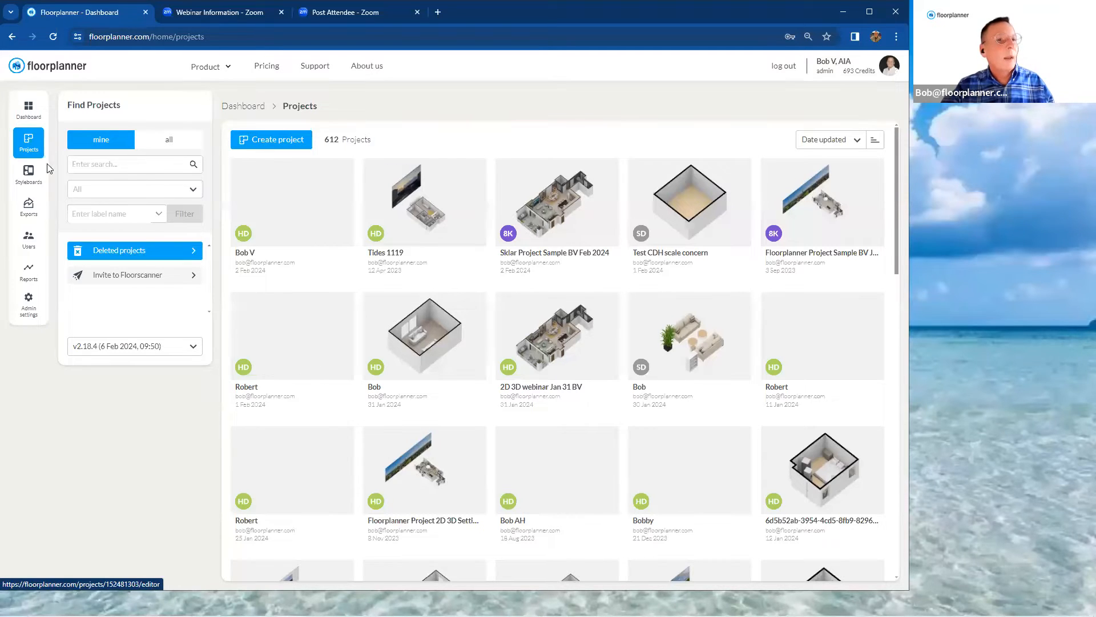
pyautogui.click(35, 185)
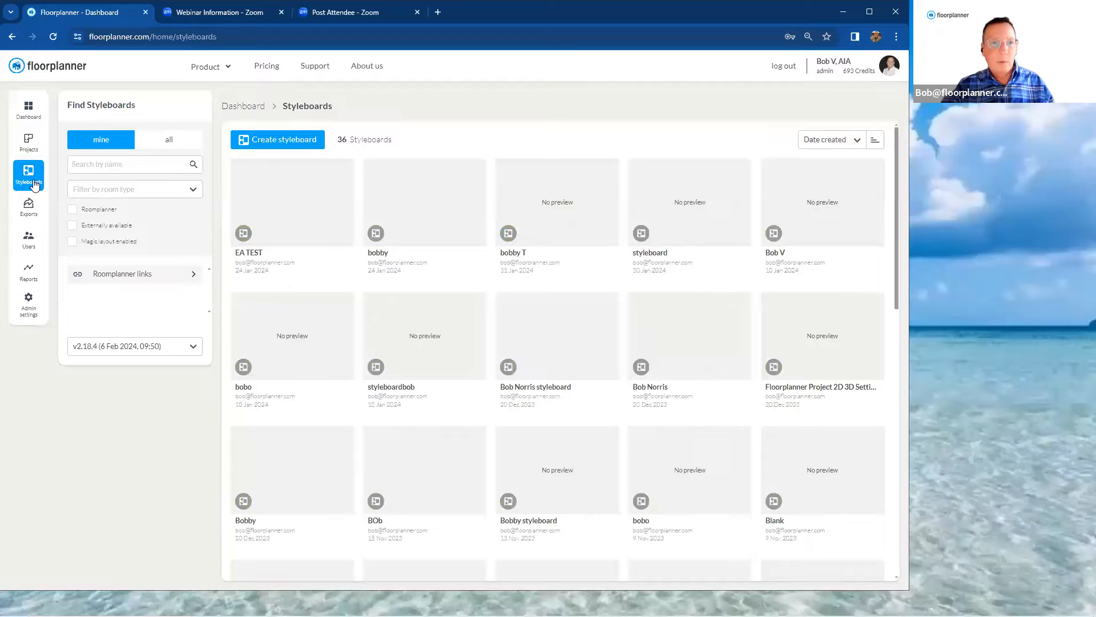
pyautogui.click(30, 215)
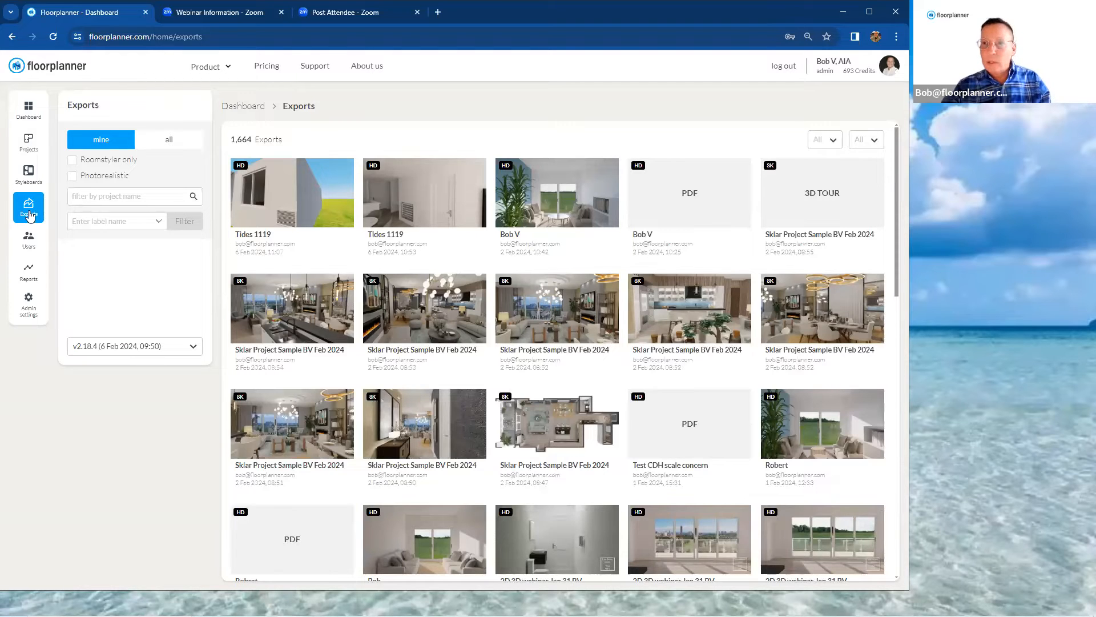
pyautogui.click(33, 146)
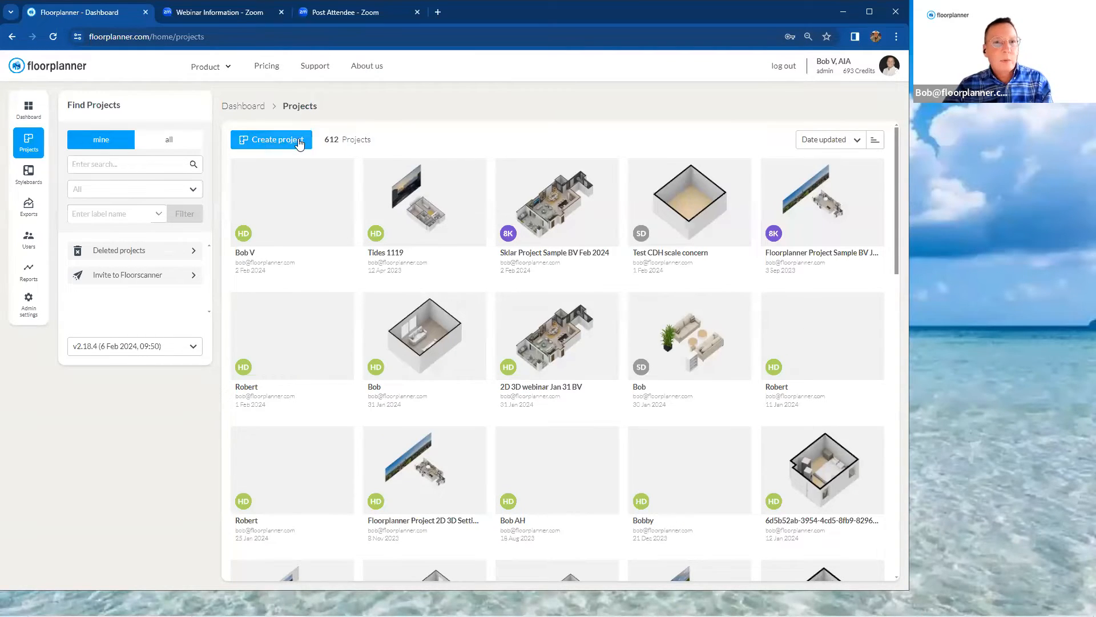
# Begin a new project with the template set to None and the project level kept at SD
pyautogui.click(274, 145)
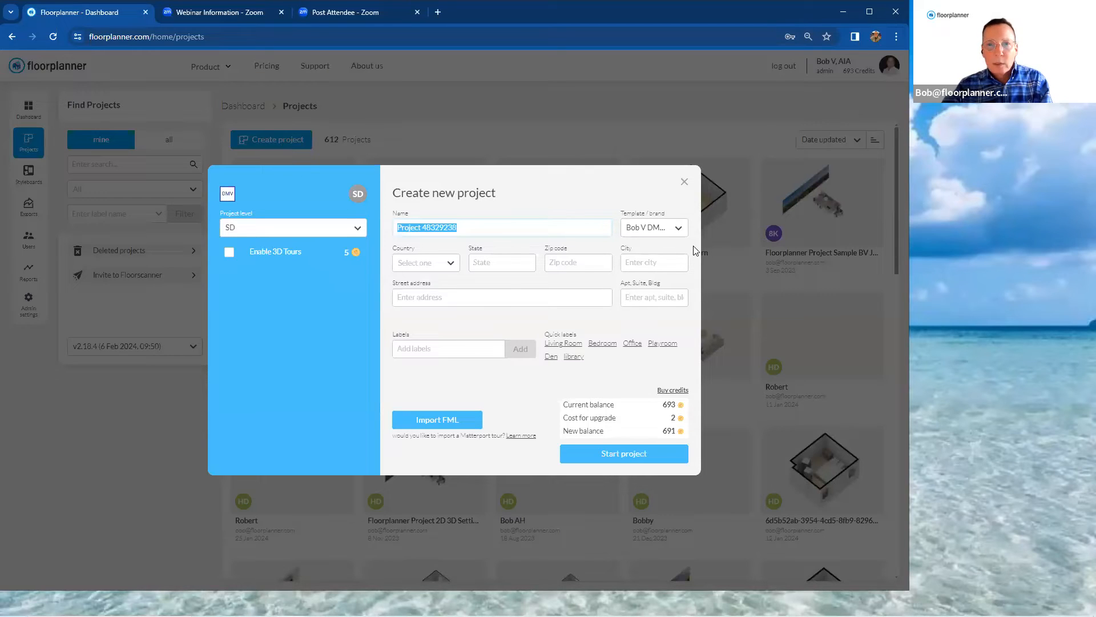
pyautogui.click(678, 233)
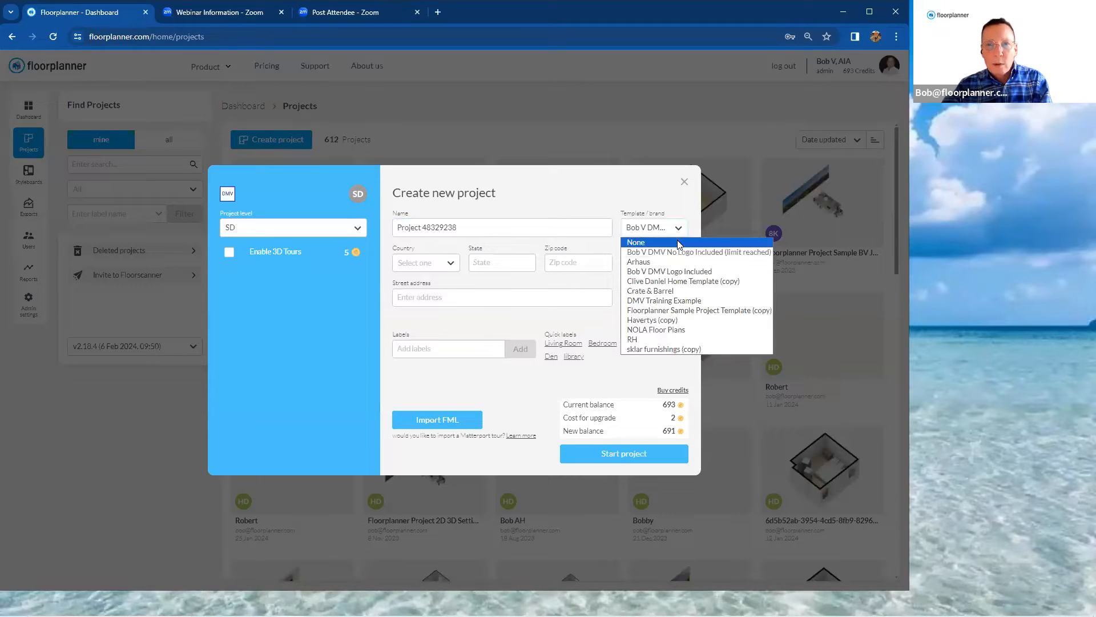
pyautogui.click(676, 243)
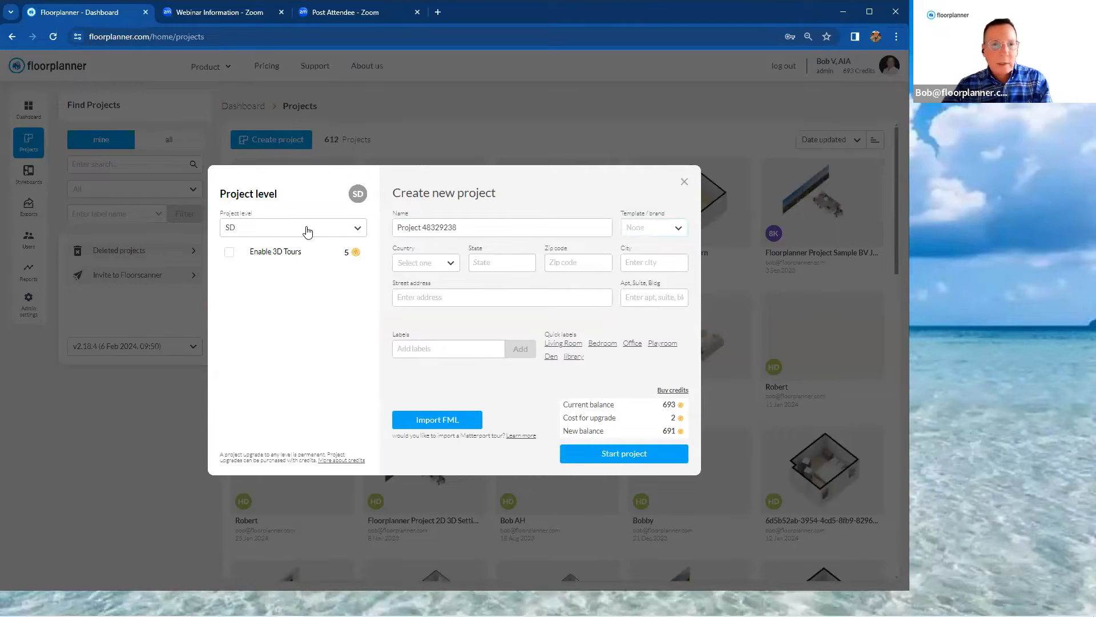
pyautogui.click(356, 231)
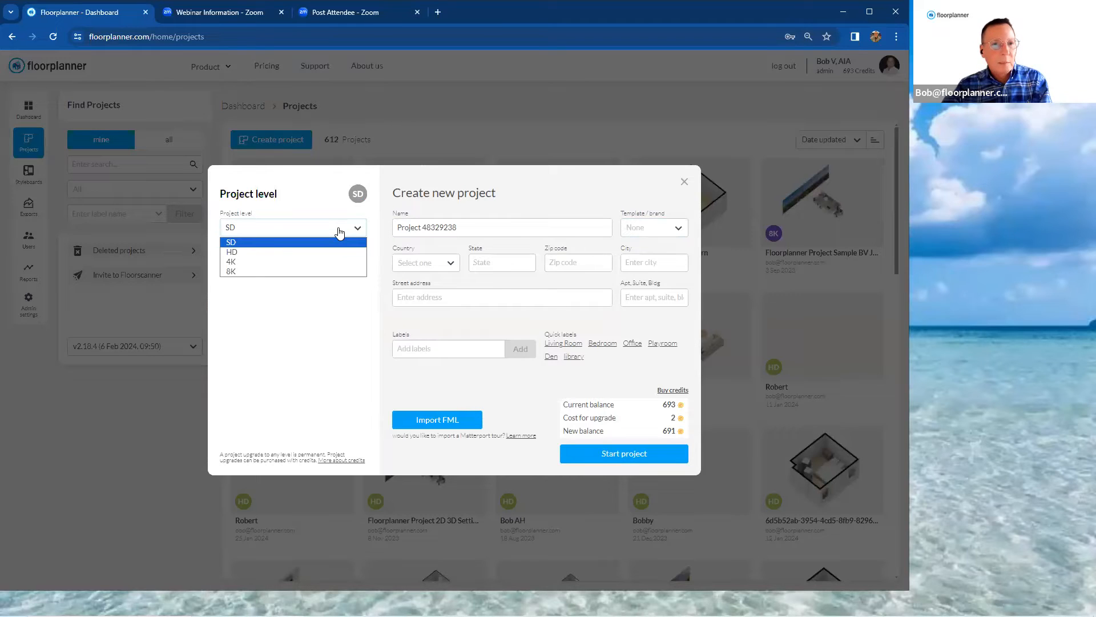
pyautogui.click(339, 232)
# Replace the default project name with a first name and start the project with an empty plan
pyautogui.moveTo(483, 228); pyautogui.dragTo(393, 236)
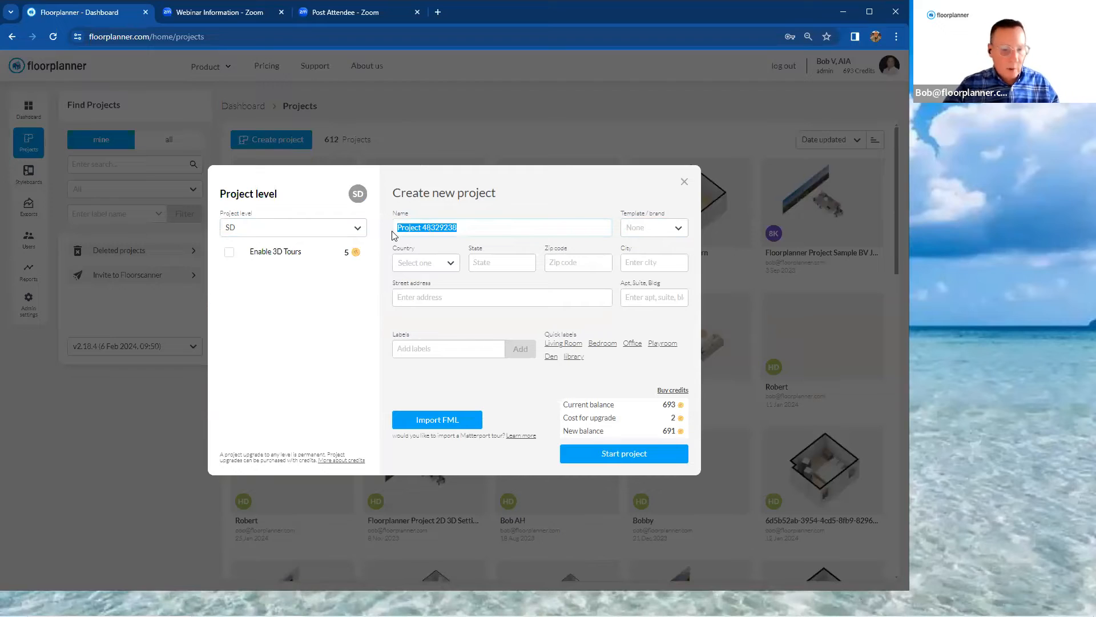
pyautogui.write('Robert')
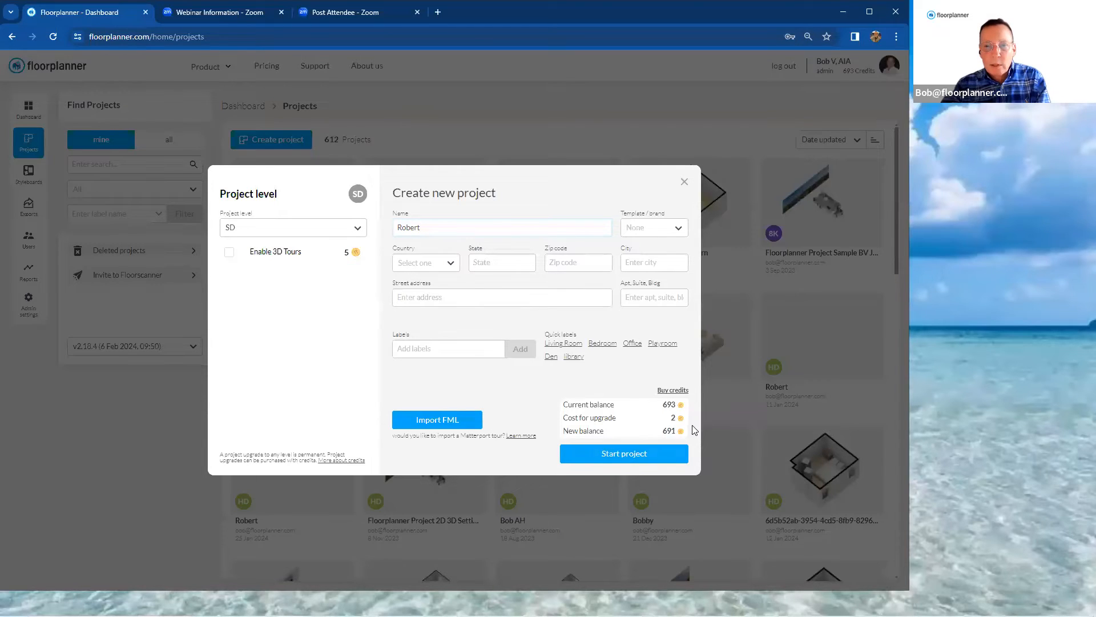
pyautogui.click(676, 457)
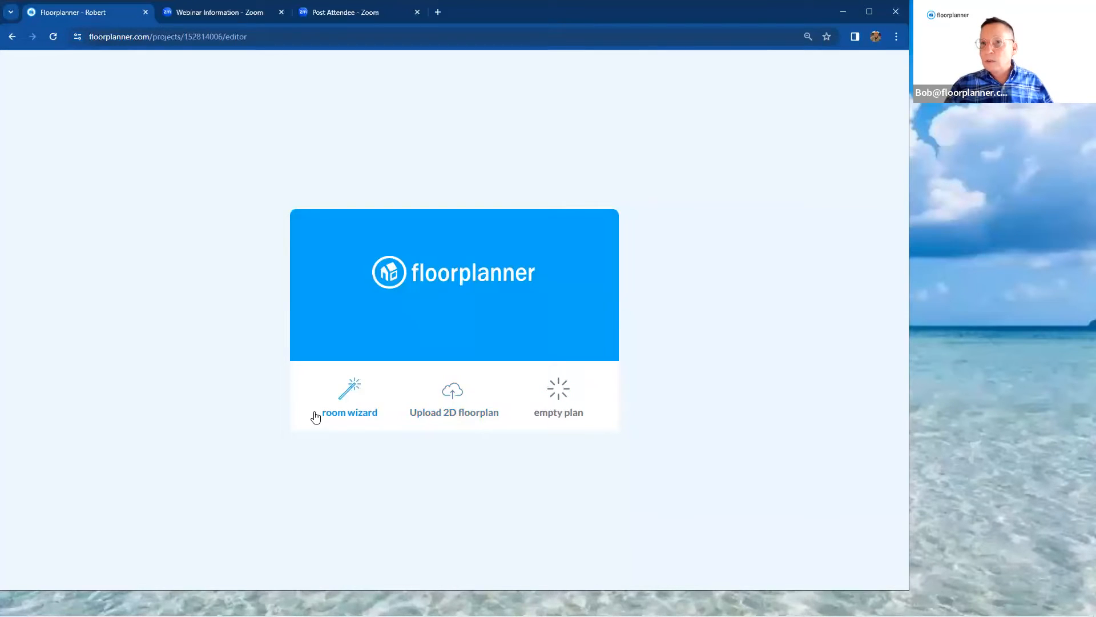
pyautogui.click(564, 403)
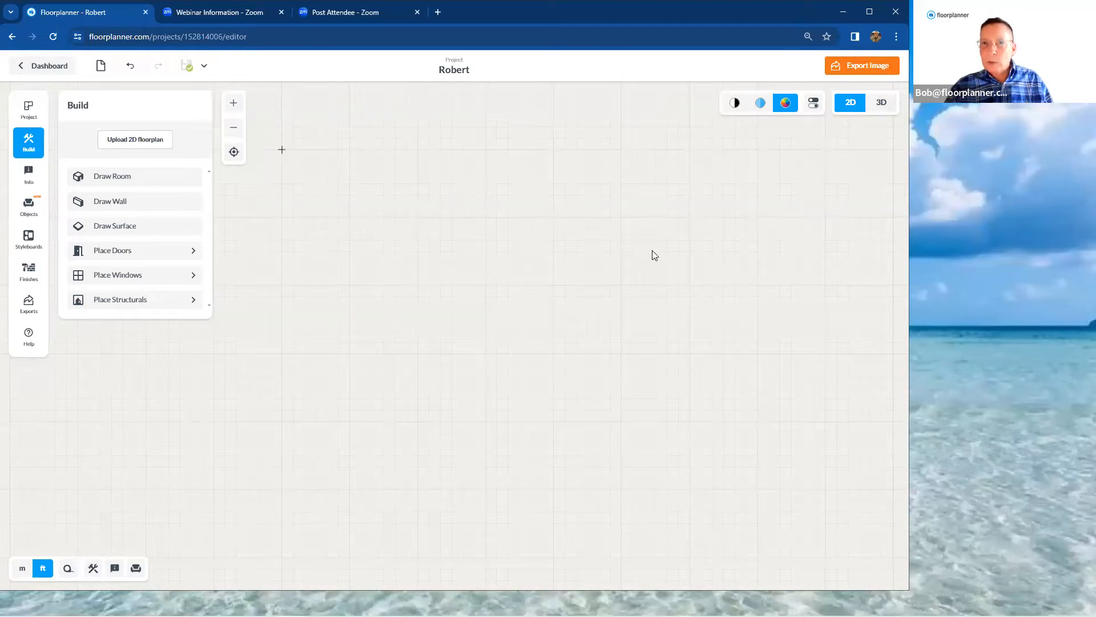
# Try the black-and-white and full-colour 2D display styles, and set the plan to the blue style
pyautogui.click(736, 105)
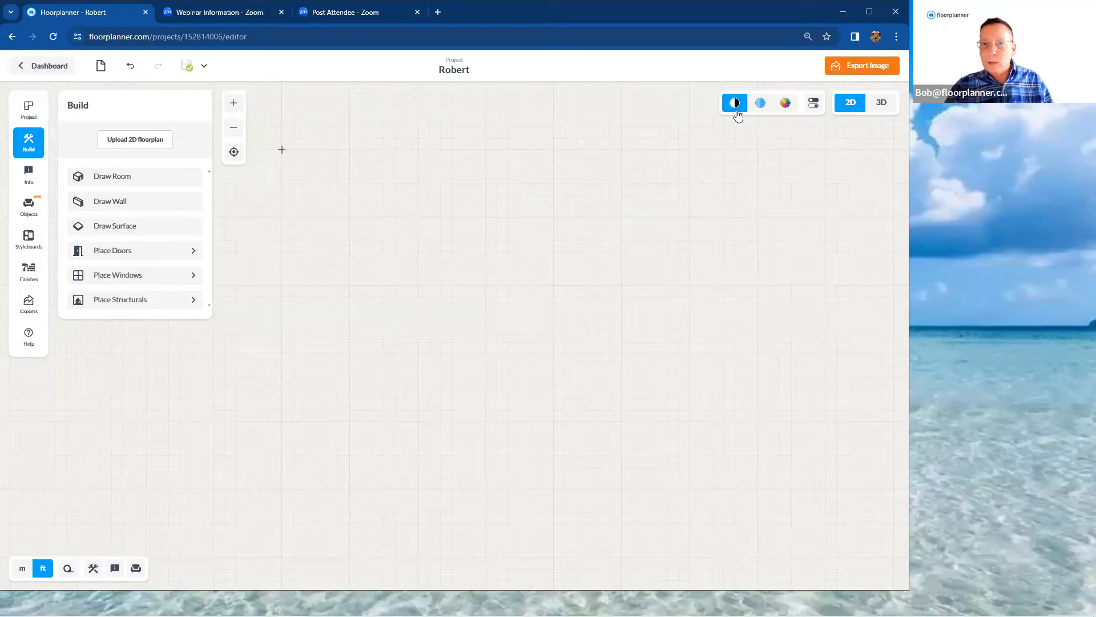
pyautogui.click(787, 107)
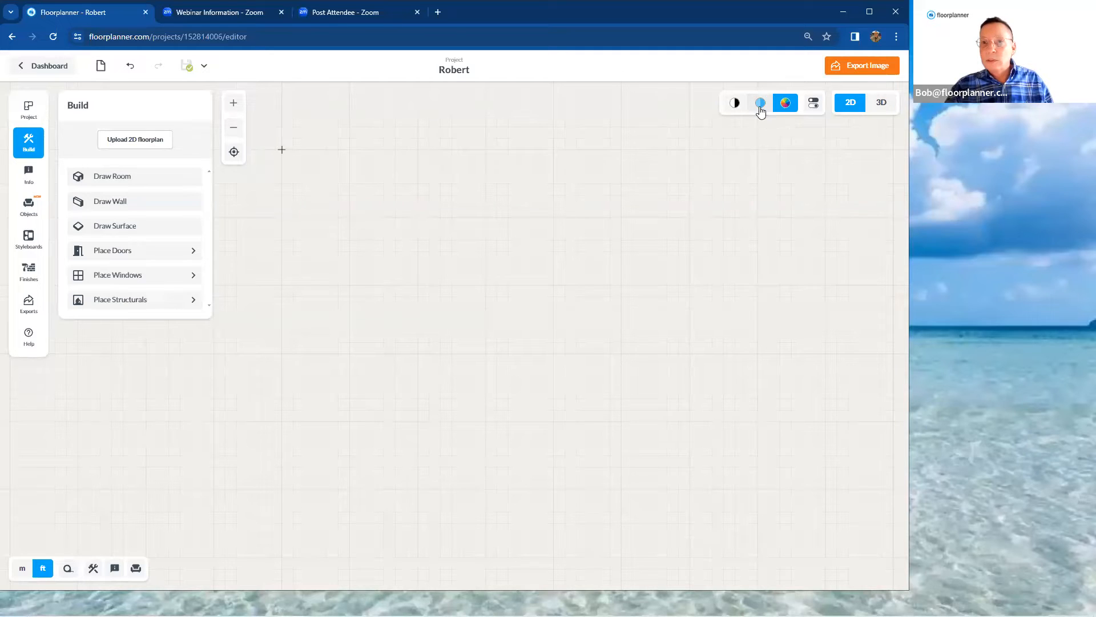
pyautogui.click(761, 108)
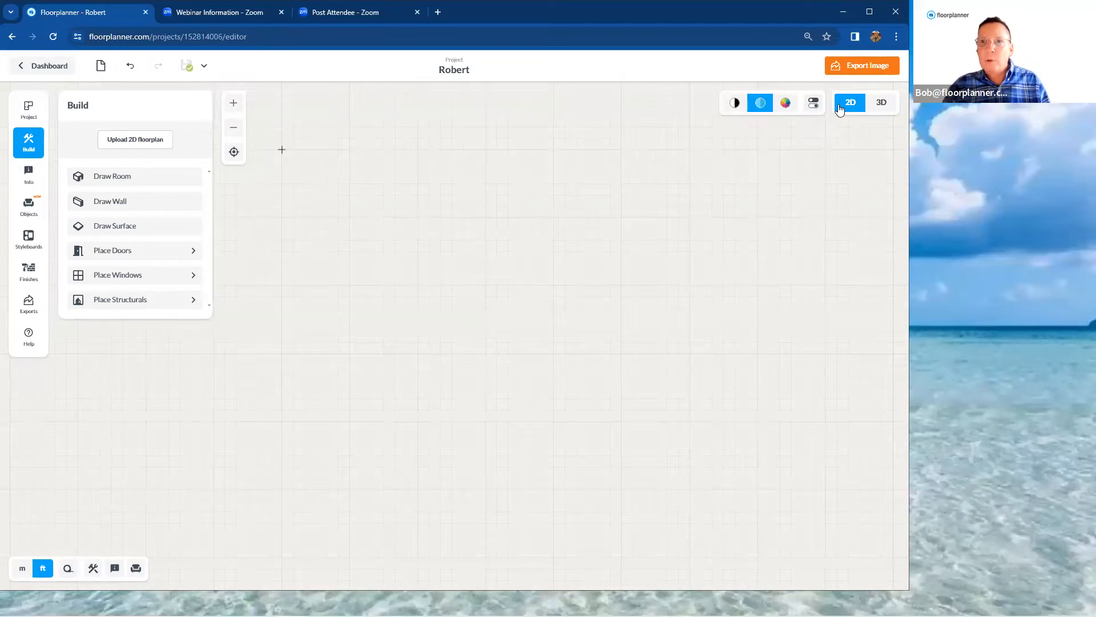
# Turn the grid display off and back on in the general 2D view settings
pyautogui.click(814, 109)
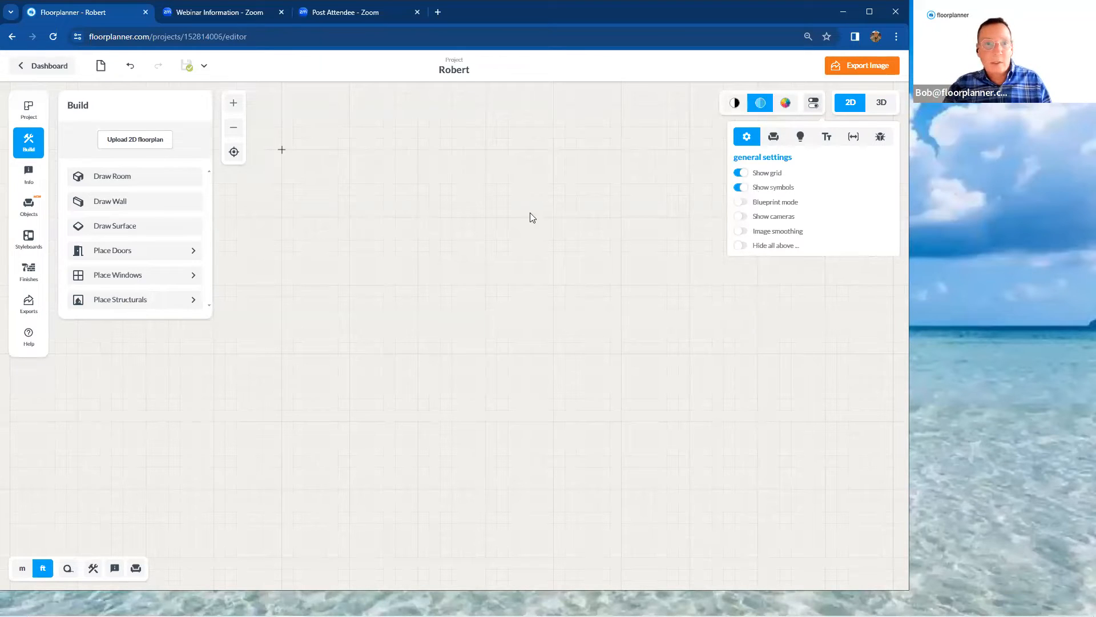
pyautogui.click(738, 176)
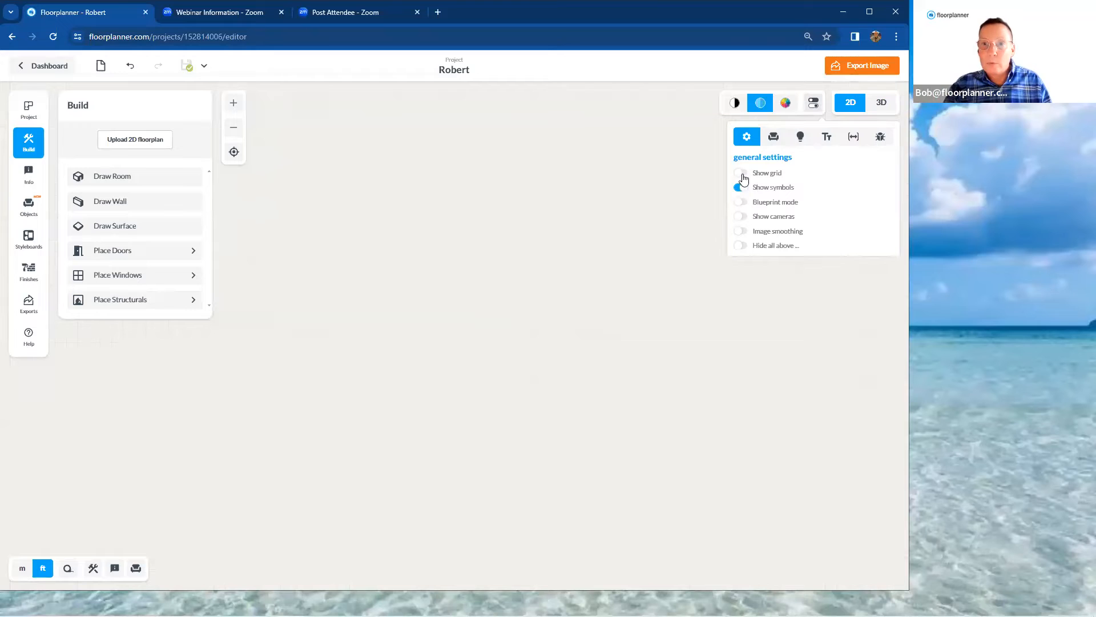
pyautogui.click(744, 176)
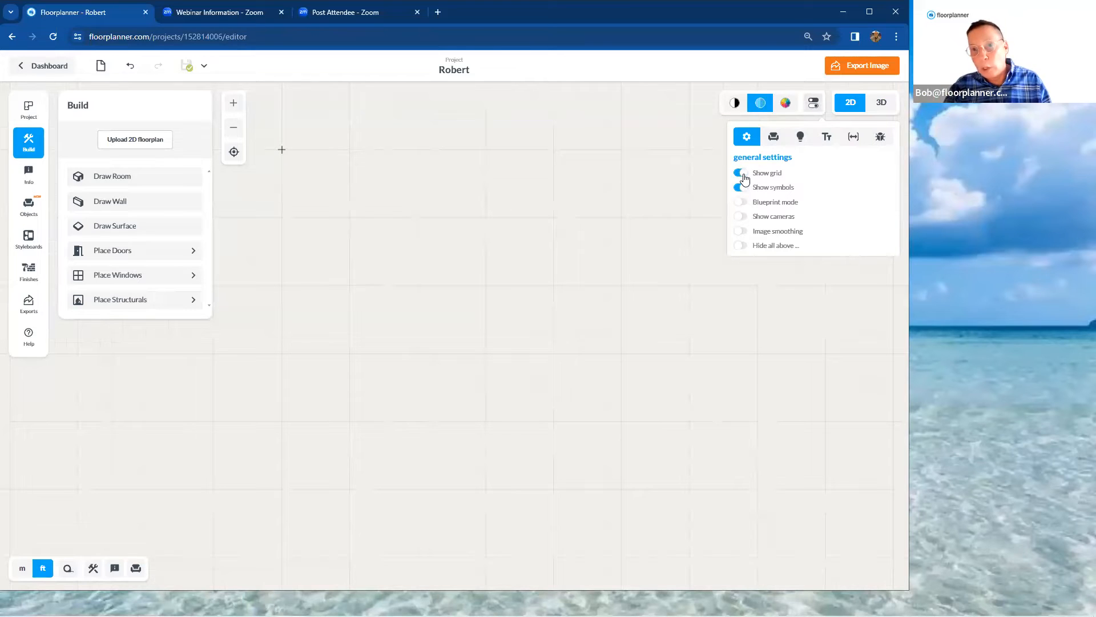
# Look through the furniture & structural, lighting, text, dimension and debug view settings, and close the settings from the general section
pyautogui.click(773, 140)
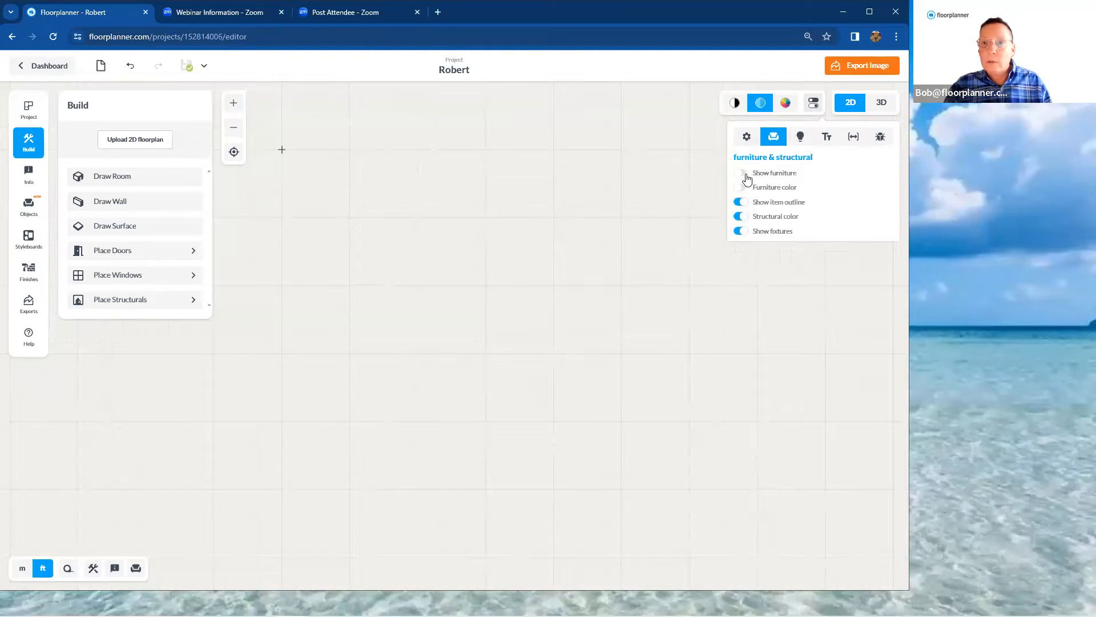
pyautogui.click(800, 138)
pyautogui.click(827, 137)
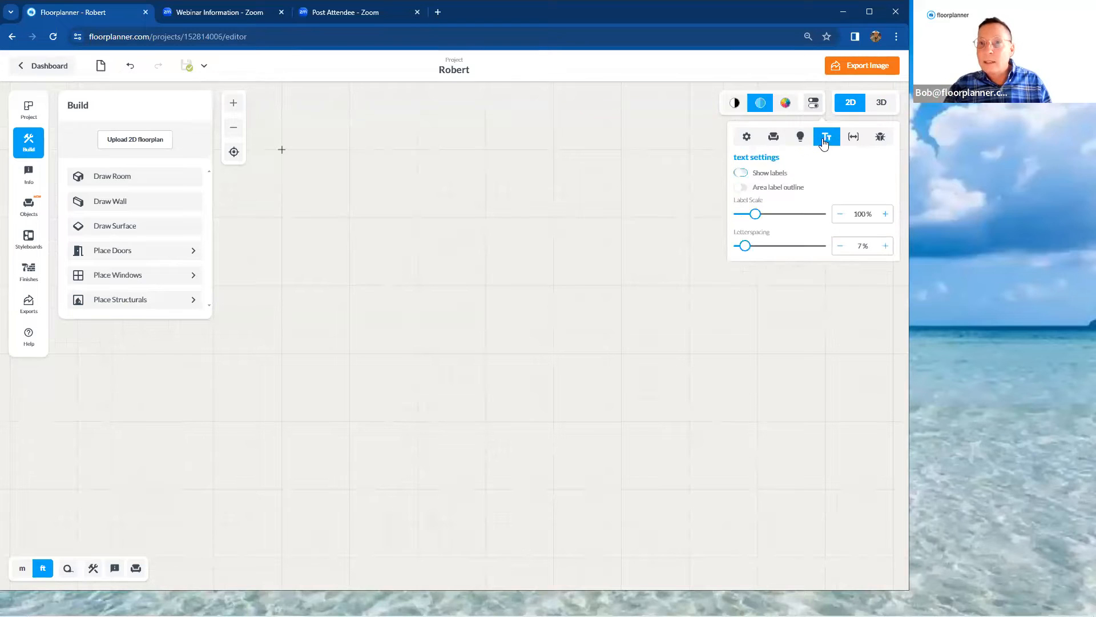
pyautogui.click(854, 137)
pyautogui.click(881, 138)
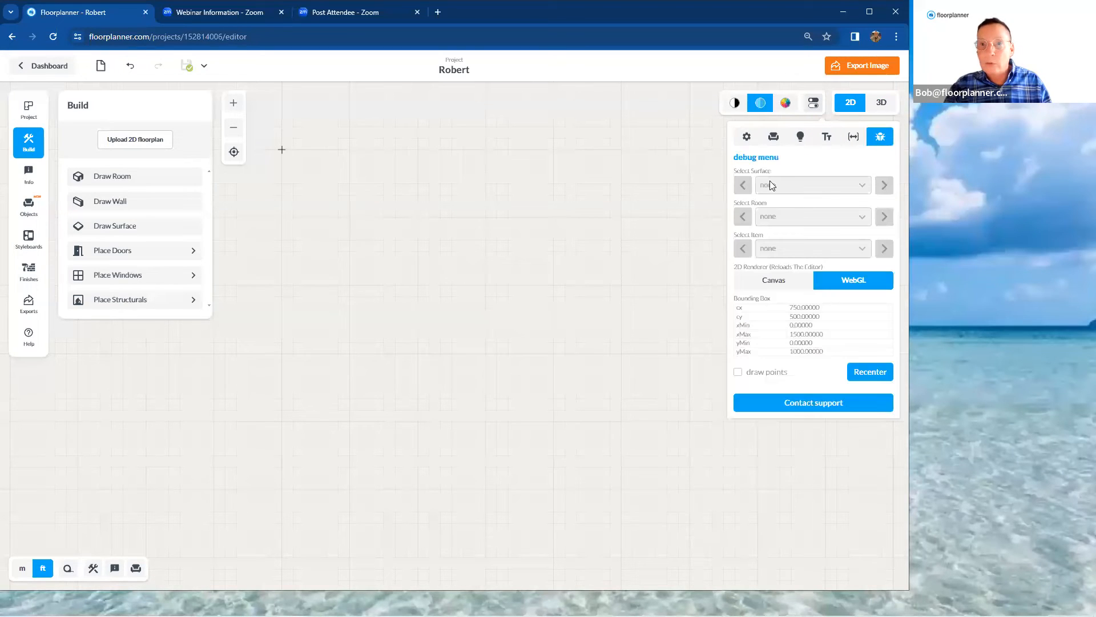
pyautogui.click(747, 139)
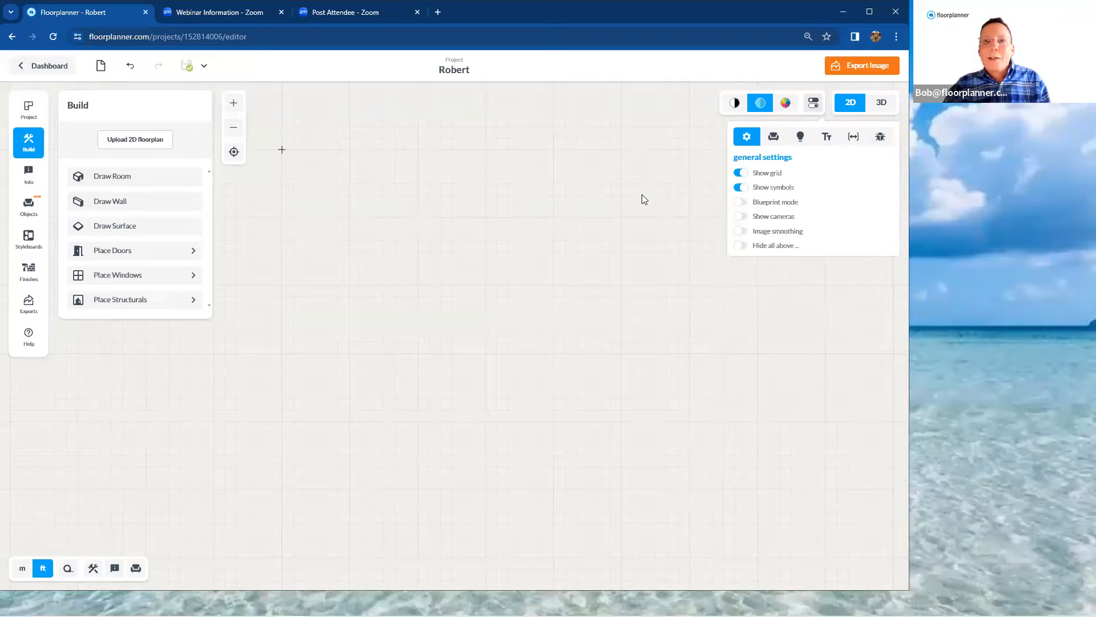
pyautogui.click(678, 209)
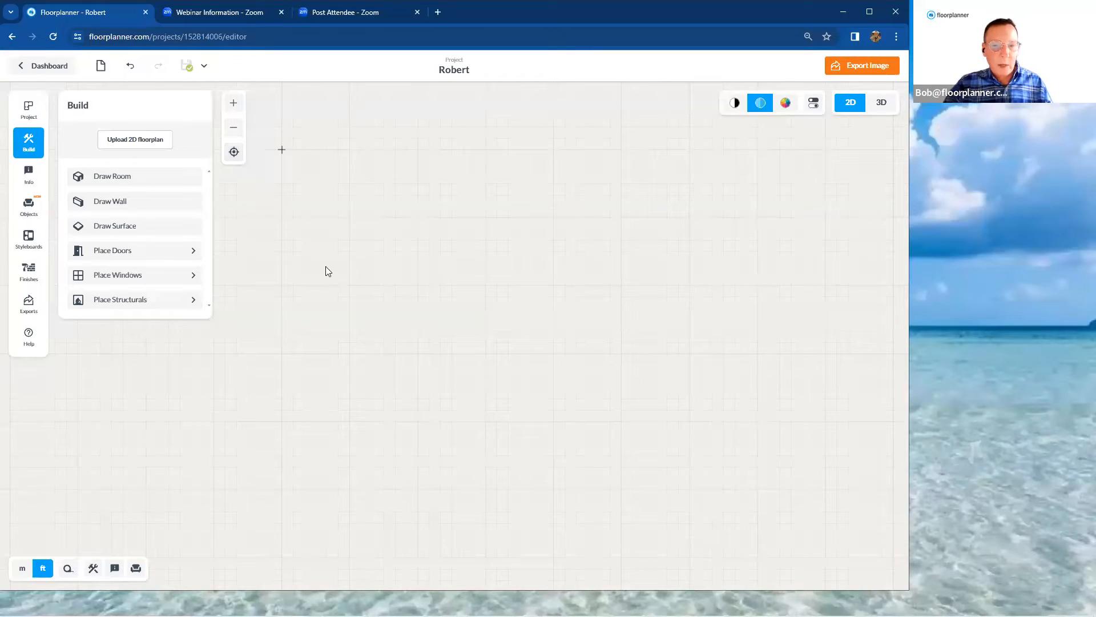
# Switch the drawing units to metres and back to feet
pyautogui.click(22, 571)
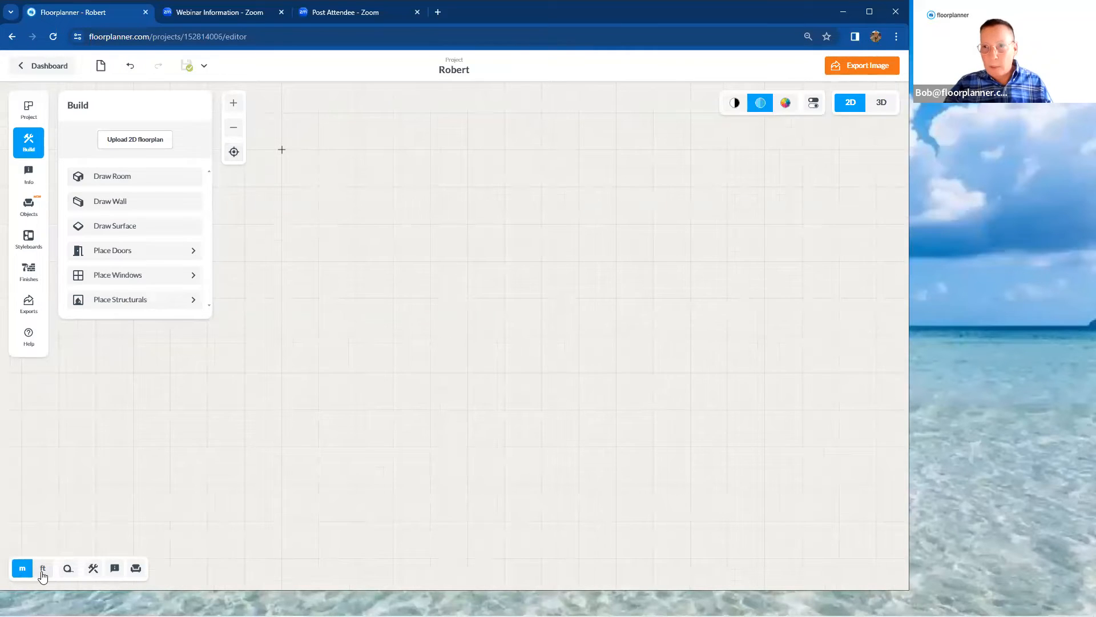
pyautogui.click(43, 571)
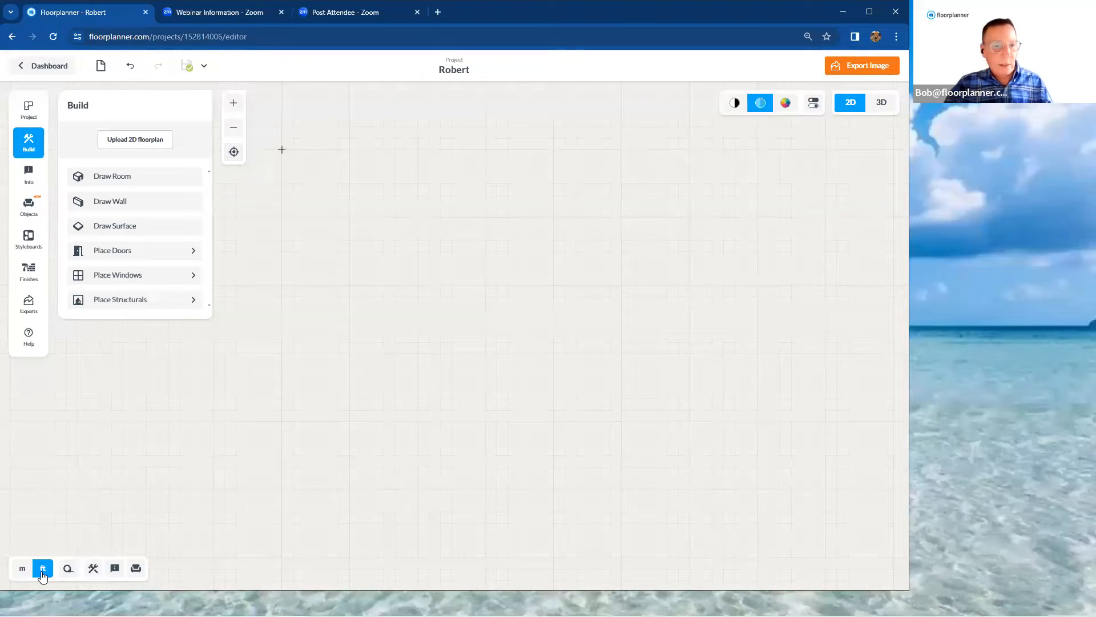
# Measure a couple of trial distances across the empty plan with the measuring tool and leave the tool
pyautogui.click(68, 574)
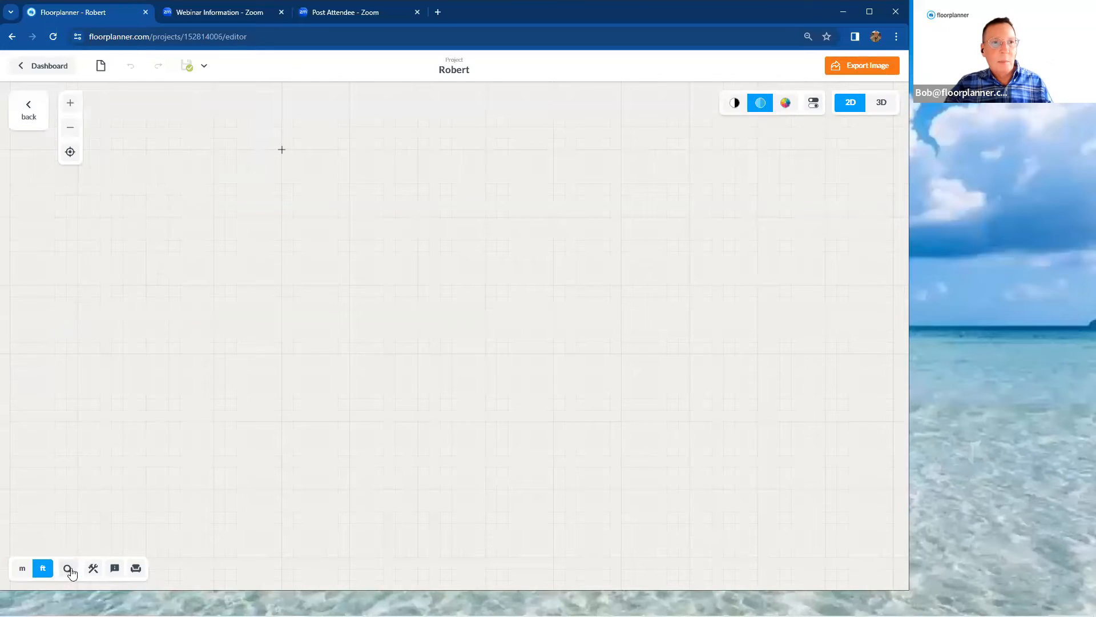
pyautogui.click(228, 414)
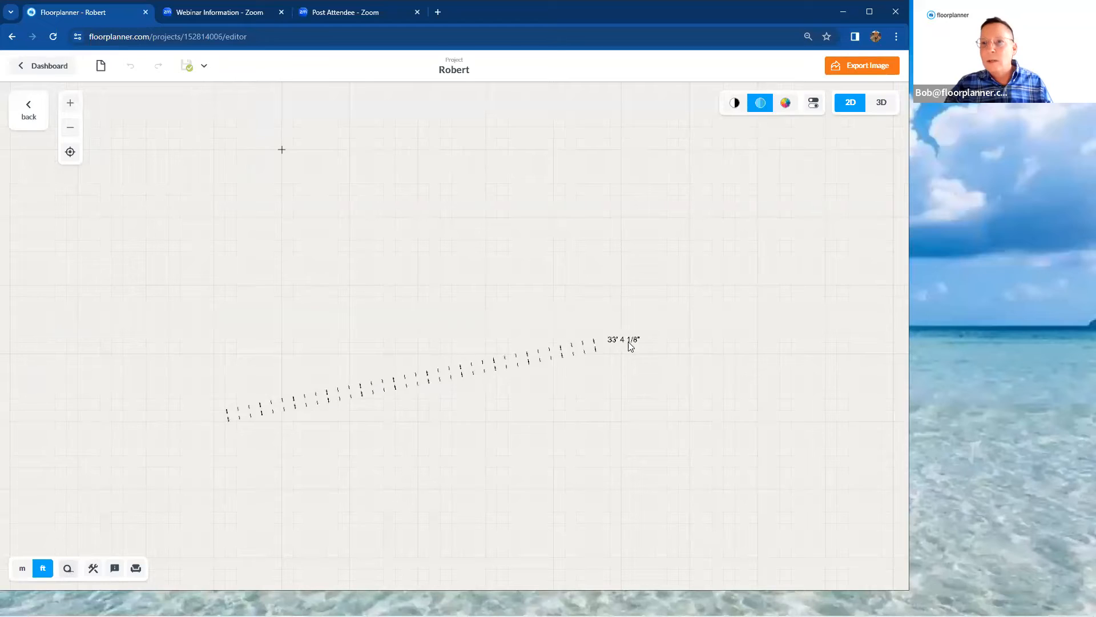
pyautogui.click(690, 339)
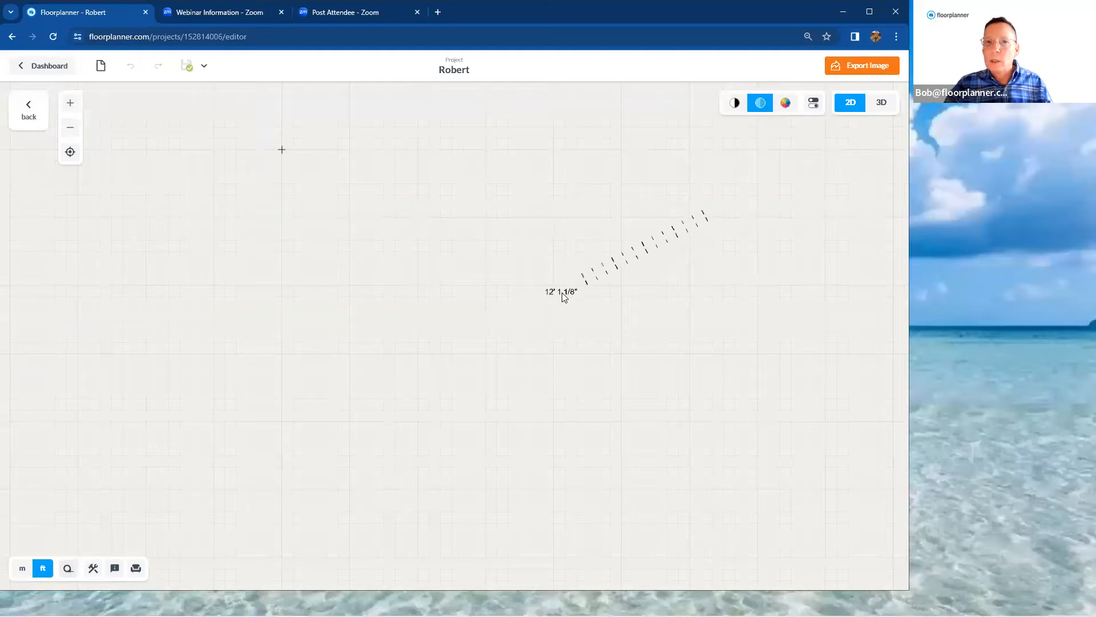
pyautogui.click(518, 313)
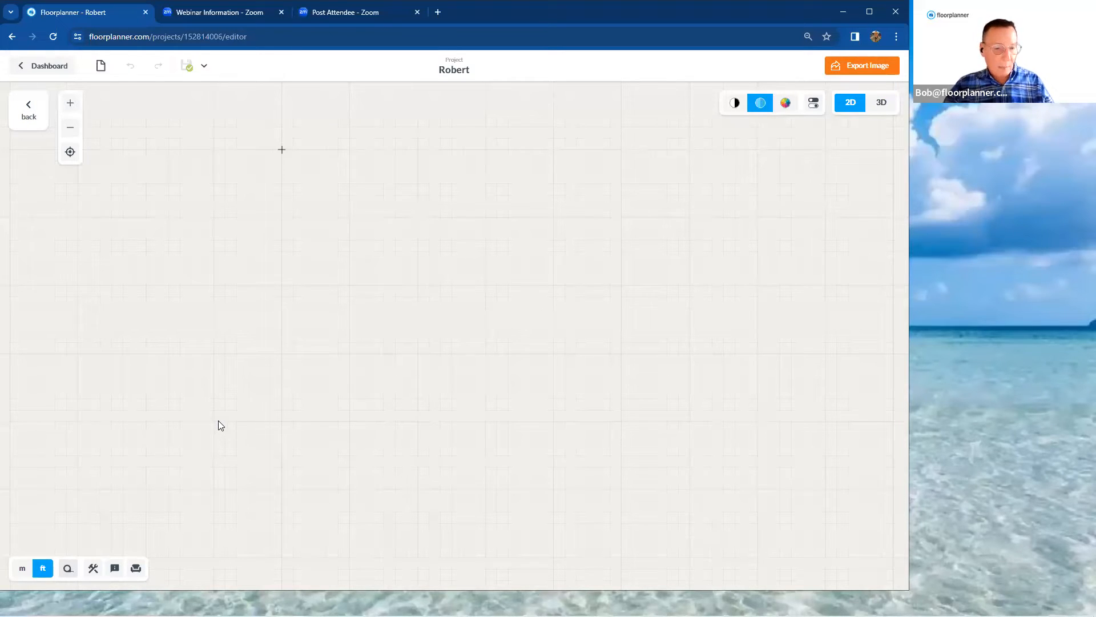
pyautogui.press('Escape')
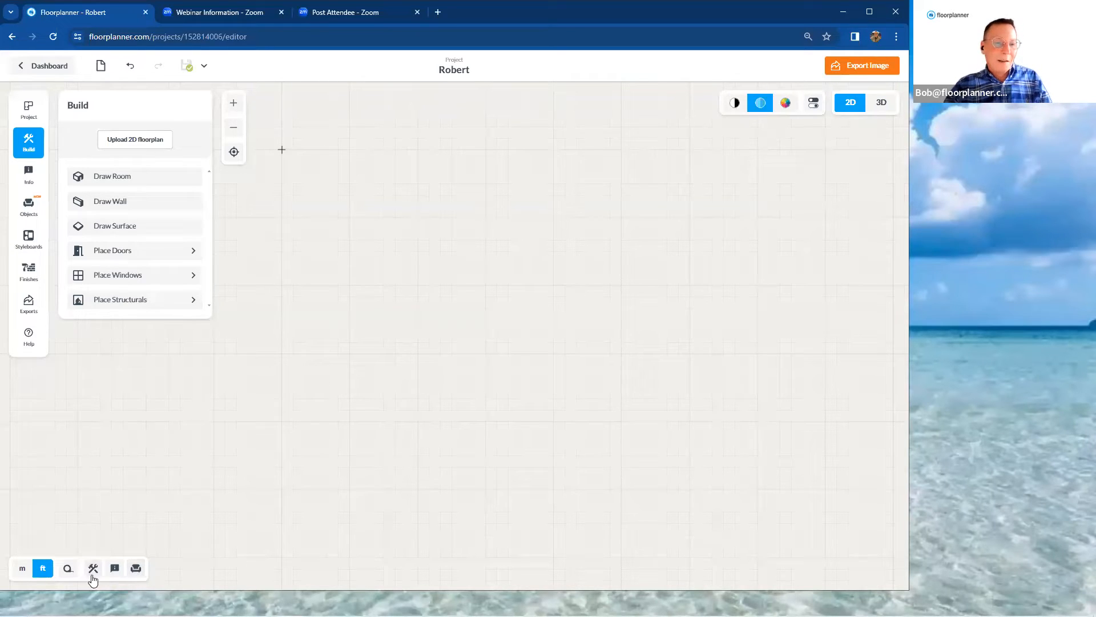
pyautogui.click(135, 574)
pyautogui.click(114, 573)
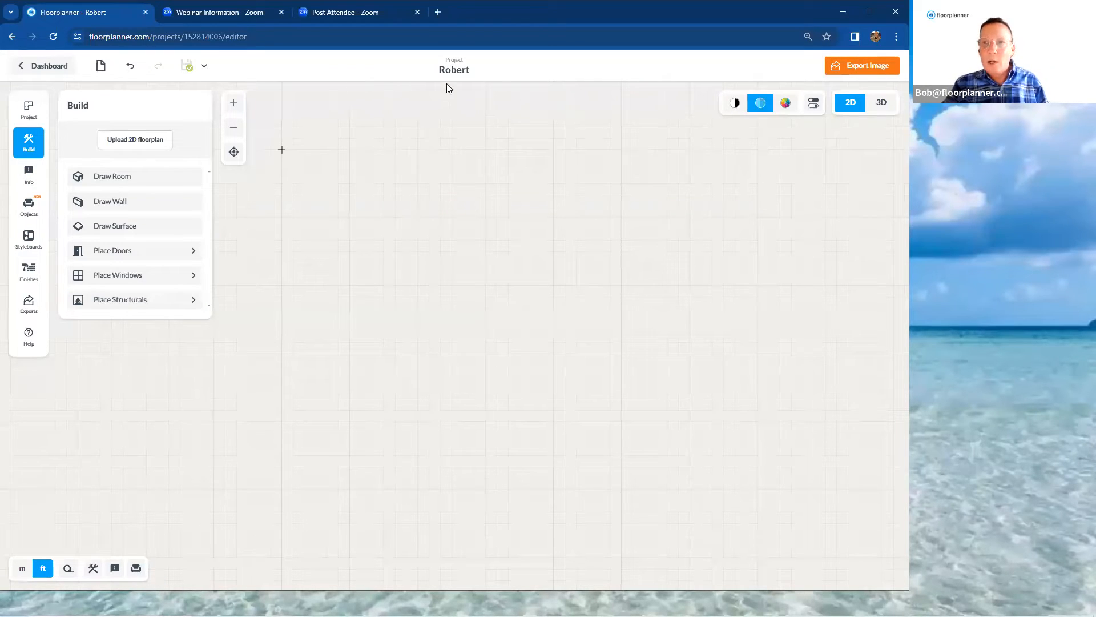
# Duplicate the first floor's design from the project settings and review the floor's list of designs
pyautogui.click(30, 112)
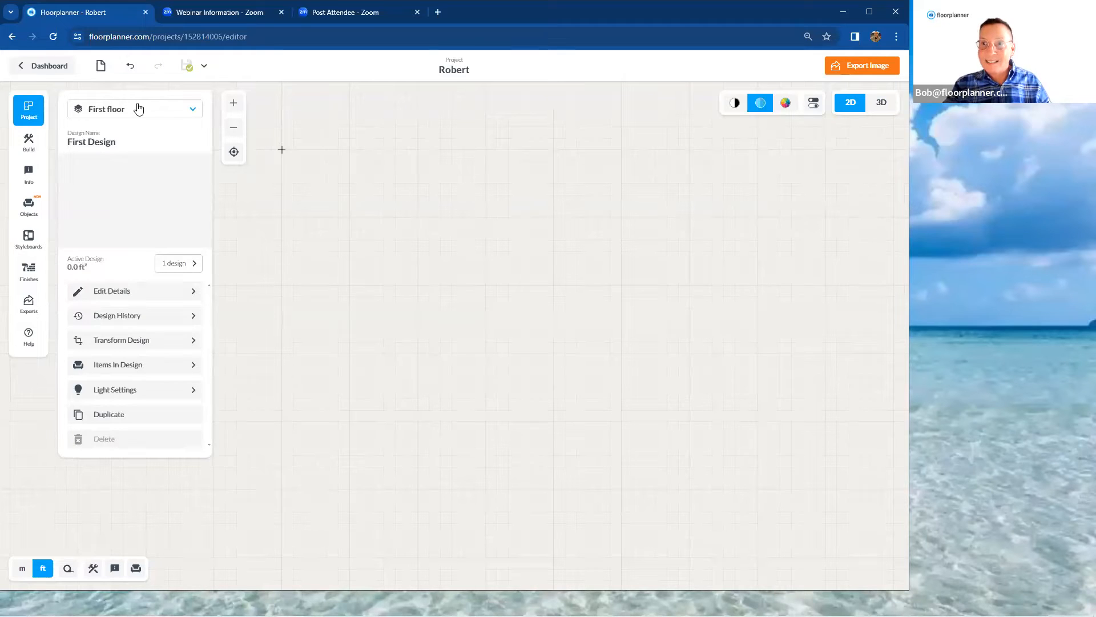
pyautogui.click(191, 112)
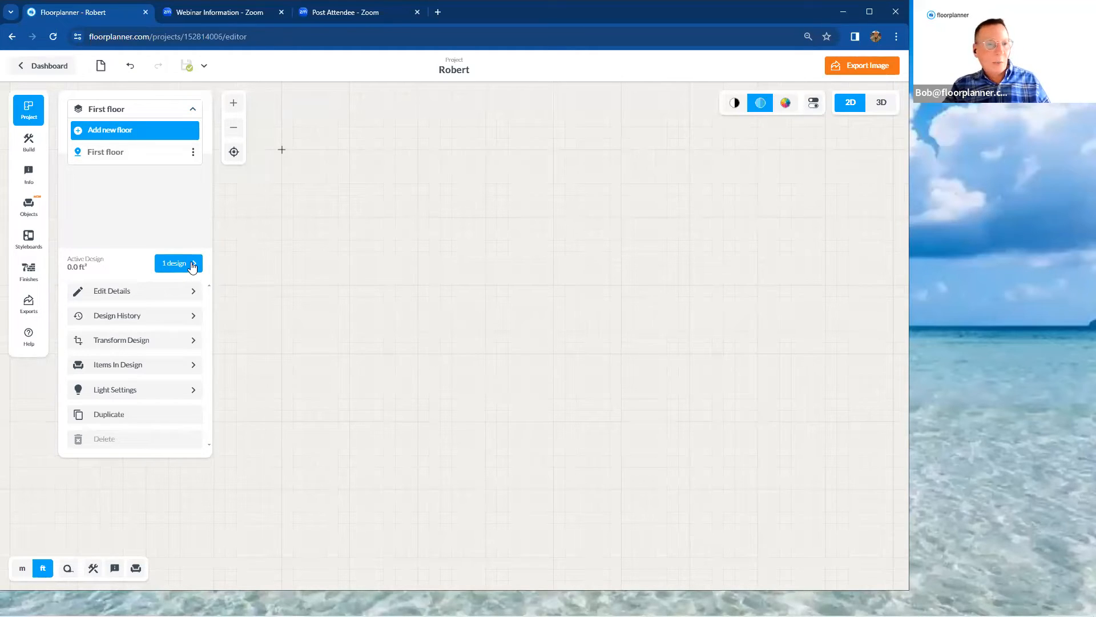
pyautogui.click(183, 415)
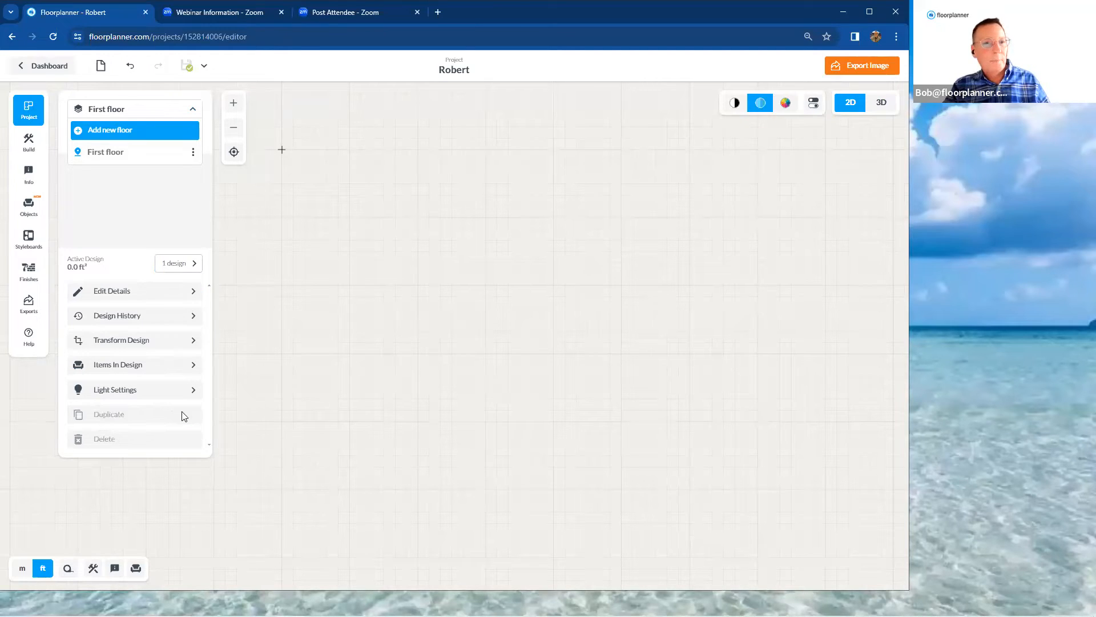
pyautogui.click(190, 263)
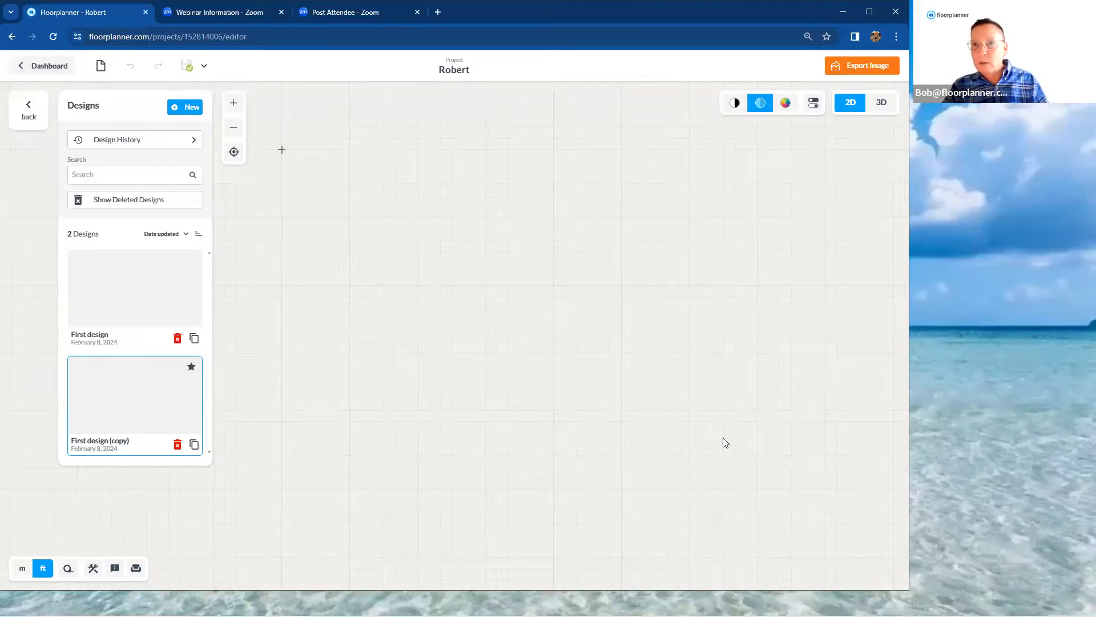
pyautogui.click(40, 116)
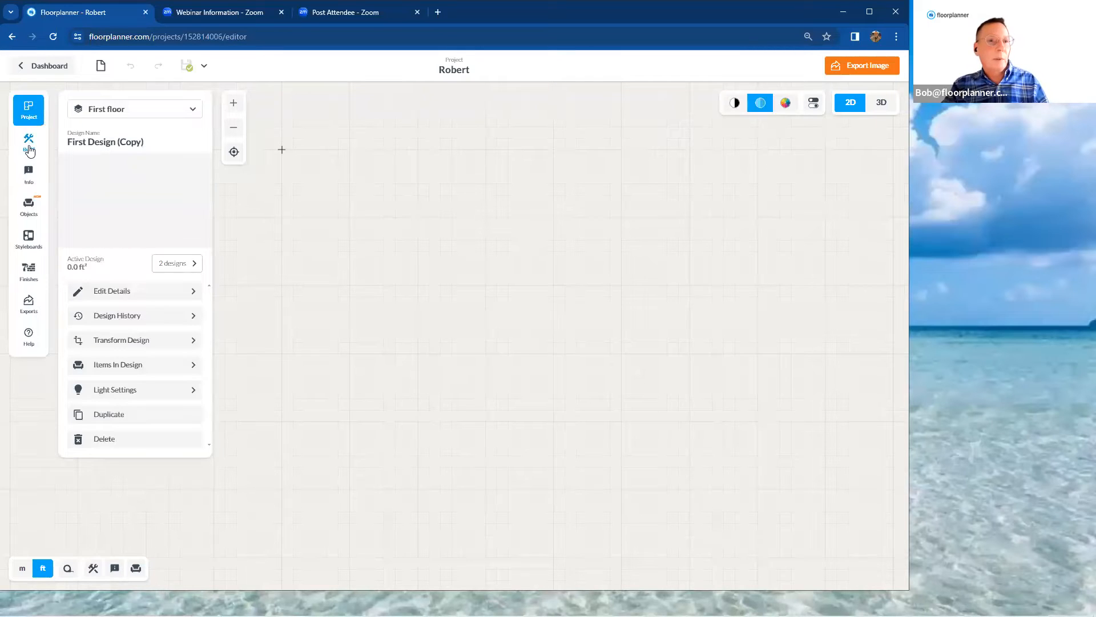
# Look through the Build drawing and placement tools and the Info options for room types, labels, symbols, lines and dimensions
pyautogui.click(29, 149)
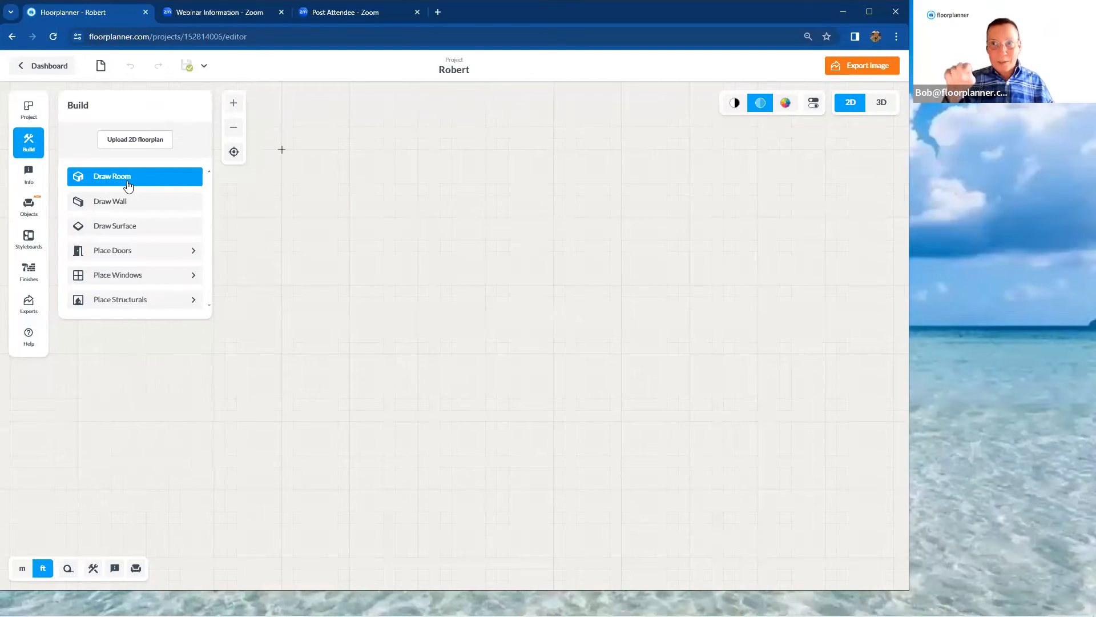
pyautogui.click(134, 203)
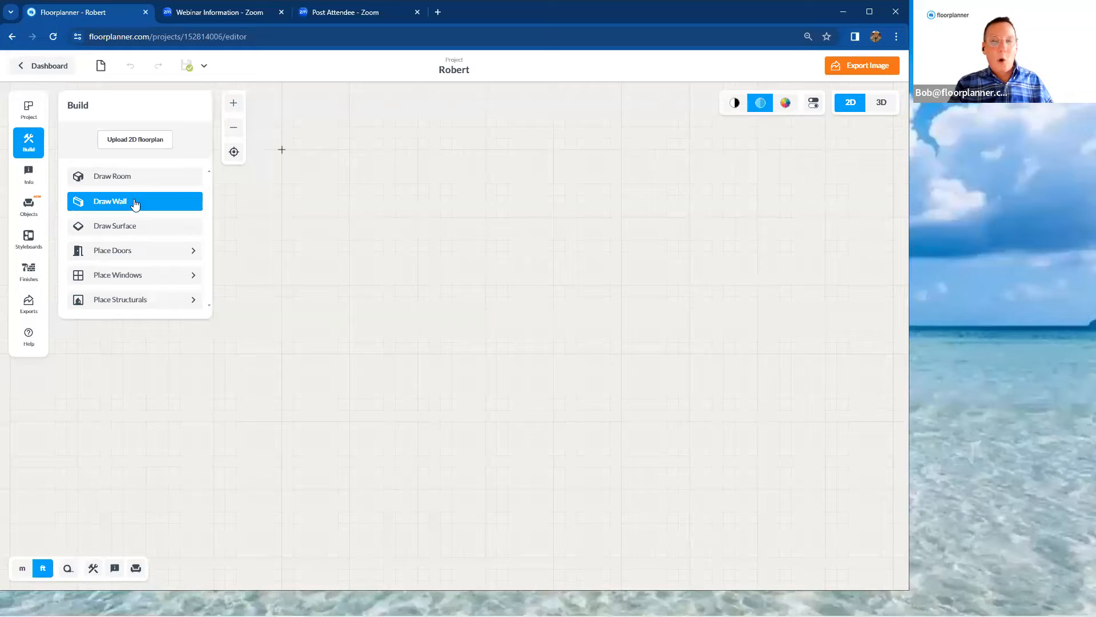
pyautogui.click(149, 226)
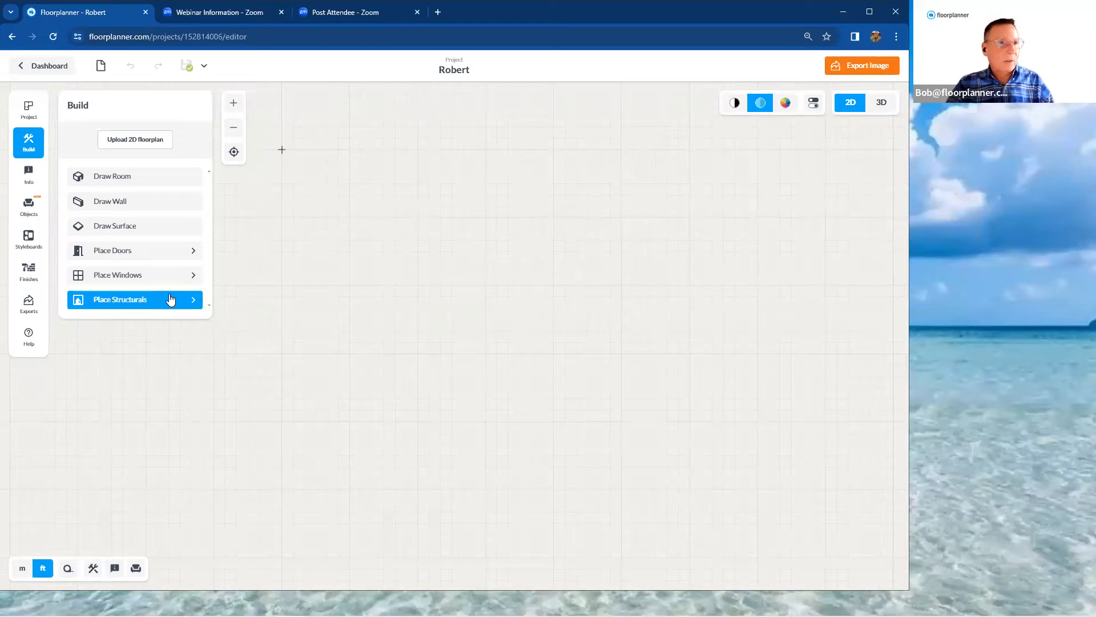
pyautogui.click(28, 173)
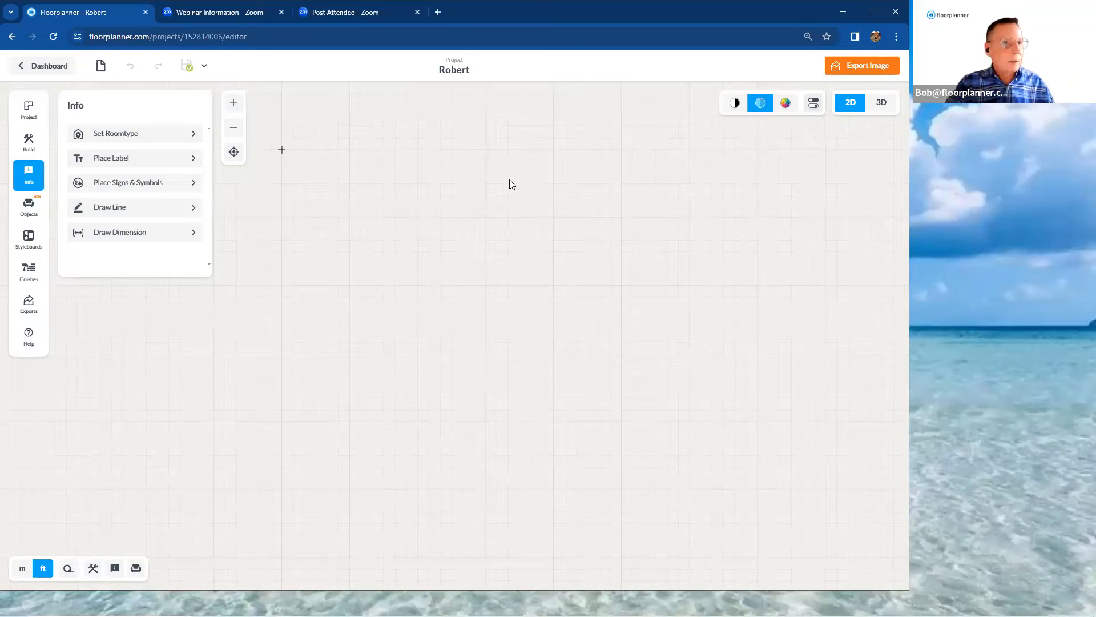
# Look through the object library's brand list and its interior, exterior and theme categories
pyautogui.click(30, 218)
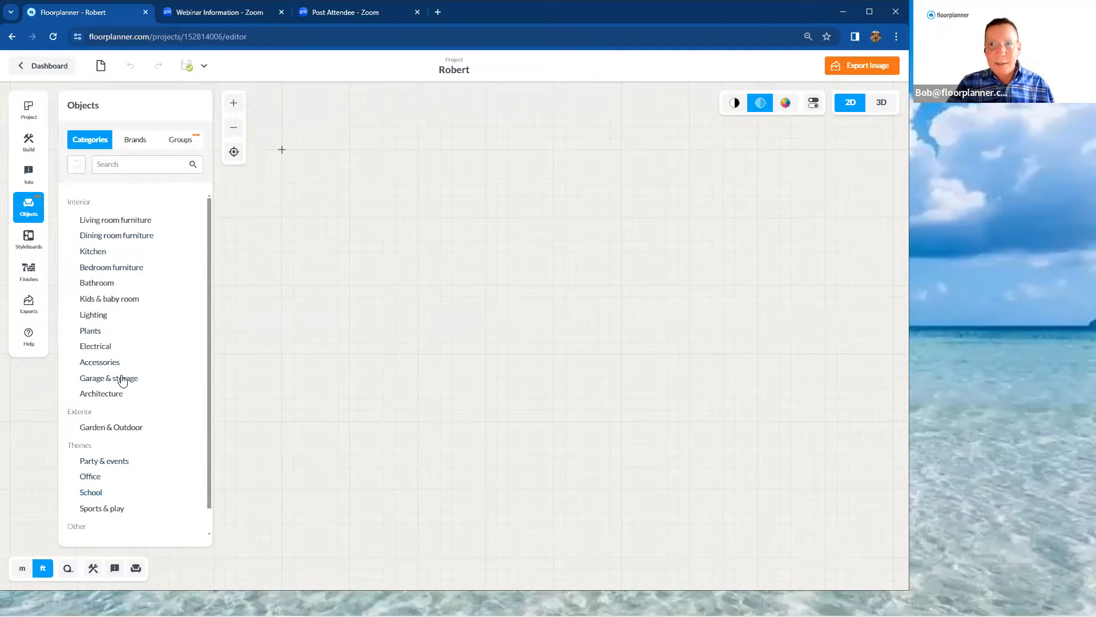
pyautogui.click(134, 145)
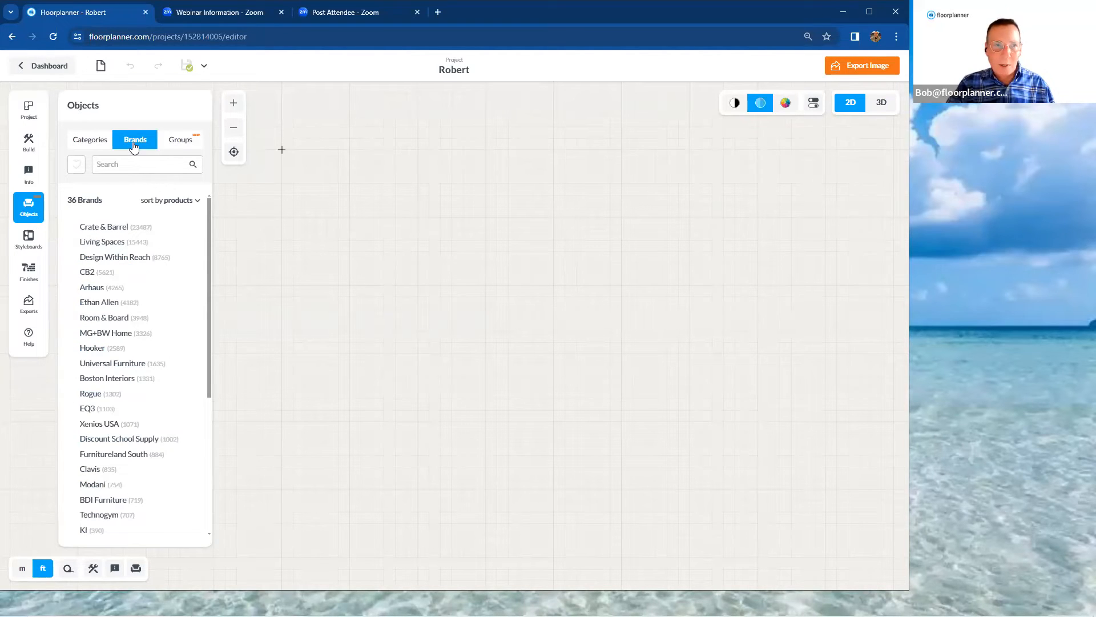
pyautogui.click(103, 147)
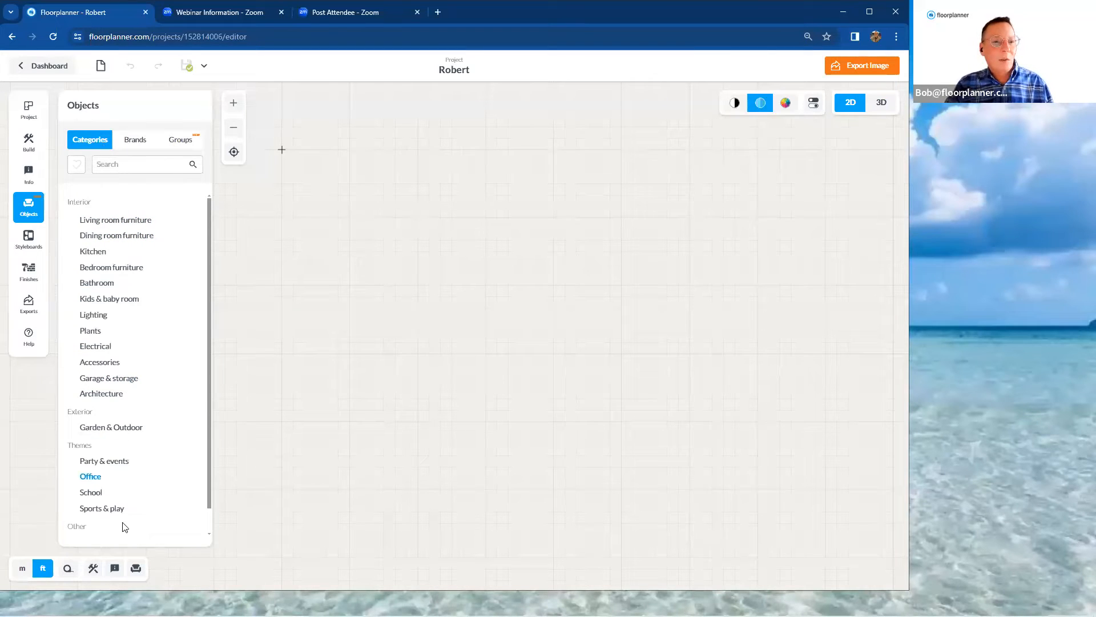
# Search the object library for "sofa"
pyautogui.click(145, 164)
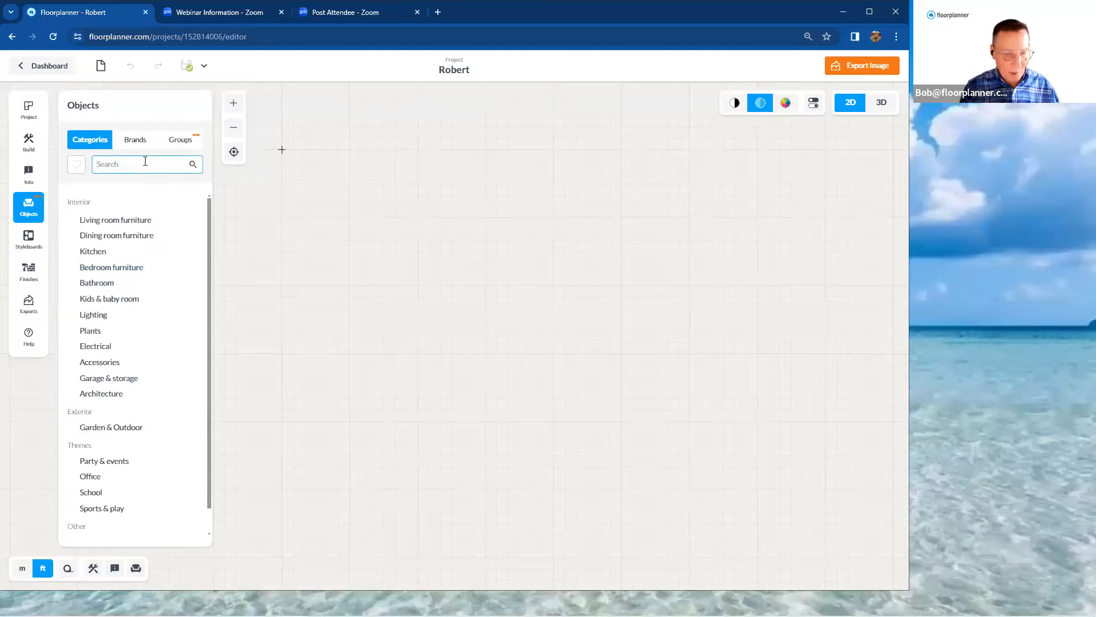
pyautogui.write('sofa')
pyautogui.press('Return')
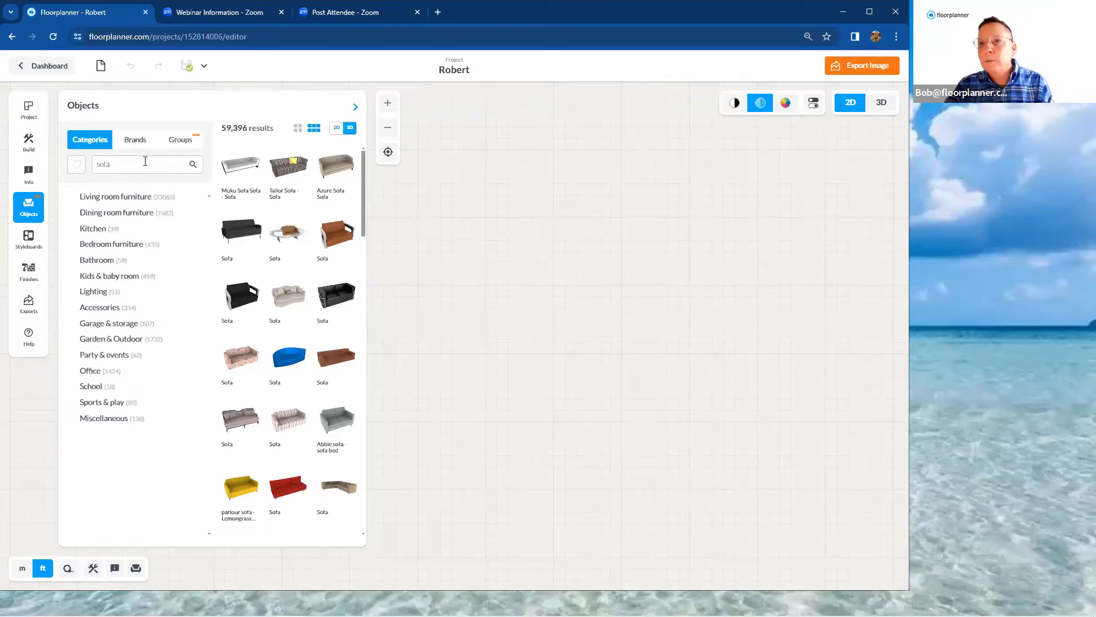
# Compare small and large thumbnails and 2D and 3D previews of the sofa results, widening the list and keeping large 3D thumbnails
pyautogui.click(297, 130)
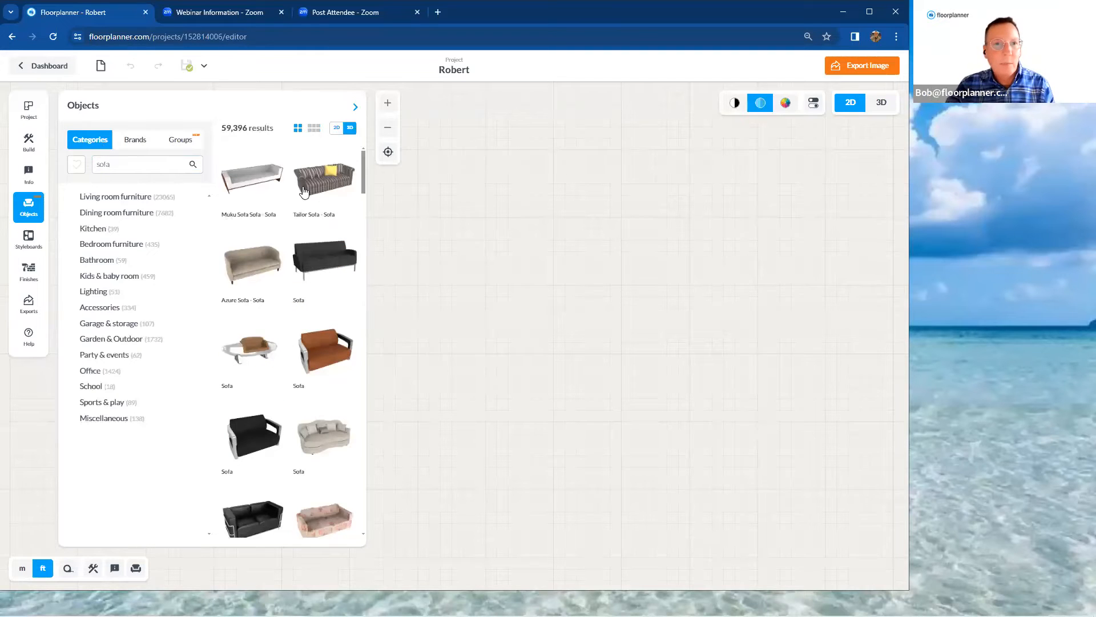
pyautogui.click(313, 131)
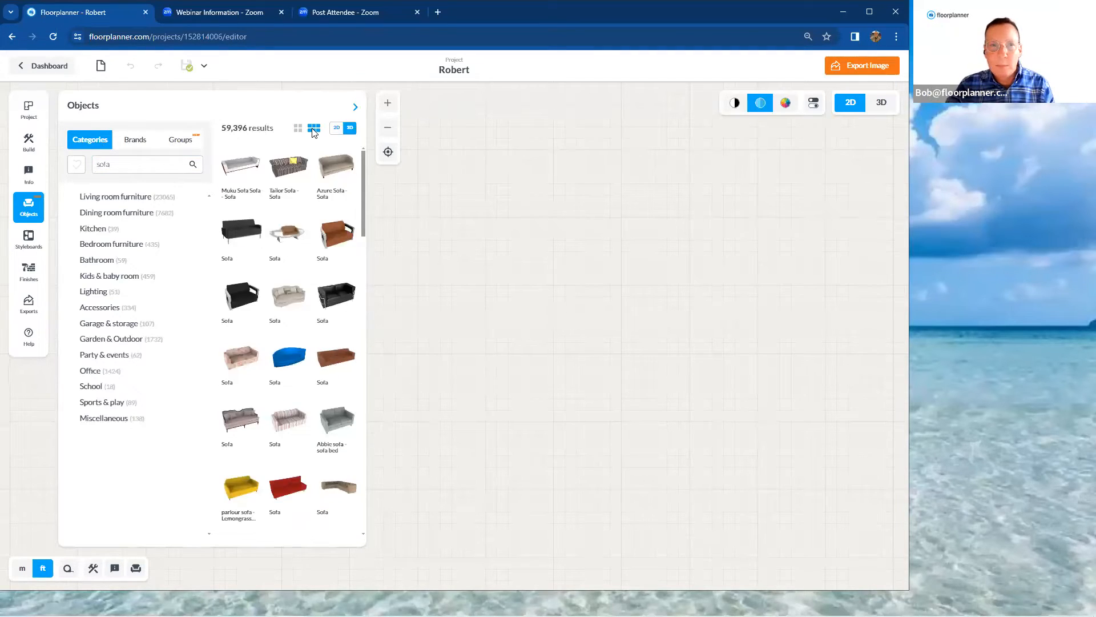
pyautogui.click(355, 109)
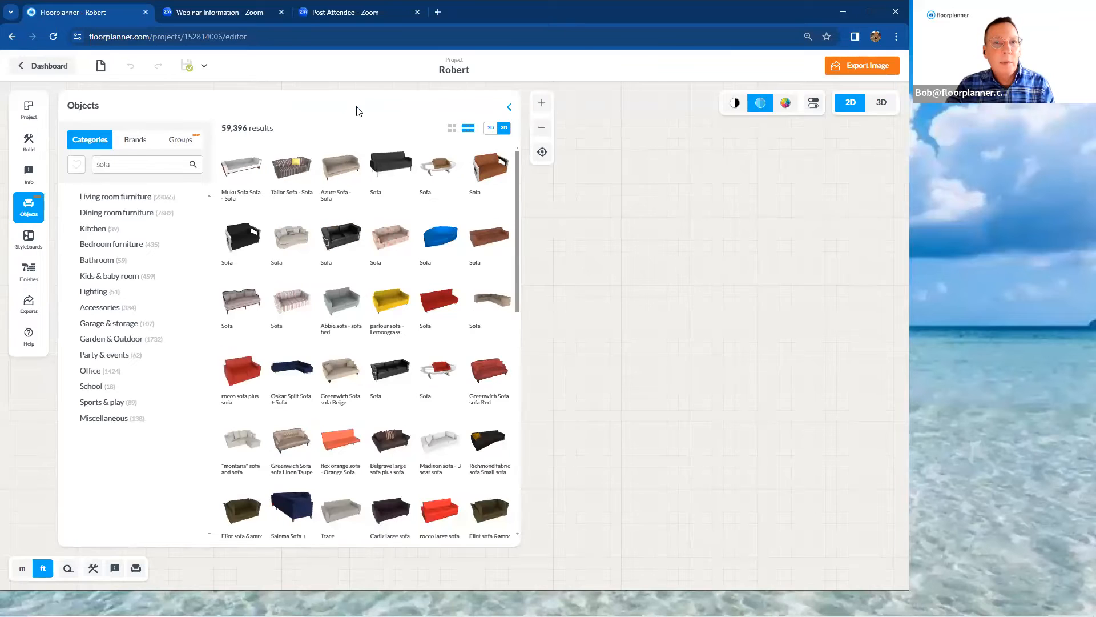
pyautogui.click(451, 129)
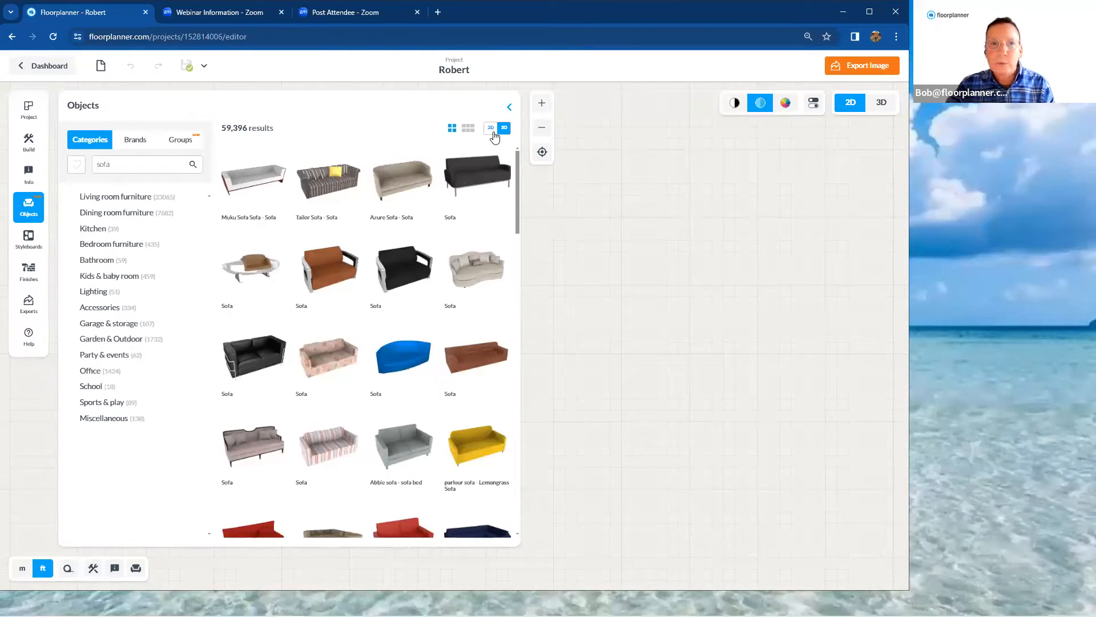
pyautogui.click(491, 129)
pyautogui.click(506, 129)
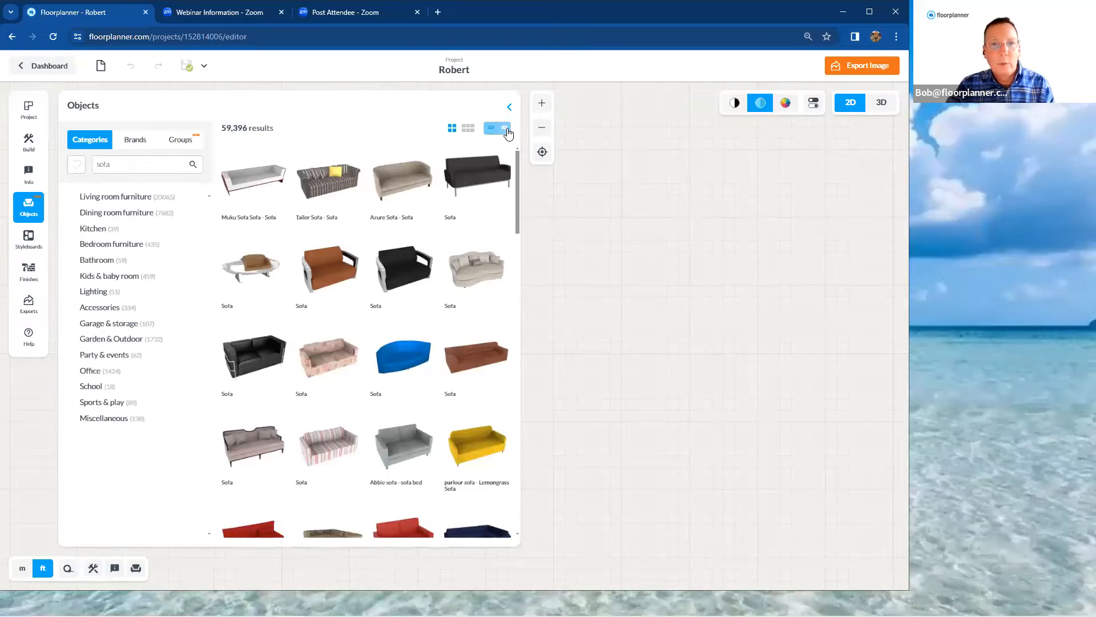
pyautogui.moveTo(517, 180); pyautogui.dragTo(522, 156)
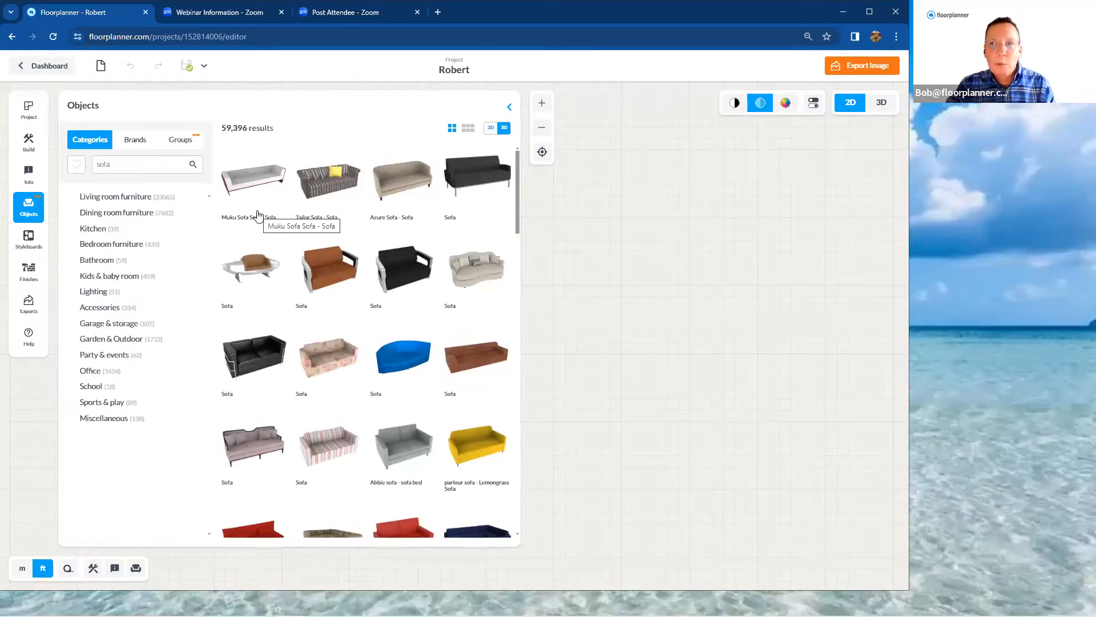
# Refine the object search to "sofa white"
pyautogui.click(137, 169)
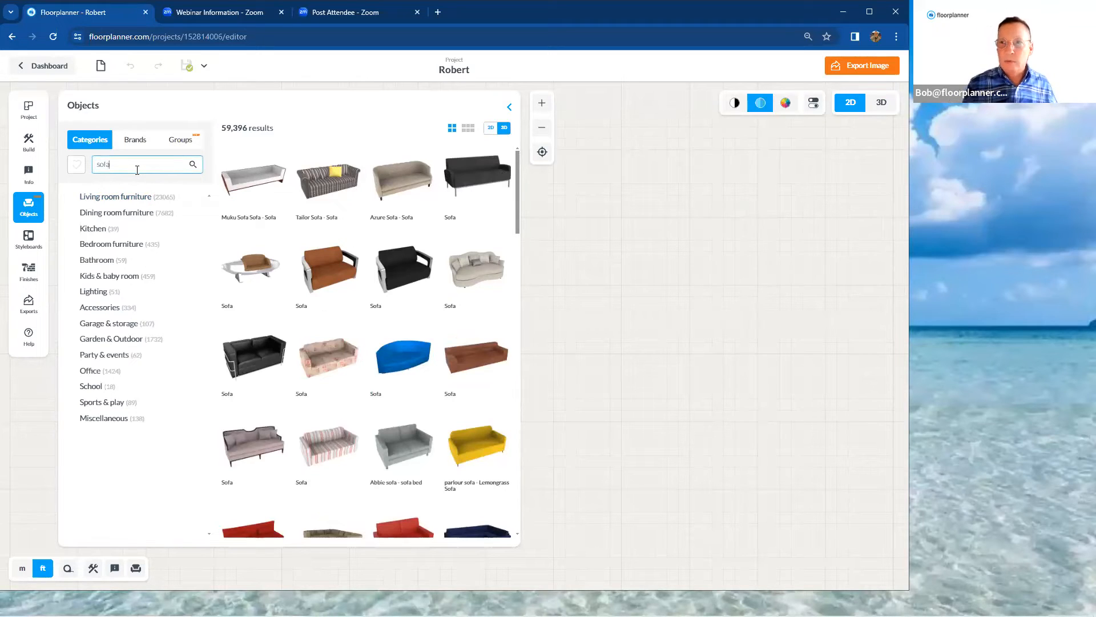
pyautogui.press('Return')
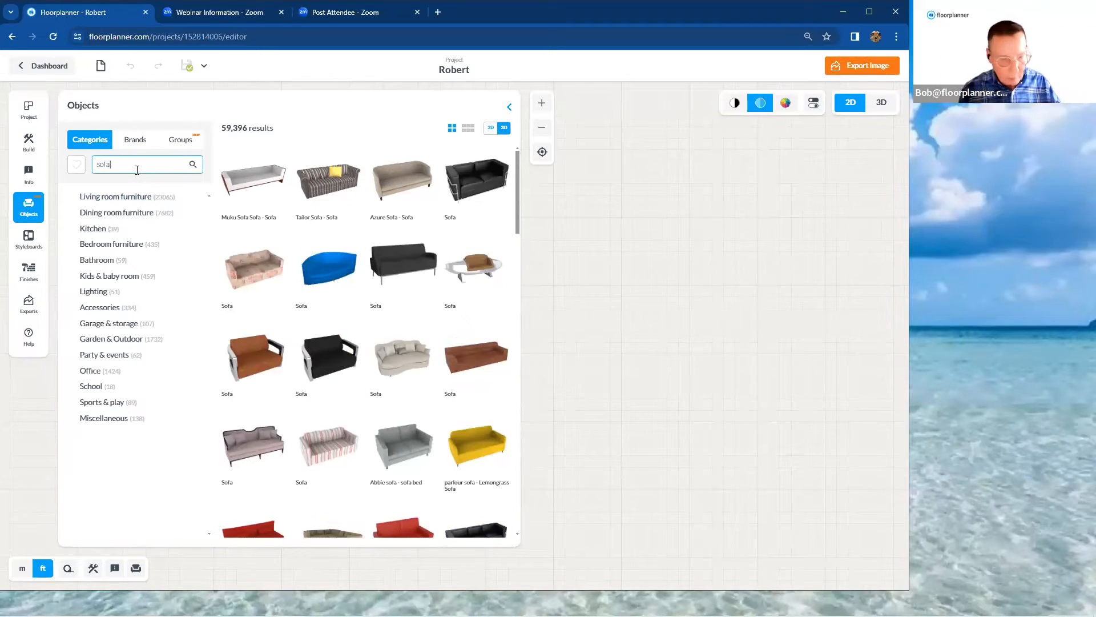
pyautogui.write('white')
pyautogui.press('Return')
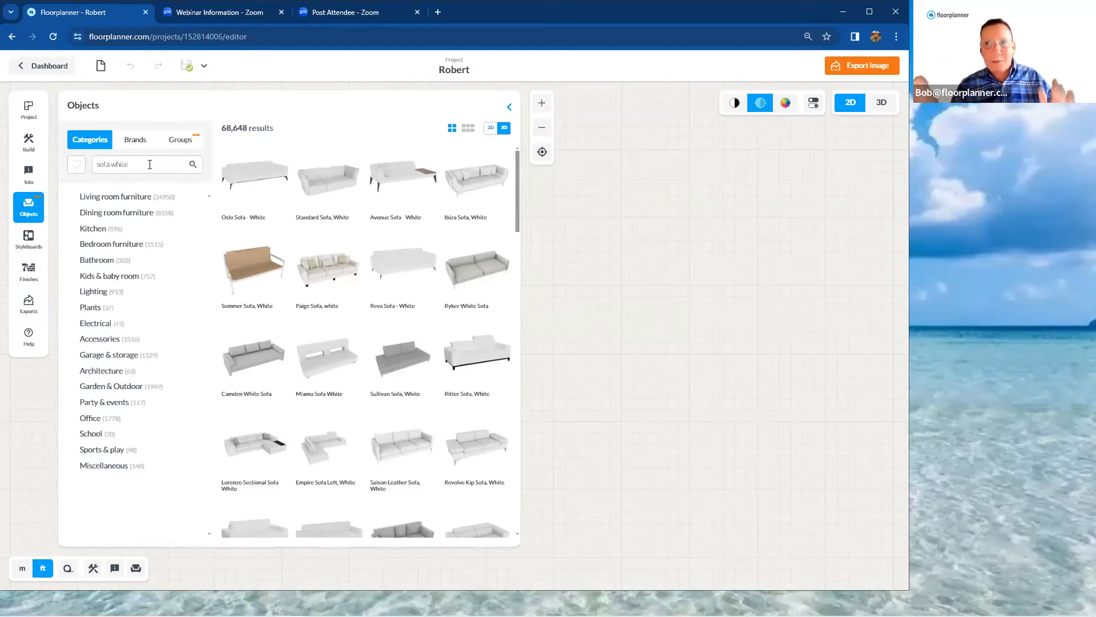
# Clear the object search, list all products of the Ethan Allen brand, and close the object library
pyautogui.click(150, 165)
pyautogui.moveTo(130, 168); pyautogui.dragTo(93, 169)
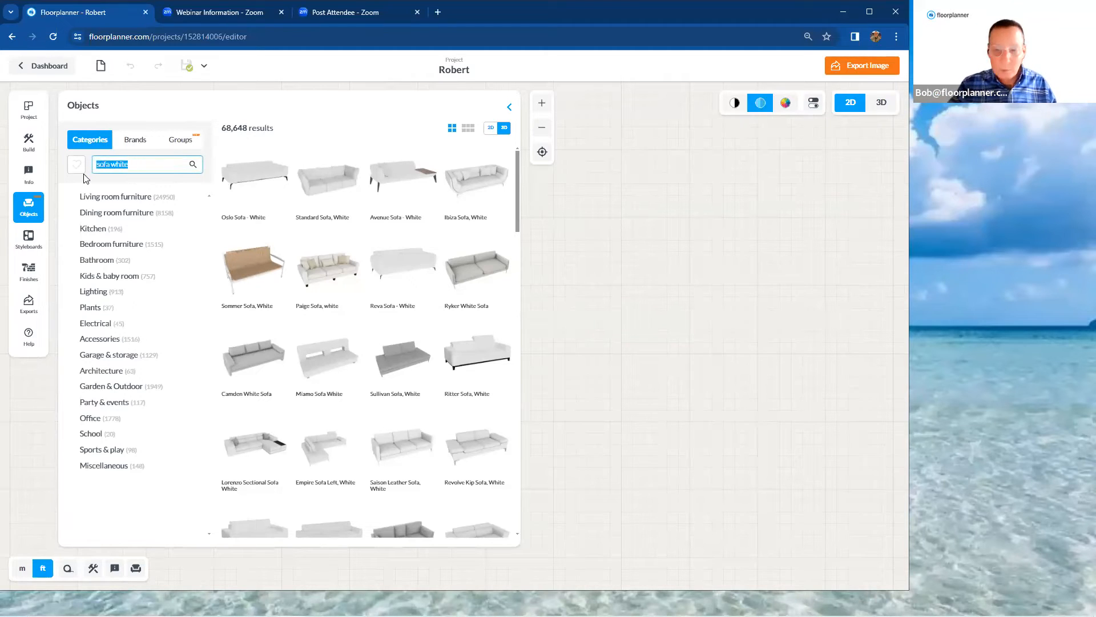
pyautogui.press('BackSpace')
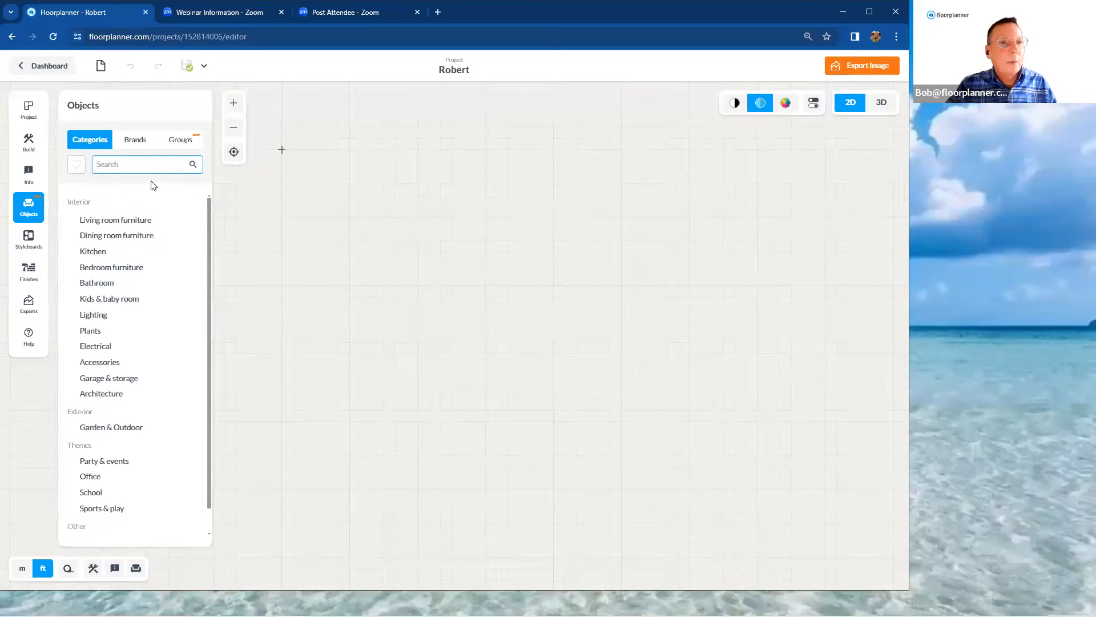
pyautogui.click(142, 147)
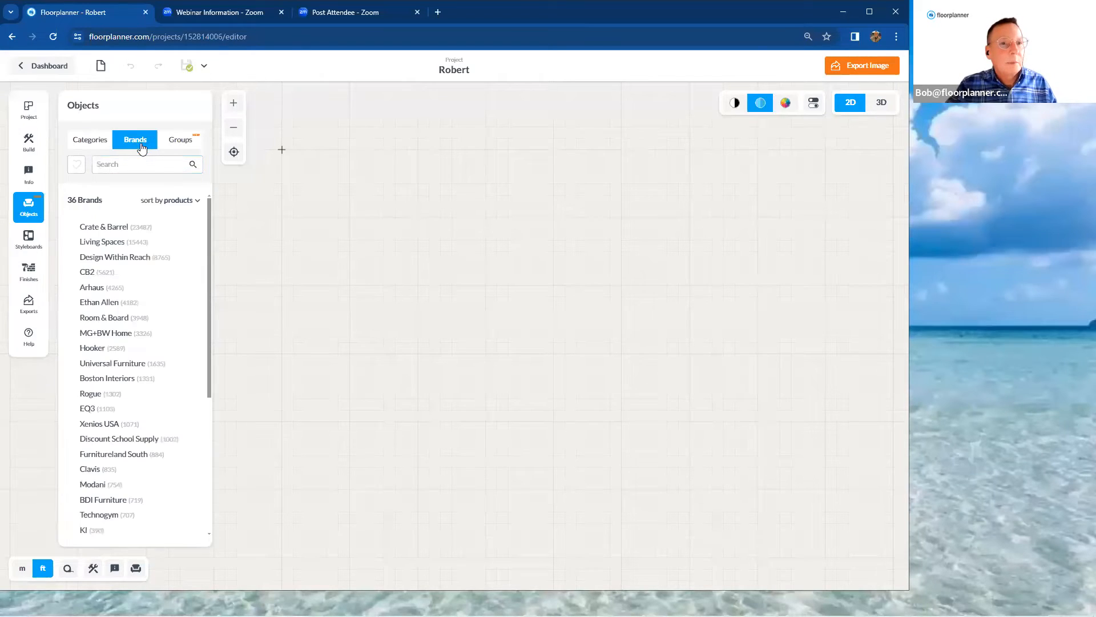
pyautogui.click(124, 305)
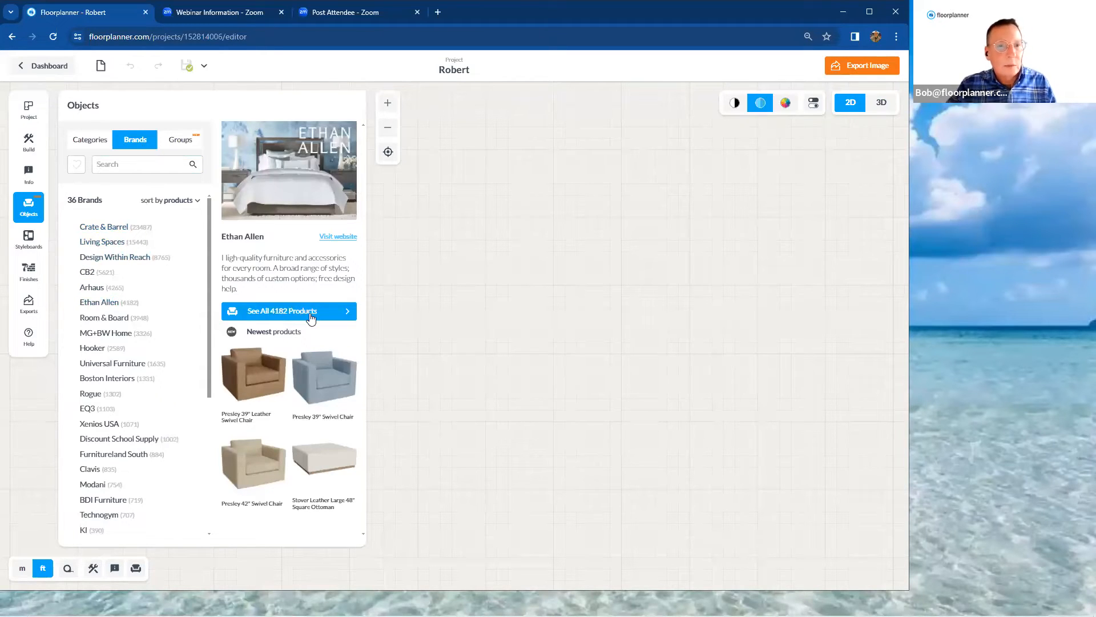
pyautogui.click(311, 311)
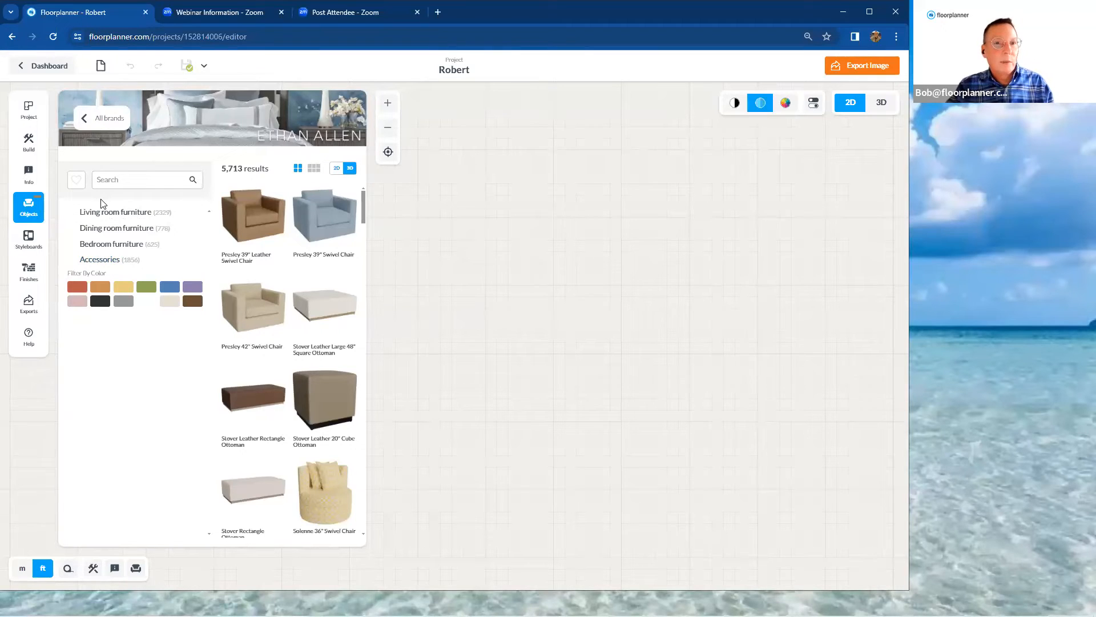
pyautogui.click(29, 217)
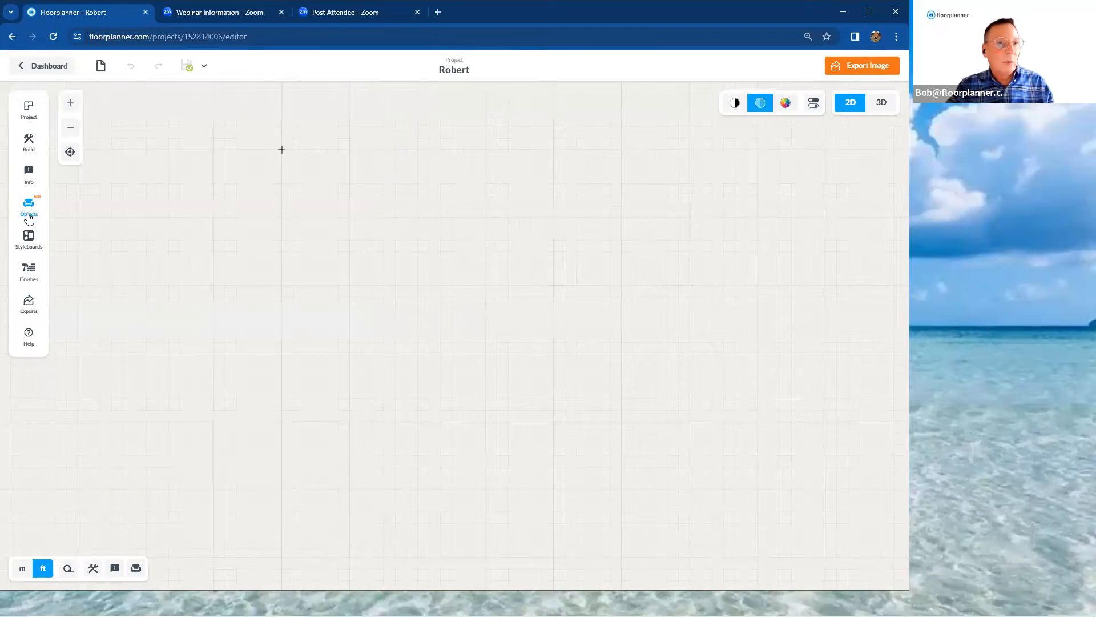
# Browse the object library by category and by ready-made group, and view your own styleboards
pyautogui.click(29, 217)
pyautogui.click(98, 122)
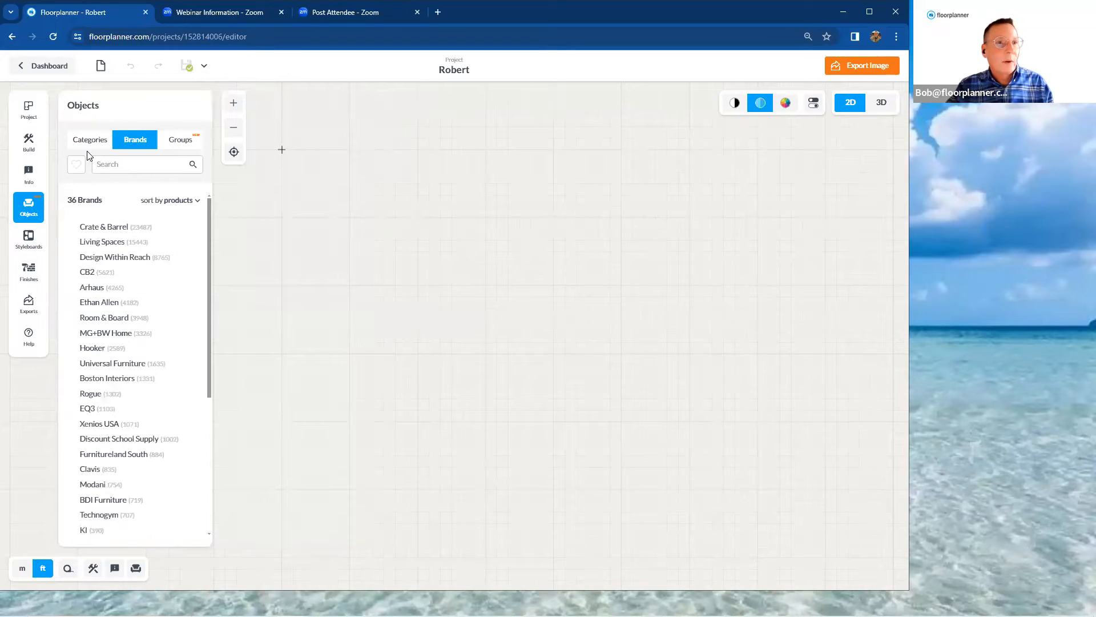
pyautogui.click(90, 140)
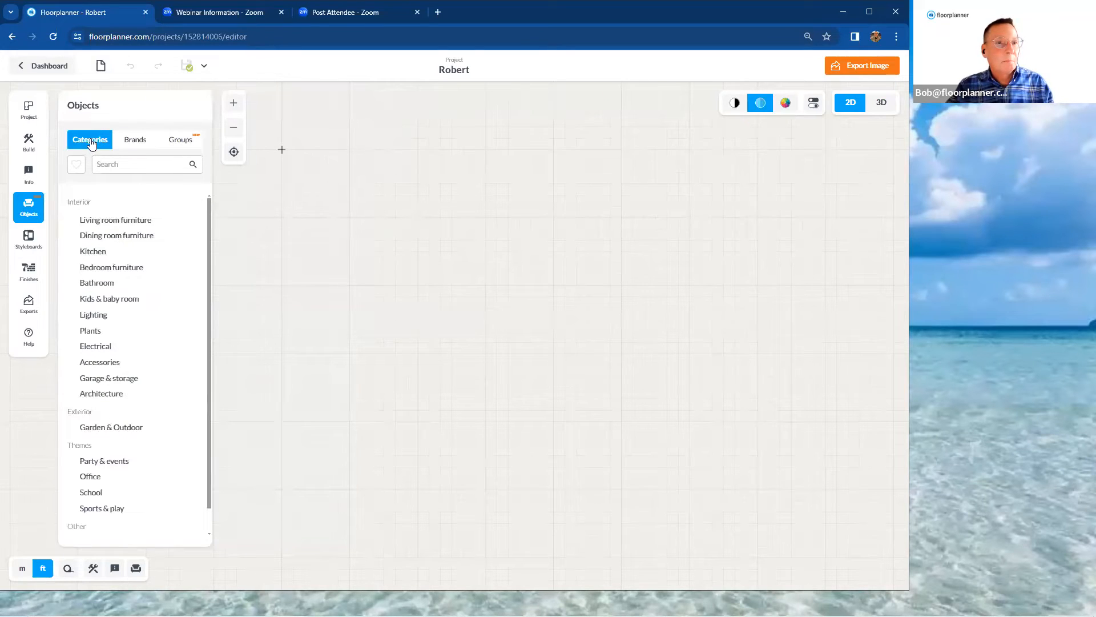
pyautogui.click(98, 235)
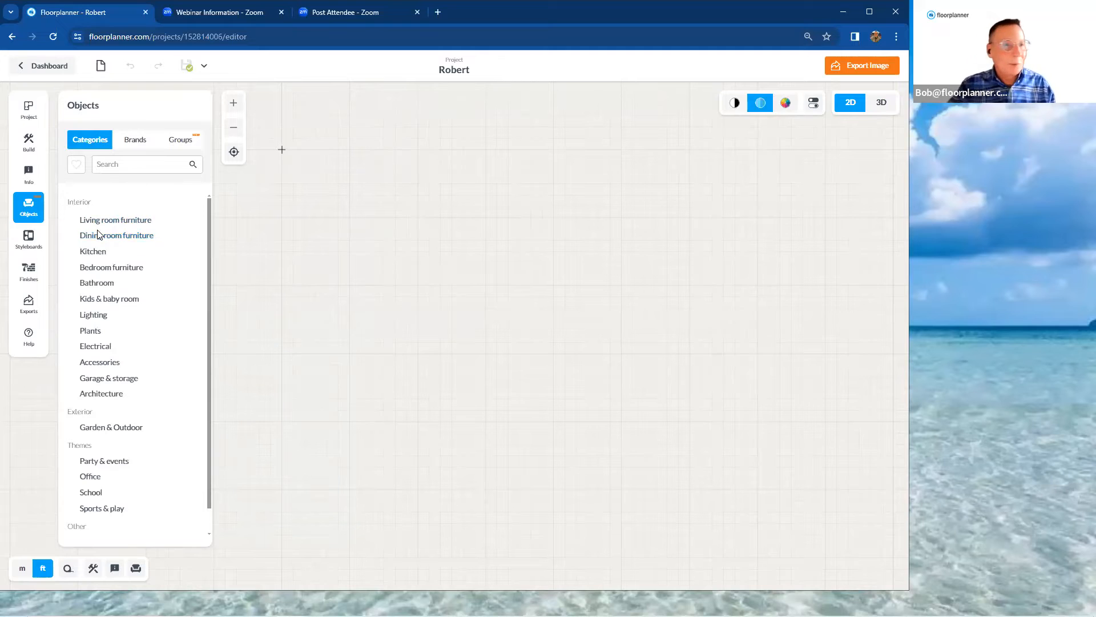
pyautogui.click(186, 143)
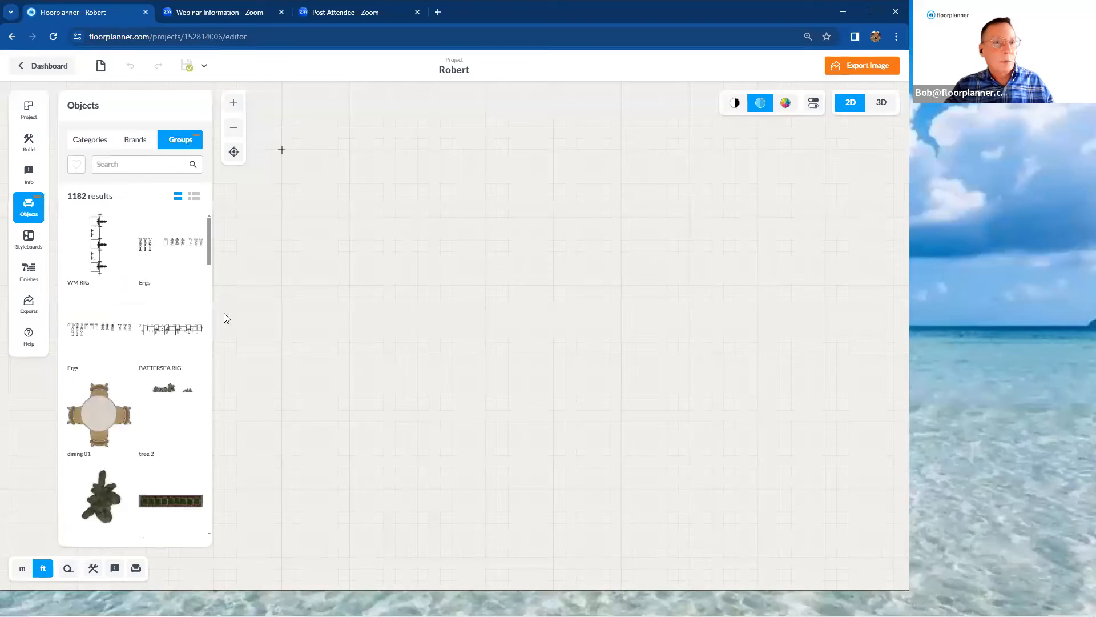
pyautogui.scroll(-2, 116, 356)
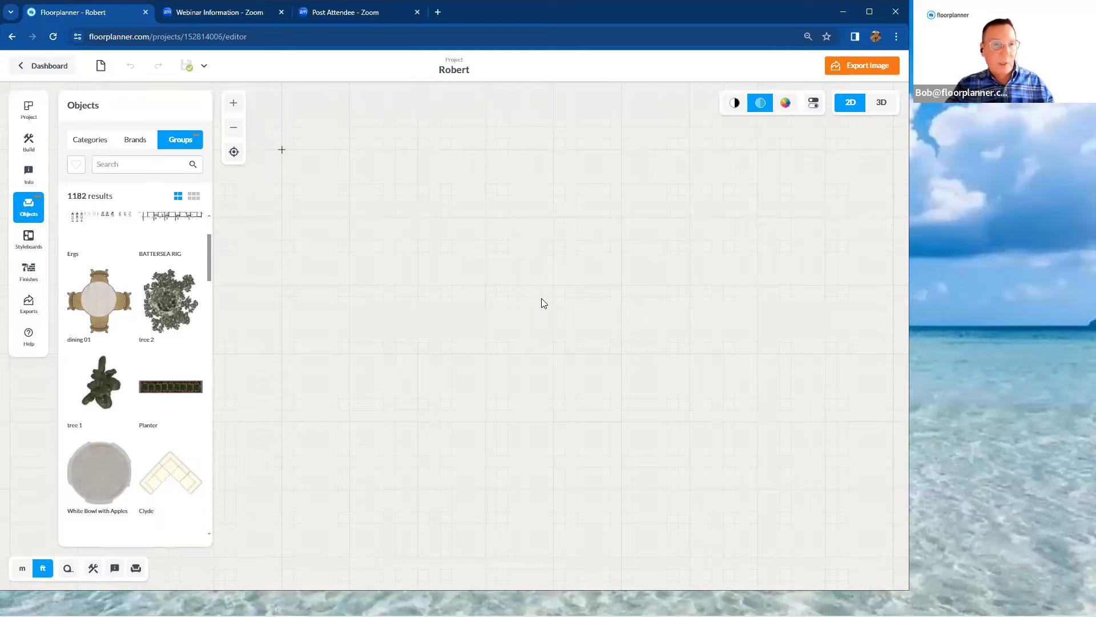
pyautogui.click(40, 240)
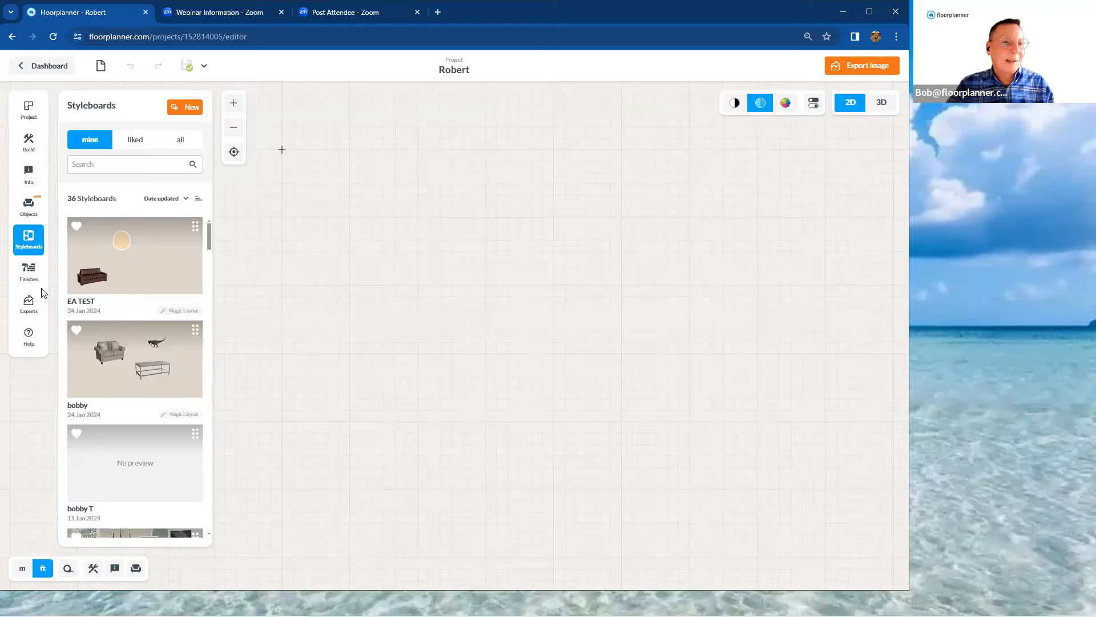
# Look through the color suppliers and outdoor materials in the finishes library, and review the list of keyboard shortcuts
pyautogui.click(29, 270)
pyautogui.click(165, 207)
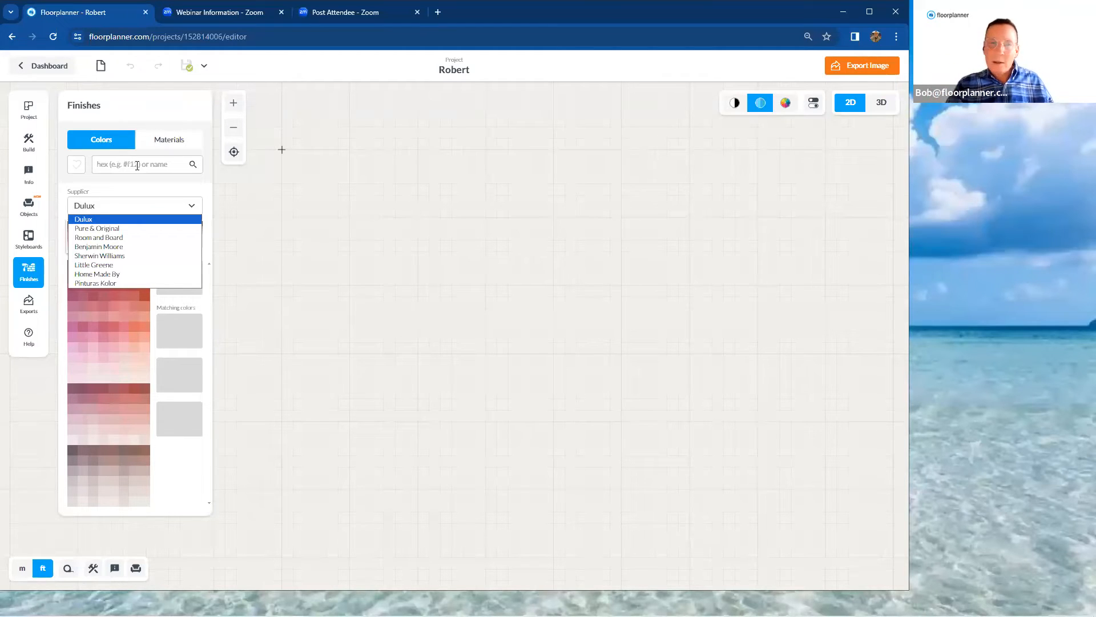
pyautogui.click(169, 141)
pyautogui.click(170, 142)
pyautogui.click(193, 204)
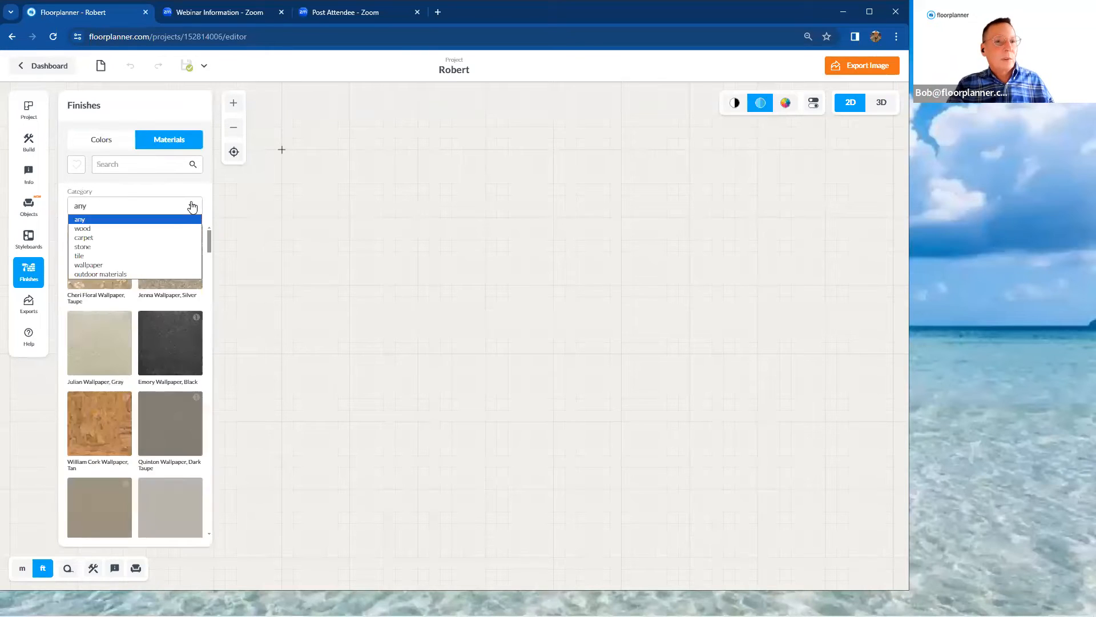
pyautogui.click(183, 273)
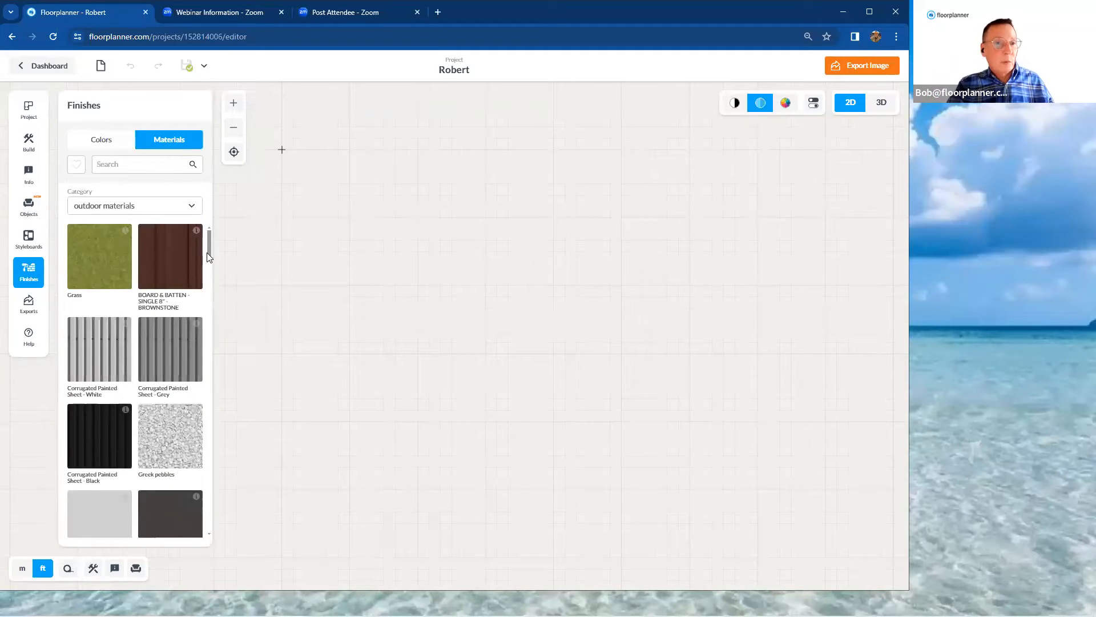
pyautogui.moveTo(209, 257); pyautogui.dragTo(222, 481)
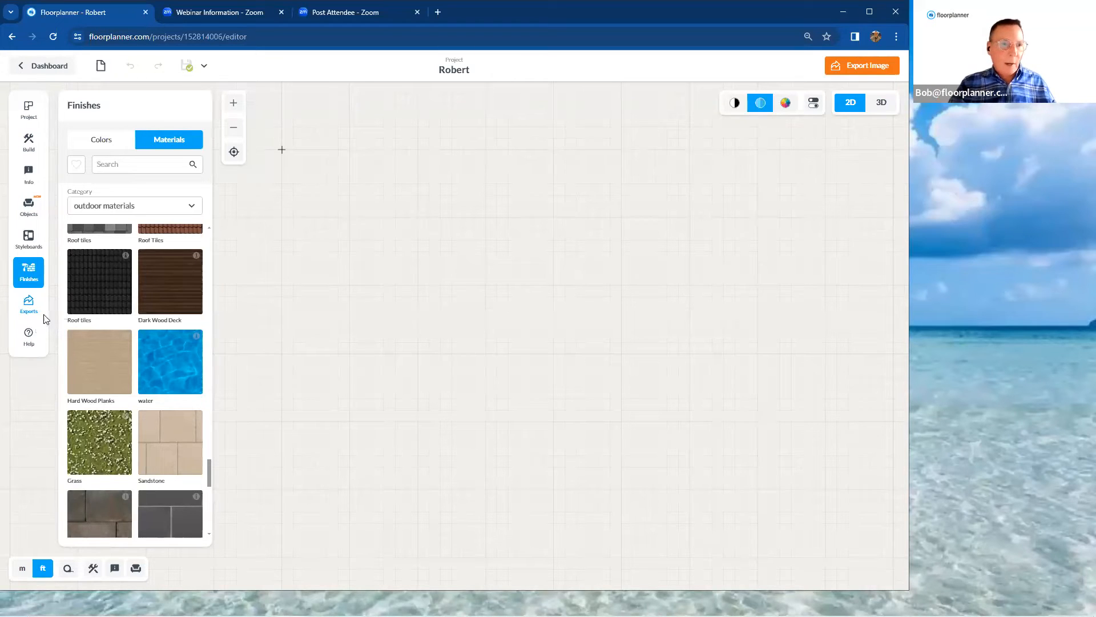
pyautogui.click(31, 345)
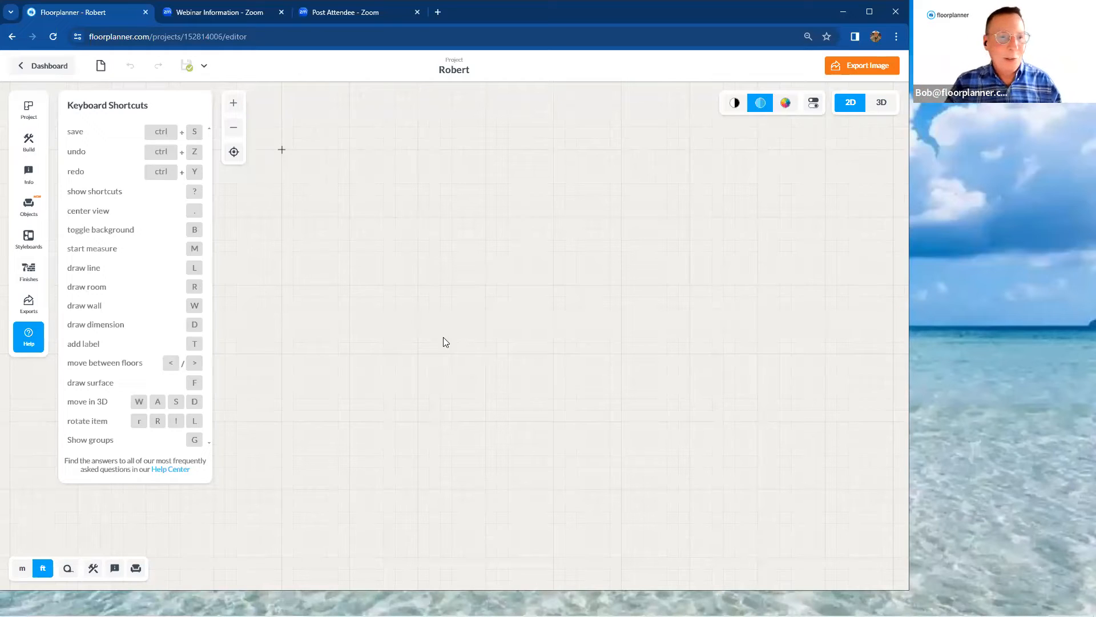
pyautogui.click(27, 346)
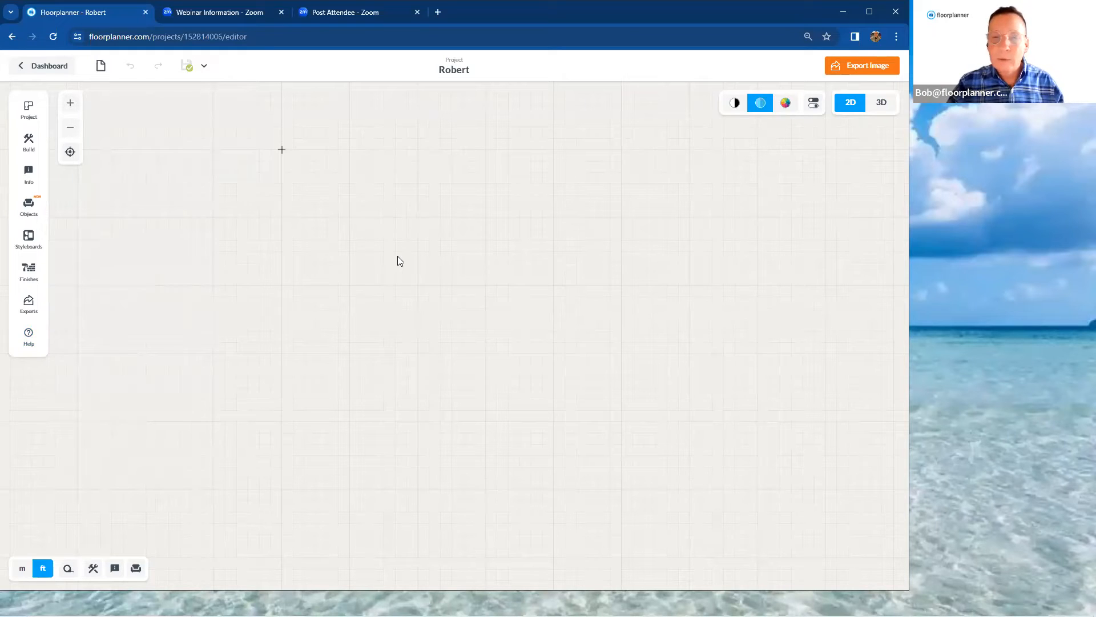
# Draw a rectangular room about 19' by 15' inside, with walls 5" thick and 10' high
pyautogui.click(26, 146)
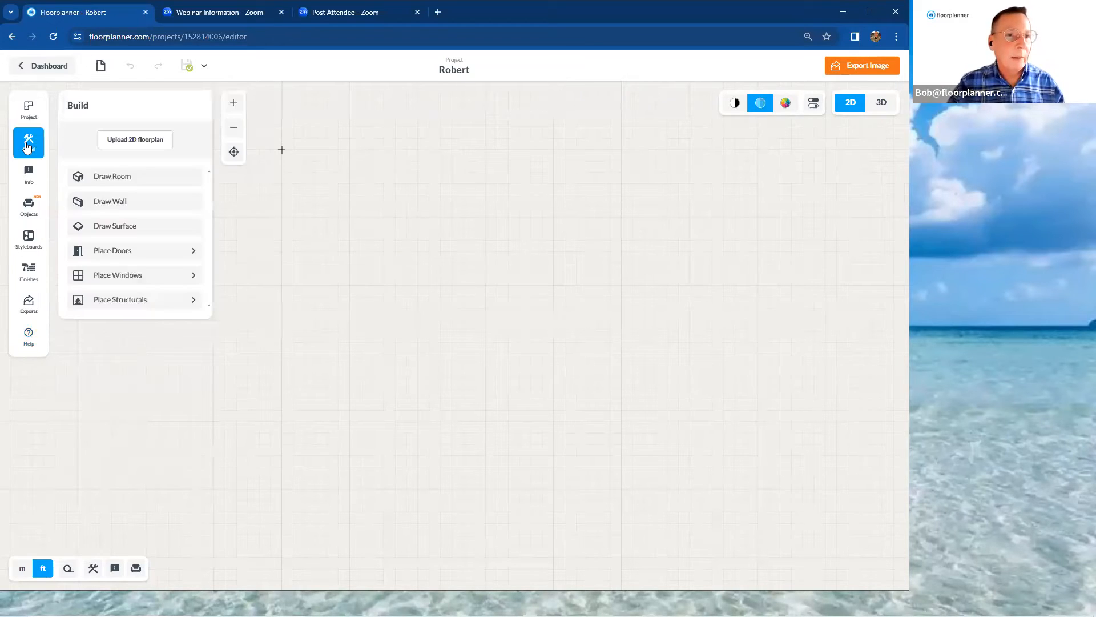
pyautogui.click(108, 180)
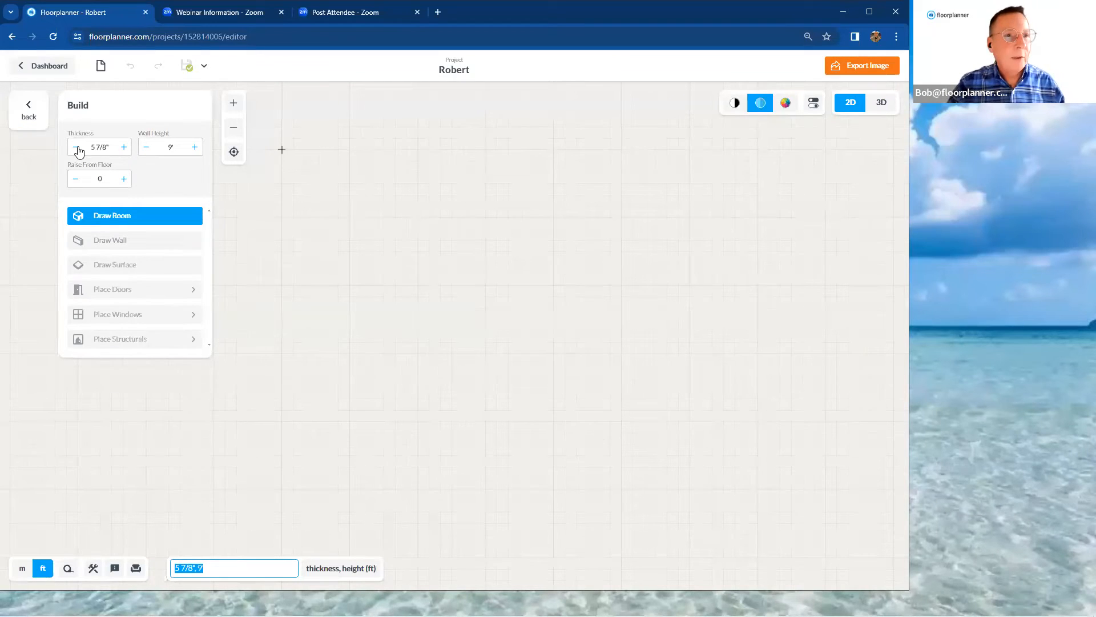
pyautogui.moveTo(87, 146); pyautogui.dragTo(110, 145)
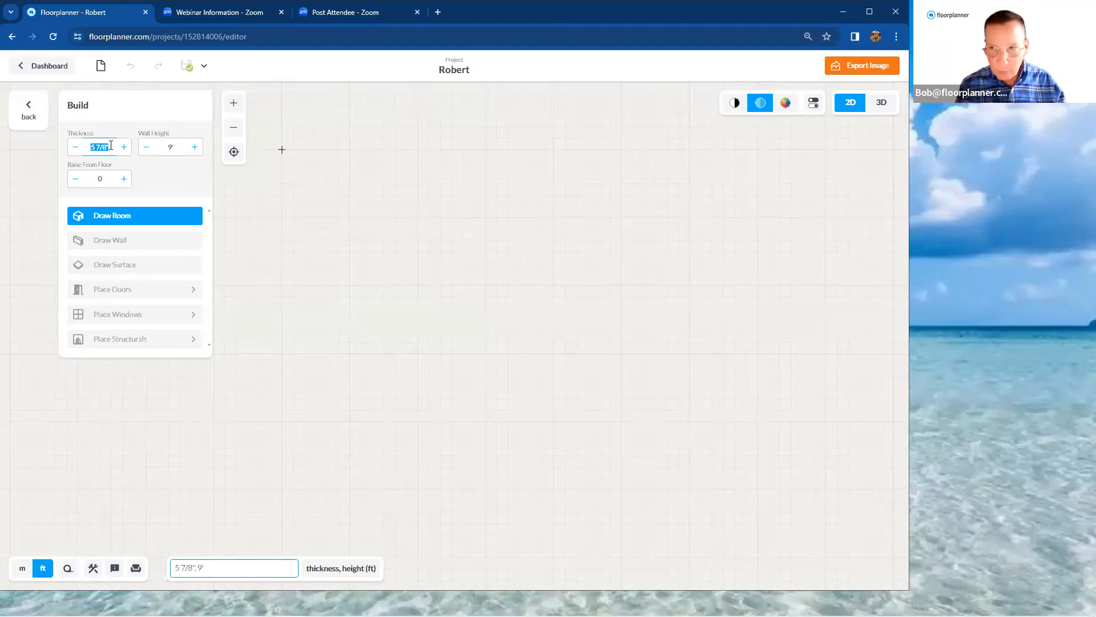
pyautogui.write('3')
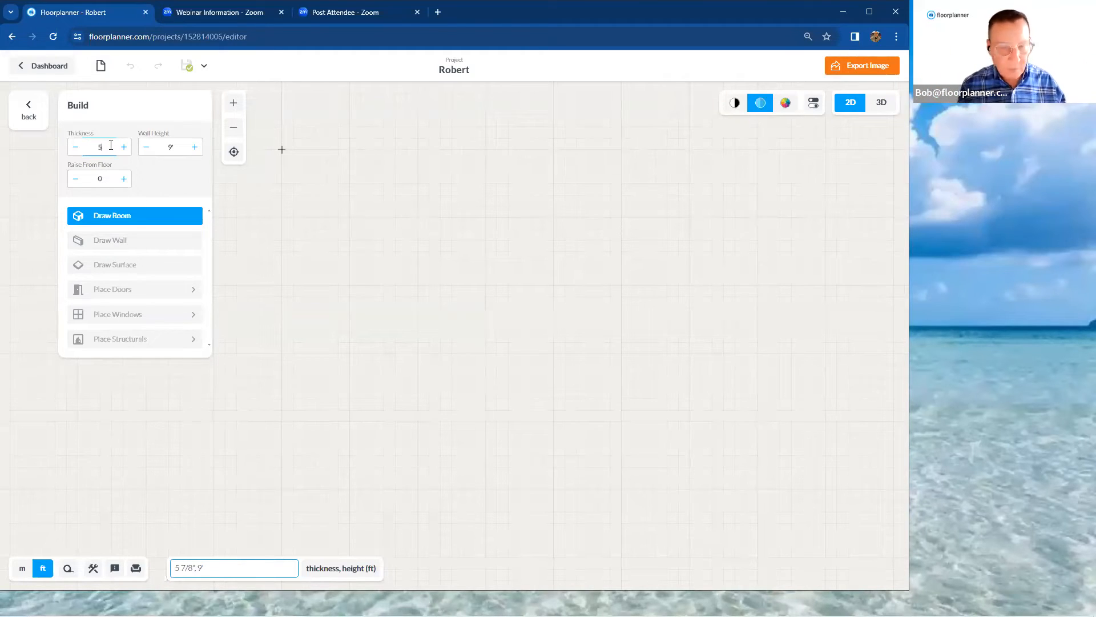
pyautogui.press('Return')
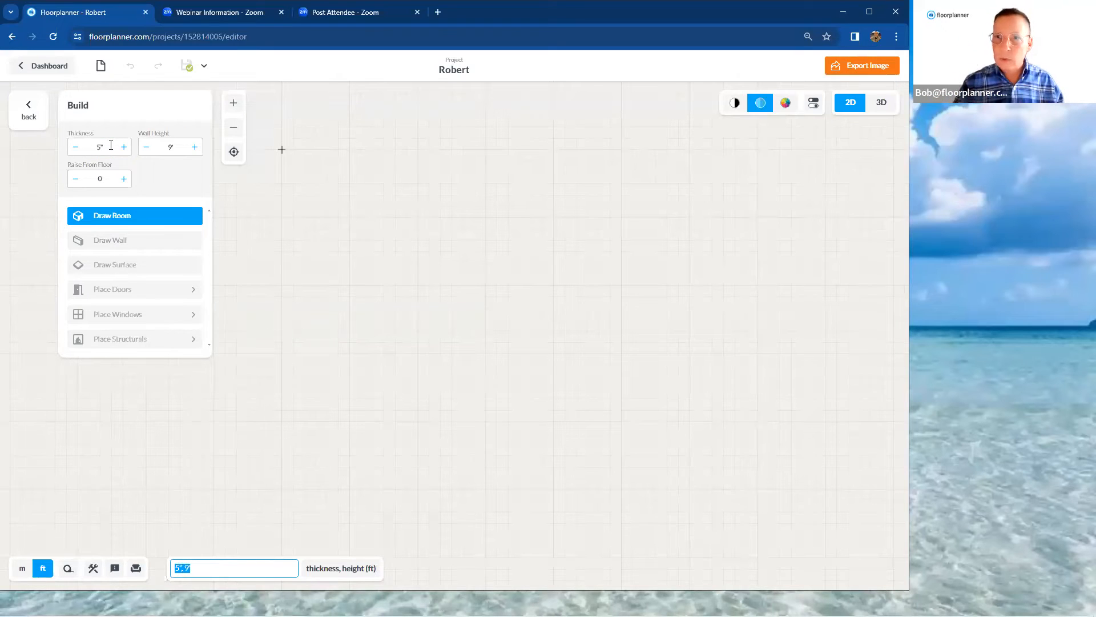
pyautogui.moveTo(166, 147); pyautogui.dragTo(177, 148)
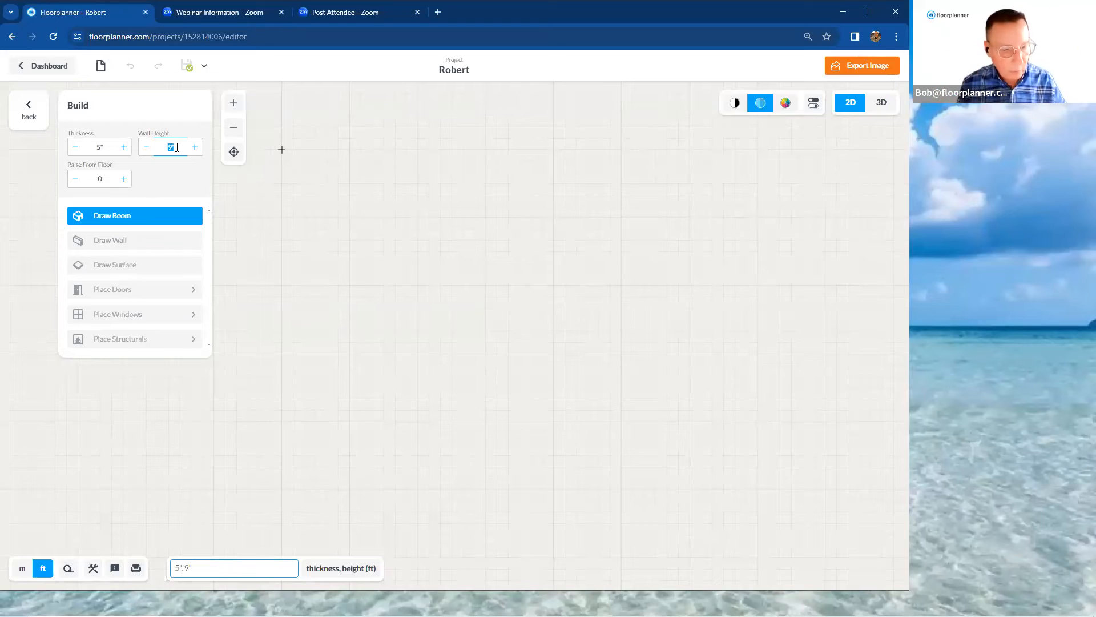
pyautogui.write('10')
pyautogui.press('Return')
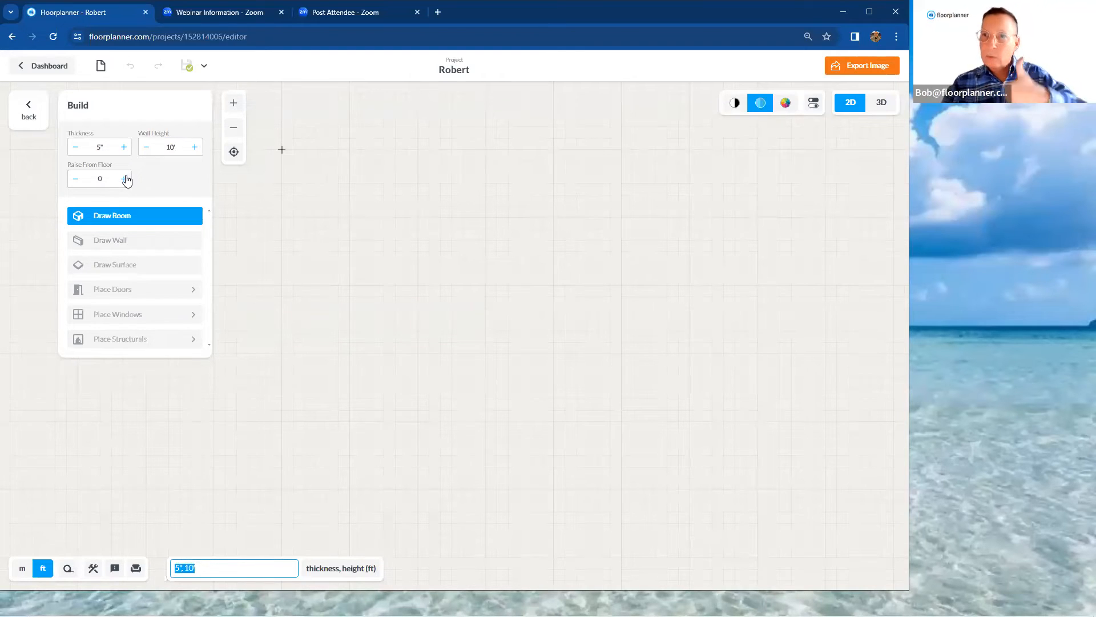
pyautogui.moveTo(393, 185); pyautogui.dragTo(615, 359)
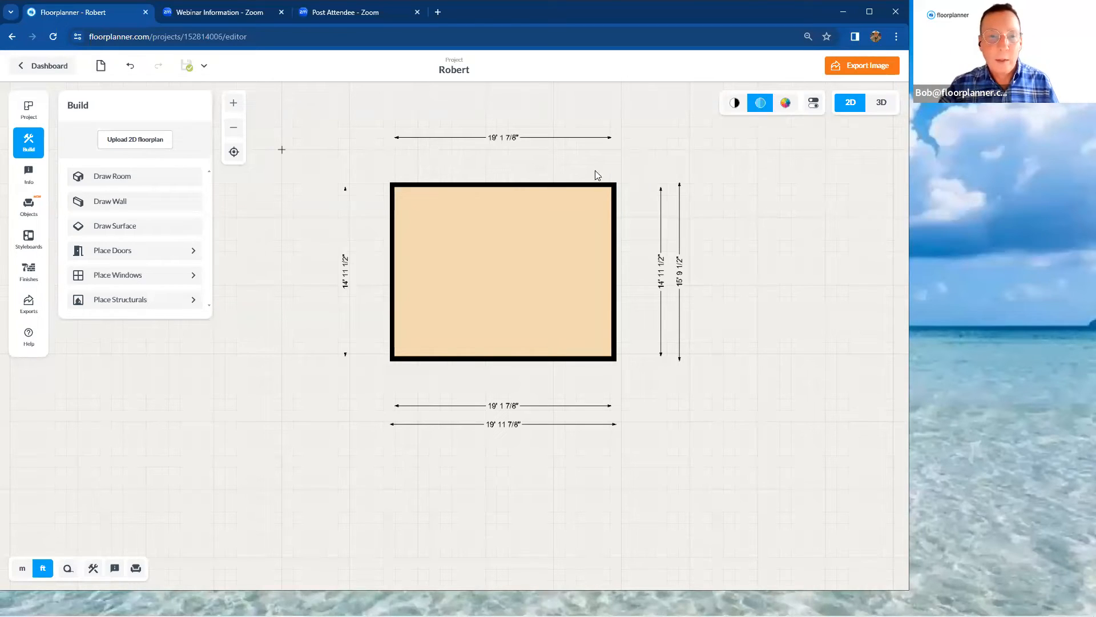
# Set the room's inner depth to 20' by moving its upper wall outward
pyautogui.scroll(2, 621, 235)
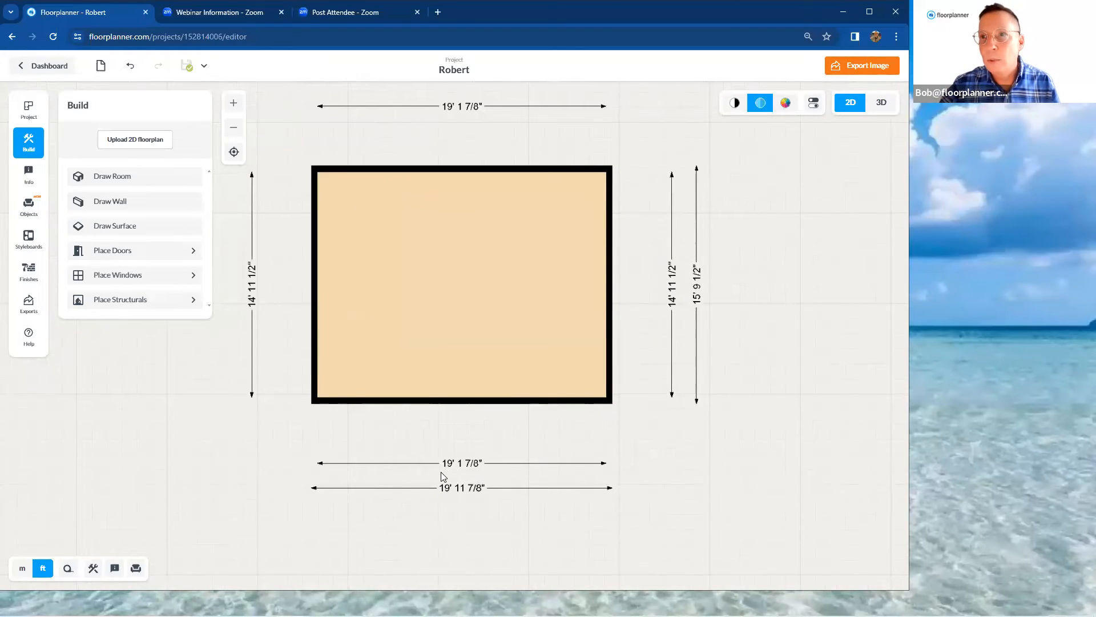
pyautogui.click(669, 299)
pyautogui.moveTo(654, 288); pyautogui.dragTo(689, 284)
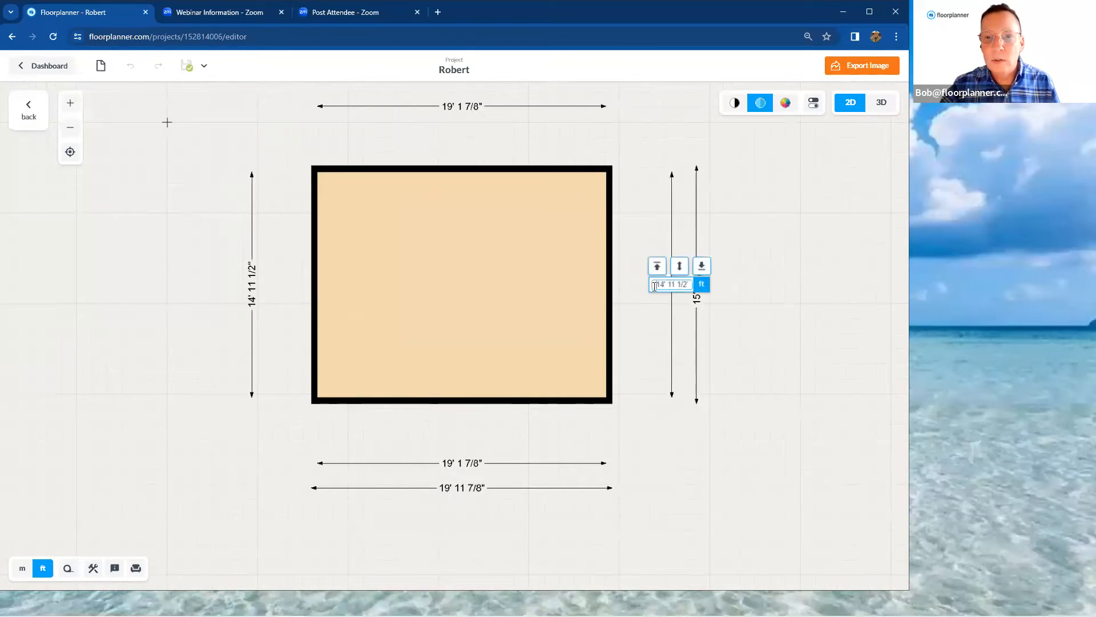
pyautogui.write("20'")
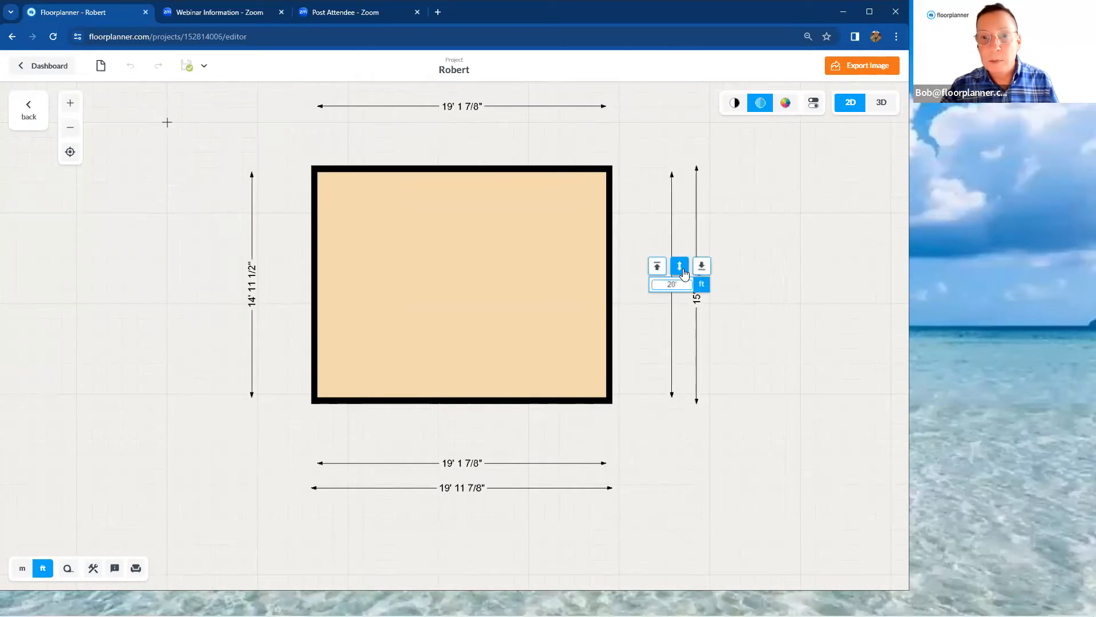
pyautogui.press('Return')
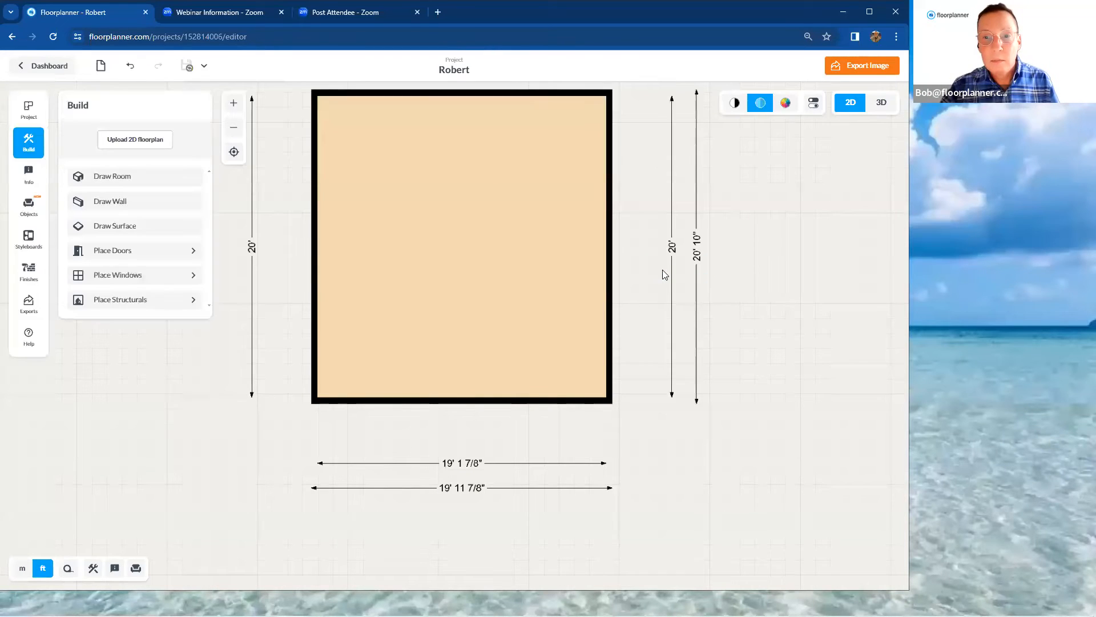
# Set the room's inner width to 25' by moving its left wall outward
pyautogui.click(462, 463)
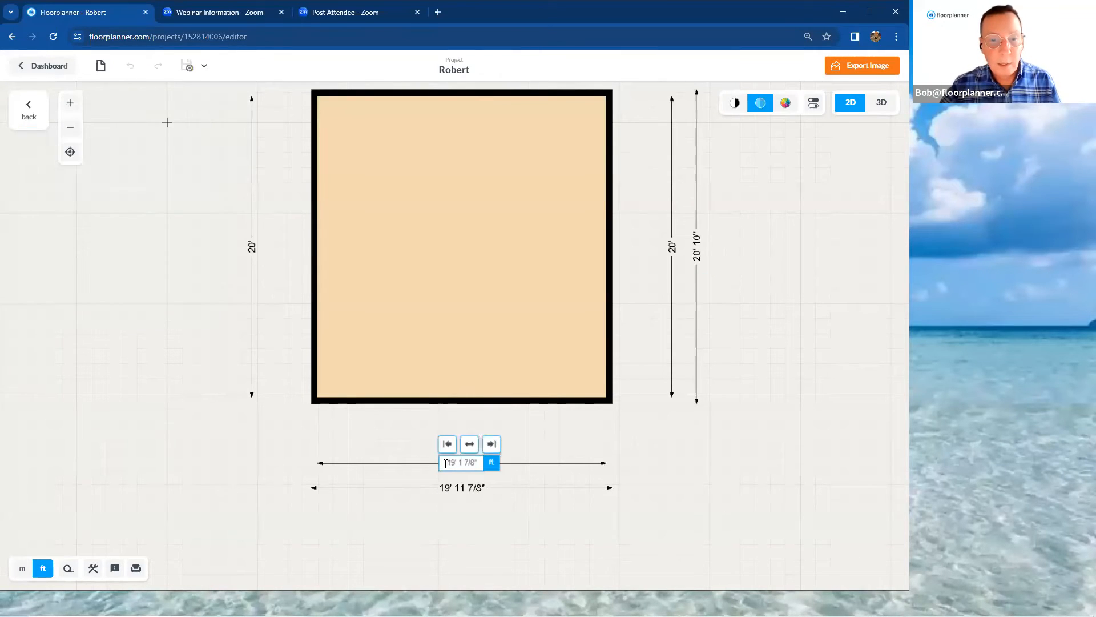
pyautogui.moveTo(457, 460); pyautogui.dragTo(478, 459)
pyautogui.write("25'")
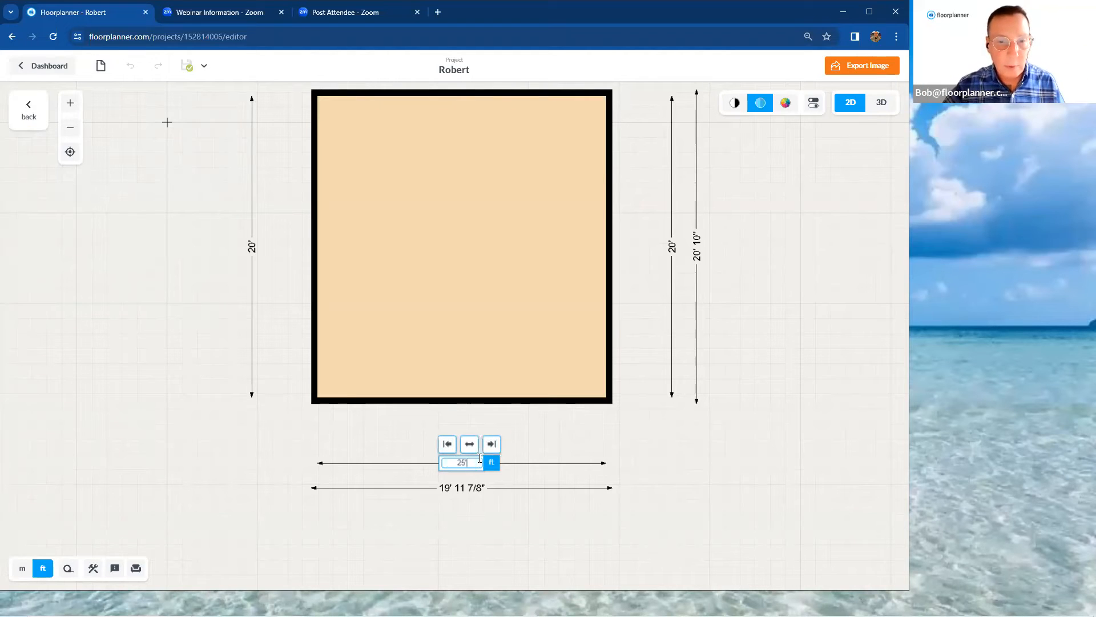
pyautogui.click(447, 444)
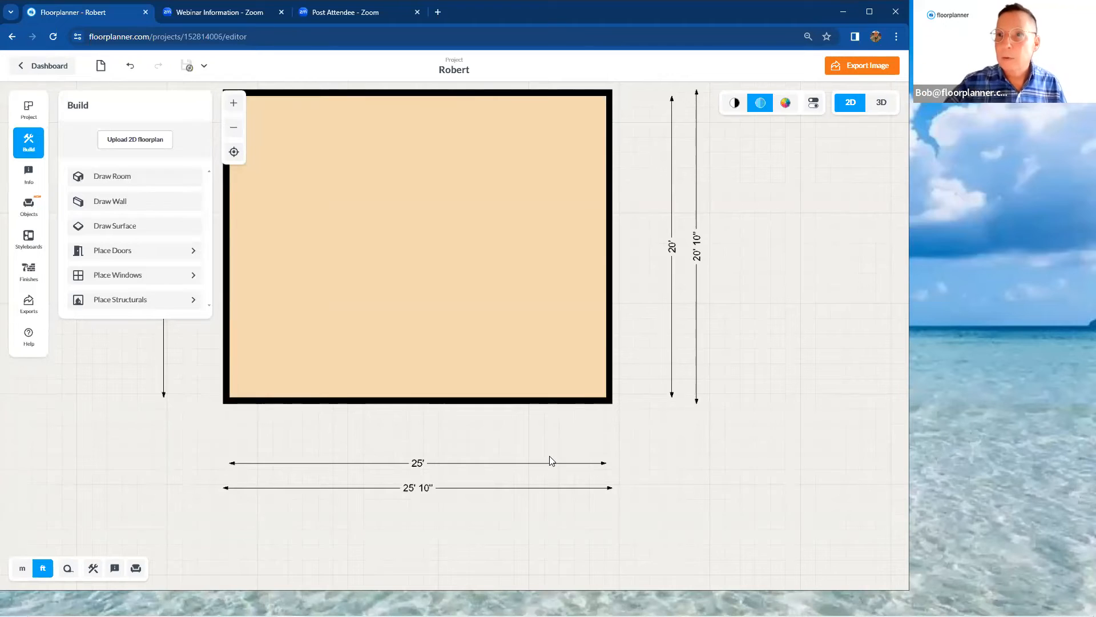
# Check the resized room from another angle in 3D and return to the 2D plan
pyautogui.scroll(-2, 608, 410)
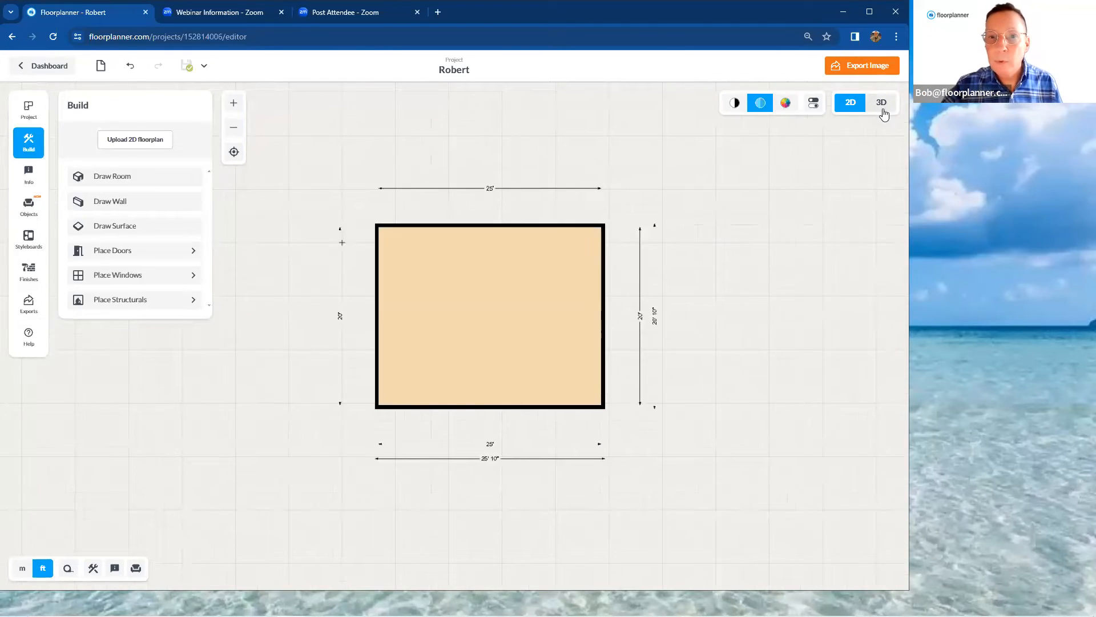
pyautogui.click(881, 103)
pyautogui.moveTo(771, 286); pyautogui.dragTo(692, 302)
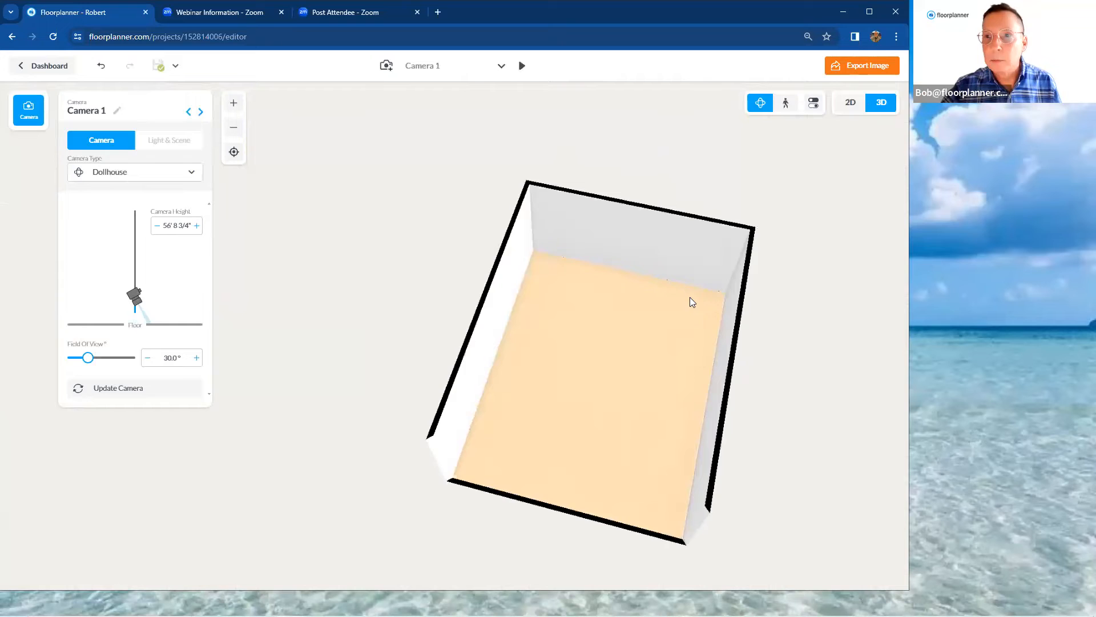
pyautogui.click(842, 108)
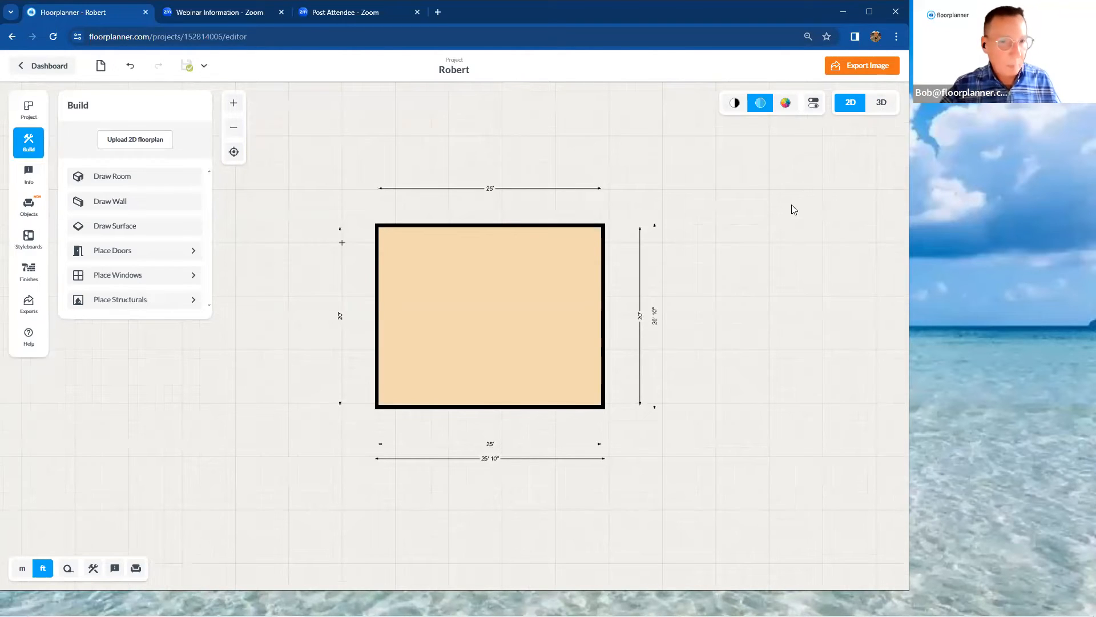
# Undo both room size changes and the drawing of the room, back to an empty plan
pyautogui.click(133, 67)
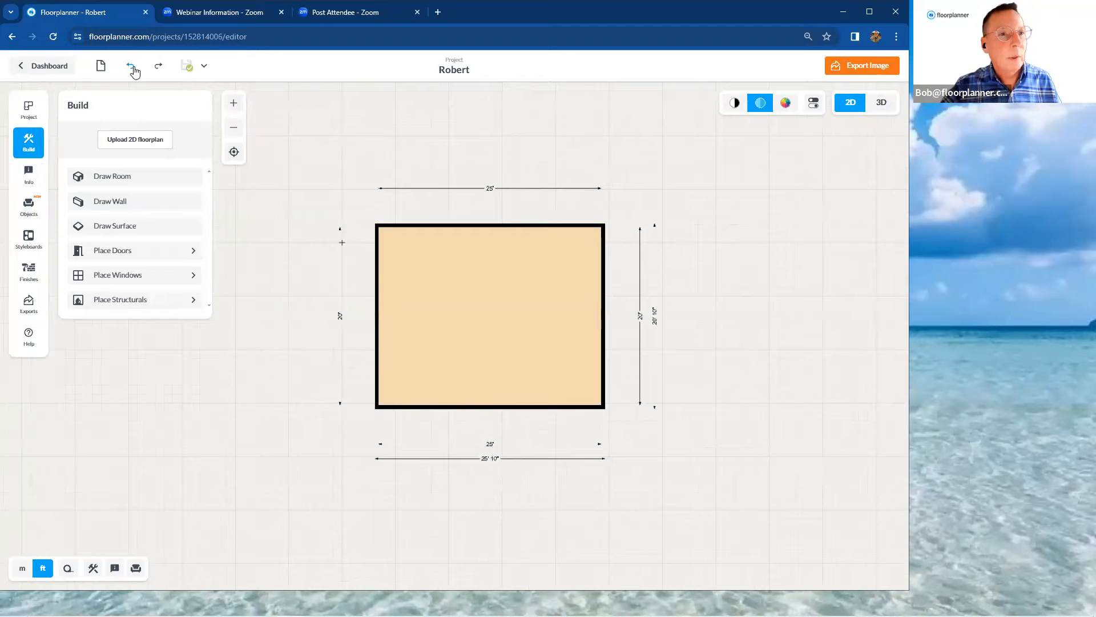
pyautogui.click(132, 67)
pyautogui.click(132, 67)
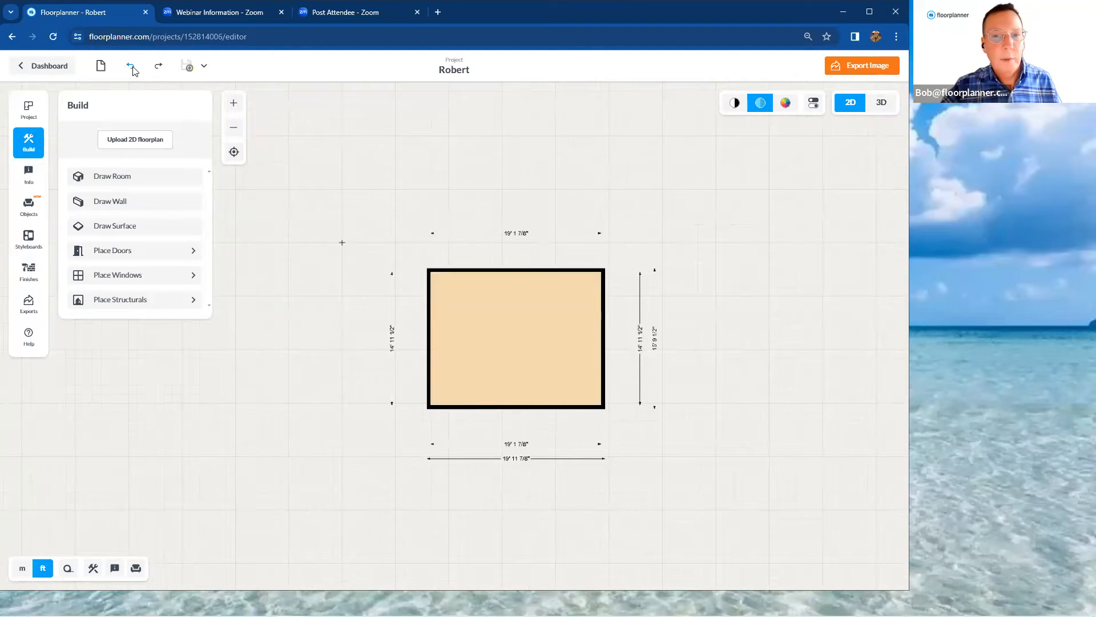
pyautogui.click(133, 68)
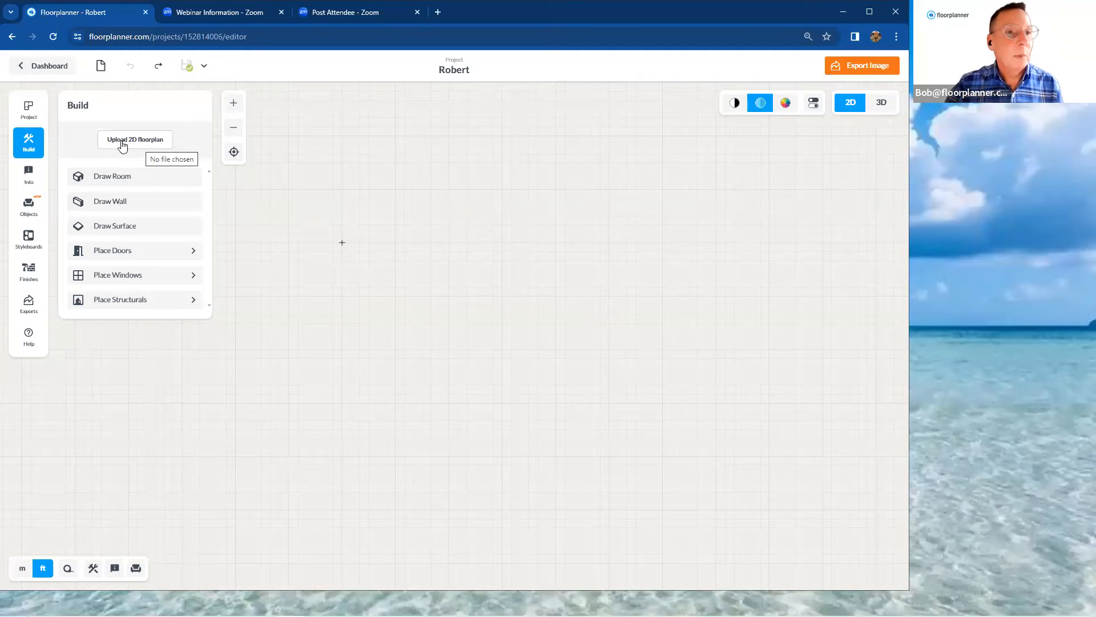
# Upload "Florida Condo Plan.jpg" from the "REvised 6 22 2020 Intro Webinar" desktop folder as the 2D floorplan background
pyautogui.click(158, 143)
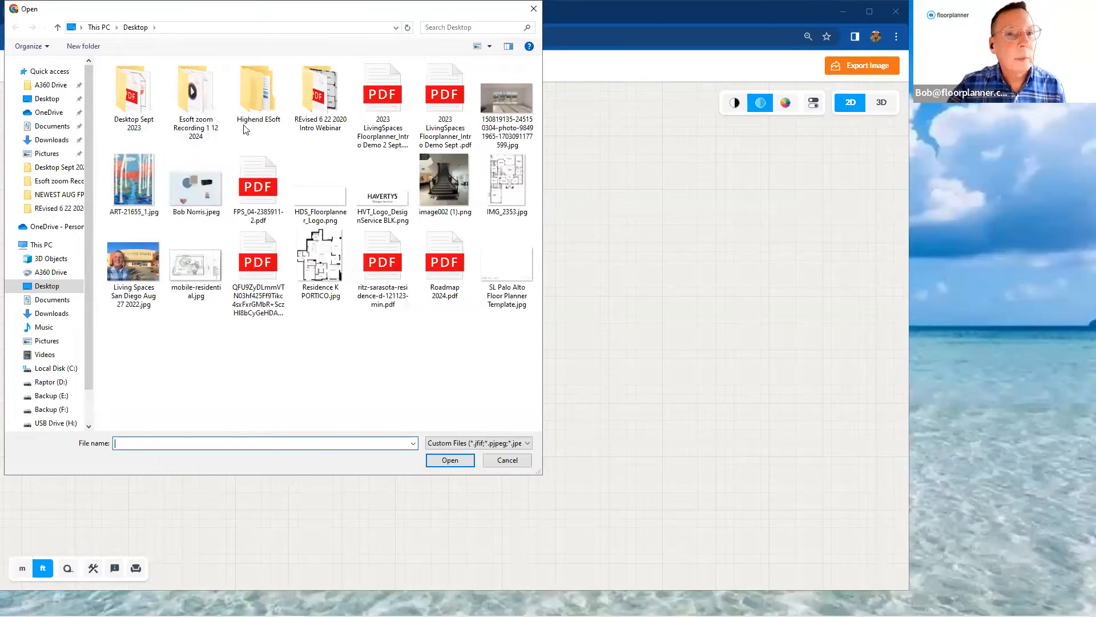
pyautogui.doubleClick(311, 113)
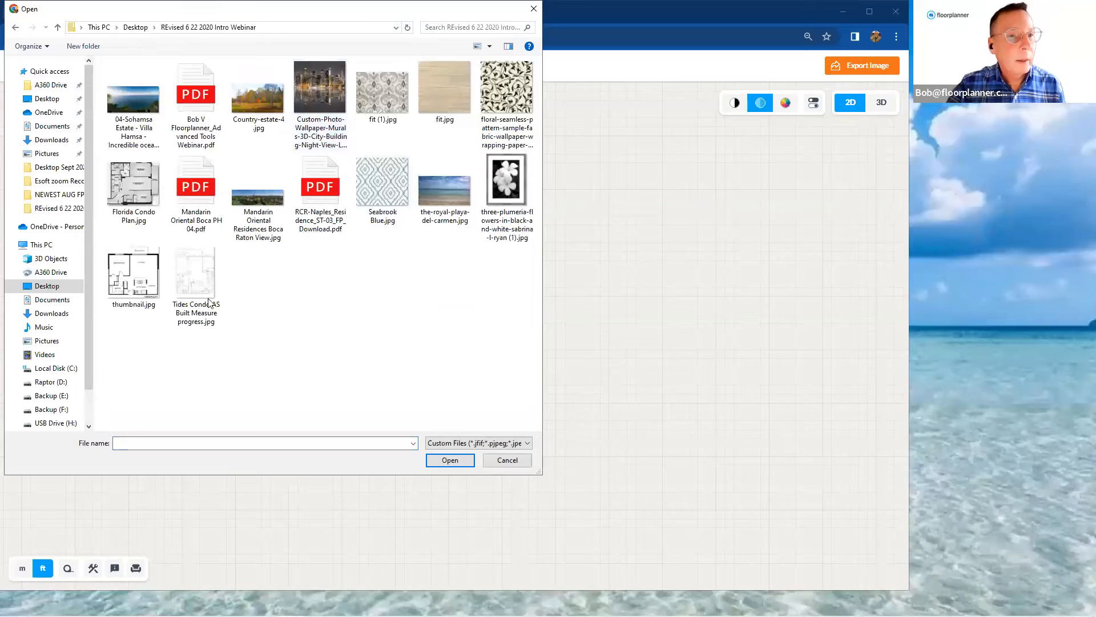
pyautogui.click(143, 180)
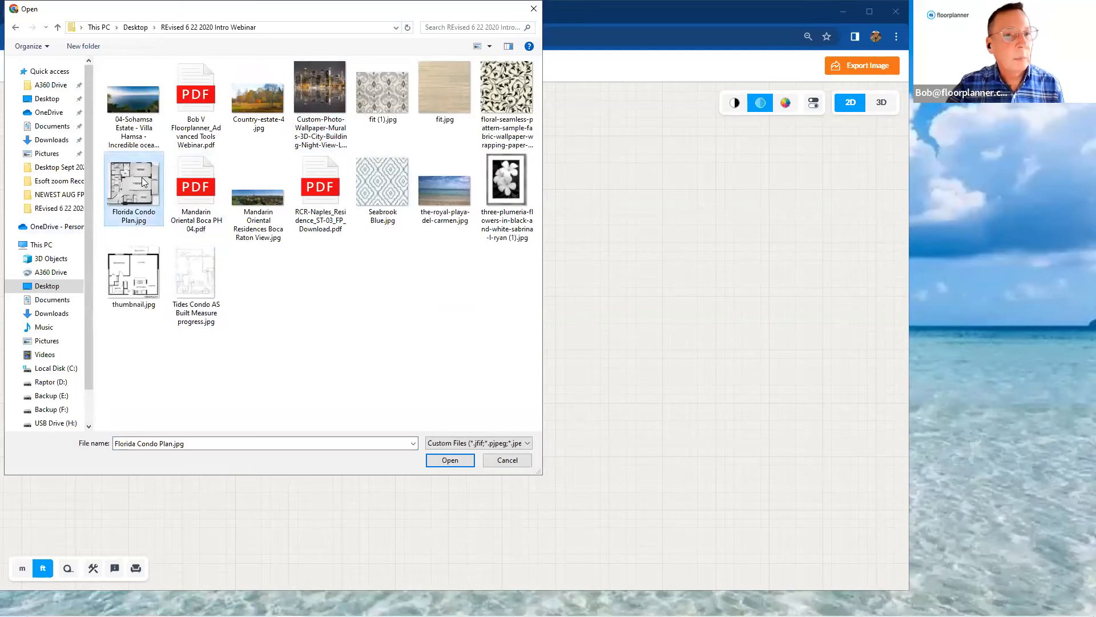
pyautogui.click(450, 460)
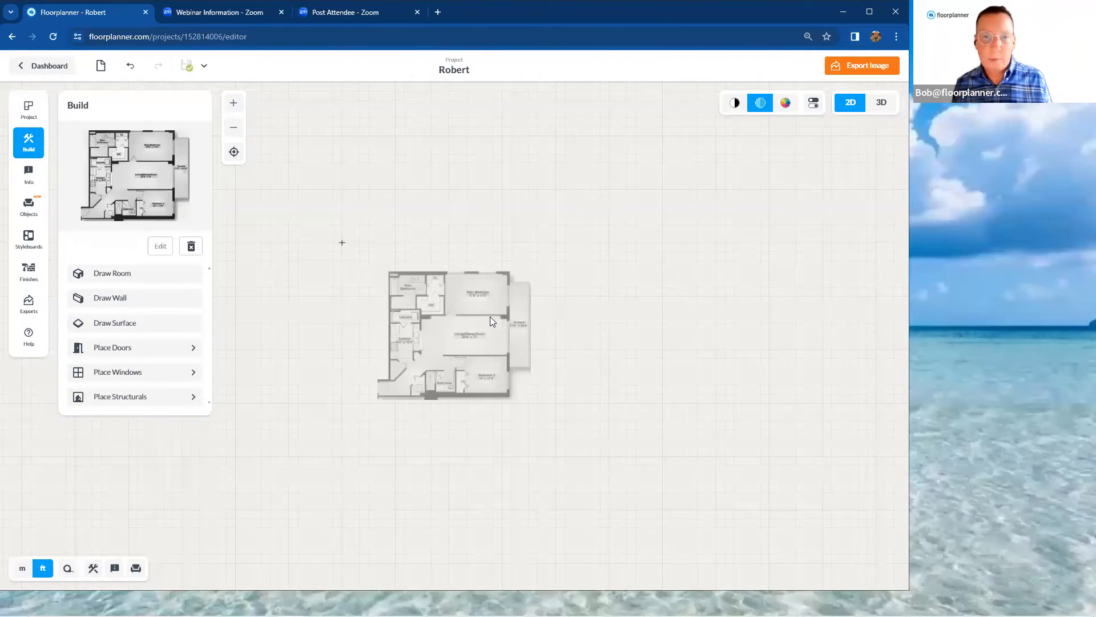
pyautogui.scroll(5, 490, 356)
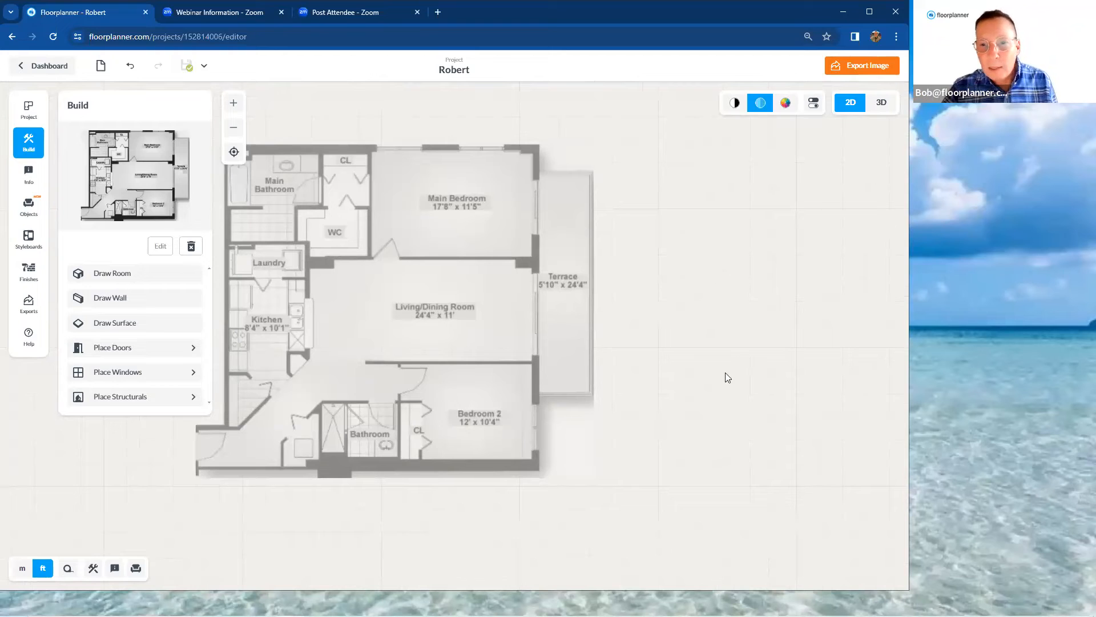
pyautogui.scroll(2, 510, 326)
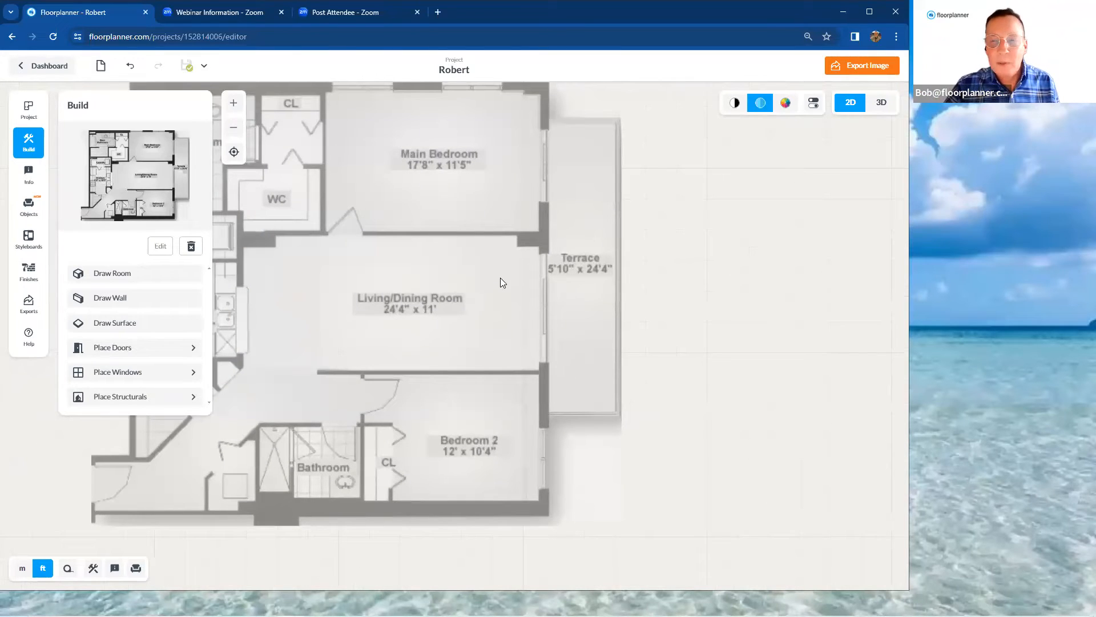
pyautogui.scroll(-3, 503, 282)
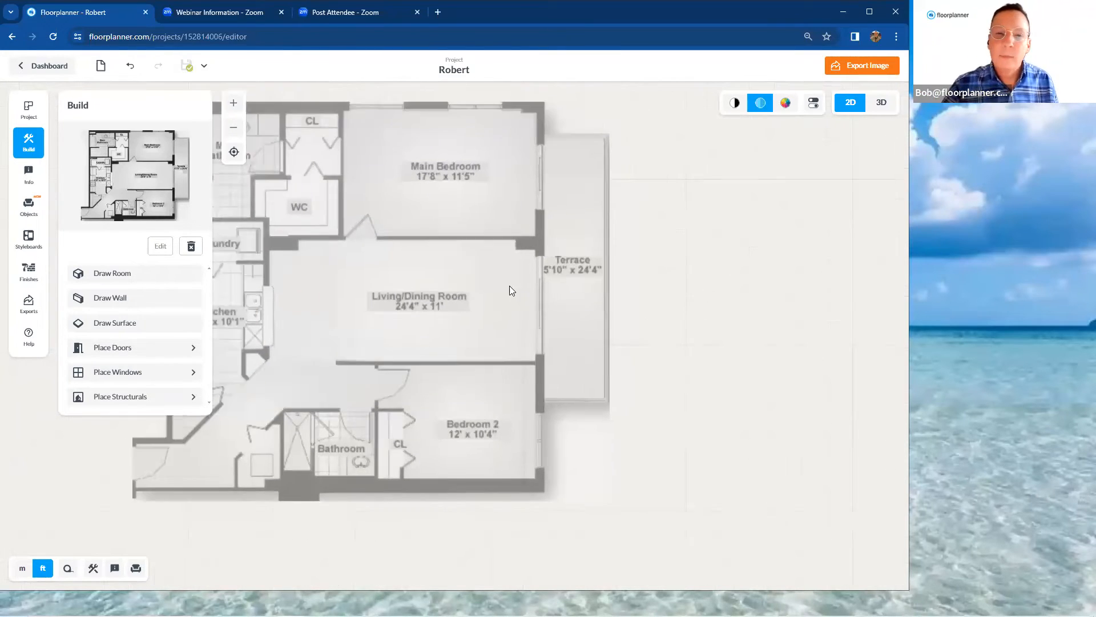
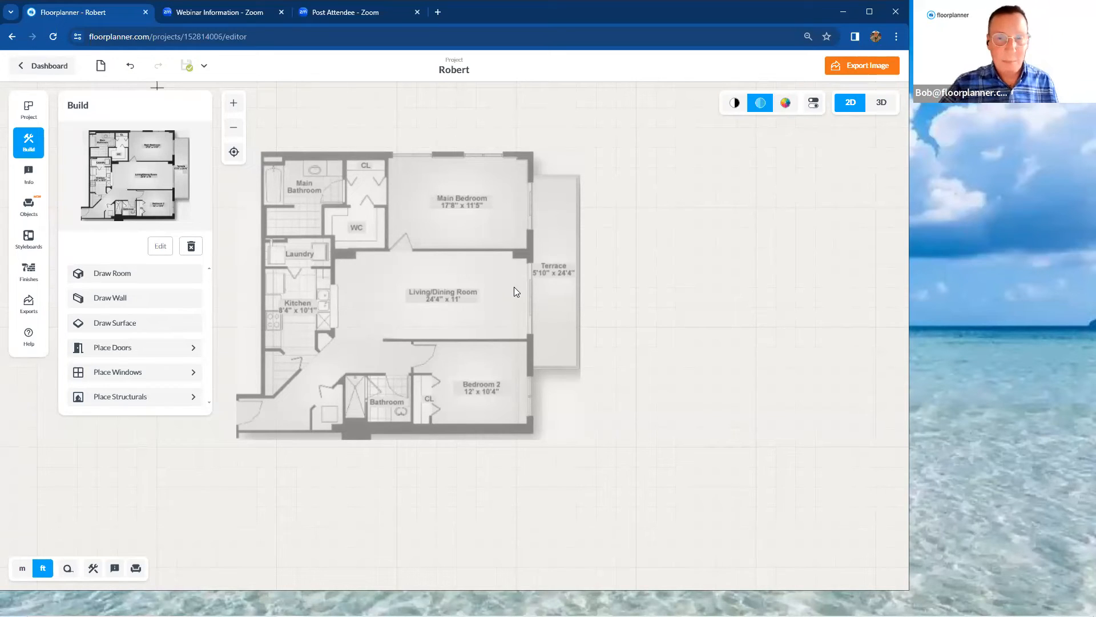
# Scale the floorplan background with a vertical reference line across the Living/Dining Room, using its 11' depth
pyautogui.scroll(5, 491, 288)
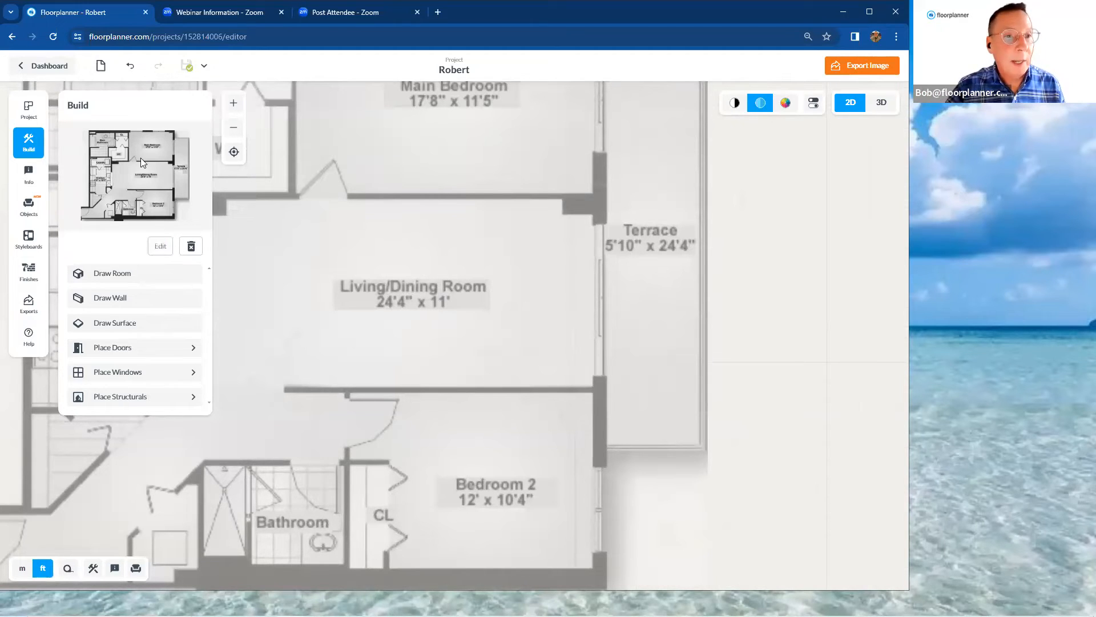
pyautogui.click(162, 247)
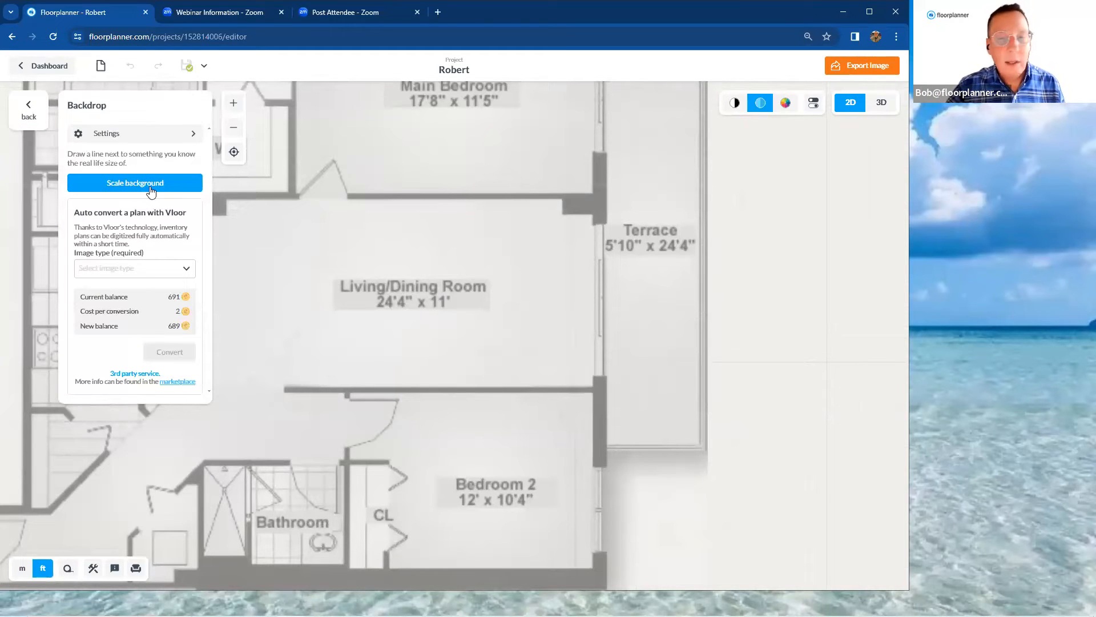
pyautogui.click(152, 191)
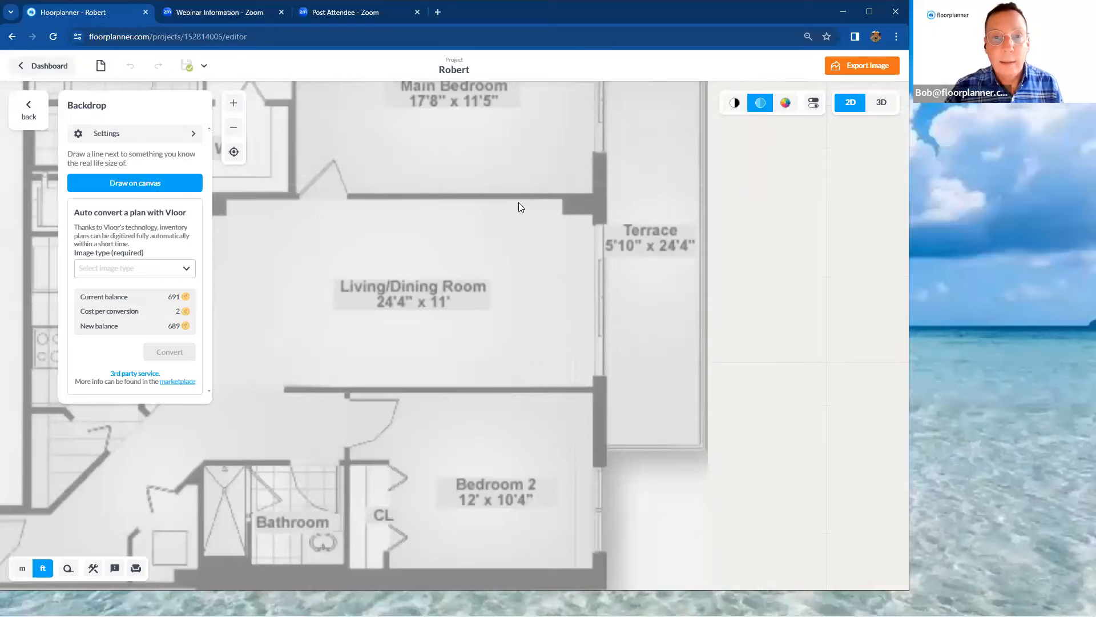
pyautogui.moveTo(521, 200)
pyautogui.mouseDown()
pyautogui.moveTo(534, 340)
pyautogui.moveTo(522, 388)
pyautogui.mouseUp()
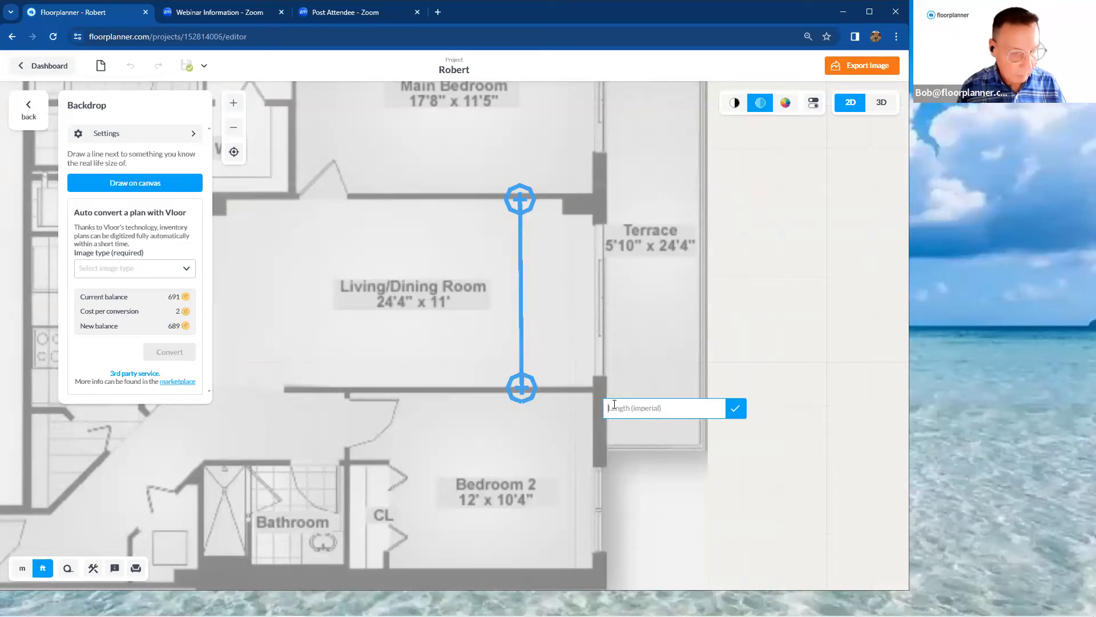
pyautogui.write('11')
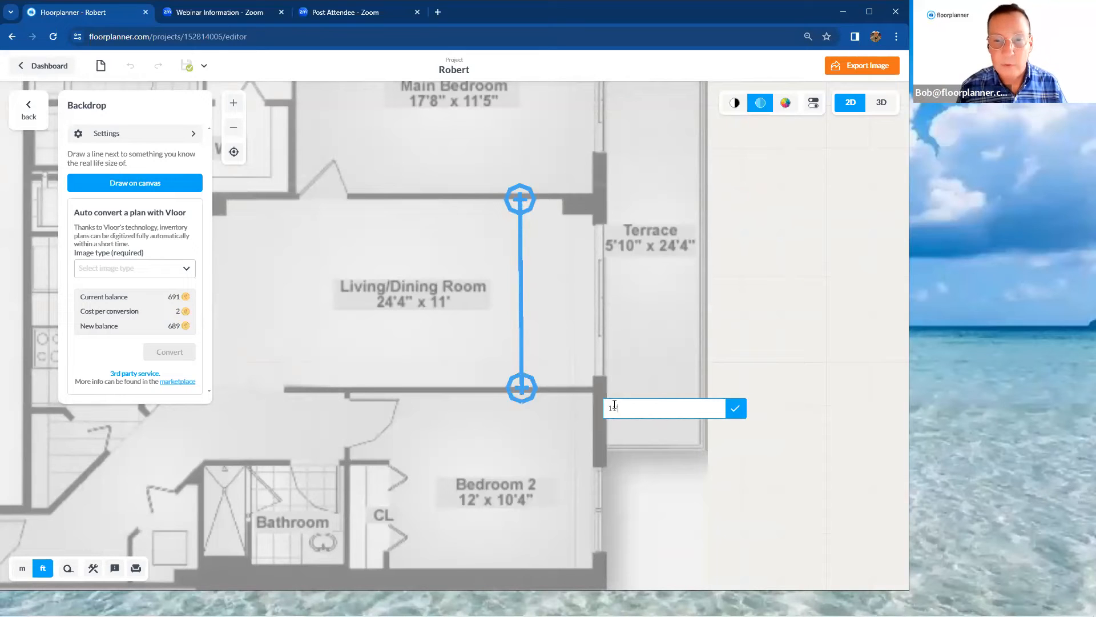
pyautogui.press('Return')
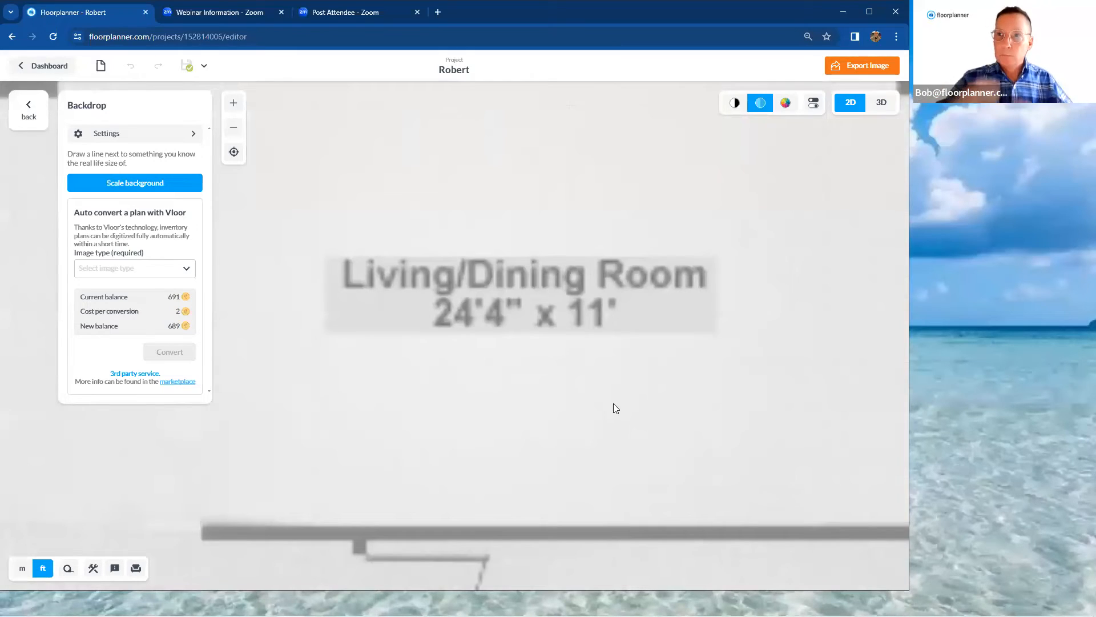
pyautogui.scroll(-10, 627, 330)
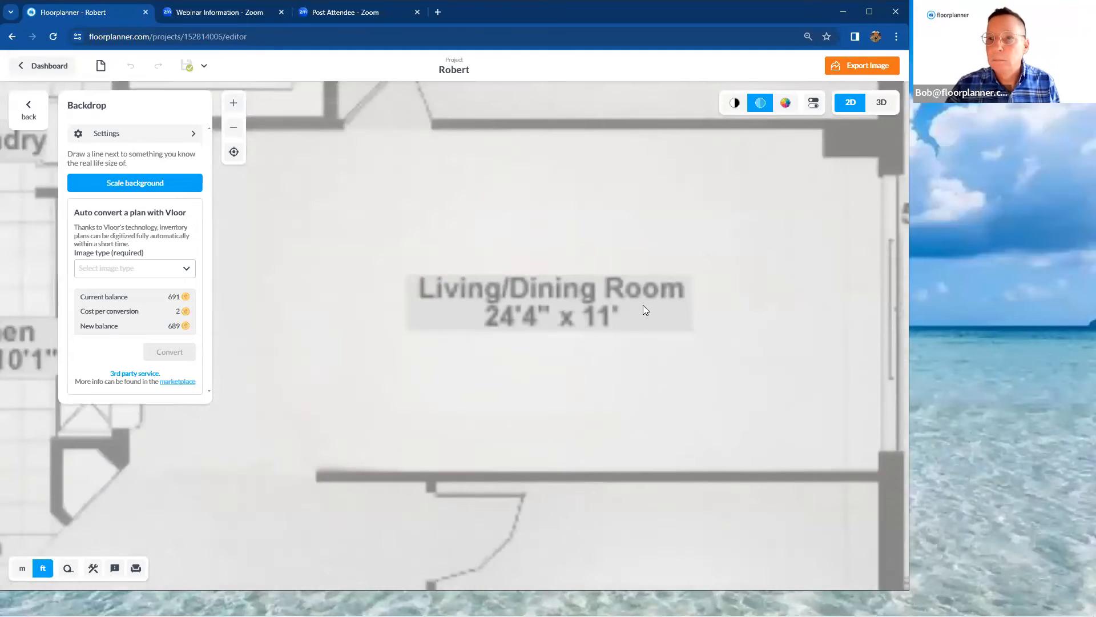
pyautogui.scroll(2, 802, 249)
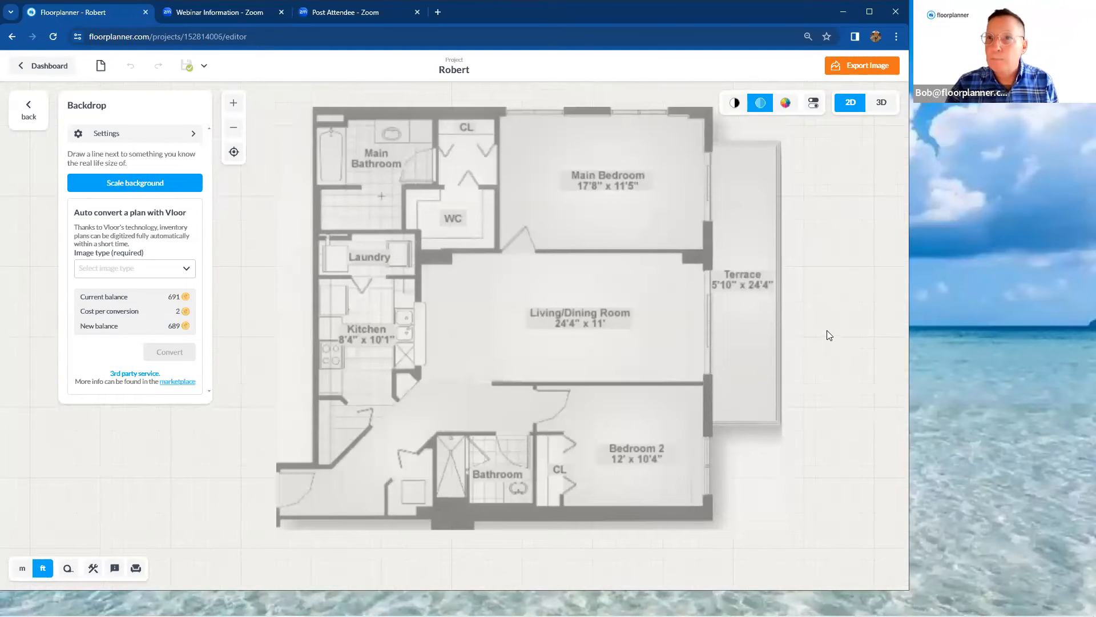
# Rescale the background with a line between the Living/Dining Room's upper and lower walls, set its length to 11', and leave the backdrop settings
pyautogui.click(142, 182)
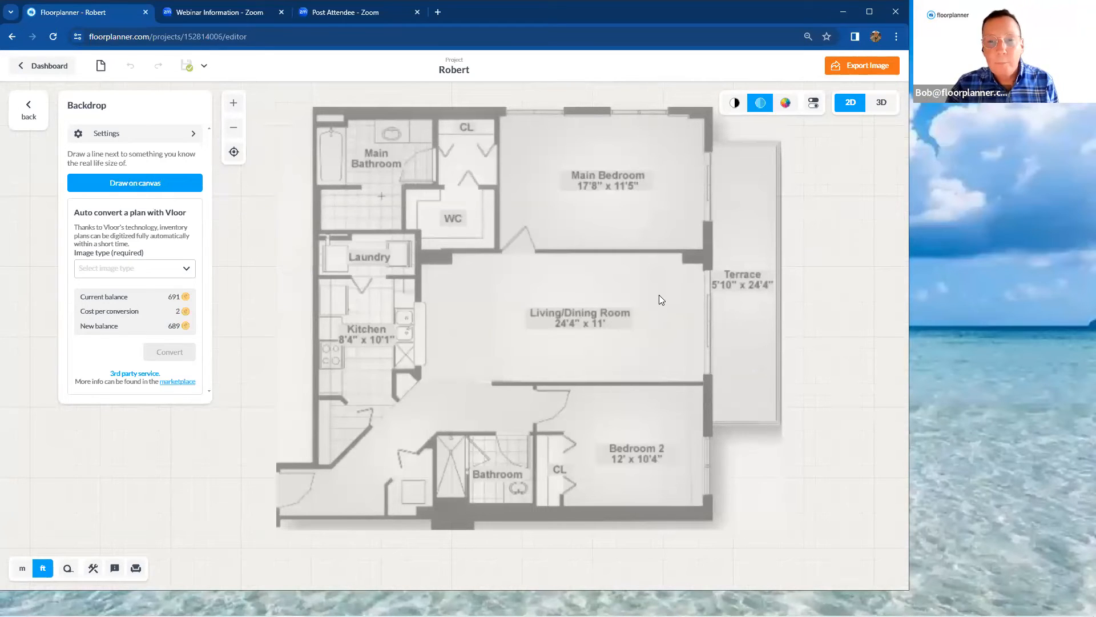
pyautogui.scroll(4, 655, 296)
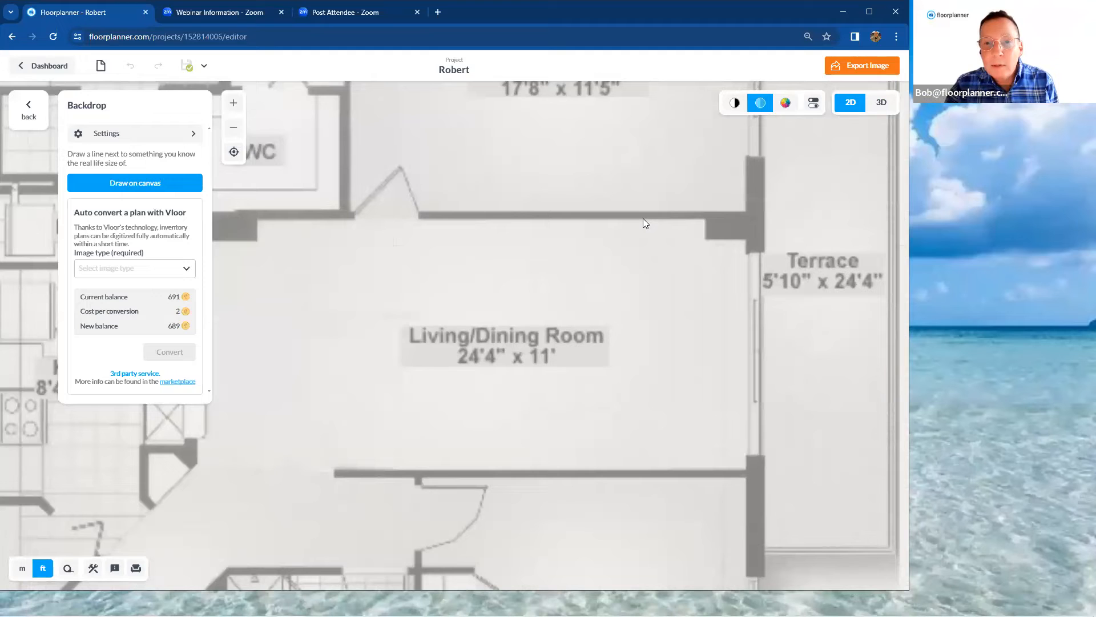
pyautogui.click(643, 219)
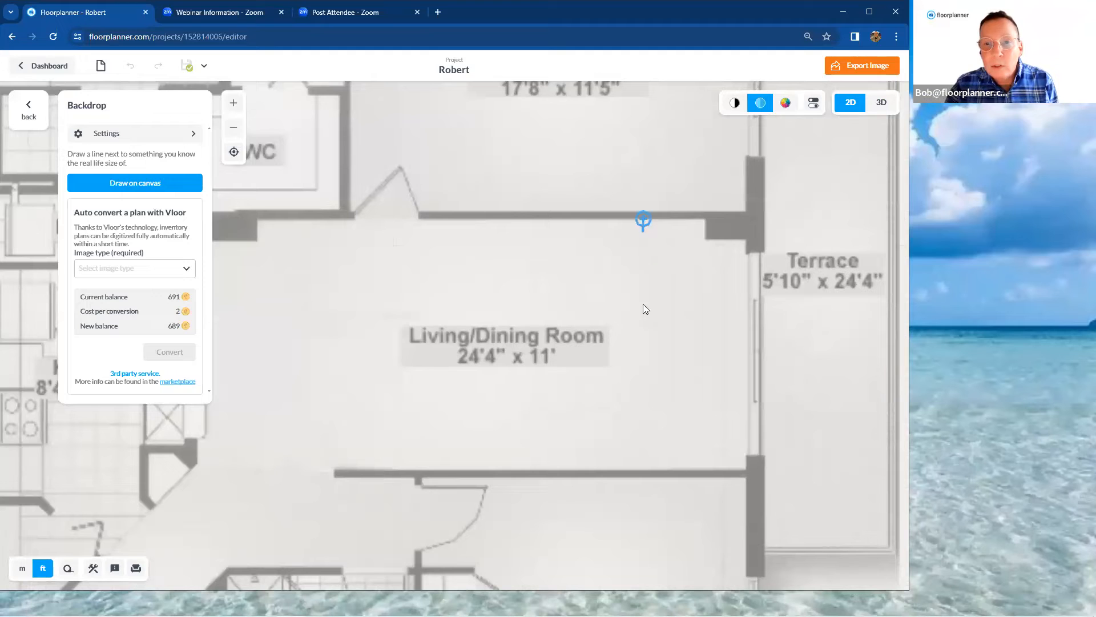
pyautogui.click(656, 429)
pyautogui.scroll(3, 655, 460)
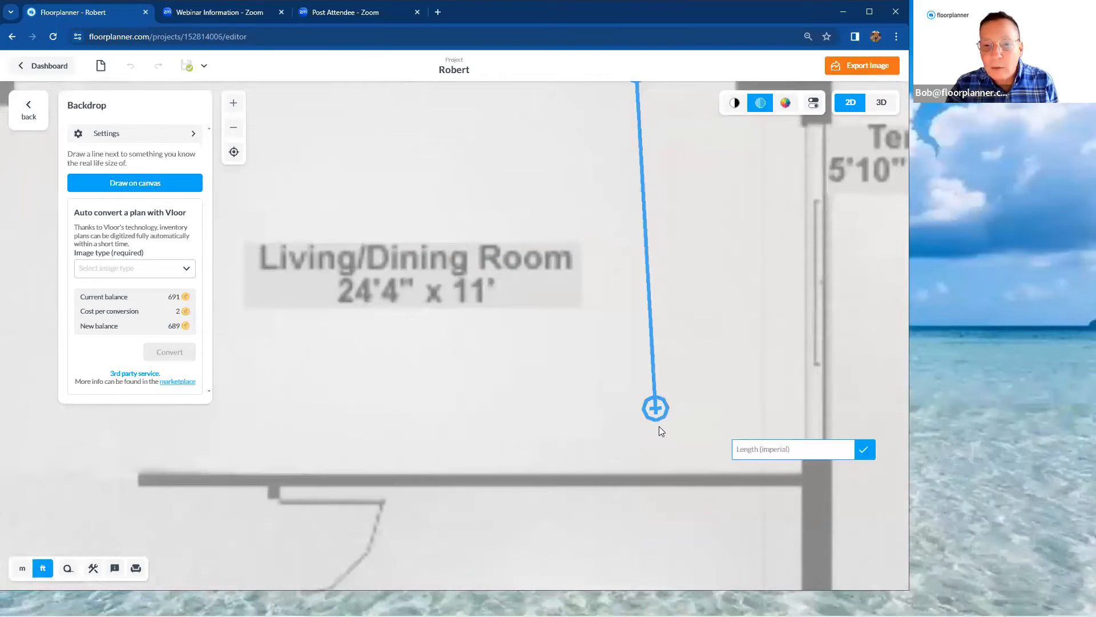
pyautogui.moveTo(656, 413); pyautogui.dragTo(640, 474)
pyautogui.click(756, 498)
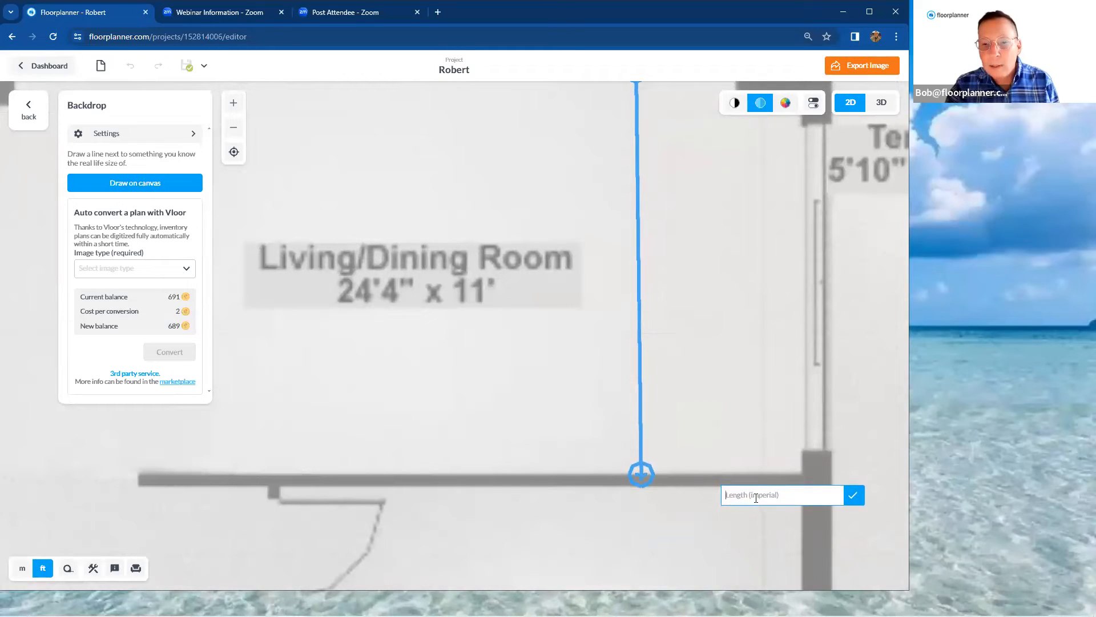
pyautogui.write('11')
pyautogui.press('Return')
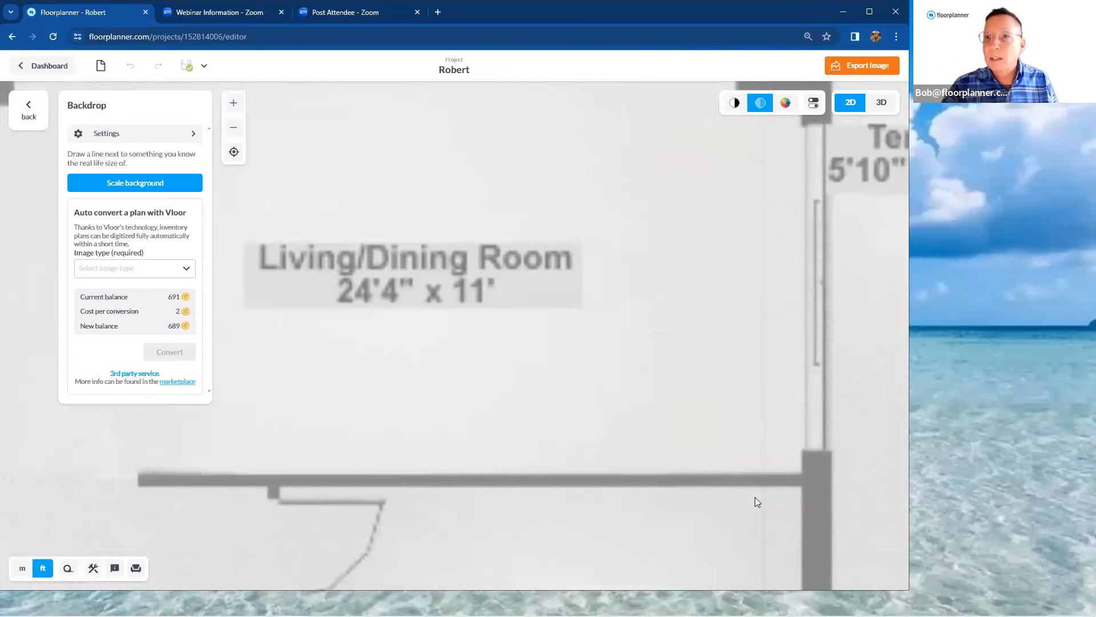
pyautogui.scroll(-5, 755, 497)
pyautogui.scroll(-2, 751, 422)
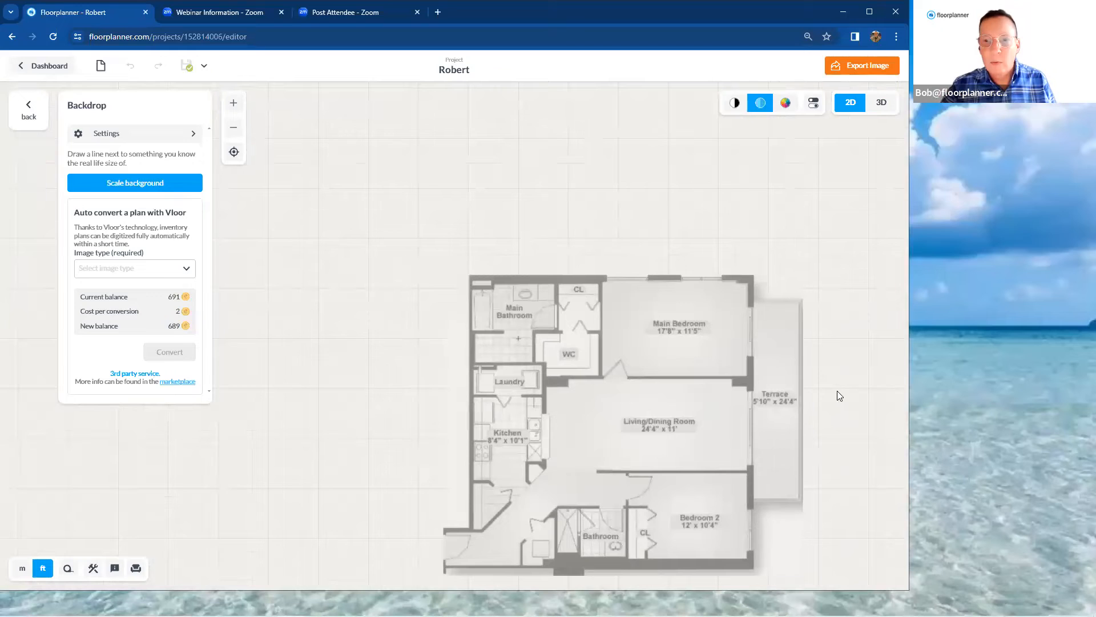
pyautogui.click(26, 114)
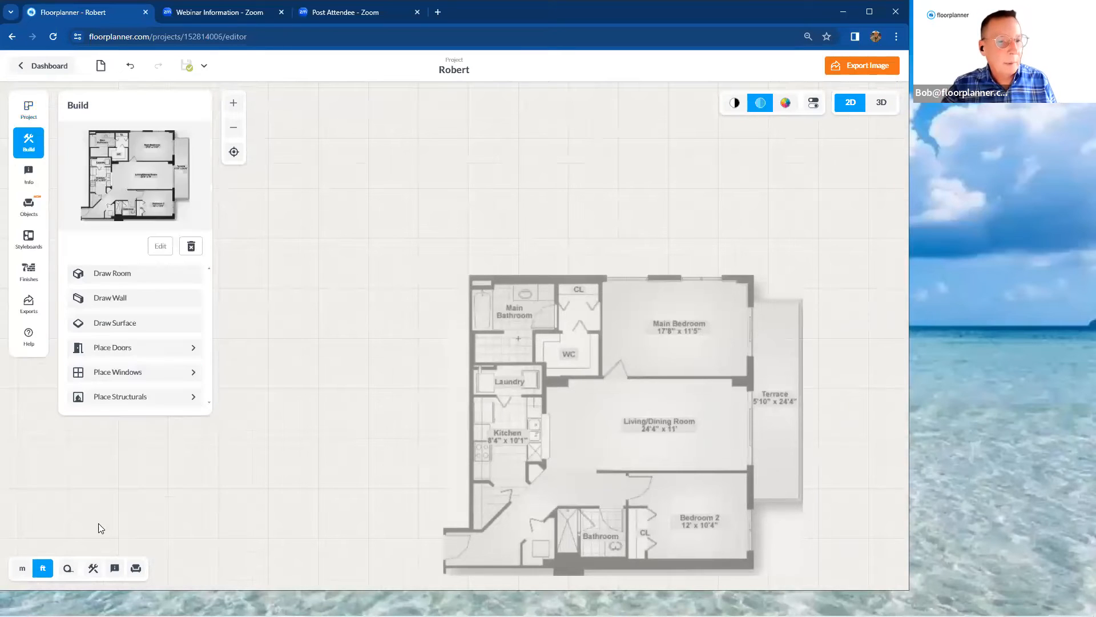
pyautogui.click(68, 569)
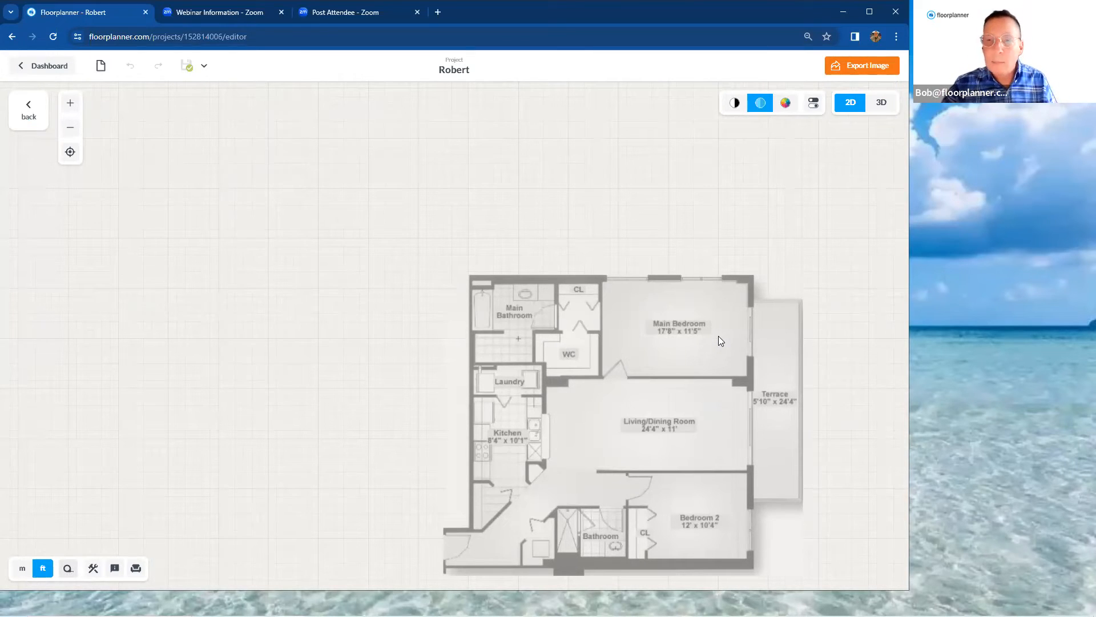
pyautogui.click(160, 163)
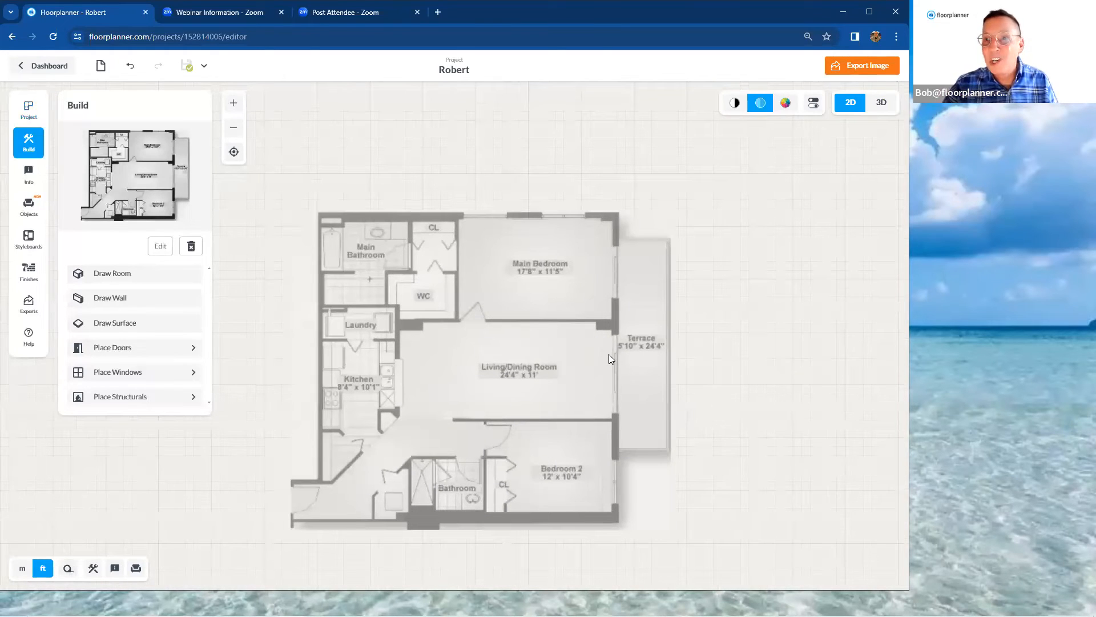
pyautogui.moveTo(708, 341); pyautogui.dragTo(752, 294)
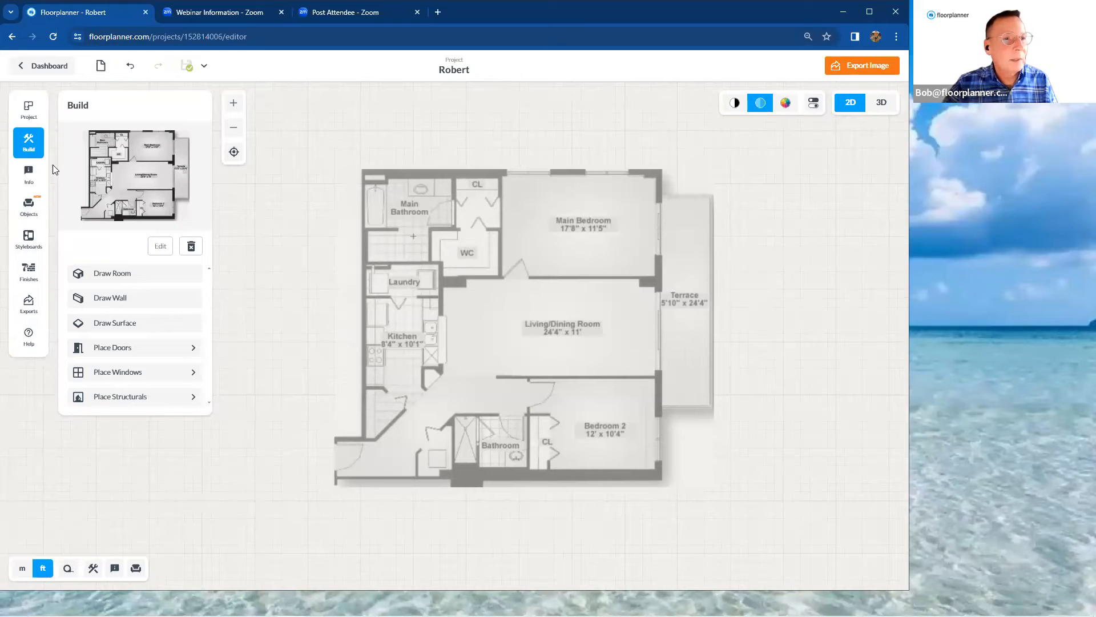
# Search all object categories in the library for "sofa"
pyautogui.click(28, 208)
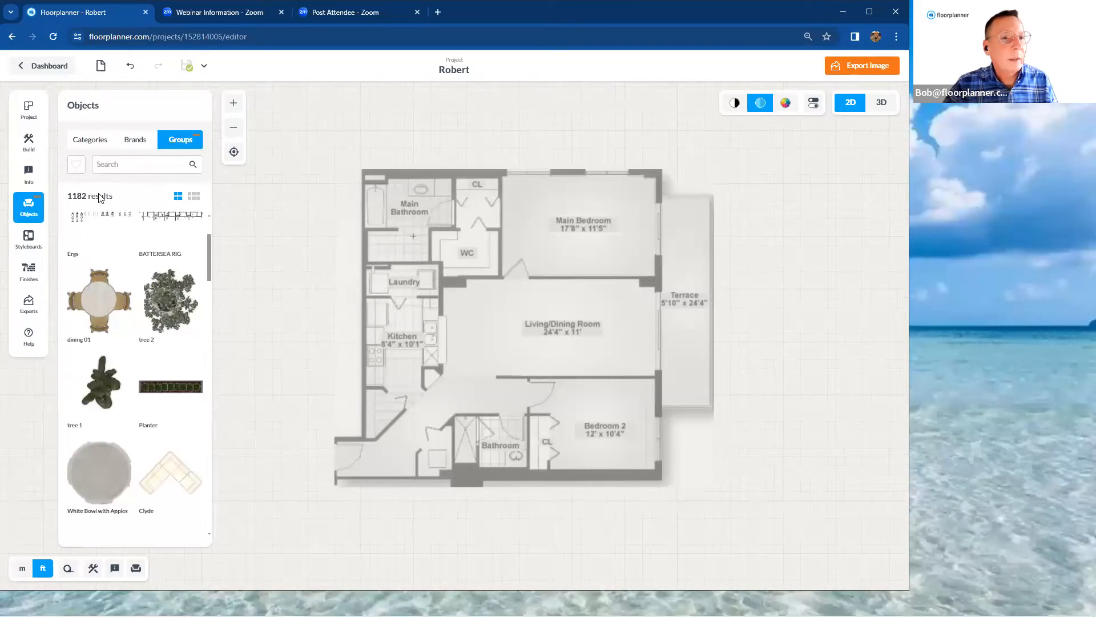
pyautogui.click(91, 143)
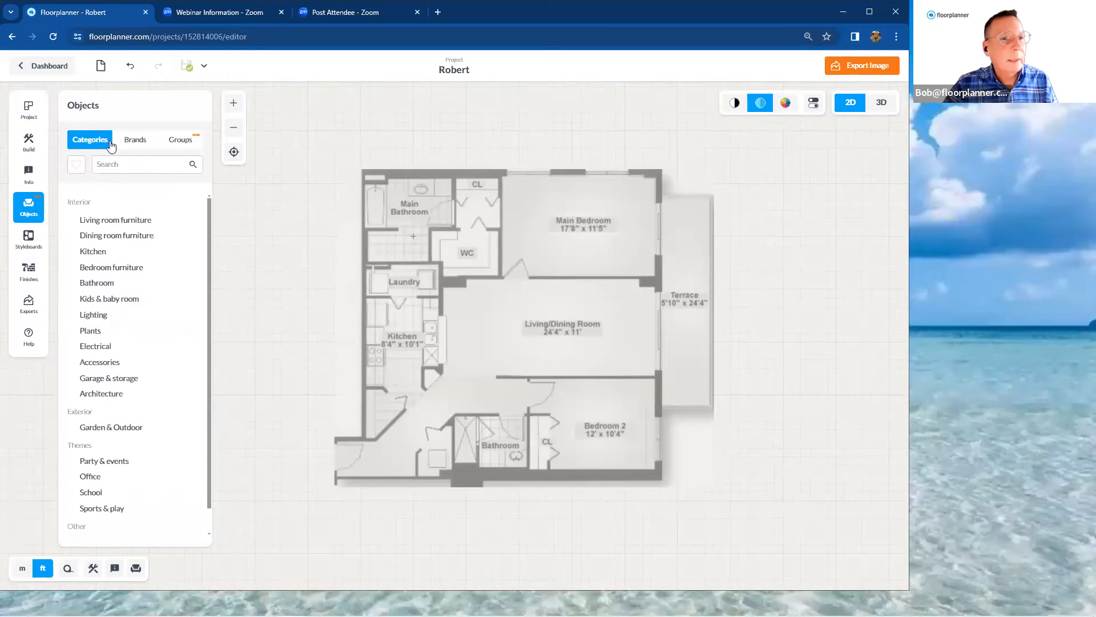
pyautogui.click(137, 165)
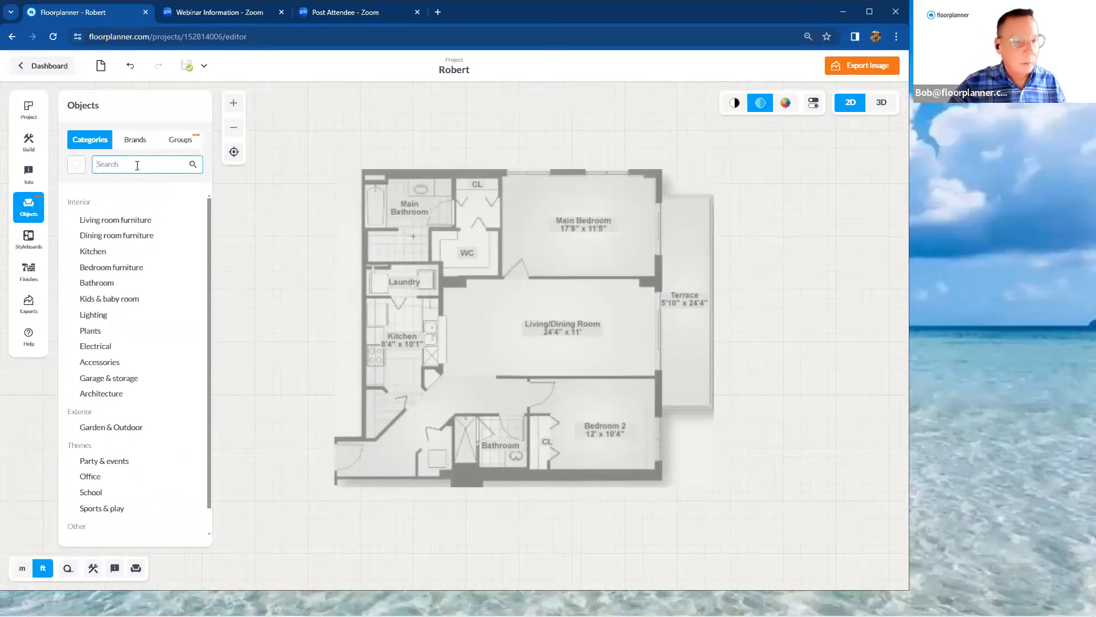
pyautogui.write('sofa')
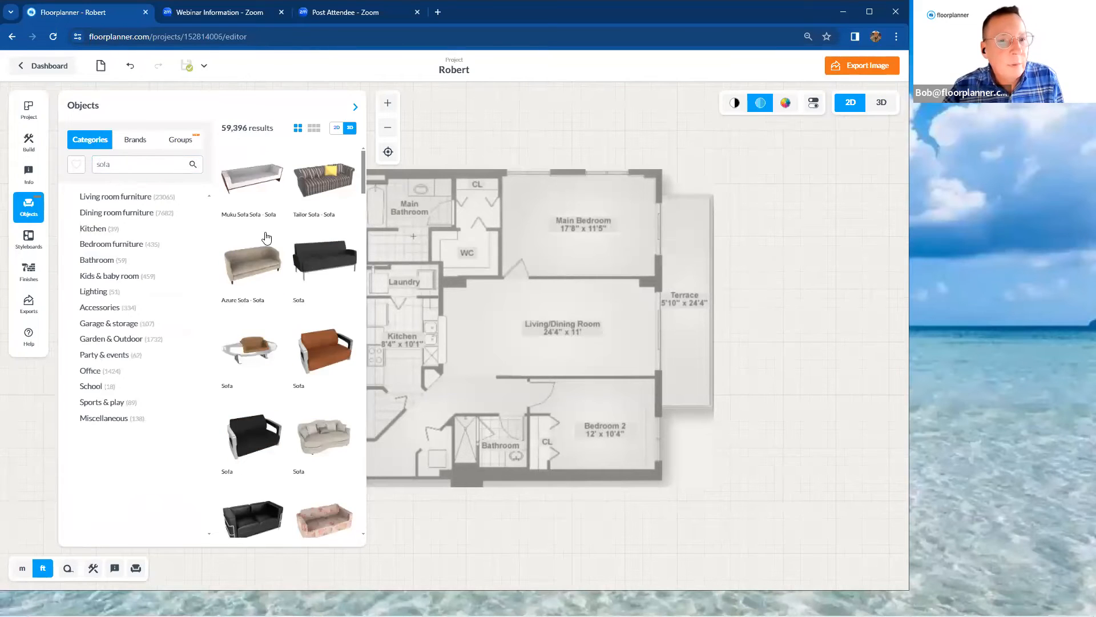
# Find the beige Alessio Sofa among the results and place it in the Living/Dining Room near its upper wall
pyautogui.scroll(-10, 278, 245)
pyautogui.scroll(-10, 278, 245)
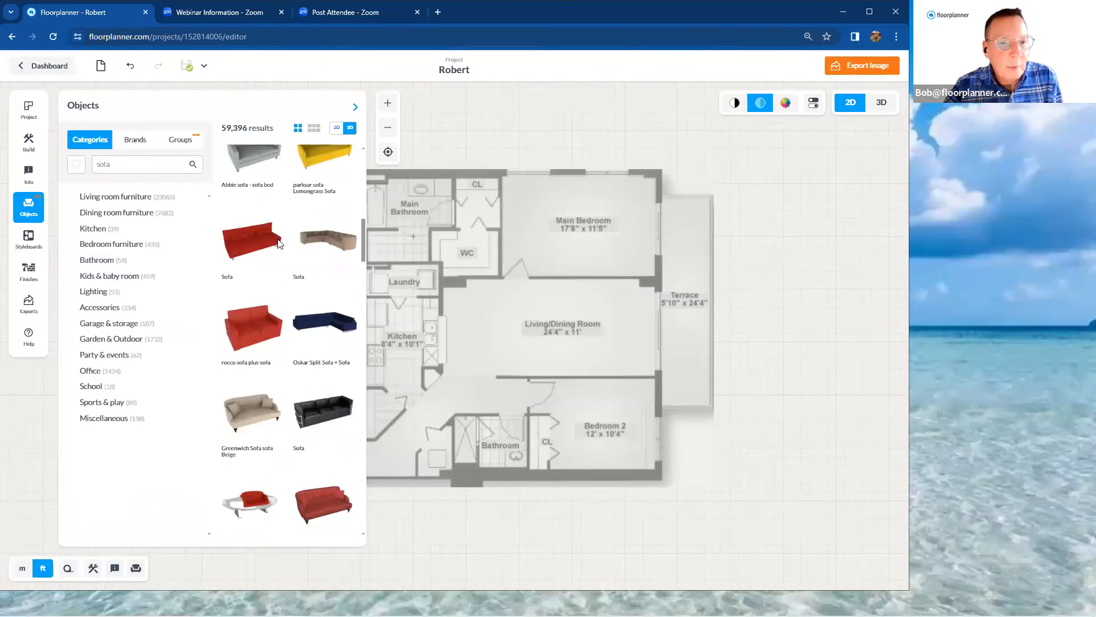
pyautogui.scroll(-10, 279, 244)
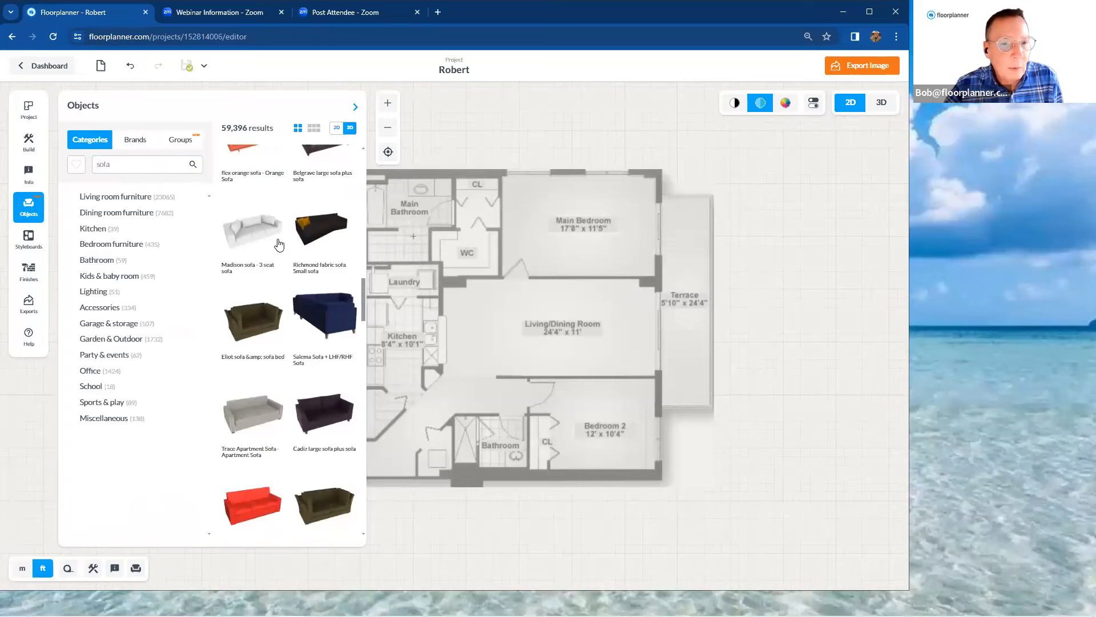
pyautogui.scroll(-10, 279, 244)
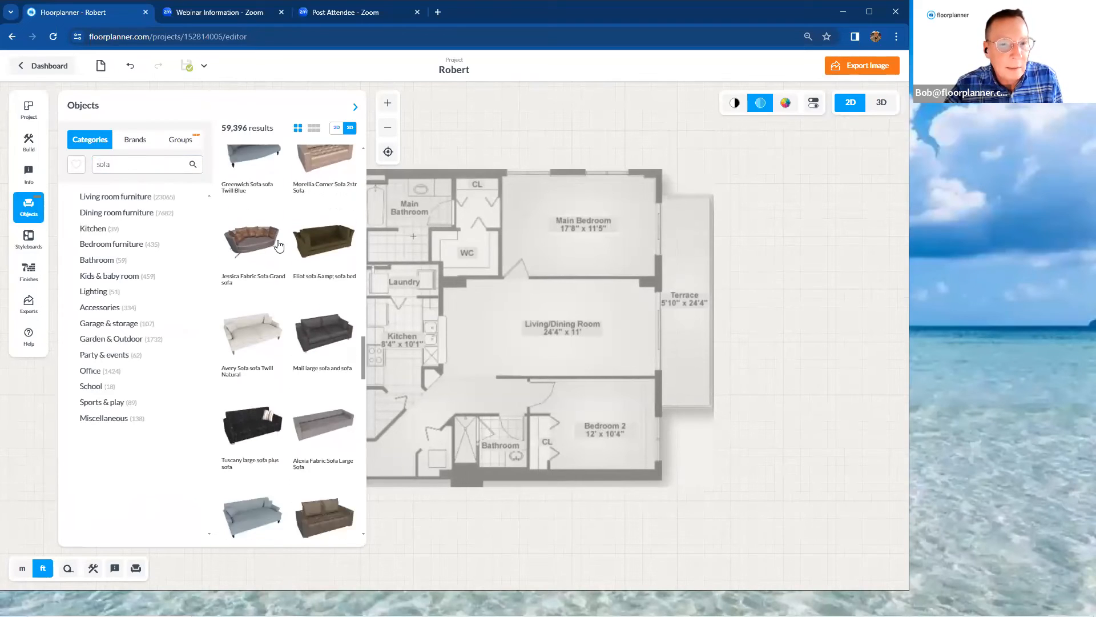
pyautogui.scroll(-5, 279, 244)
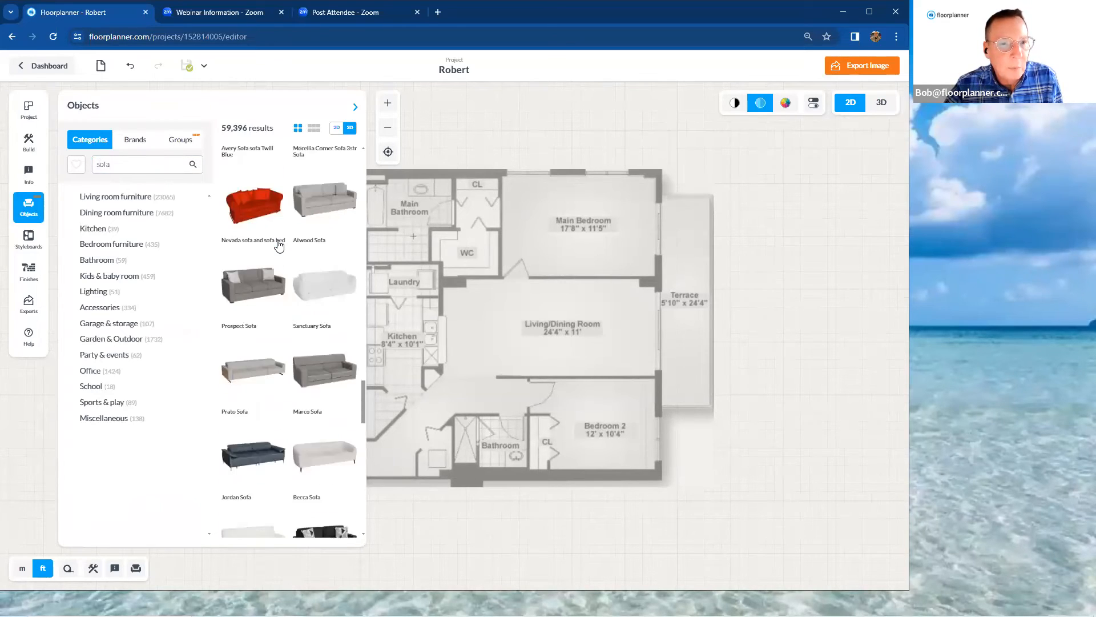
pyautogui.scroll(-5, 278, 244)
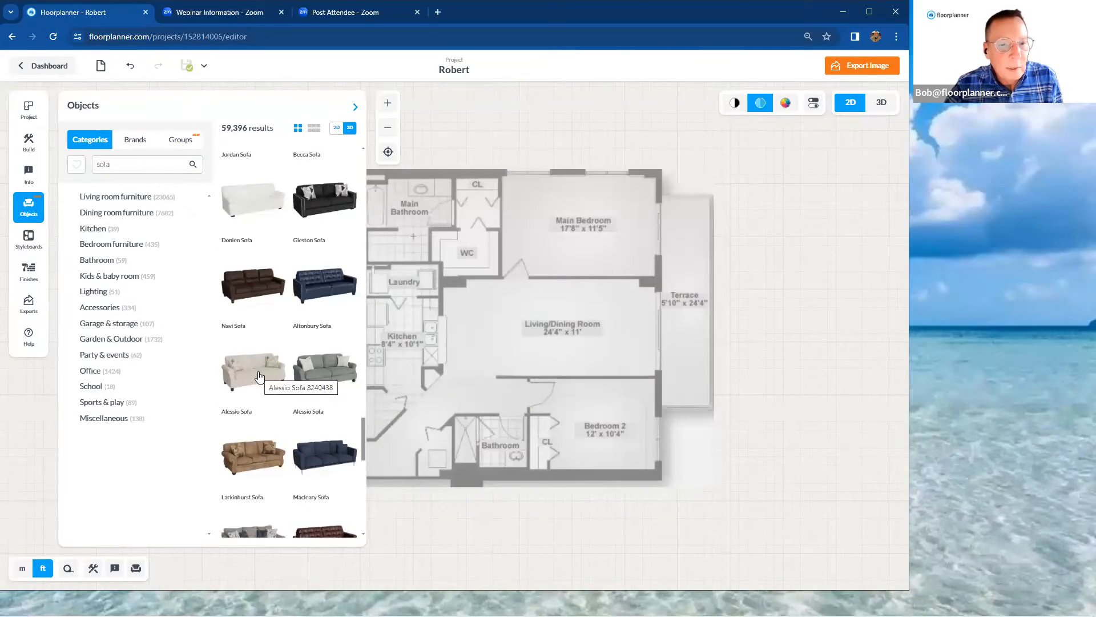
pyautogui.moveTo(264, 377); pyautogui.dragTo(590, 297)
pyautogui.scroll(3, 590, 297)
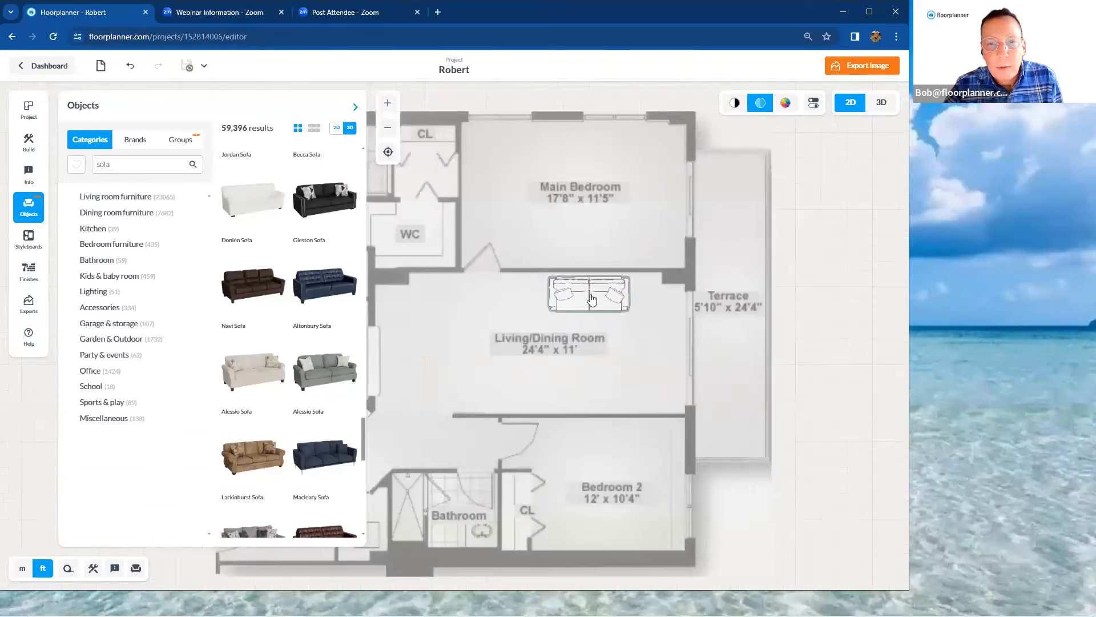
# Switch the 2D plan to the full-colour view and close the objects library
pyautogui.click(786, 104)
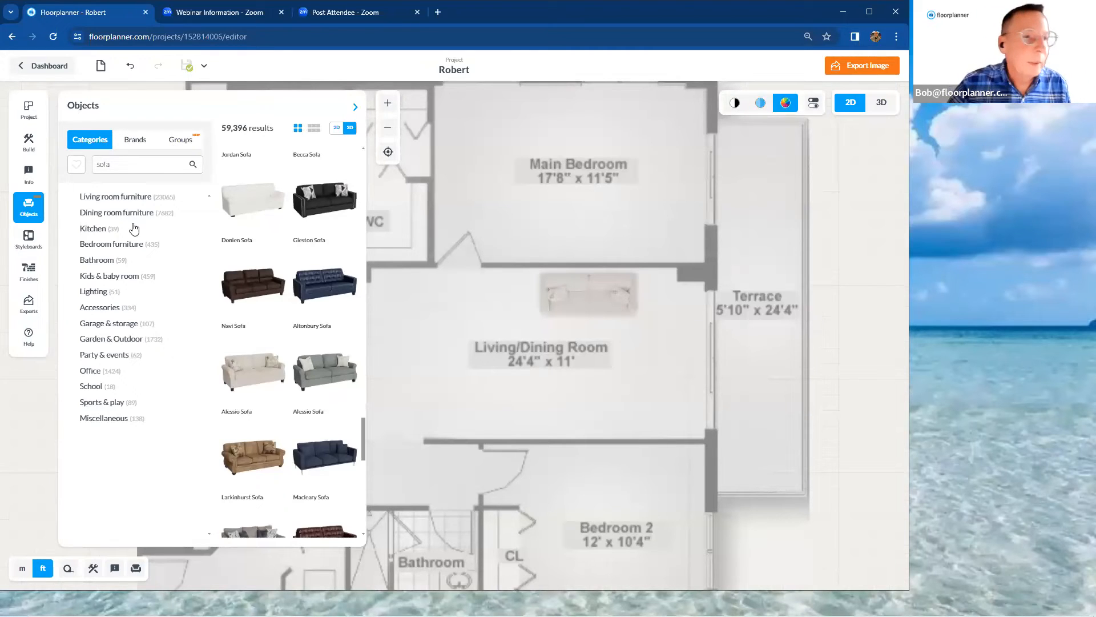
pyautogui.click(28, 206)
pyautogui.scroll(1, 672, 334)
pyautogui.scroll(-3, 669, 331)
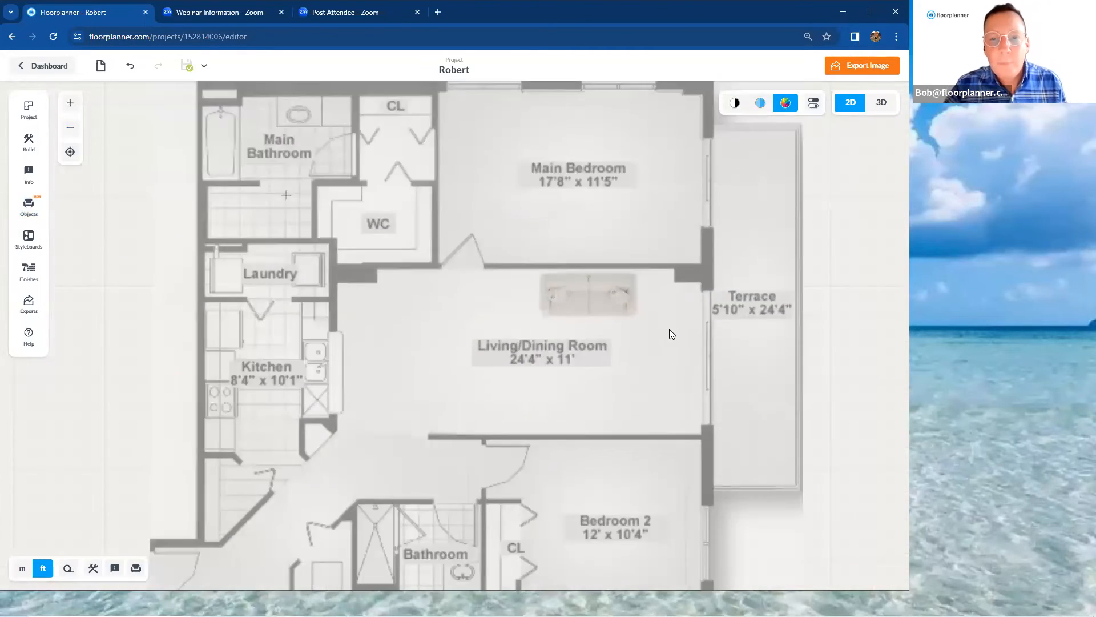
# Resize the Alessio Sofa in the Living/Dining Room to a width of 82" and a length of 36"
pyautogui.click(612, 303)
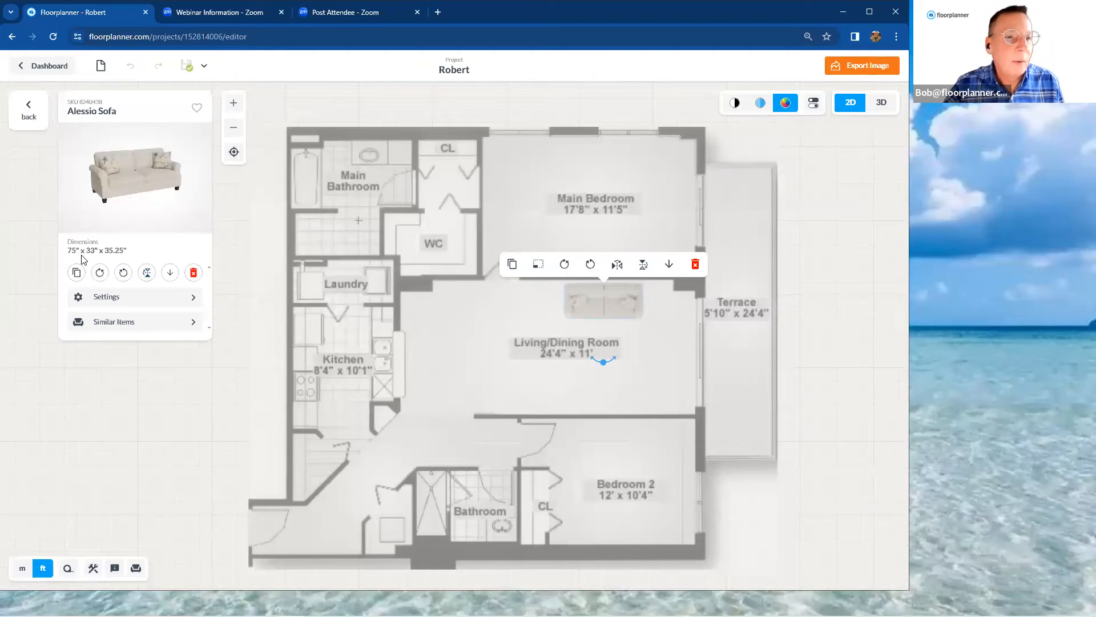
pyautogui.click(105, 298)
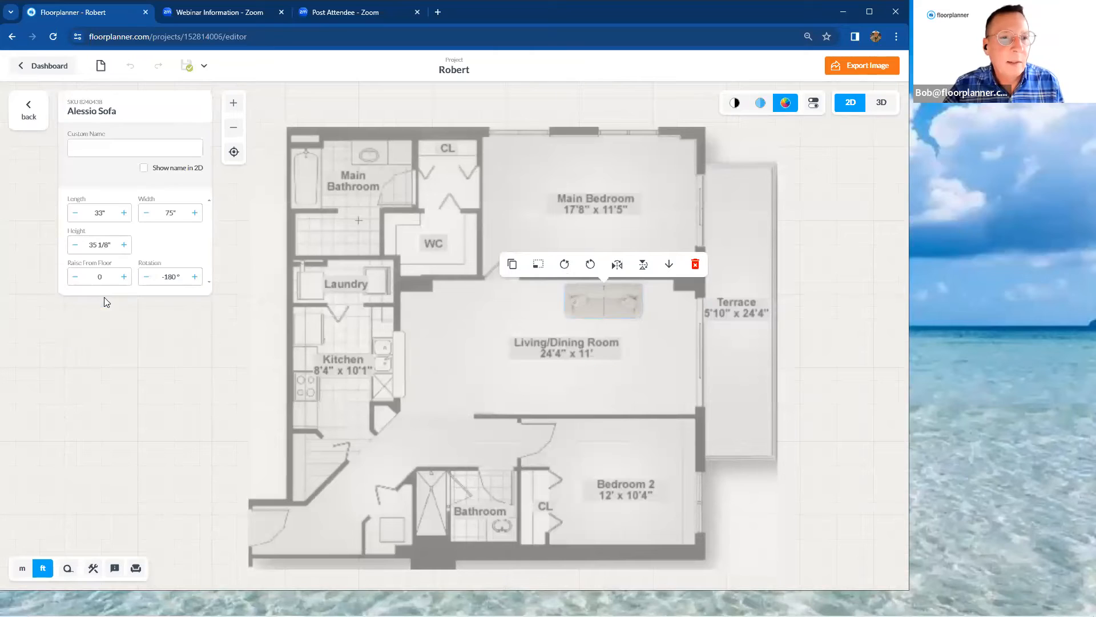
pyautogui.doubleClick(185, 216)
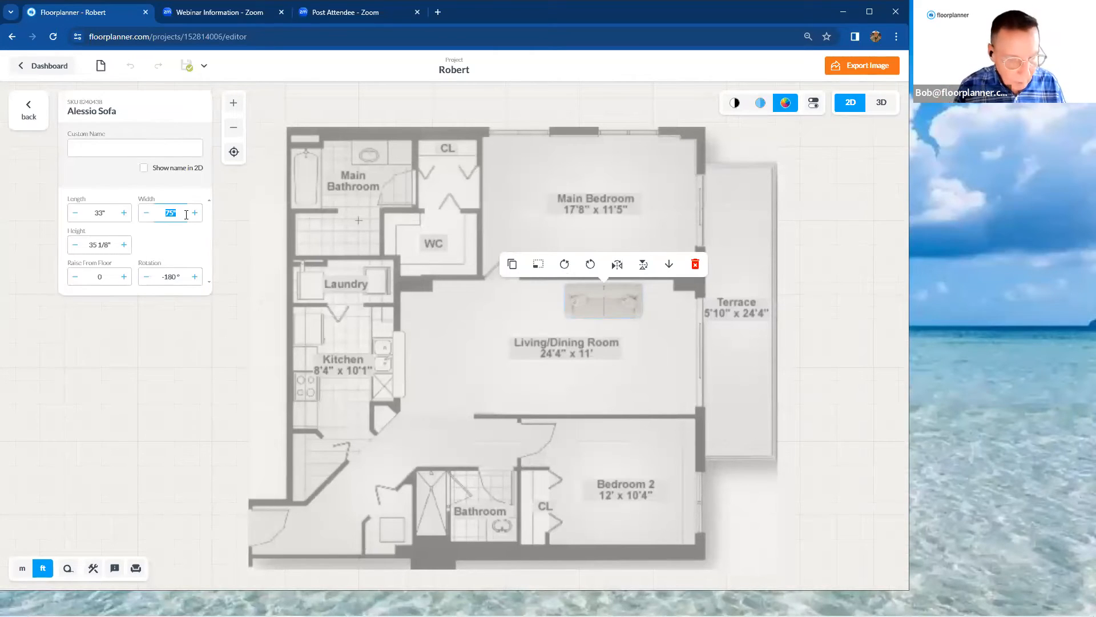
pyautogui.write('8')
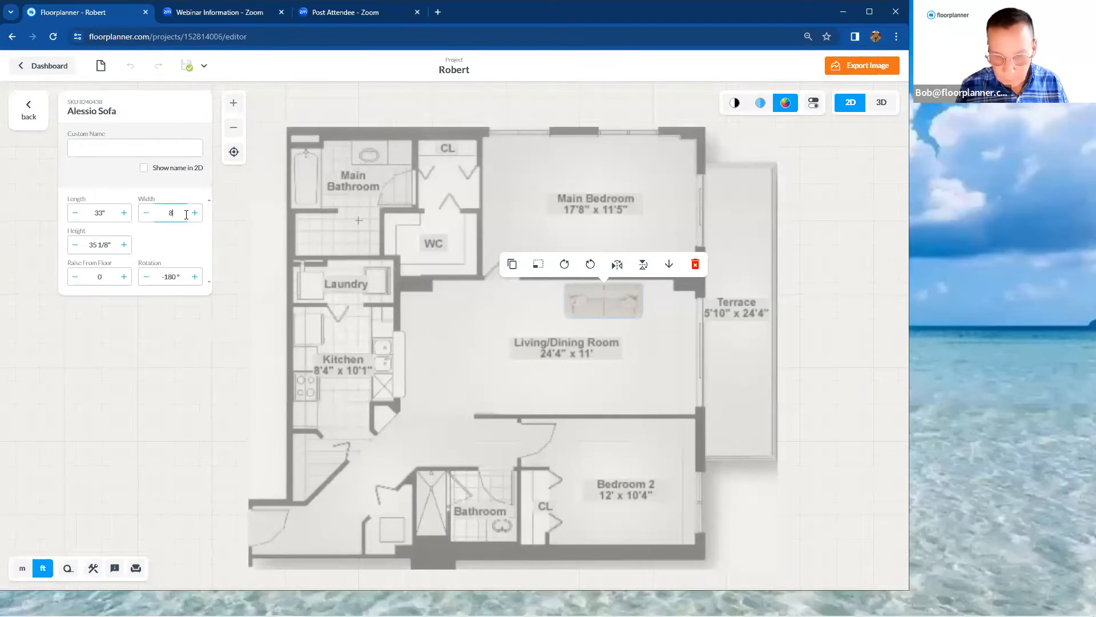
pyautogui.write('2"')
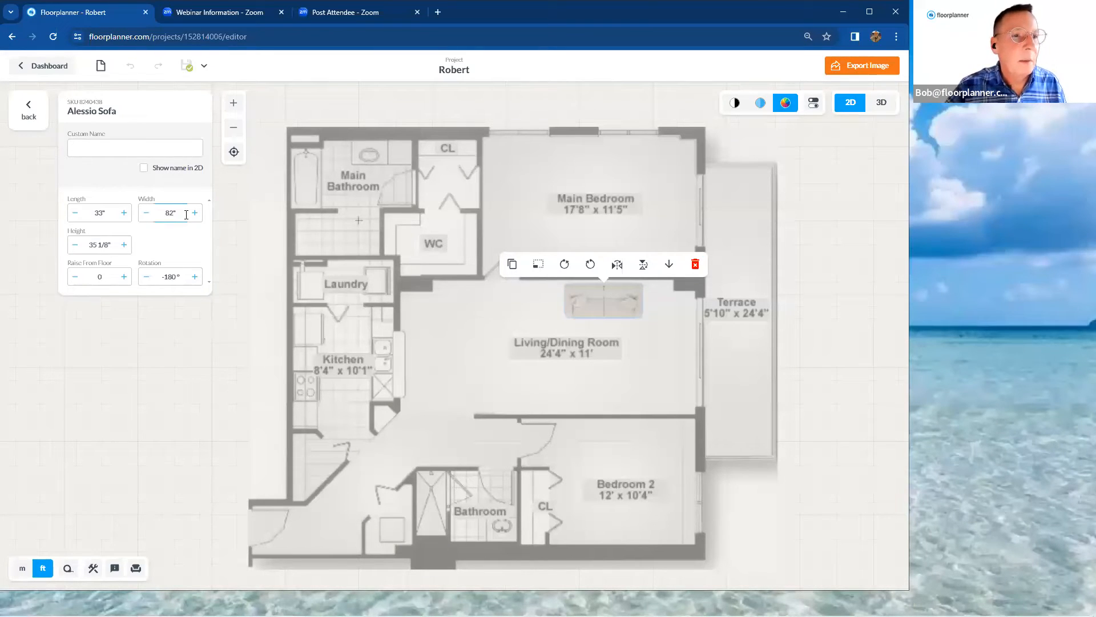
pyautogui.doubleClick(93, 215)
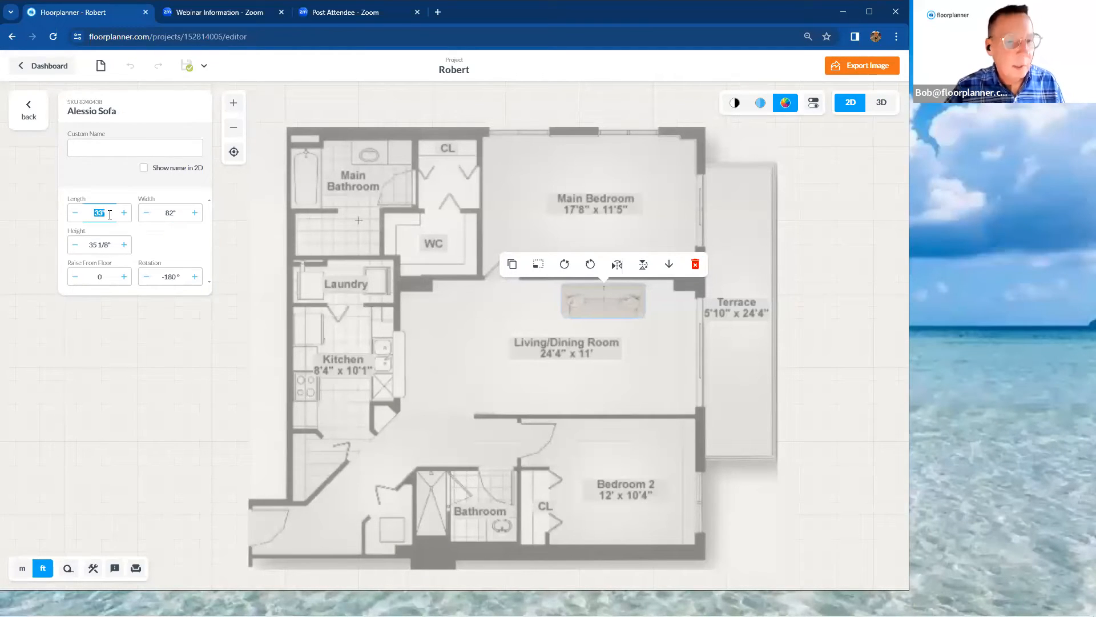
pyautogui.write('36"')
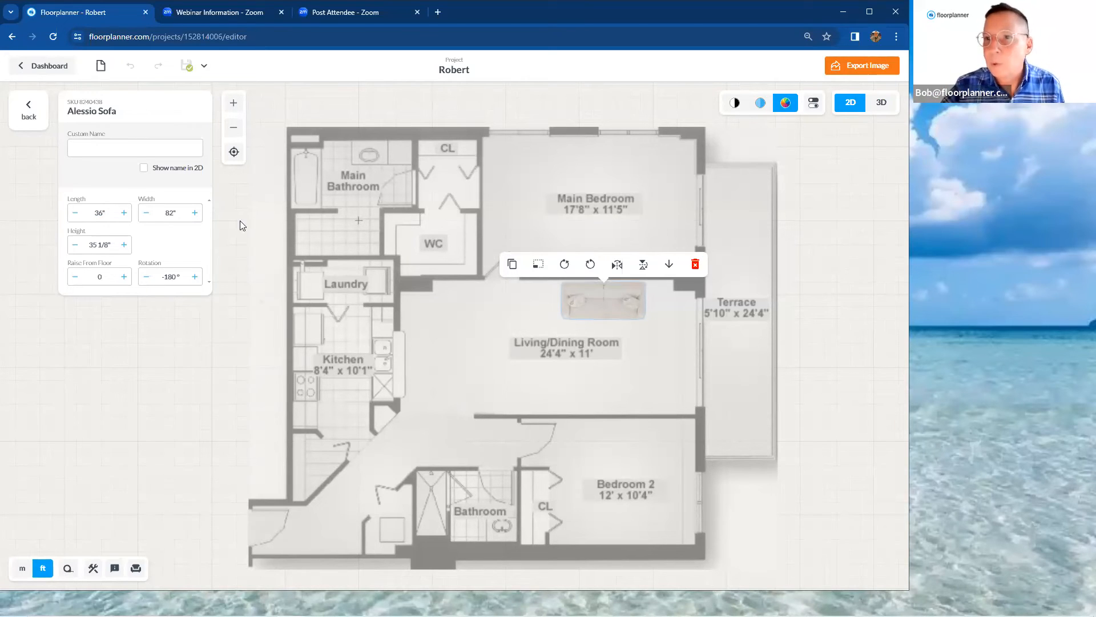
pyautogui.click(618, 225)
pyautogui.scroll(3, 591, 349)
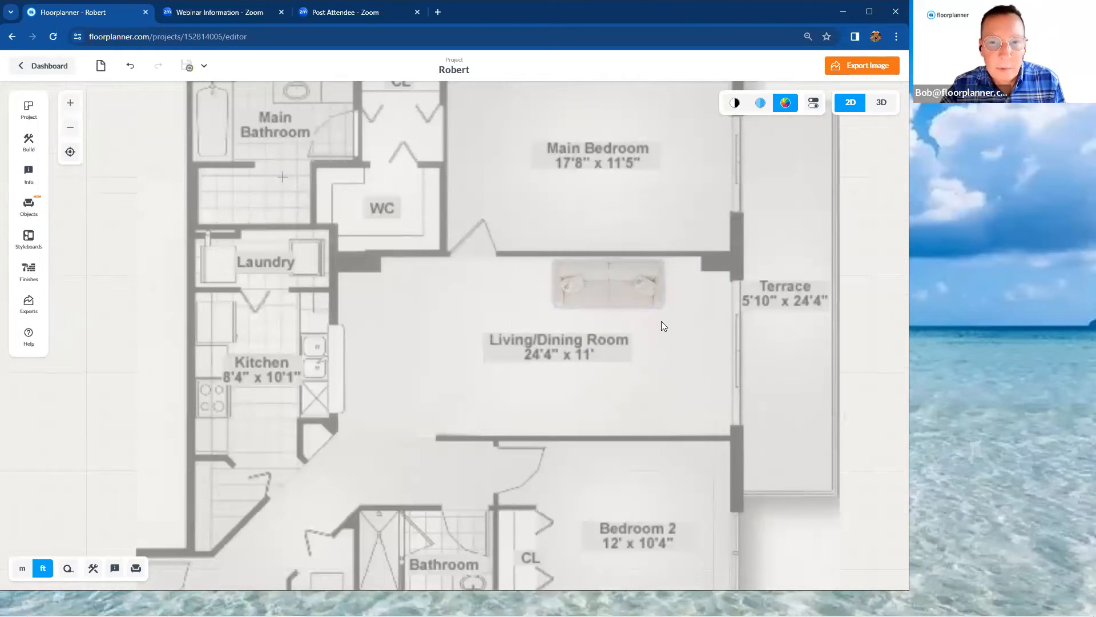
# Rotate the sofa freehand to a slanted angle, deselect it, and undo the rotation
pyautogui.click(627, 295)
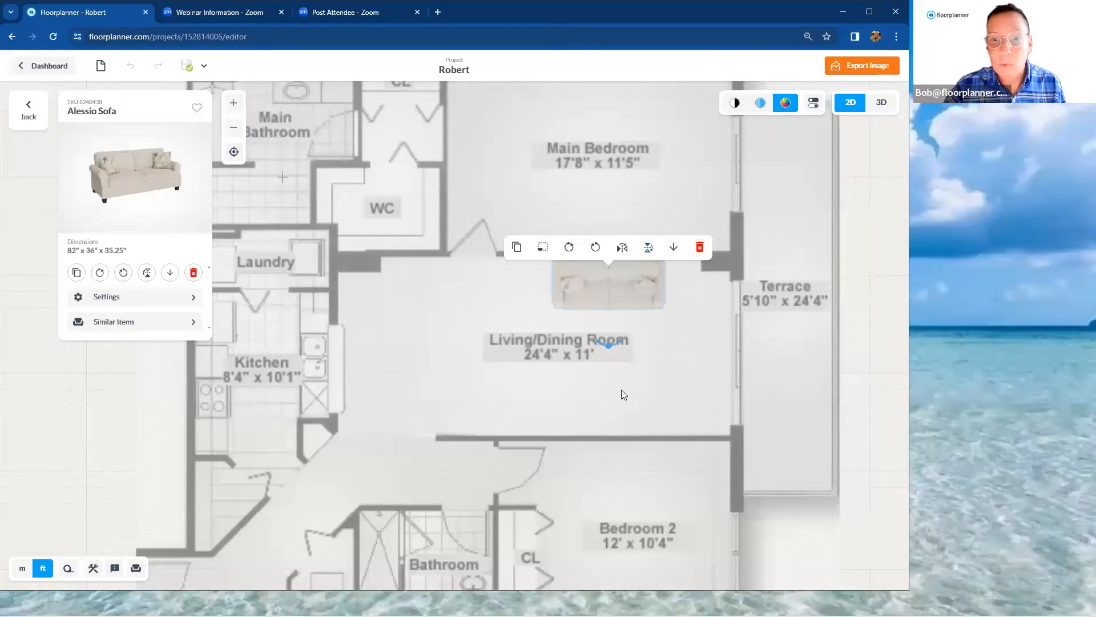
pyautogui.moveTo(607, 346); pyautogui.dragTo(582, 332)
pyautogui.click(439, 322)
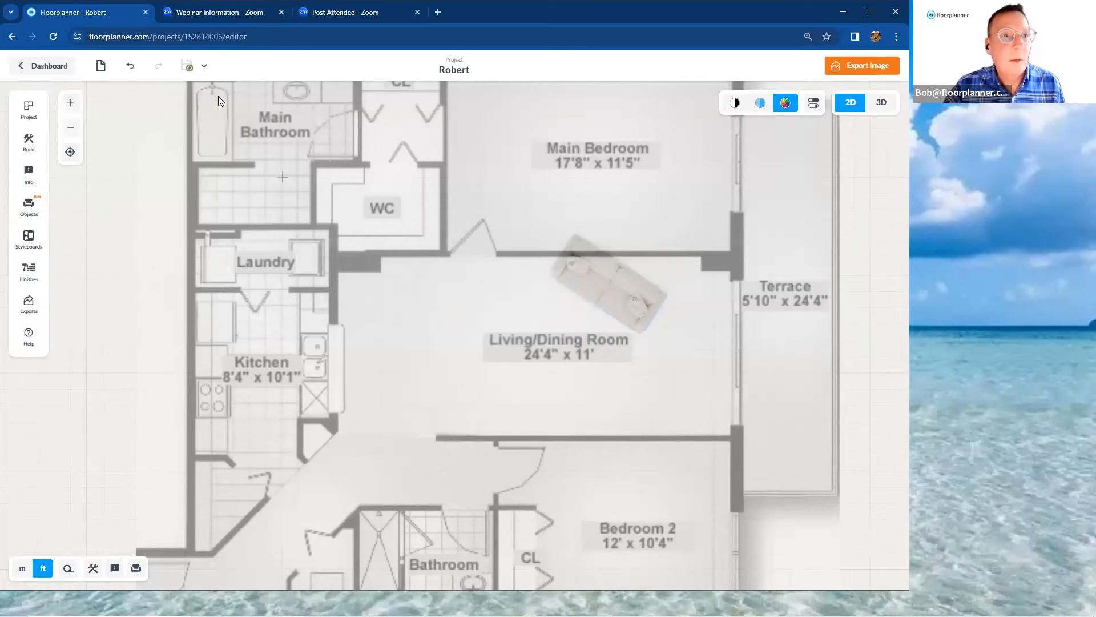
pyautogui.click(132, 67)
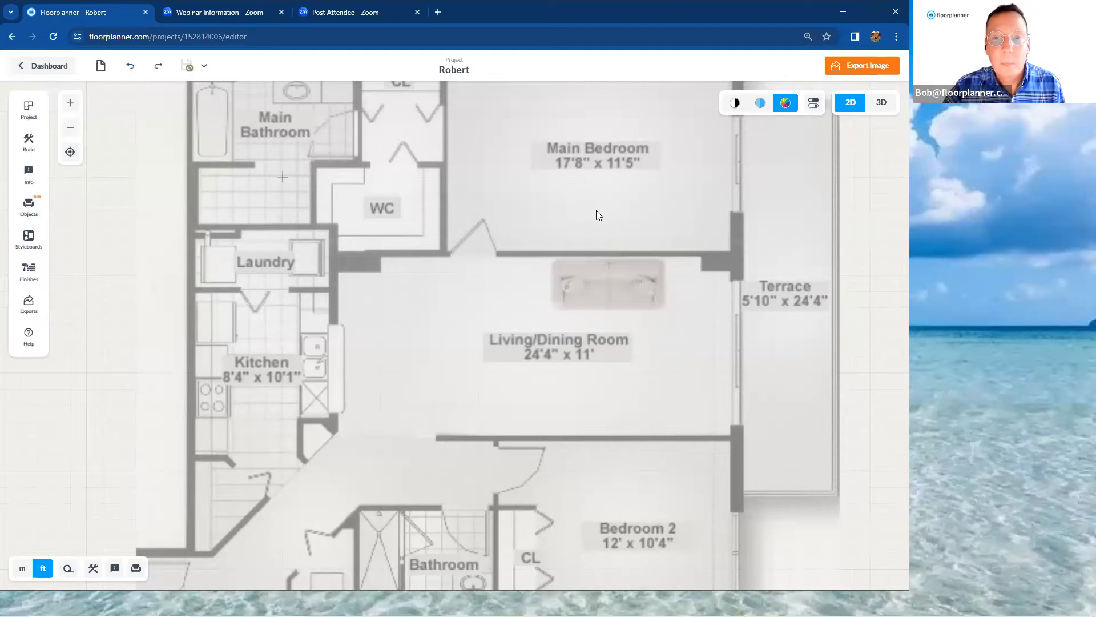
# Duplicate the sofa and move the copy against the Living/Dining Room's lower wall, facing the first sofa
pyautogui.click(638, 287)
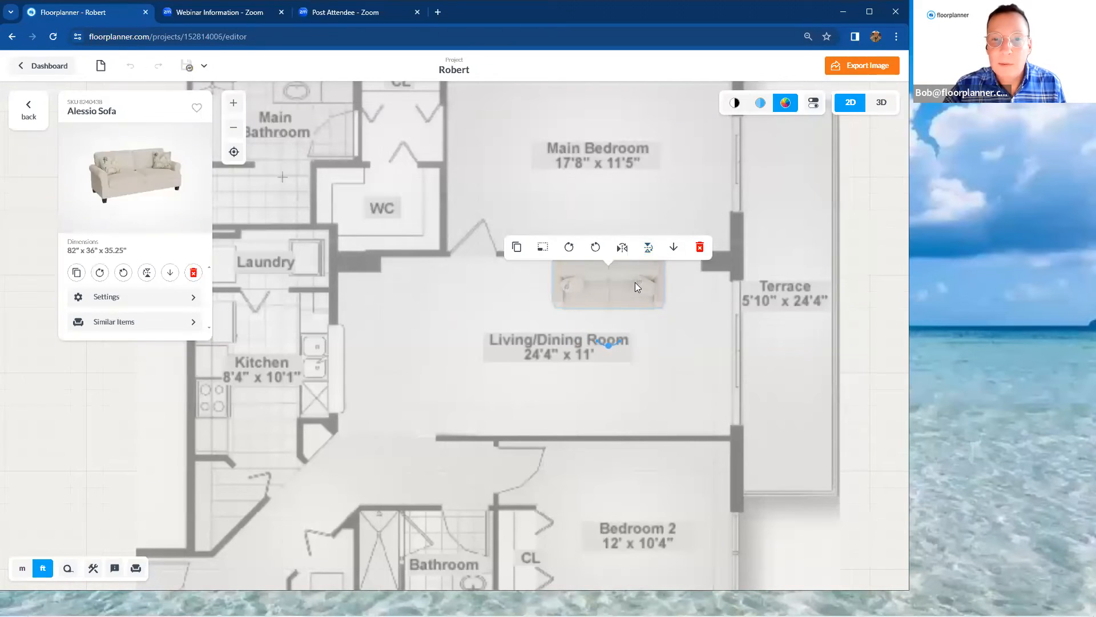
pyautogui.click(516, 247)
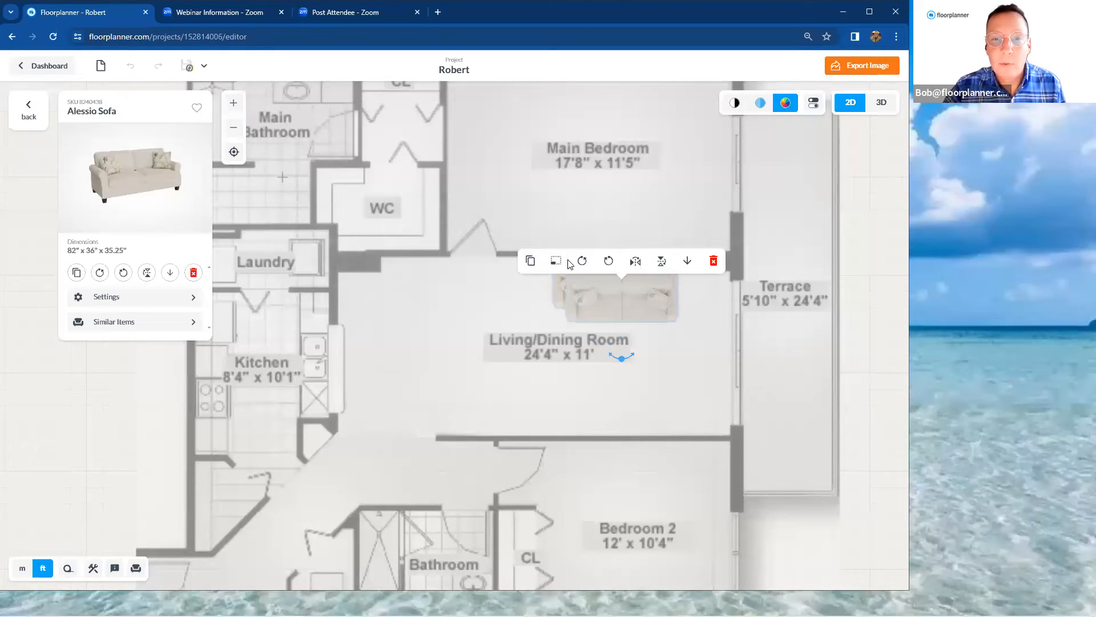
pyautogui.click(617, 219)
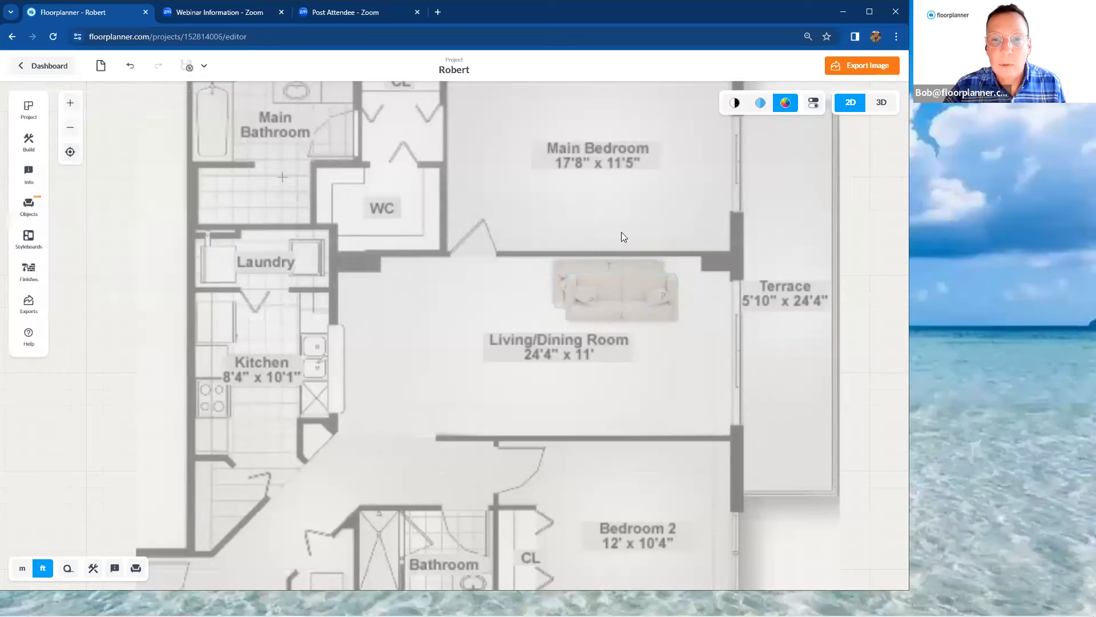
pyautogui.moveTo(633, 306); pyautogui.dragTo(623, 402)
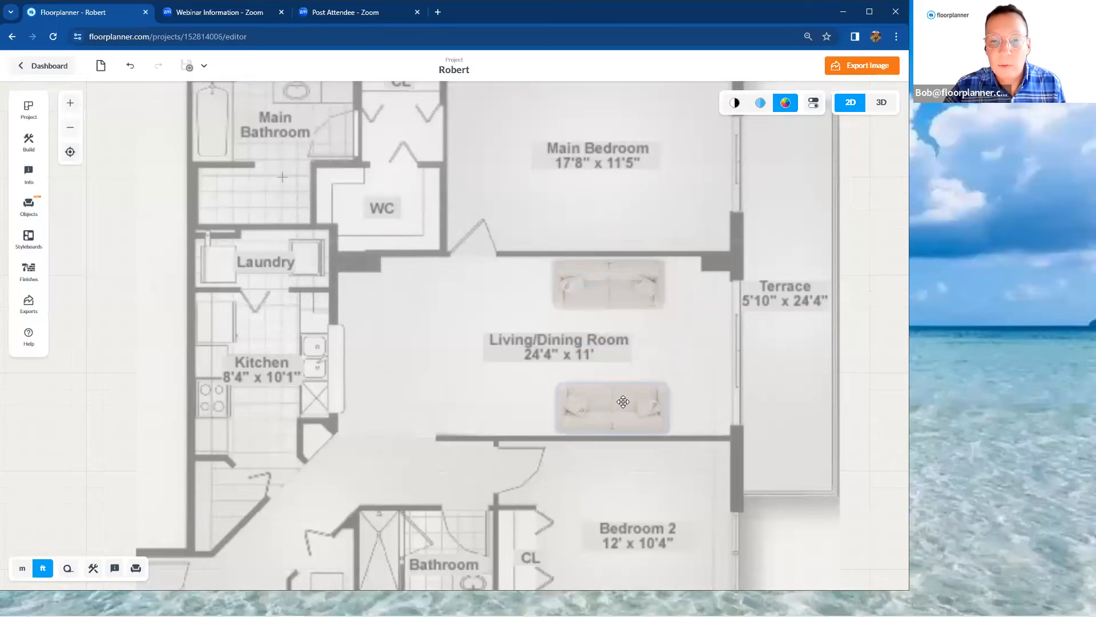
# Search the object library for "coffee table" and place the round wire-base Coffee Table between the two sofas
pyautogui.click(29, 205)
pyautogui.doubleClick(97, 164)
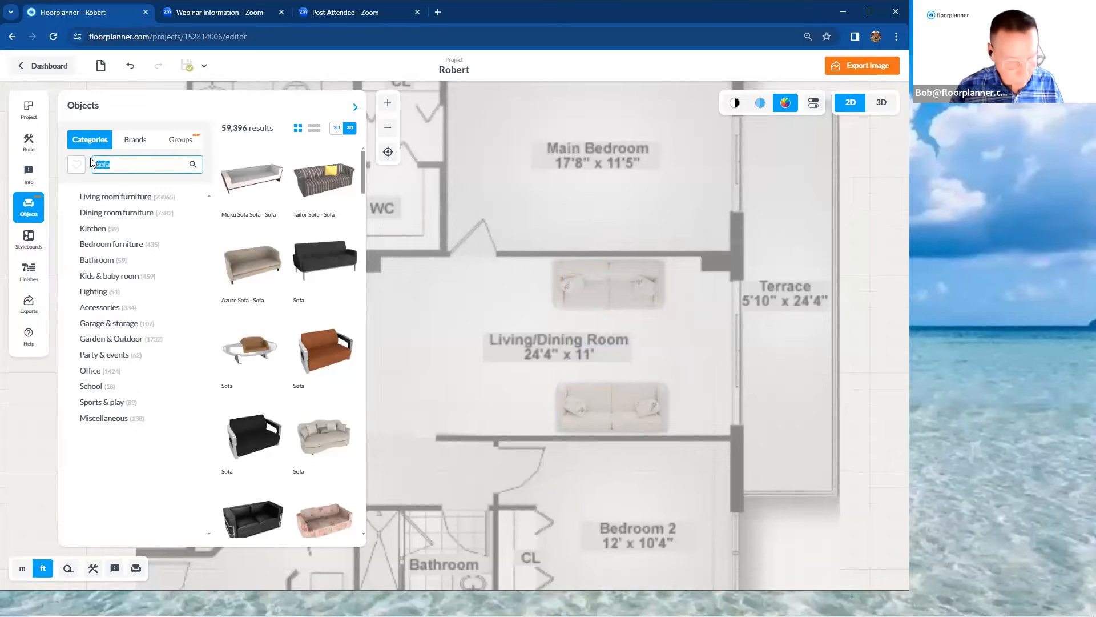
pyautogui.write('coffee table')
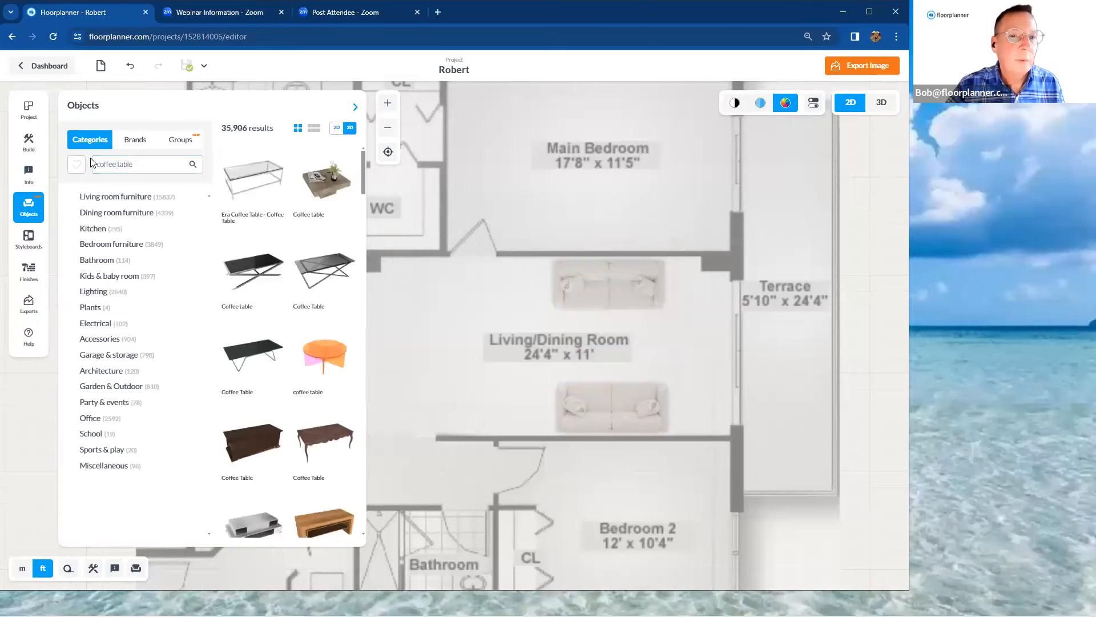
pyautogui.scroll(-3, 272, 327)
pyautogui.scroll(-5, 271, 327)
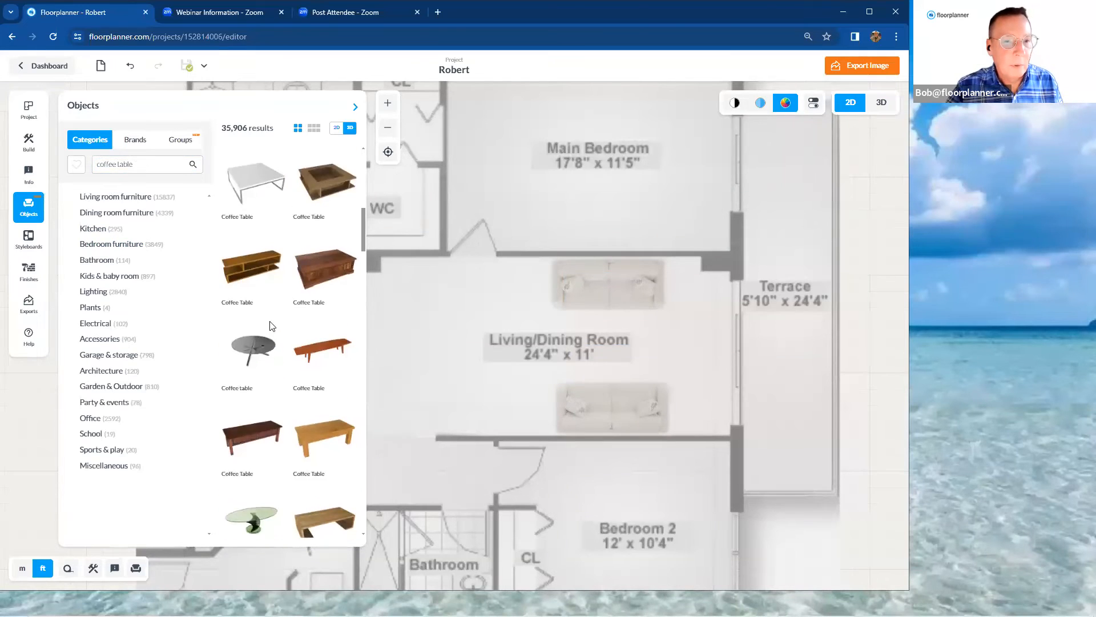
pyautogui.moveTo(255, 253); pyautogui.dragTo(636, 348)
pyautogui.scroll(3, 636, 349)
pyautogui.click(636, 348)
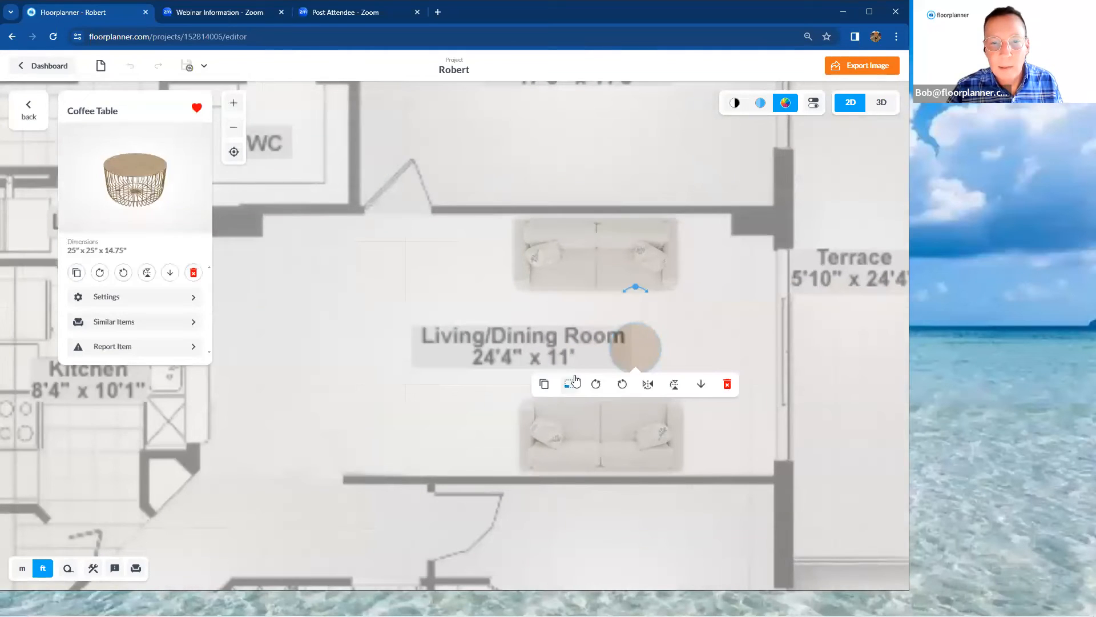
# Duplicate the round coffee table and place the copy just to its left between the sofas
pyautogui.click(544, 384)
pyautogui.moveTo(679, 368); pyautogui.dragTo(577, 351)
pyautogui.scroll(-3, 577, 350)
# Search the object library for "plant" and place the Tropical Plant to the left of the upper sofa
pyautogui.moveTo(135, 165); pyautogui.dragTo(84, 169)
pyautogui.write('plant')
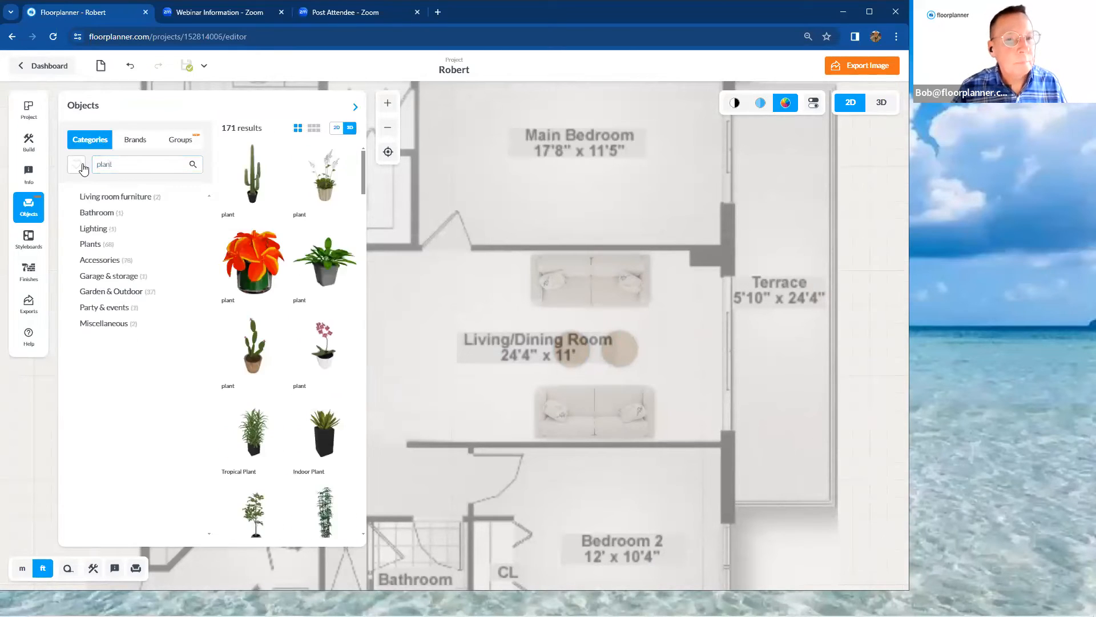
pyautogui.scroll(-2, 271, 279)
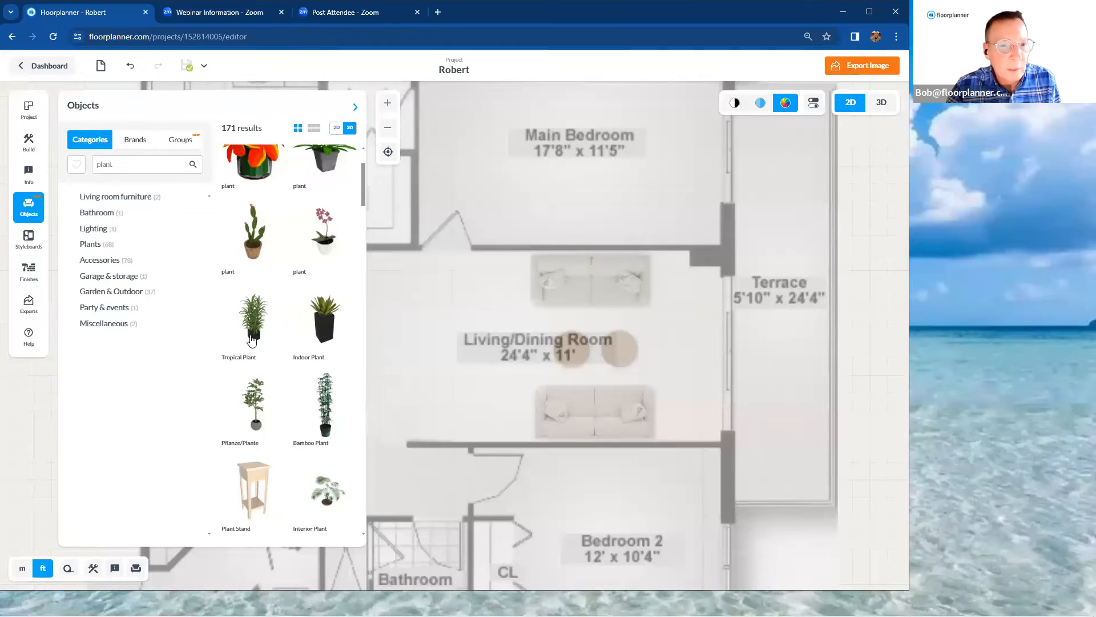
pyautogui.moveTo(251, 339); pyautogui.dragTo(486, 295)
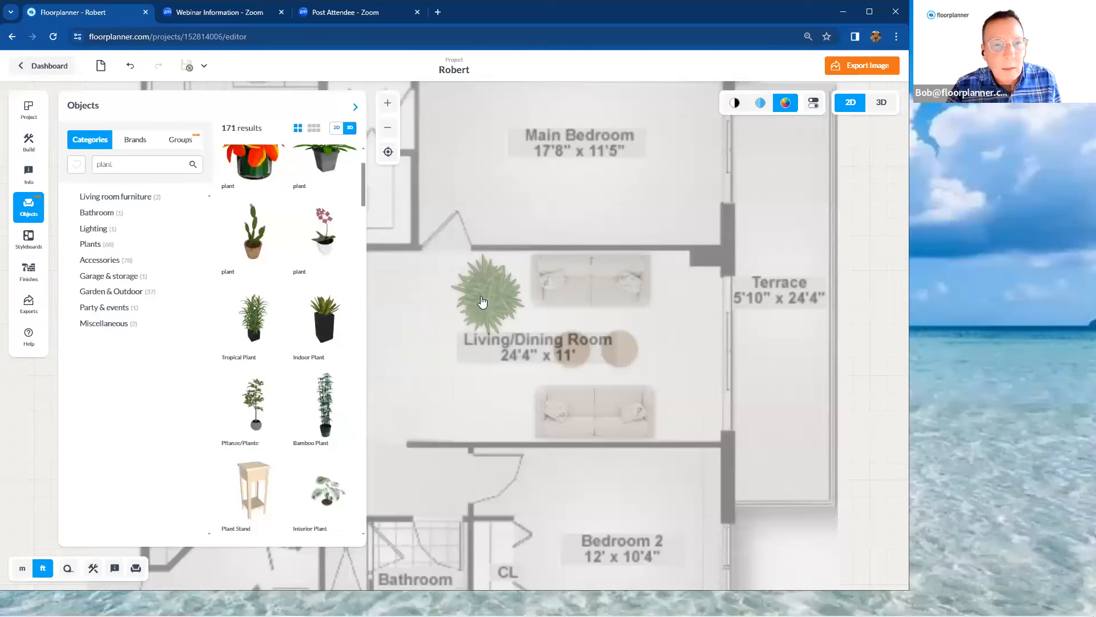
pyautogui.click(495, 288)
pyautogui.press('Escape')
# Shrink the Tropical Plant freehand to about 43" x 40.5" and deselect it
pyautogui.click(496, 290)
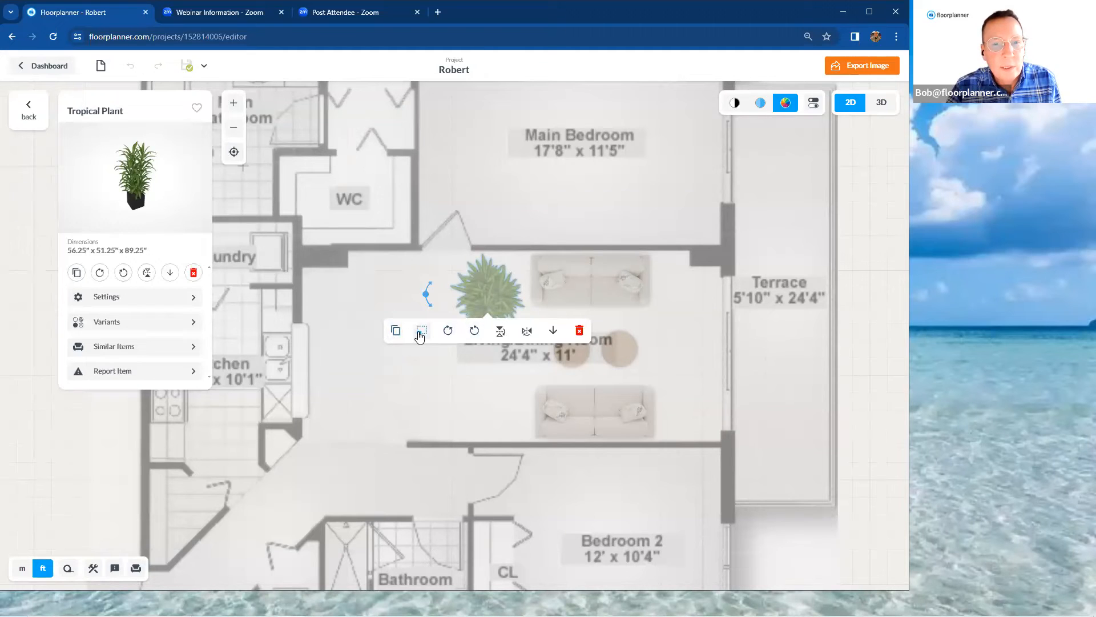
pyautogui.click(421, 332)
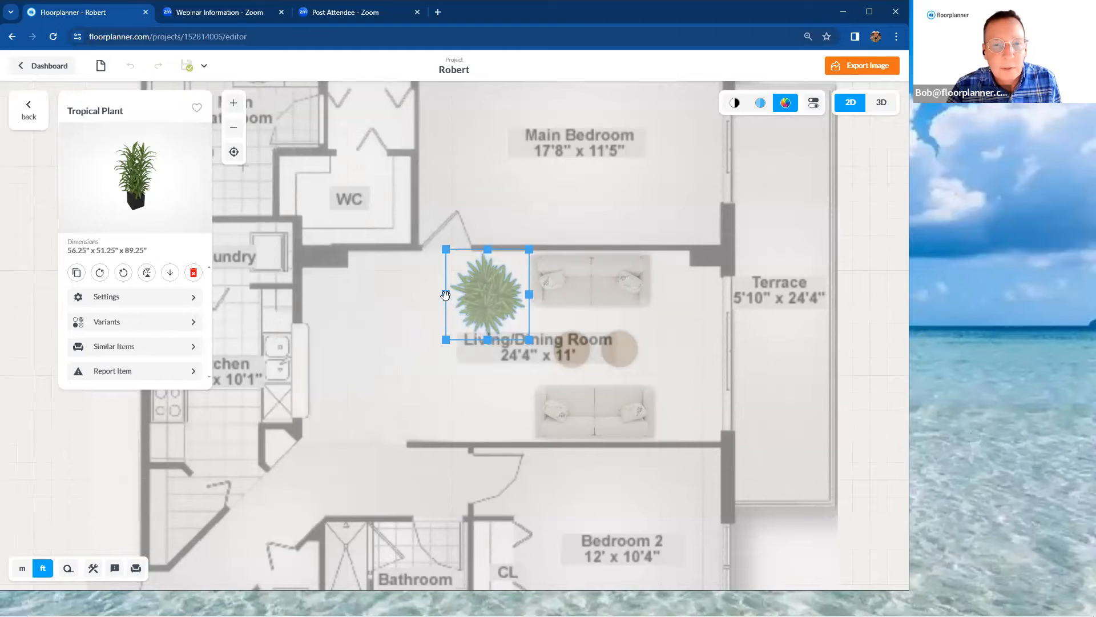
pyautogui.moveTo(446, 296); pyautogui.dragTo(462, 294)
pyautogui.moveTo(493, 336); pyautogui.dragTo(500, 323)
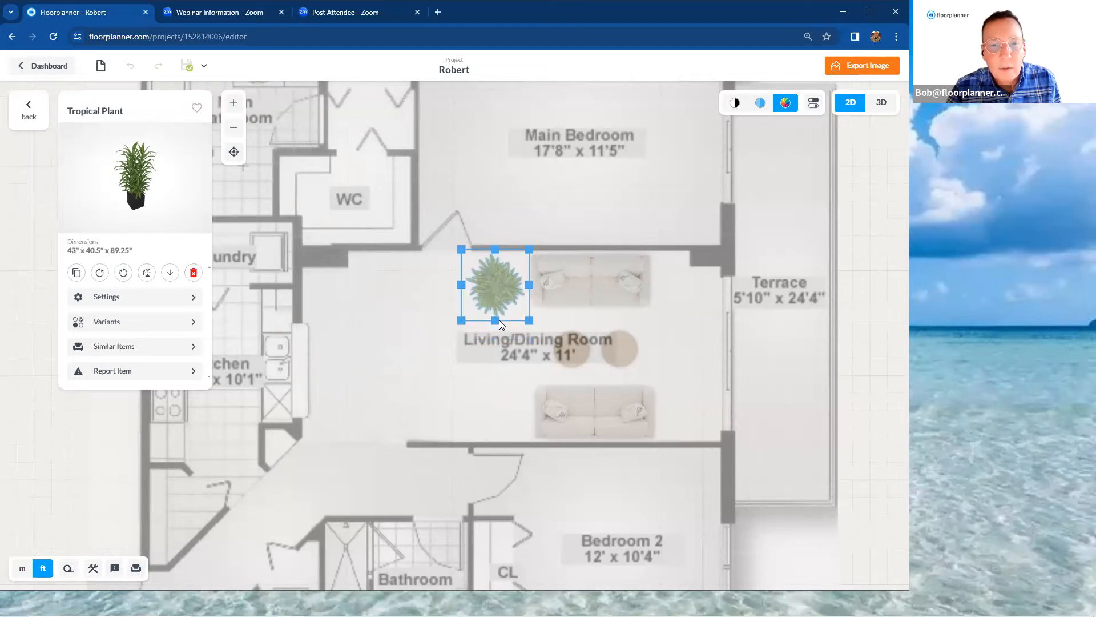
pyautogui.click(440, 341)
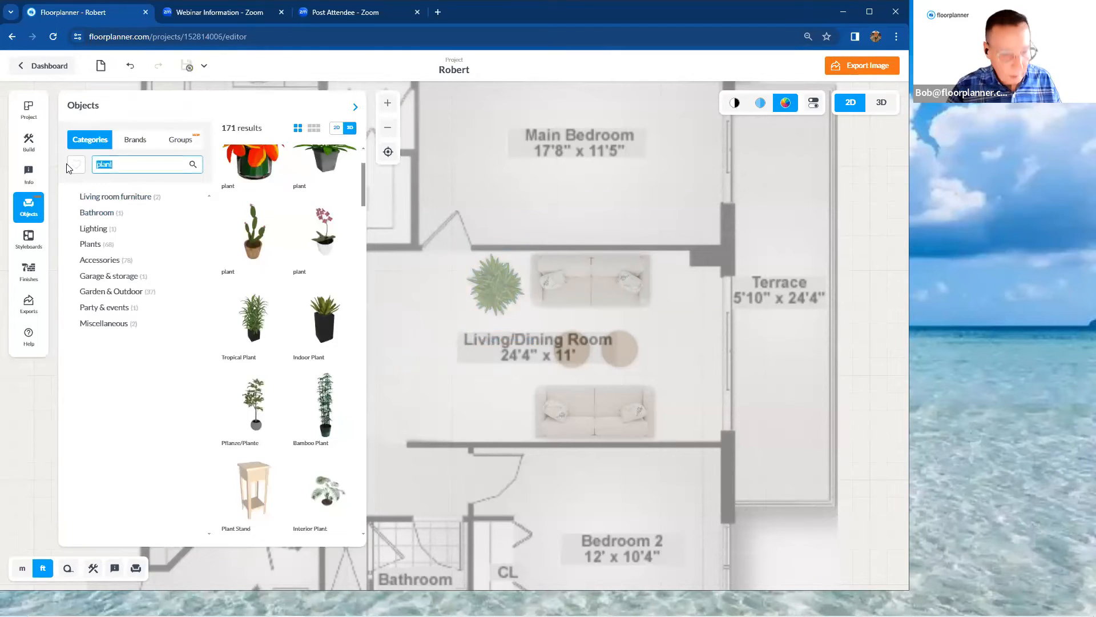
# Search the library for "bookcase", place the white open-shelf Bookcase left of the lower sofa, and turn it lengthwise against the lower wall
pyautogui.write('book')
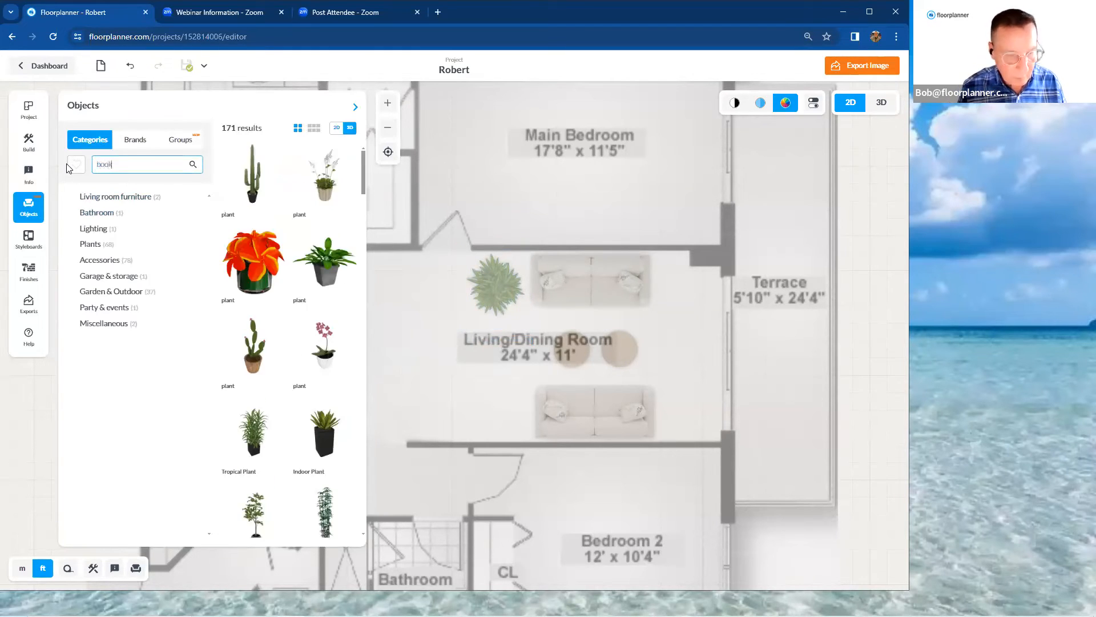
pyautogui.write('case')
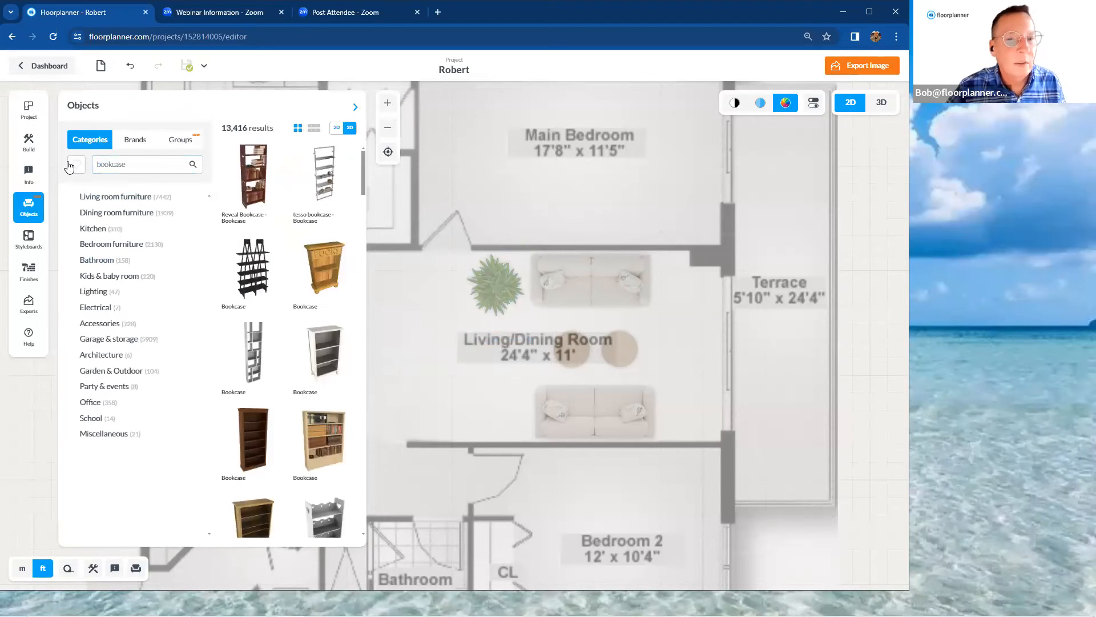
pyautogui.scroll(-5, 240, 341)
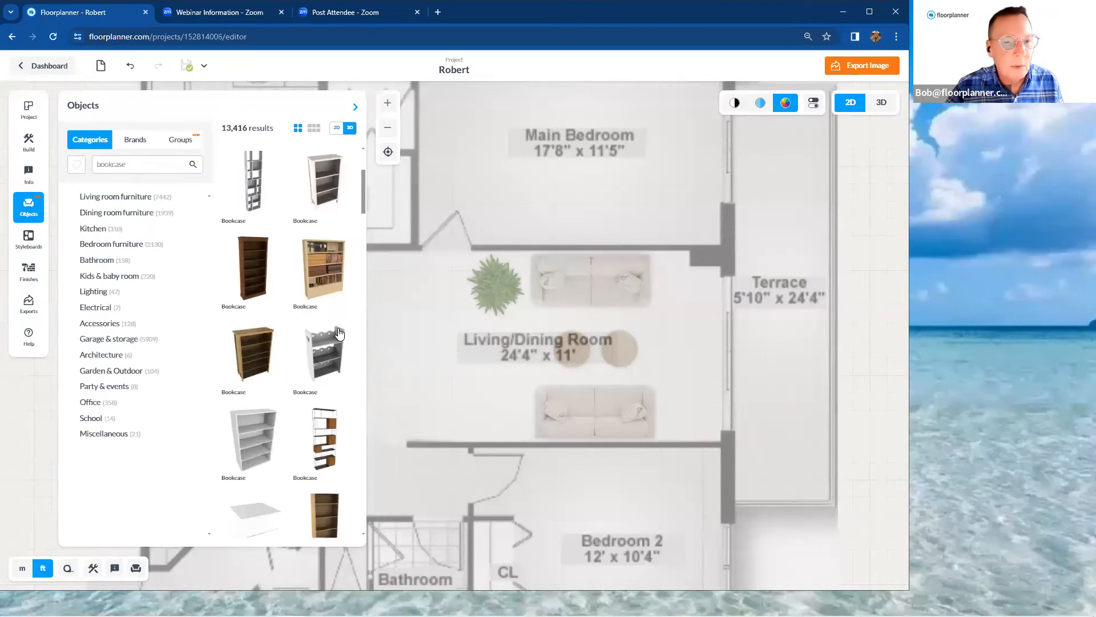
pyautogui.moveTo(241, 341); pyautogui.dragTo(493, 409)
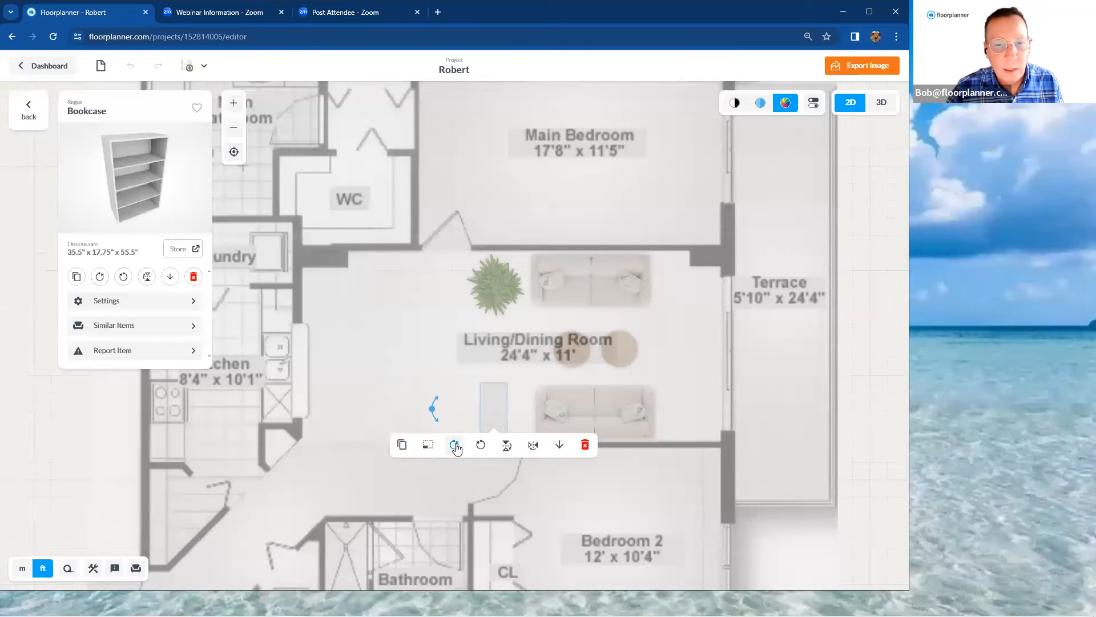
pyautogui.click(389, 335)
pyautogui.moveTo(490, 408); pyautogui.dragTo(487, 422)
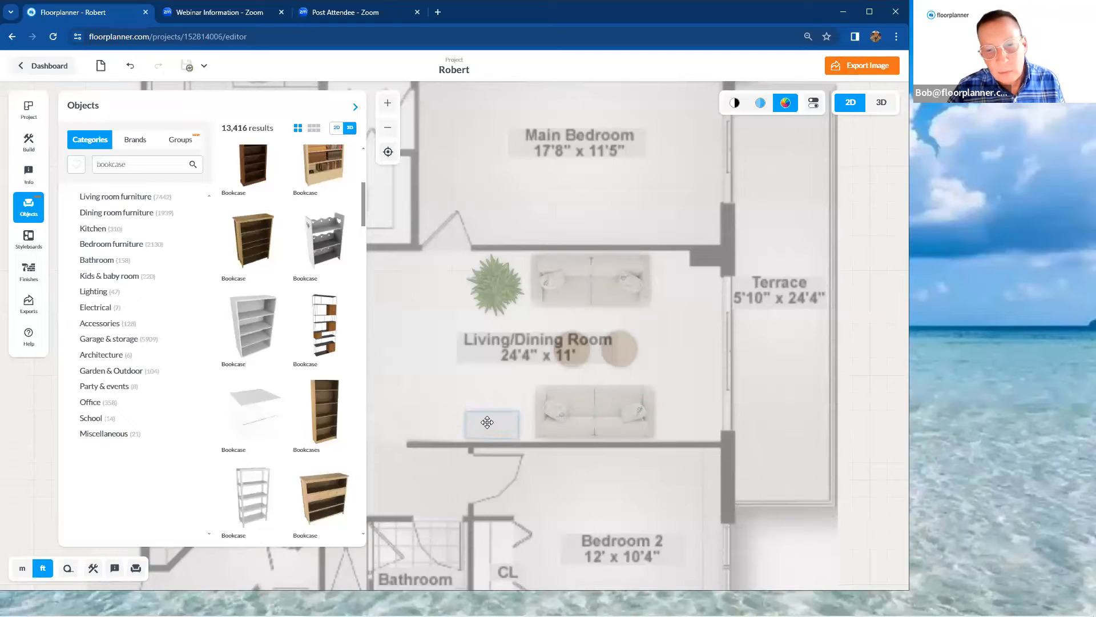
# Search the object library for "books", place the white Books for Wall Shelves on the bookcase, and close the library
pyautogui.moveTo(150, 164); pyautogui.dragTo(90, 167)
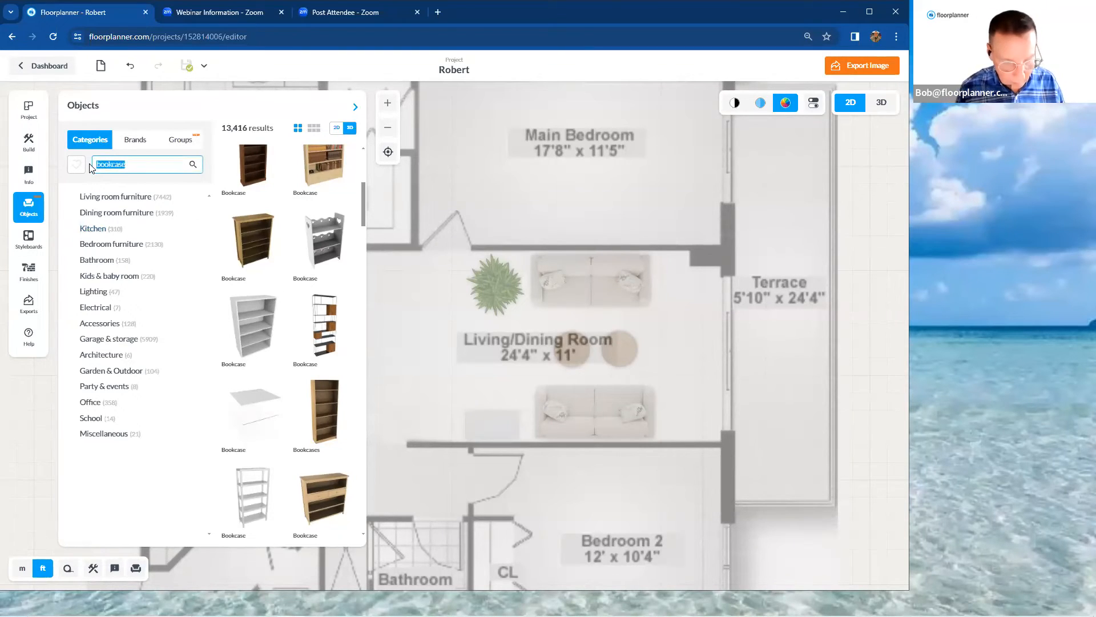
pyautogui.write('books')
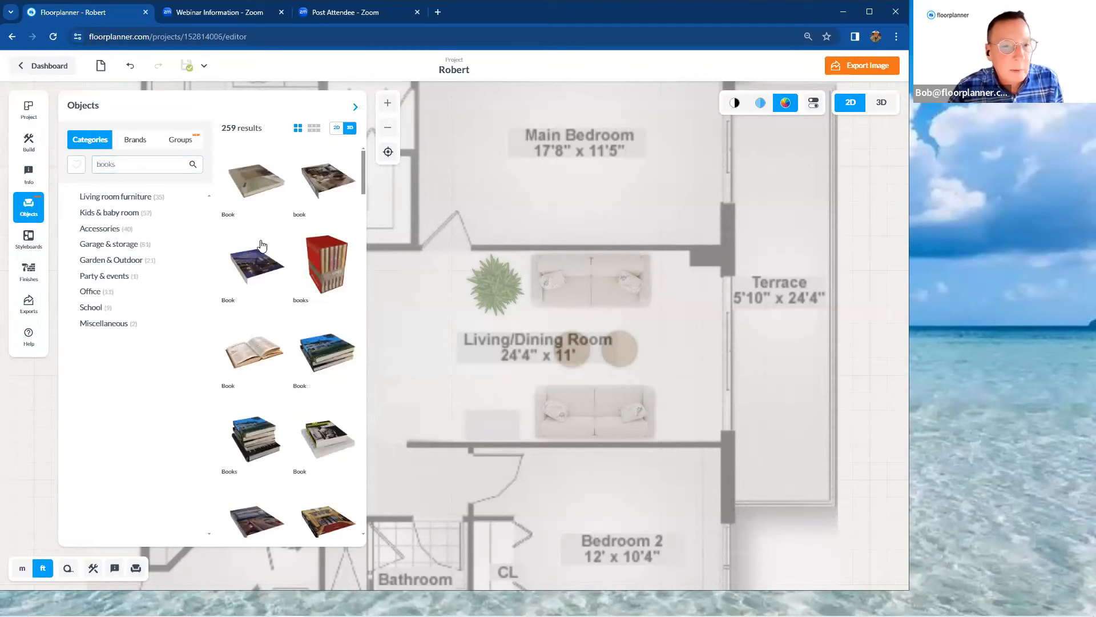
pyautogui.scroll(-10, 269, 196)
pyautogui.scroll(-6, 271, 265)
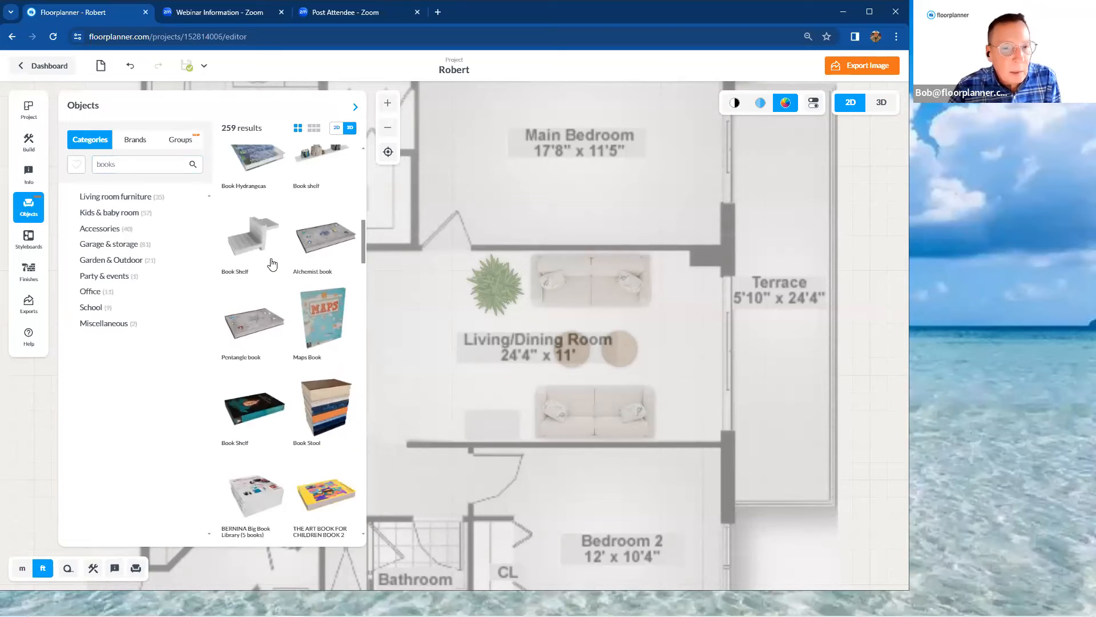
pyautogui.scroll(-8, 274, 261)
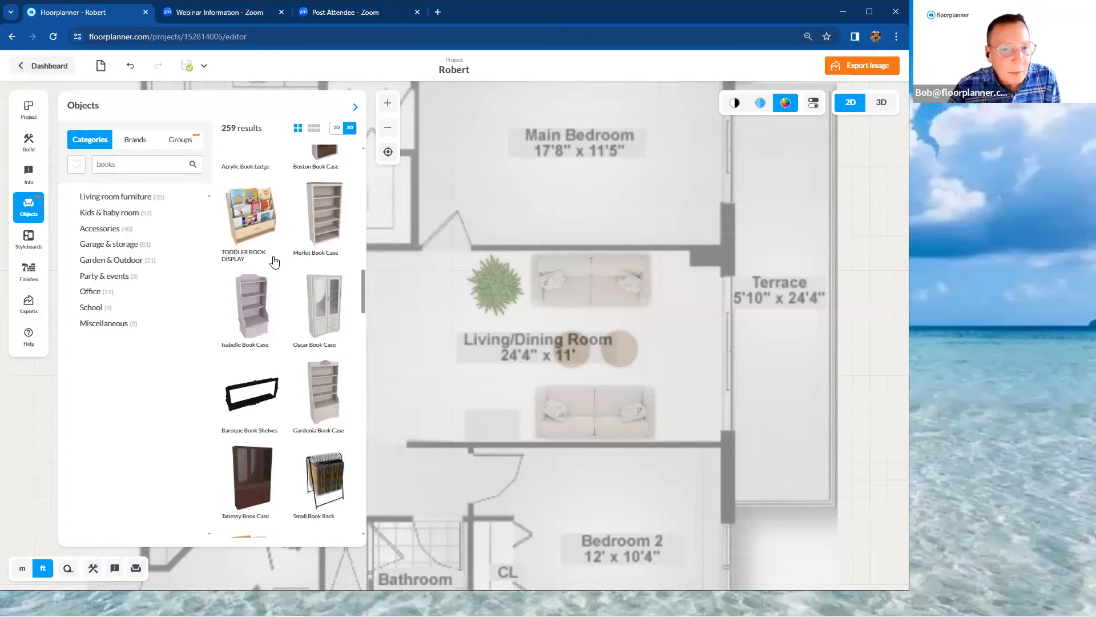
pyautogui.scroll(-10, 275, 260)
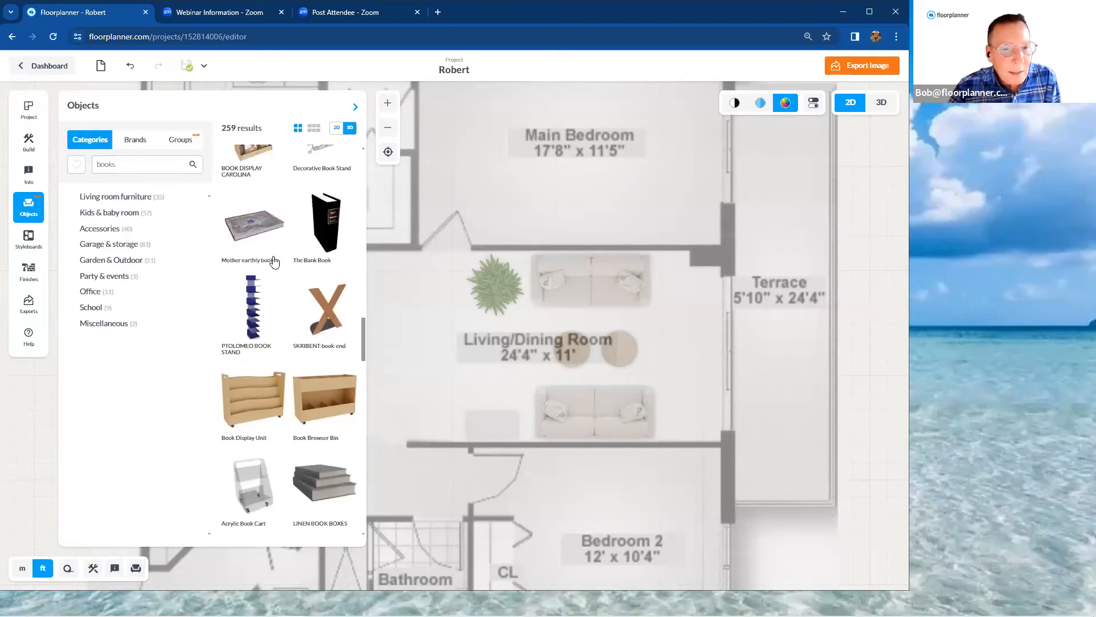
pyautogui.scroll(-10, 274, 261)
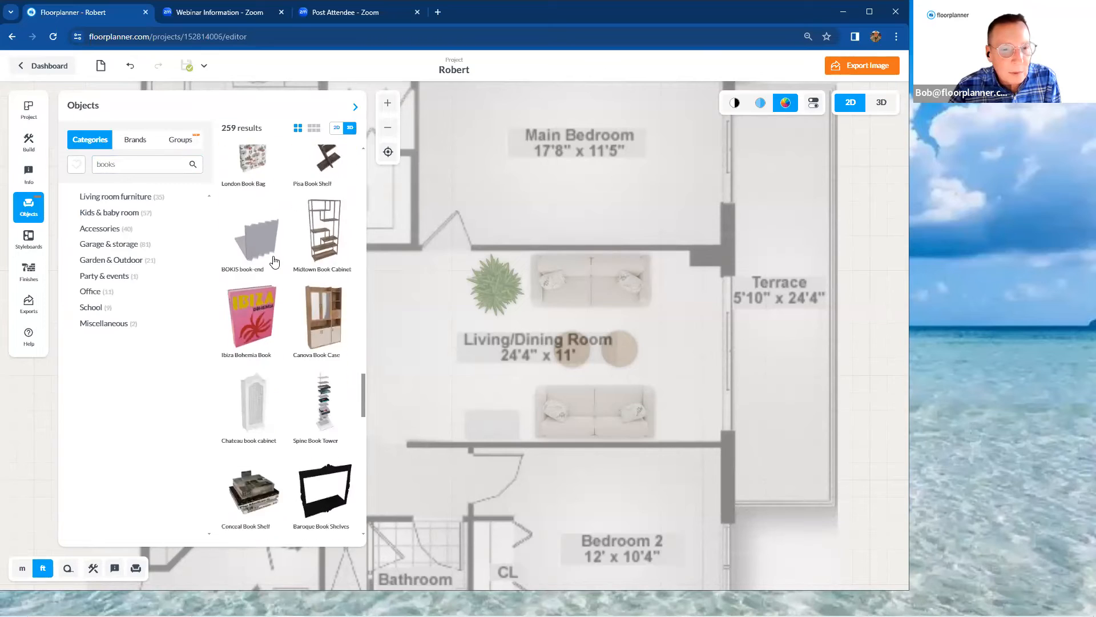
pyautogui.scroll(-5, 274, 260)
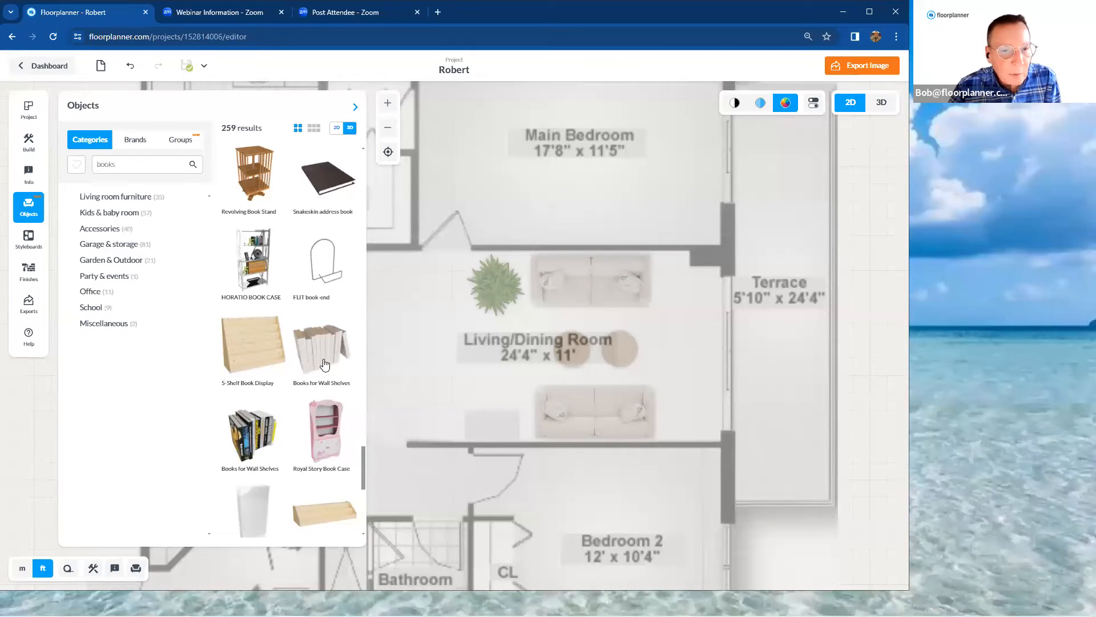
pyautogui.moveTo(334, 366); pyautogui.dragTo(448, 391)
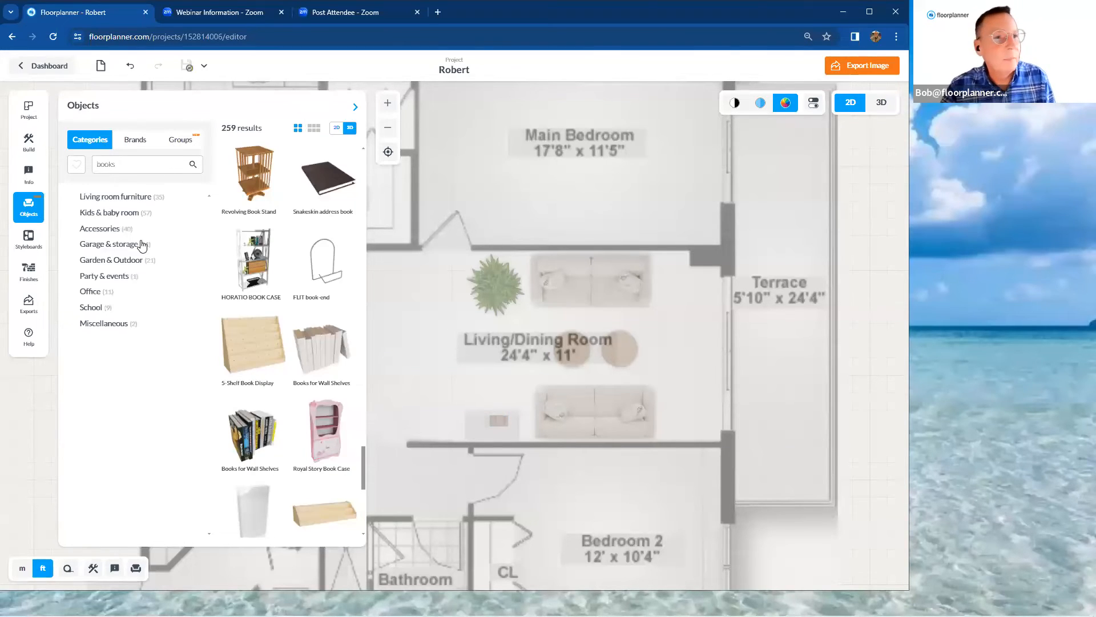
pyautogui.click(30, 208)
# Preview the floorplan in black-and-white line style and return it to full colour
pyautogui.scroll(-2, 625, 374)
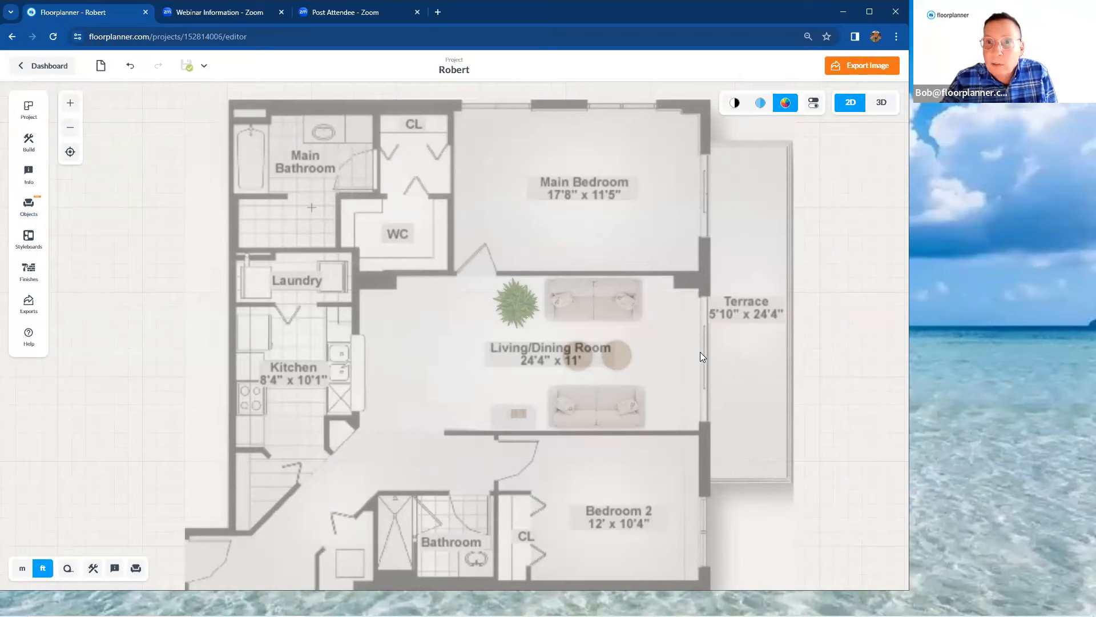
pyautogui.click(736, 104)
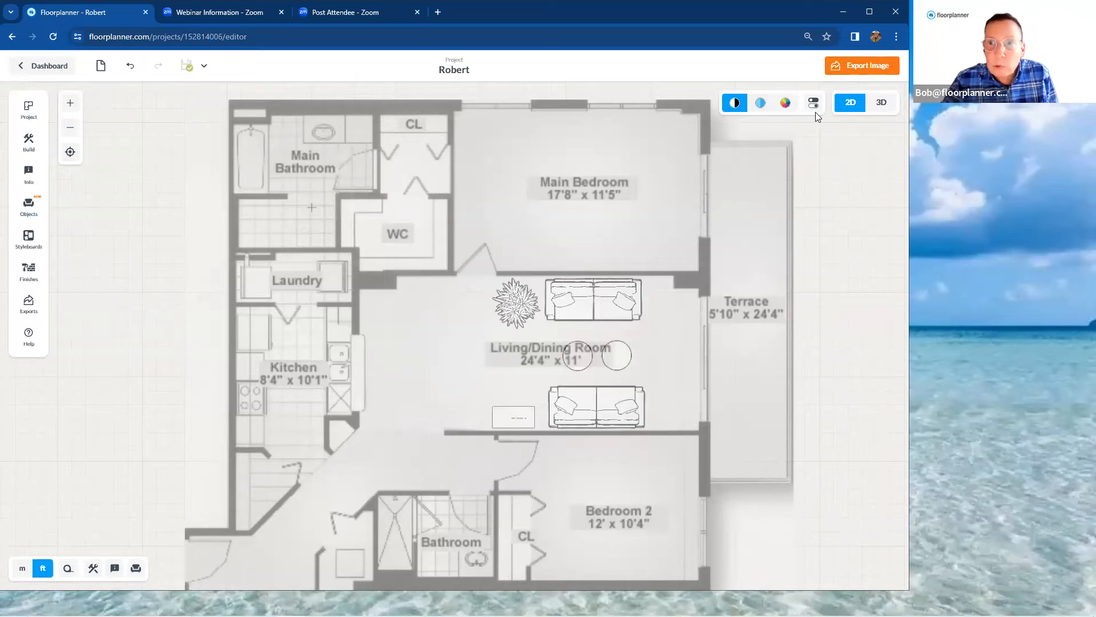
pyautogui.click(786, 104)
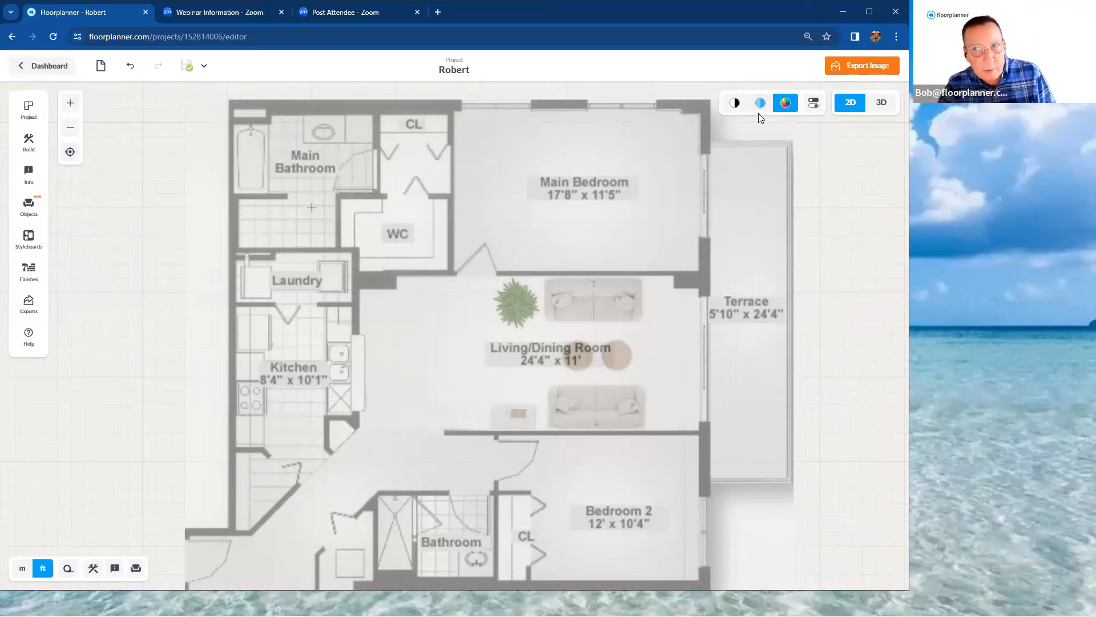
pyautogui.scroll(-3, 807, 228)
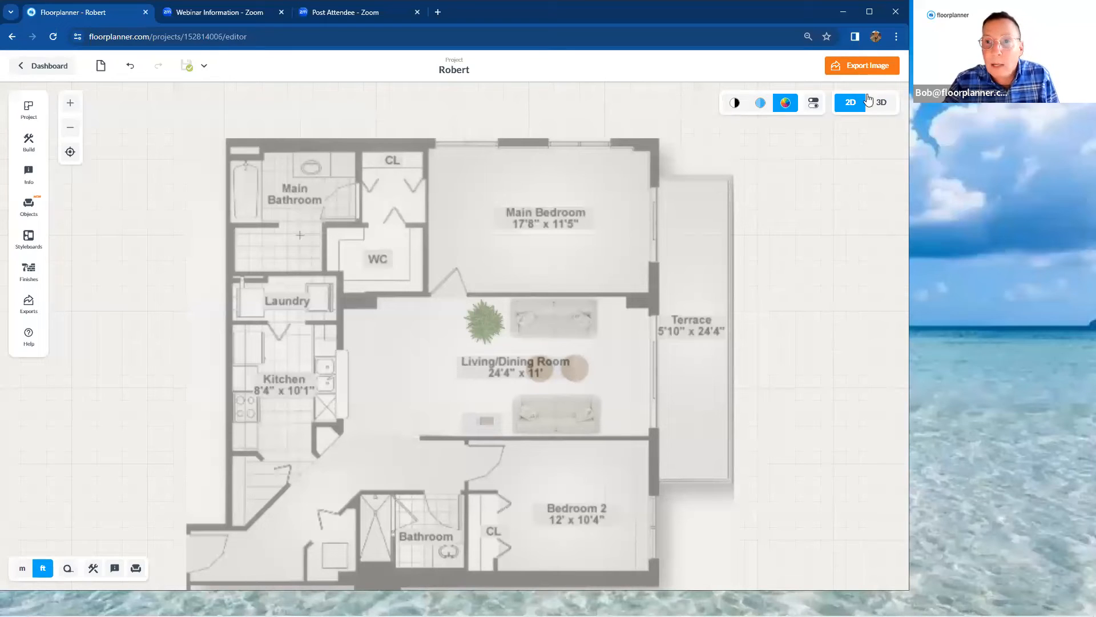
# Start an image export as a 2D PDF and review the orientation and paper size options, keeping Landscape and LETTER
pyautogui.click(872, 66)
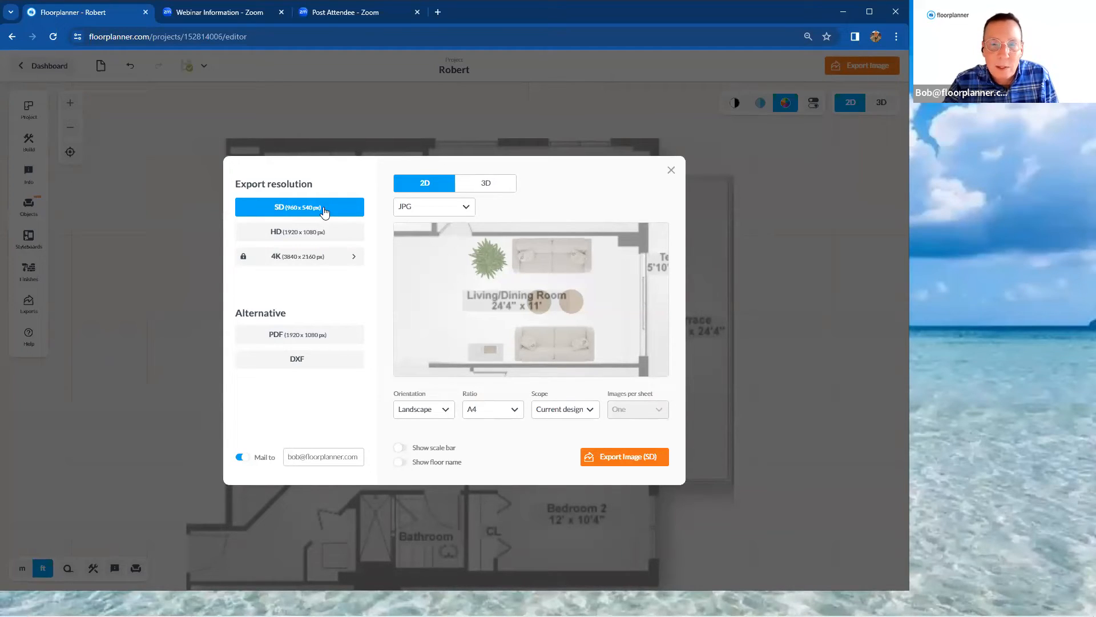
pyautogui.click(324, 341)
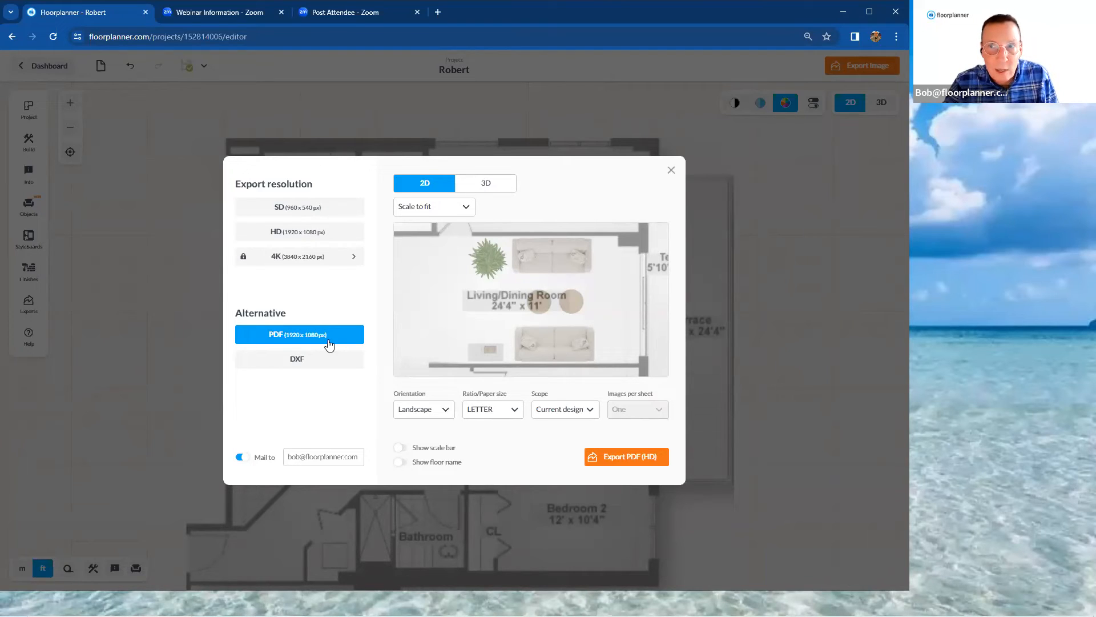
pyautogui.click(436, 415)
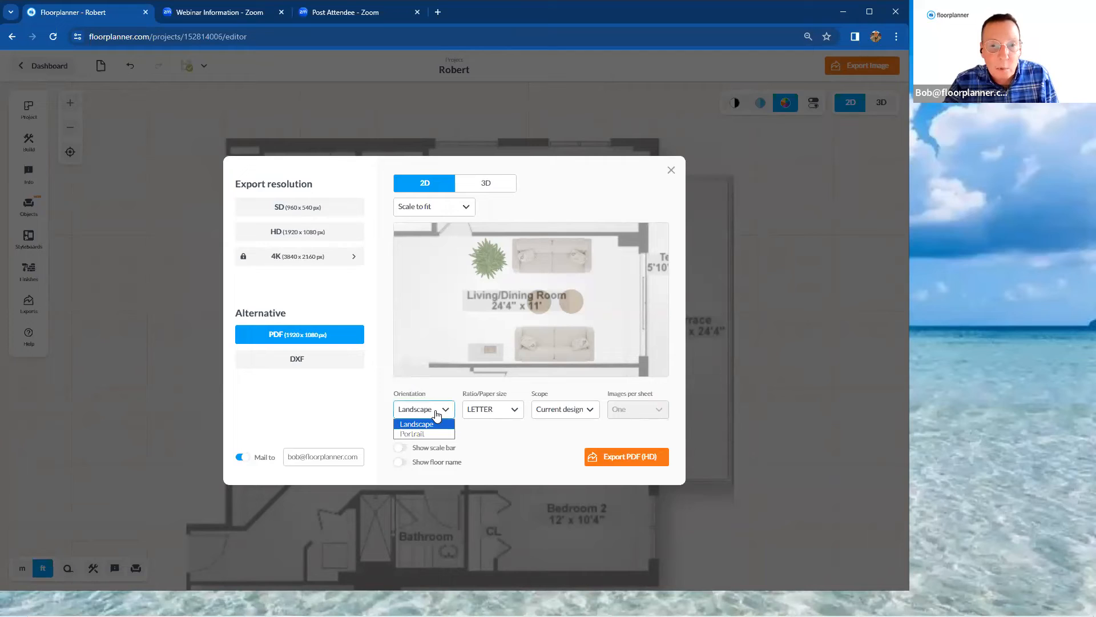
pyautogui.click(436, 415)
pyautogui.click(500, 413)
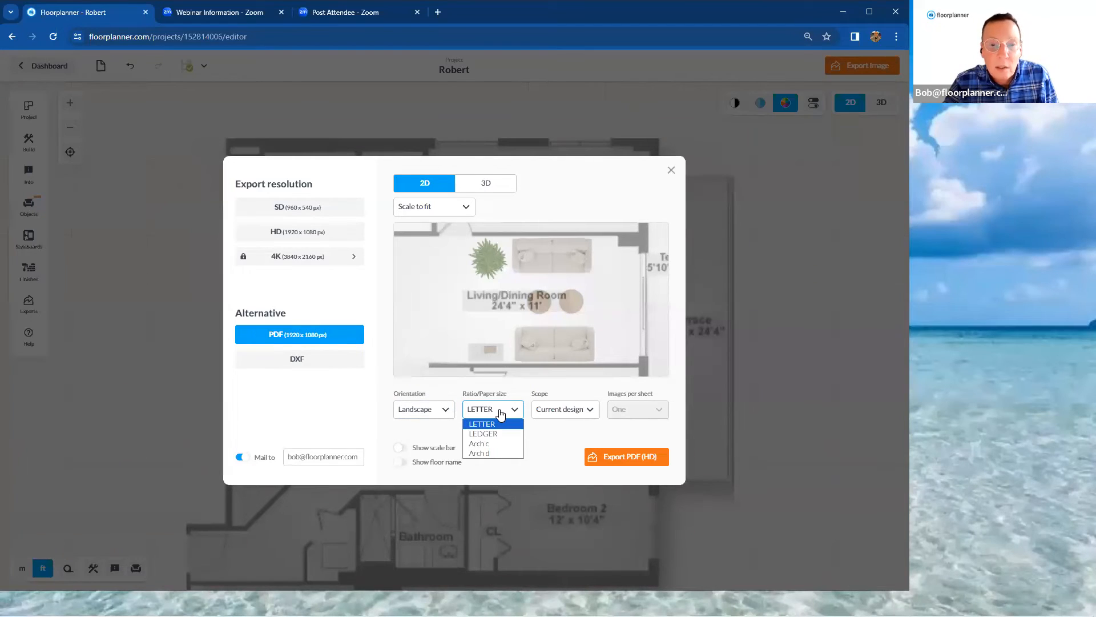
pyautogui.click(501, 413)
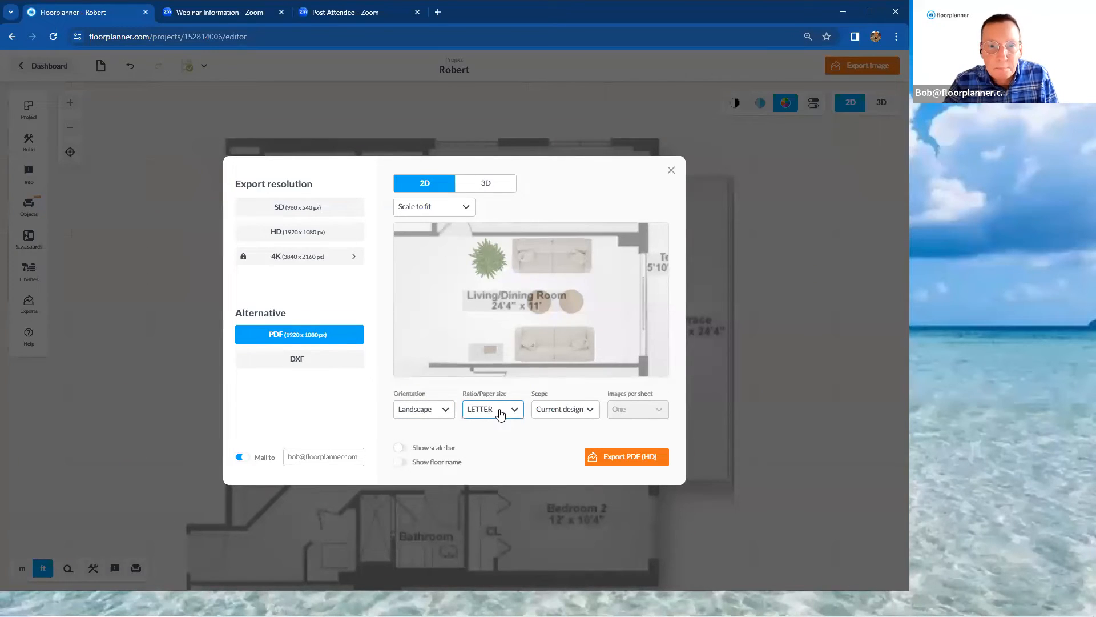
# Set the PDF scale to 1/4" = 1', turn on the scale bar, and export the PDF
pyautogui.click(460, 208)
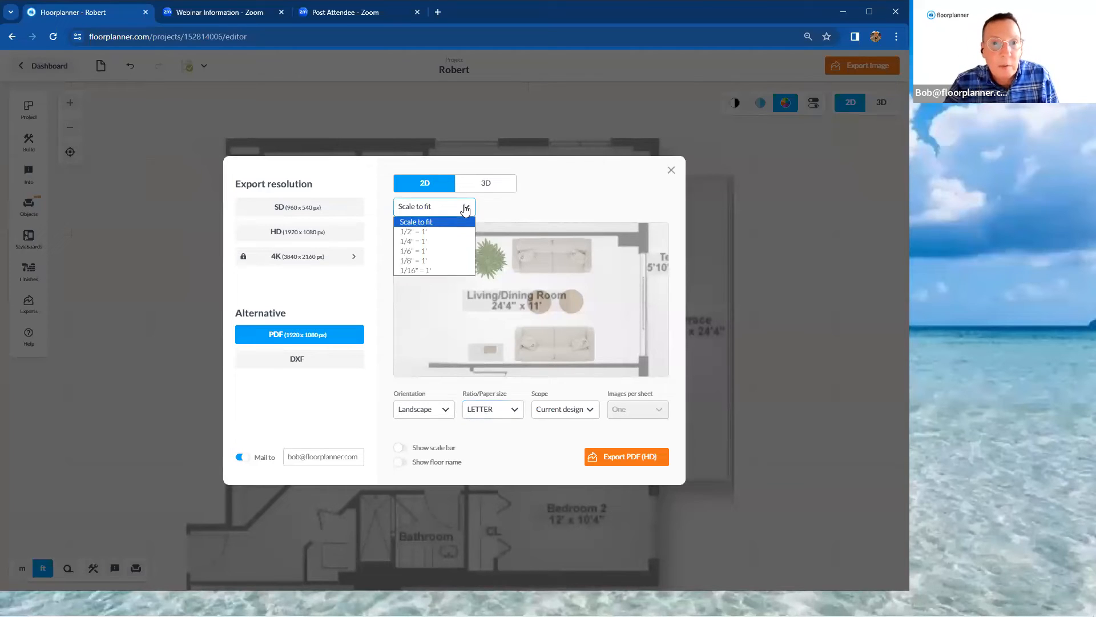
pyautogui.click(456, 242)
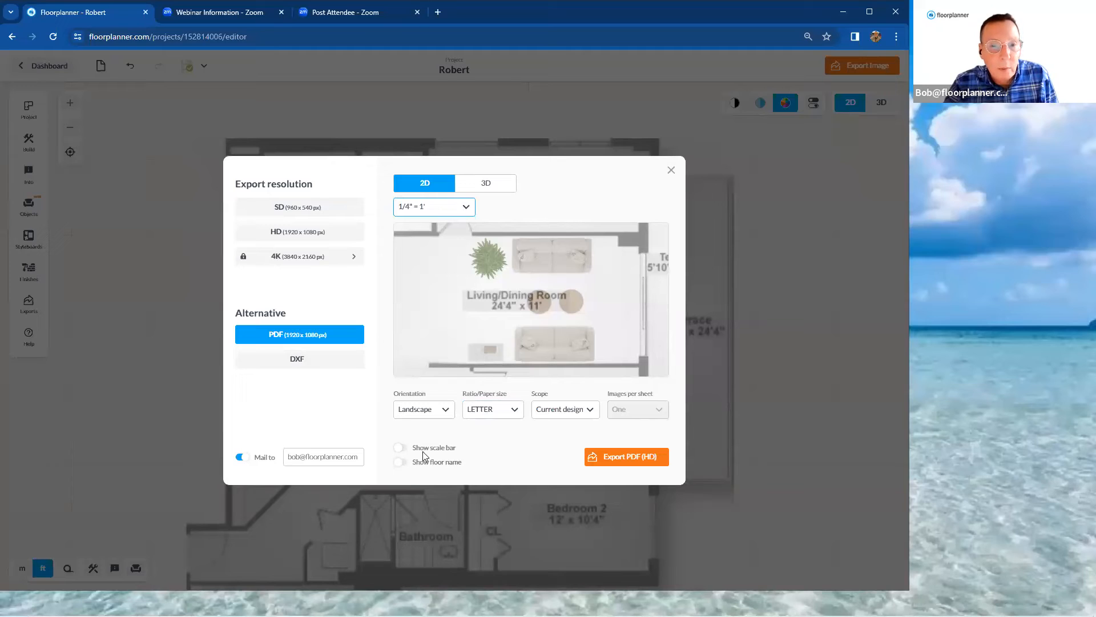
pyautogui.click(400, 449)
pyautogui.click(658, 461)
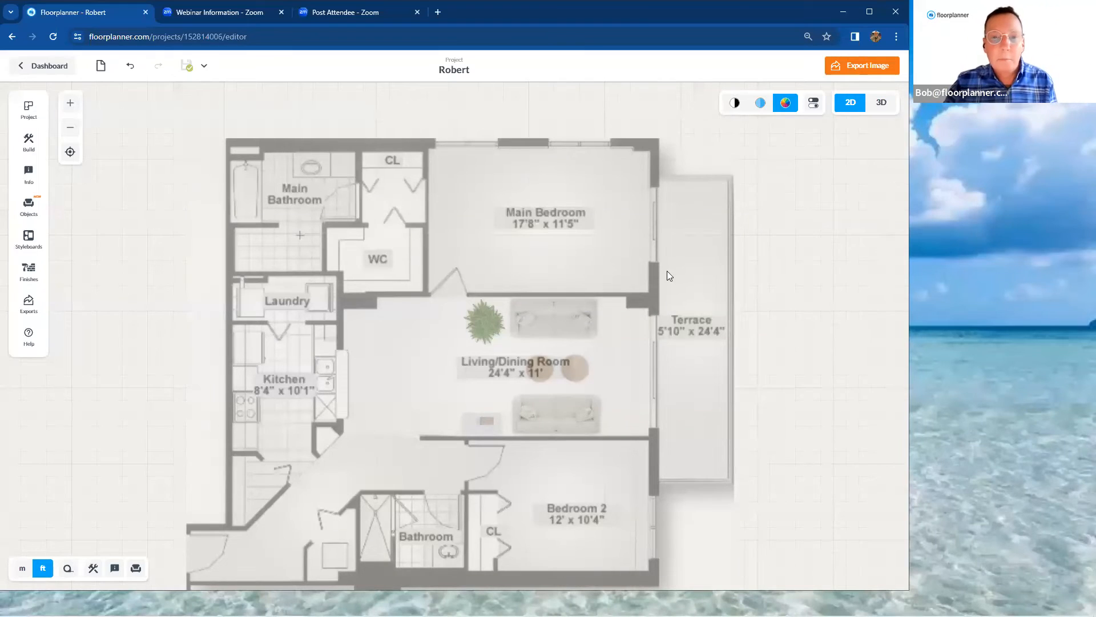
# Draw a rectangular room about 21' 5" by 11' 3/4" over the Living/Dining Room, enclosing the furniture
pyautogui.scroll(3, 676, 318)
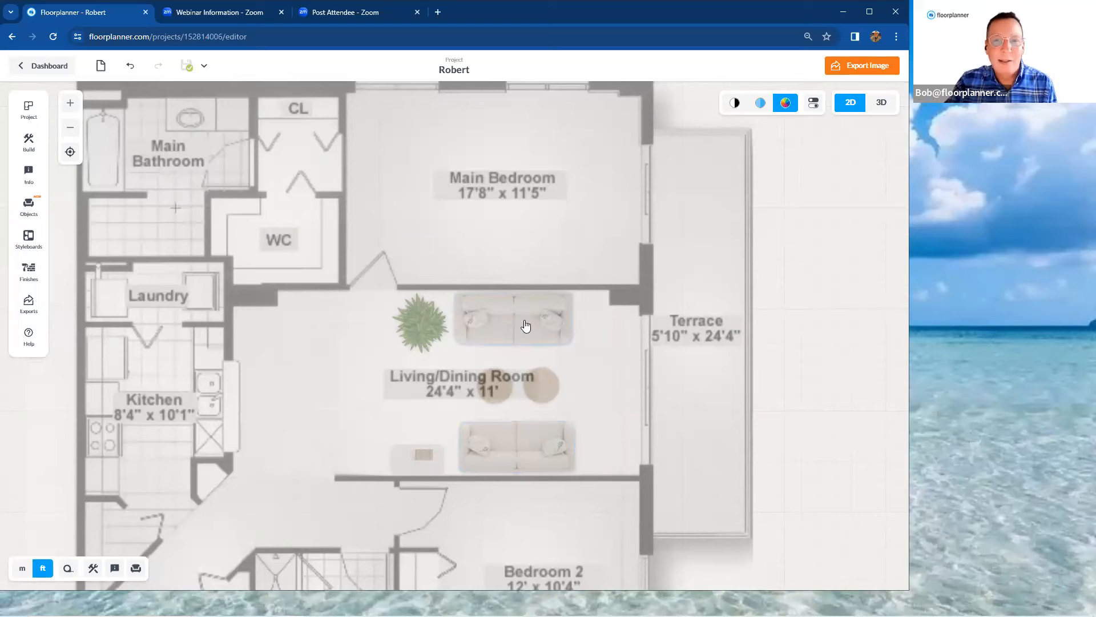
pyautogui.click(33, 151)
pyautogui.click(178, 272)
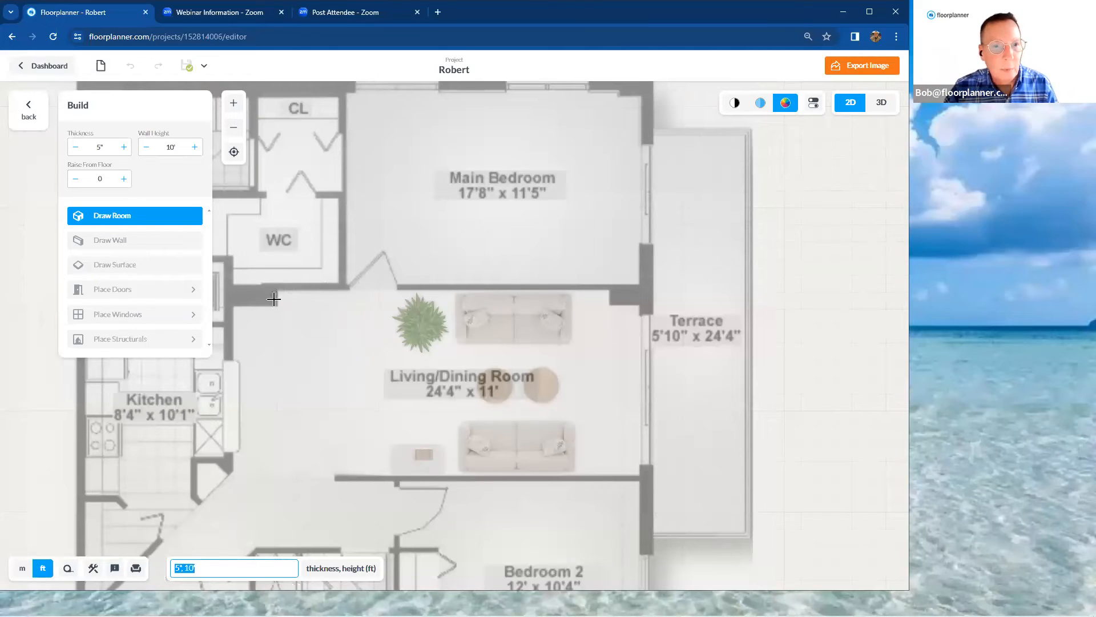
pyautogui.moveTo(275, 287)
pyautogui.mouseDown()
pyautogui.moveTo(497, 399)
pyautogui.moveTo(707, 534)
pyautogui.moveTo(614, 458)
pyautogui.mouseUp()
pyautogui.scroll(2, 707, 534)
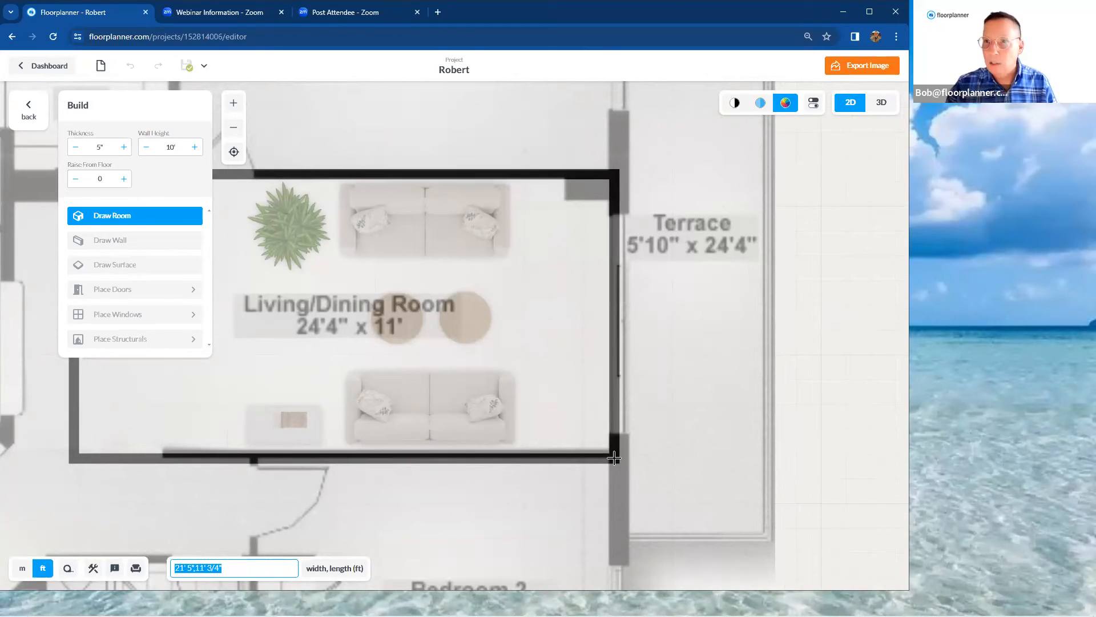
pyautogui.moveTo(614, 458); pyautogui.dragTo(614, 458)
pyautogui.scroll(-3, 615, 458)
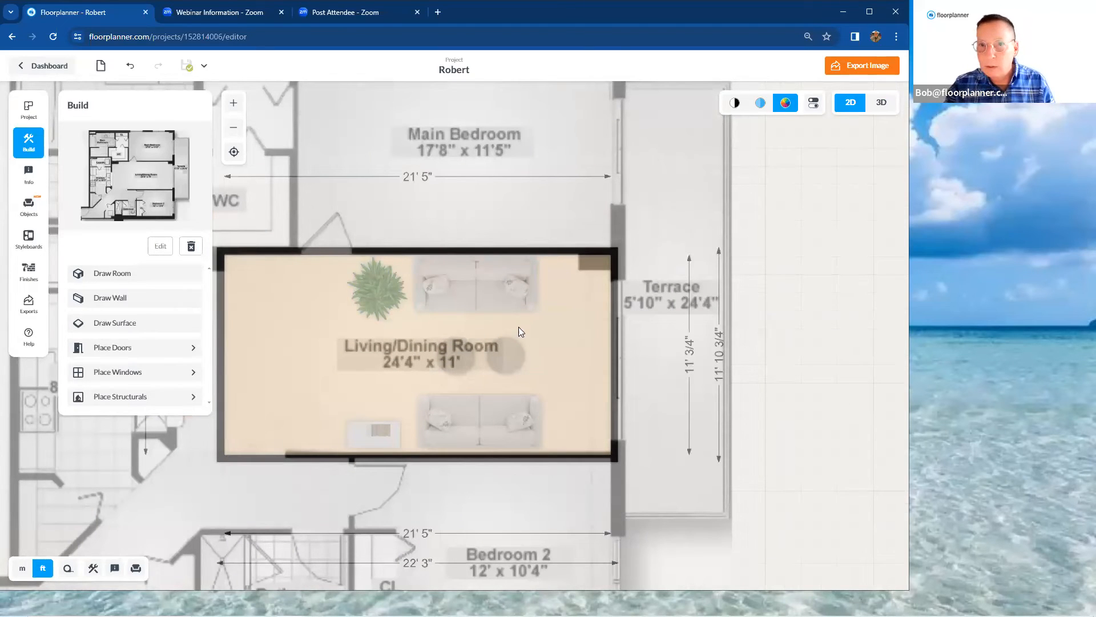
# Set the new room's inside dimension along the terrace side to 11' by moving its lower wall
pyautogui.scroll(2, 702, 356)
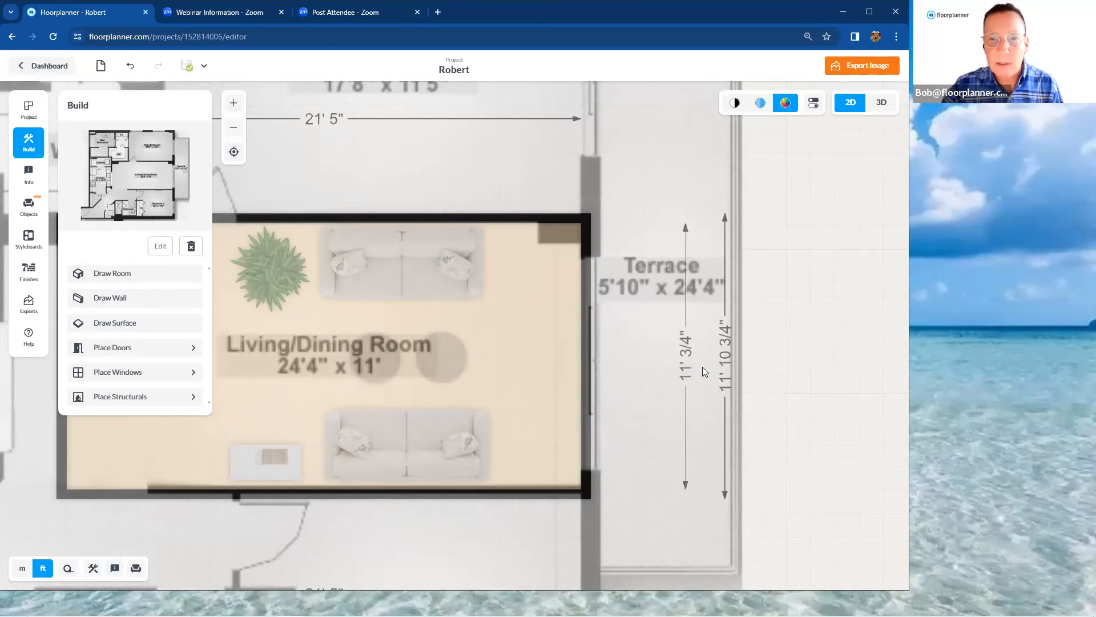
pyautogui.click(685, 372)
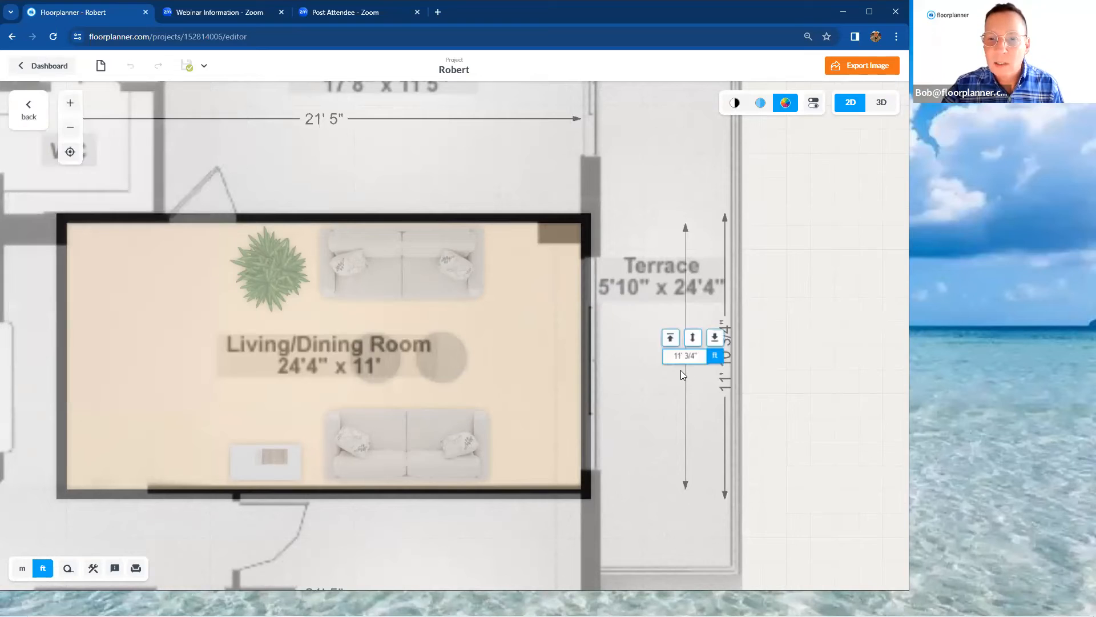
pyautogui.moveTo(673, 357); pyautogui.dragTo(699, 355)
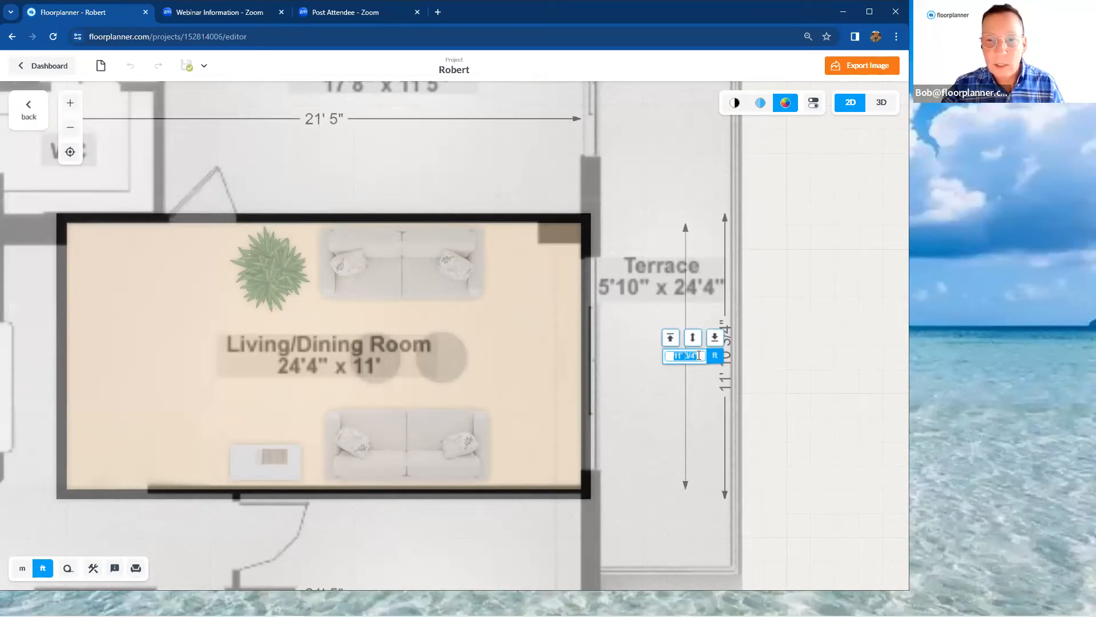
pyautogui.write('11')
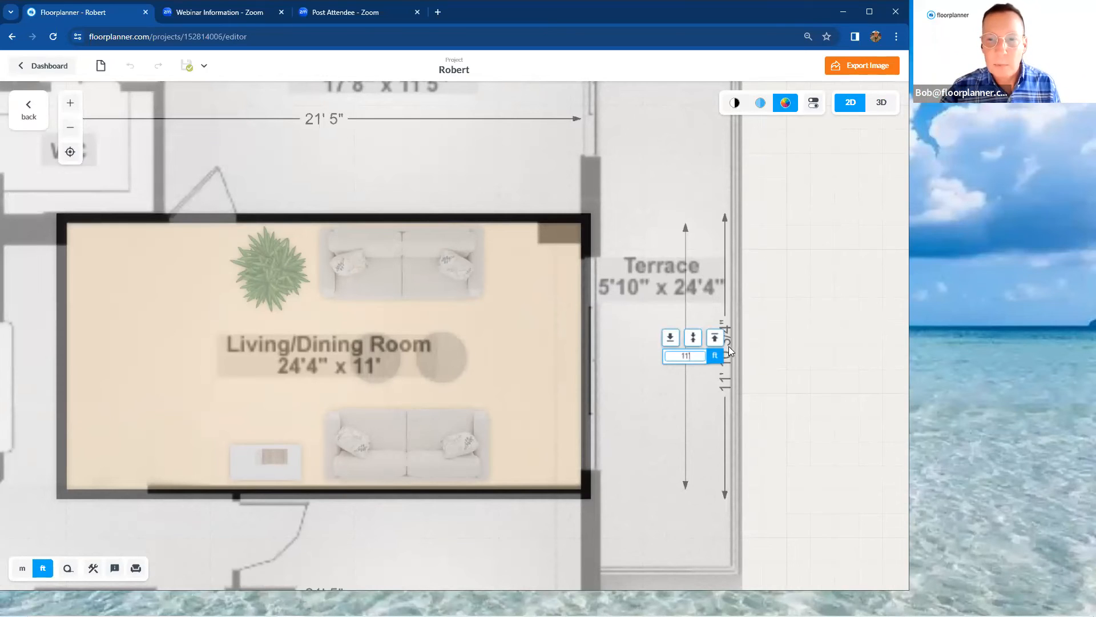
pyautogui.click(716, 344)
pyautogui.click(707, 381)
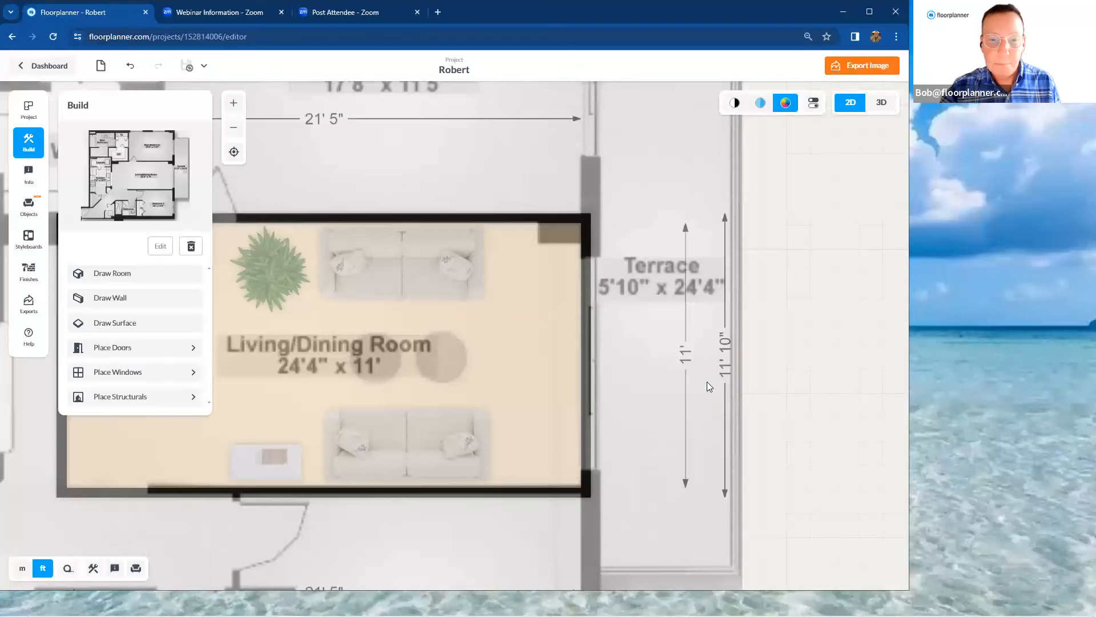
# Place Sliding doors in the Living/Dining Room wall facing the terrace, over the opening in the background plan
pyautogui.scroll(-3, 676, 410)
pyautogui.moveTo(755, 401); pyautogui.dragTo(762, 394)
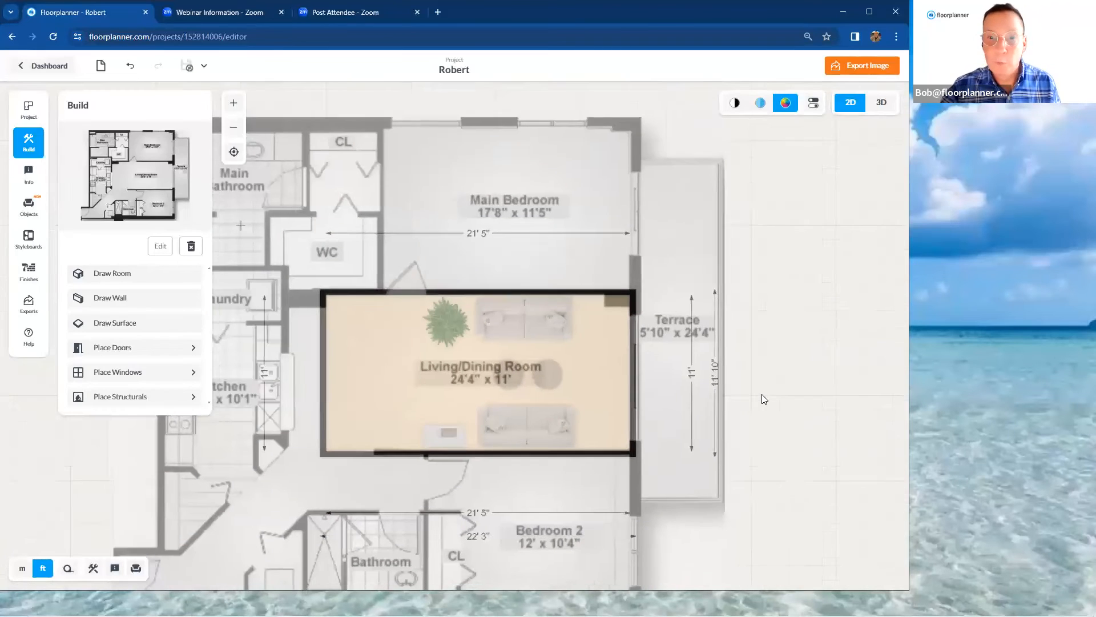
pyautogui.scroll(-3, 762, 394)
pyautogui.scroll(2, 684, 354)
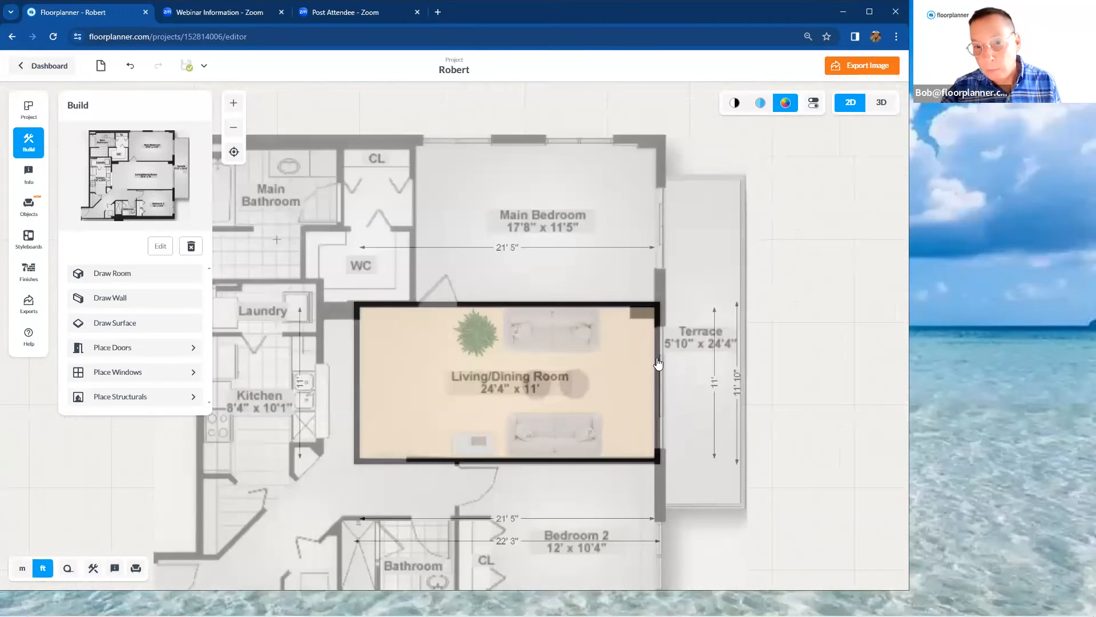
pyautogui.scroll(2, 668, 396)
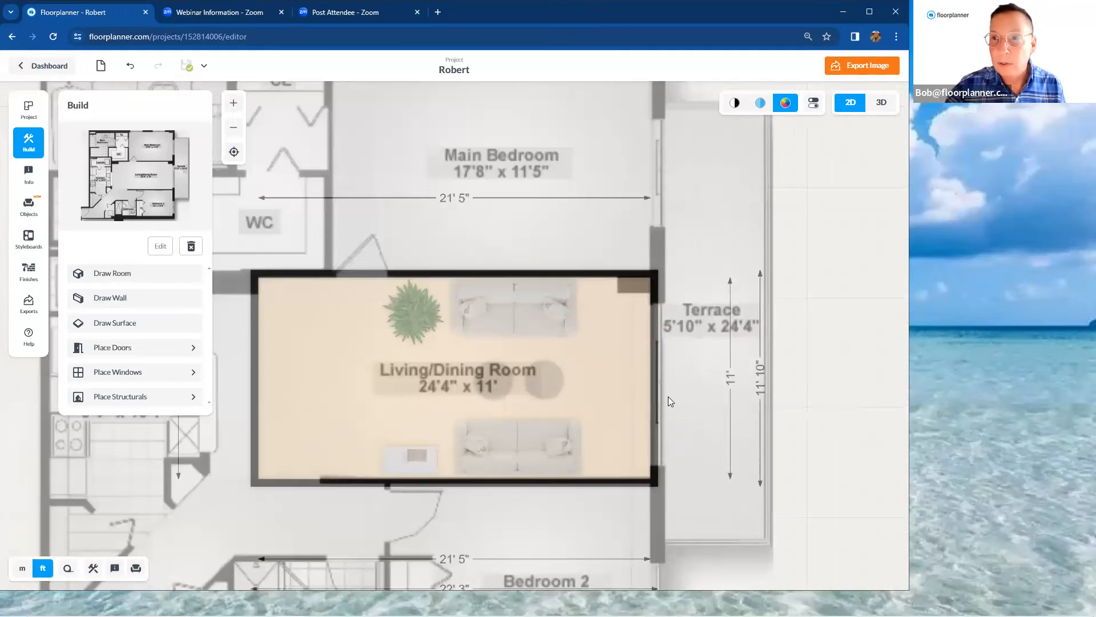
pyautogui.click(150, 324)
pyautogui.click(151, 345)
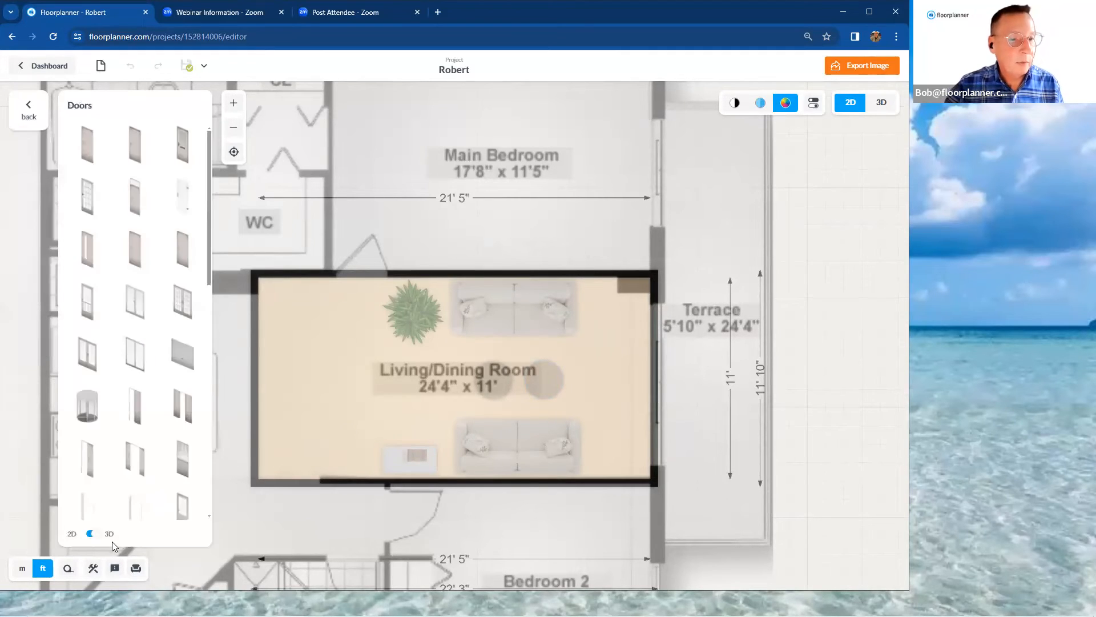
pyautogui.click(92, 536)
pyautogui.click(97, 535)
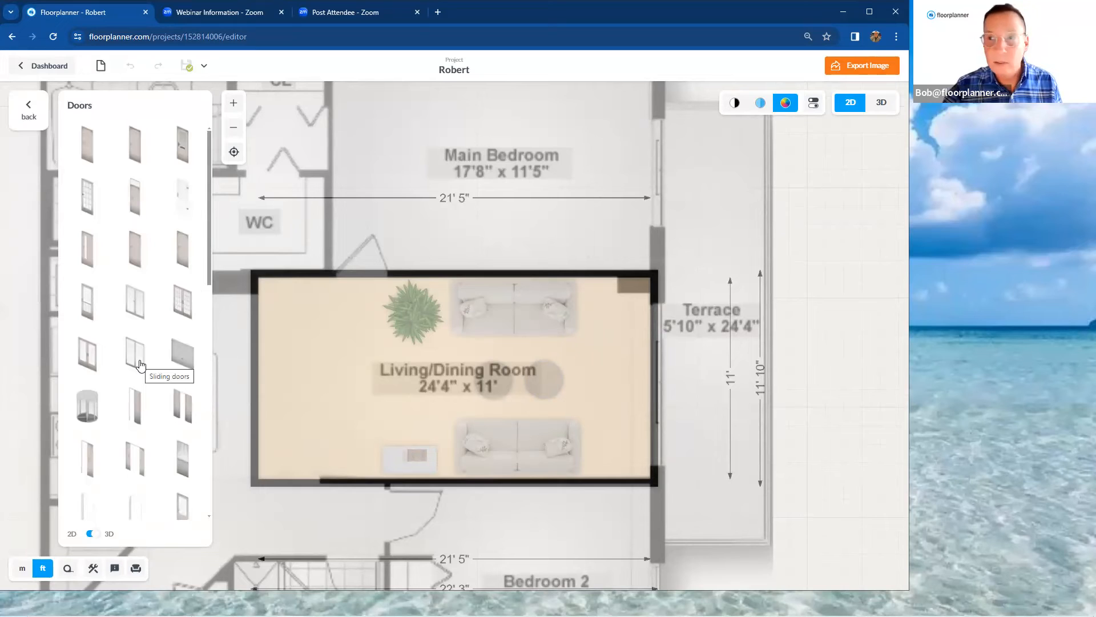
pyautogui.moveTo(141, 365); pyautogui.dragTo(680, 383)
pyautogui.scroll(3, 670, 400)
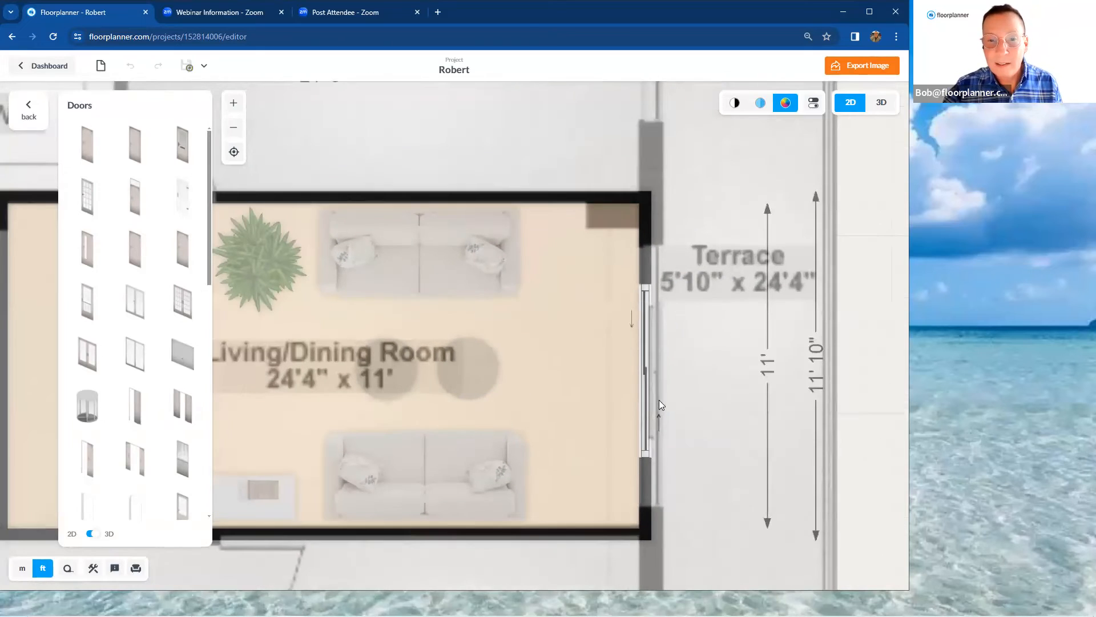
# Widen the terrace sliding doors at both ends to fill the full opening shown in the background plan
pyautogui.click(646, 407)
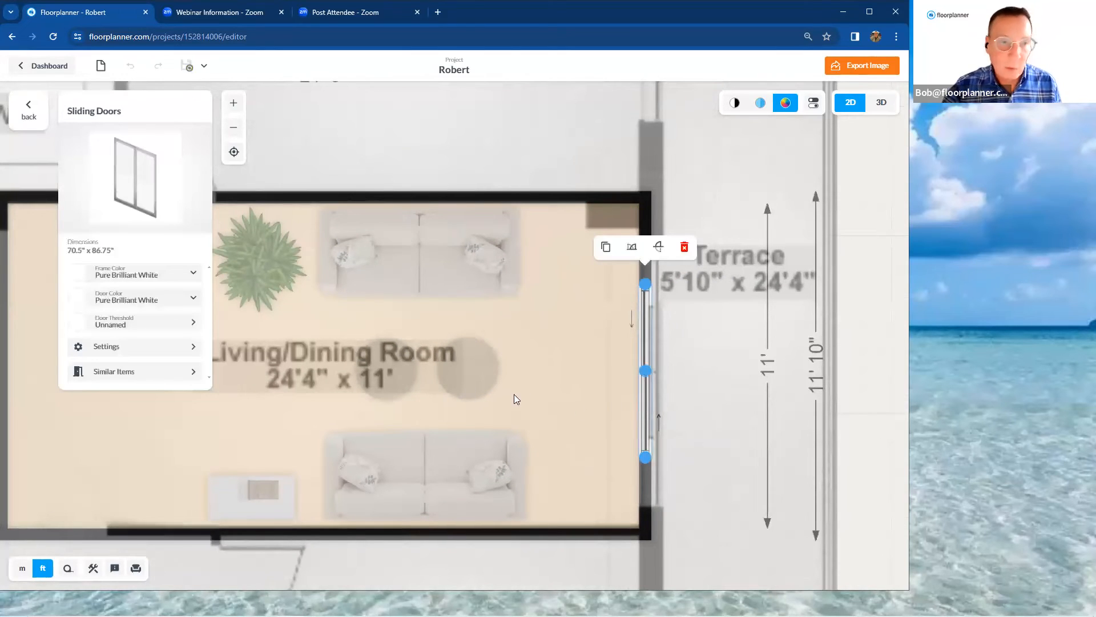
pyautogui.click(123, 347)
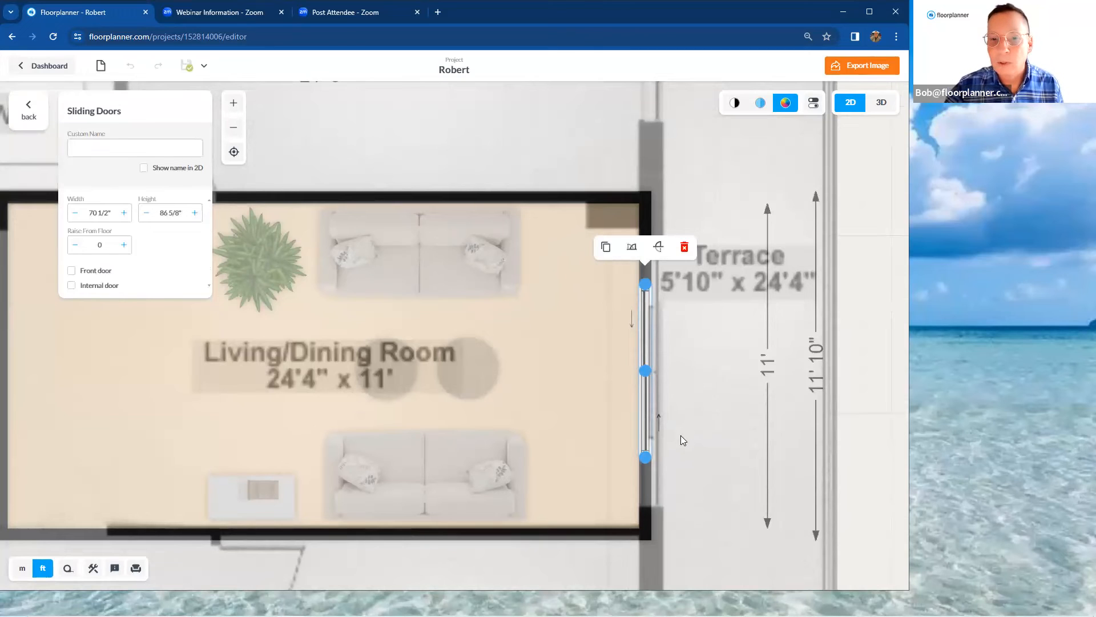
pyautogui.moveTo(643, 457); pyautogui.dragTo(644, 508)
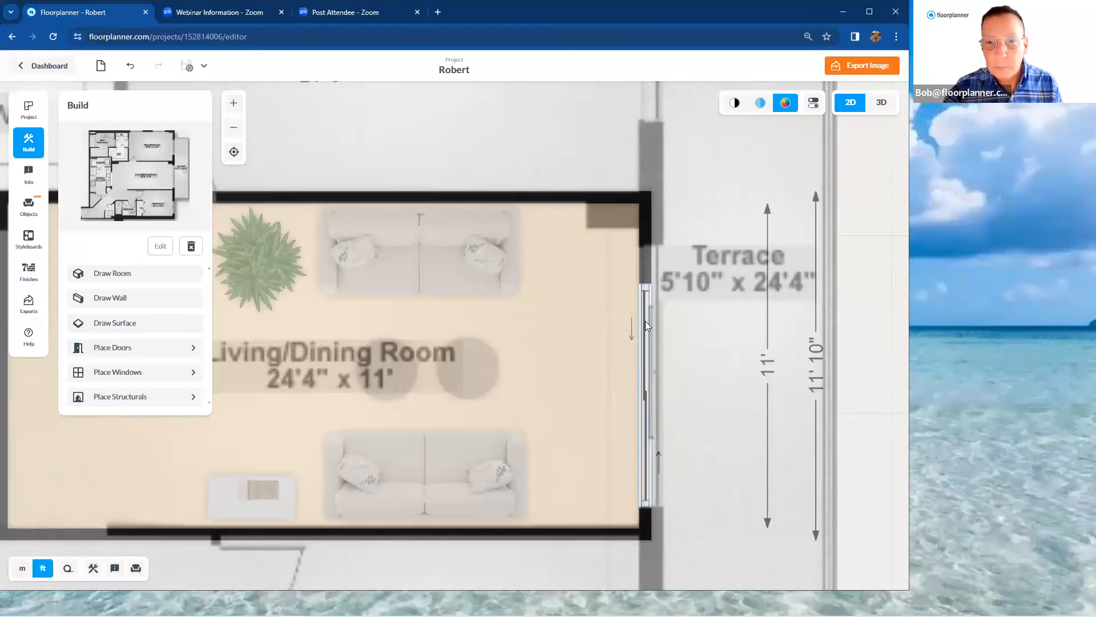
pyautogui.click(645, 286)
pyautogui.moveTo(646, 286); pyautogui.dragTo(645, 245)
# Draw walls around the Main Bedroom, about 18' by 11' 5", joining them to the Living/Dining Room's upper wall
pyautogui.scroll(-5, 694, 273)
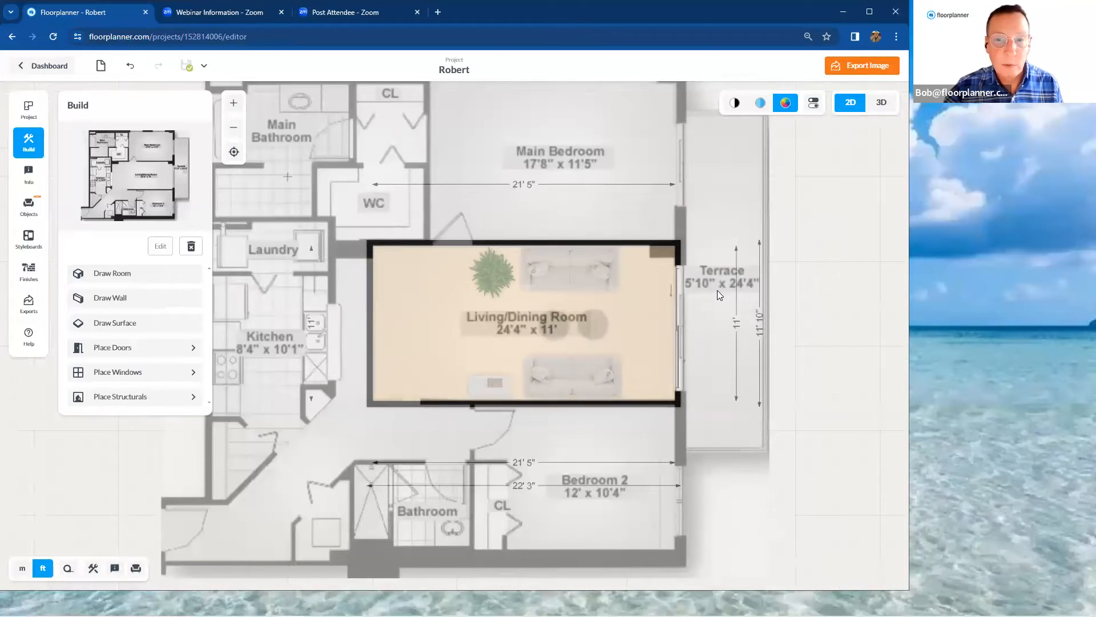
pyautogui.scroll(-2, 719, 294)
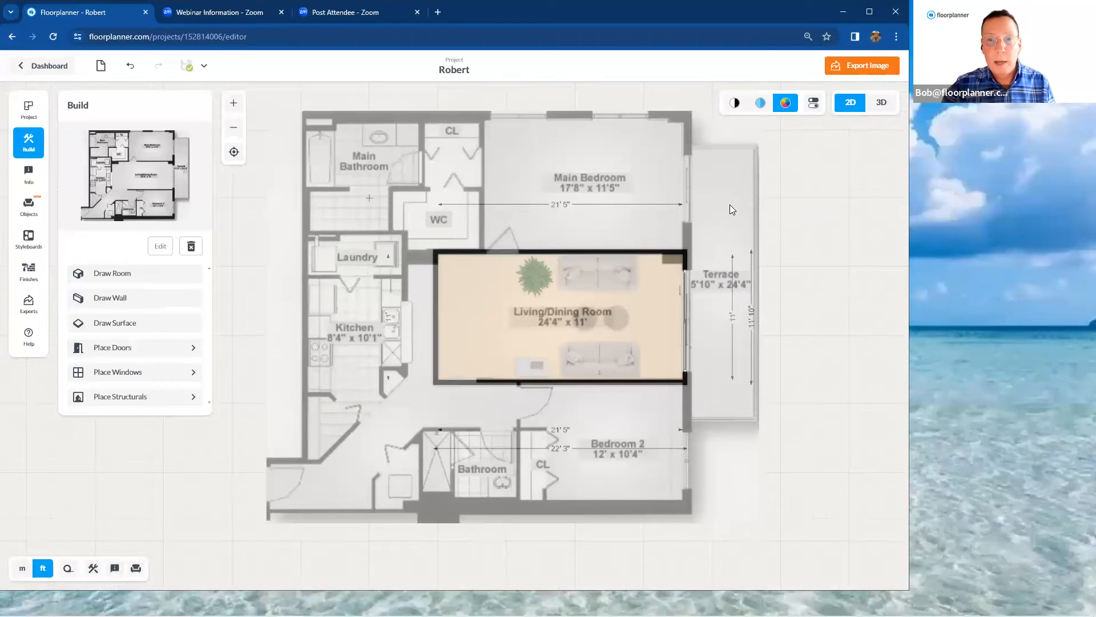
pyautogui.click(127, 285)
pyautogui.click(127, 297)
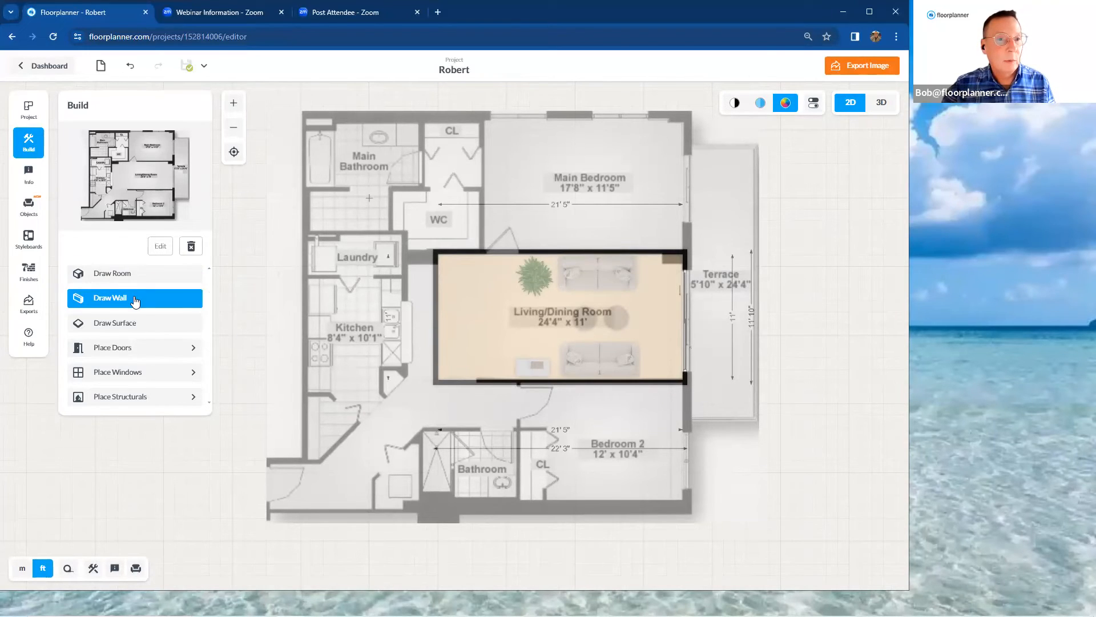
pyautogui.click(482, 250)
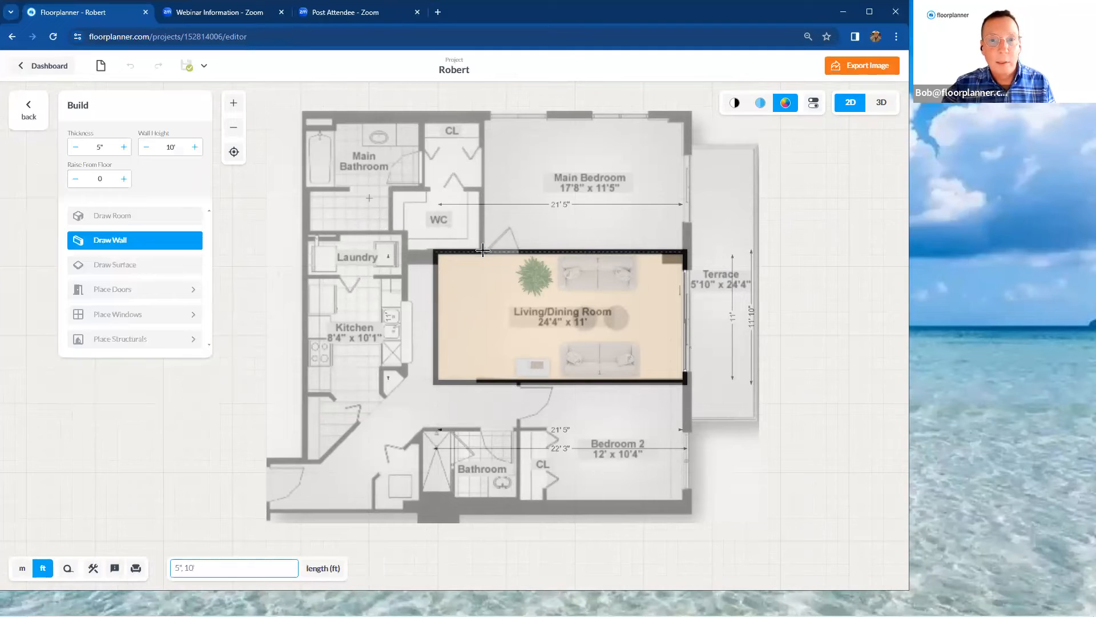
pyautogui.click(482, 120)
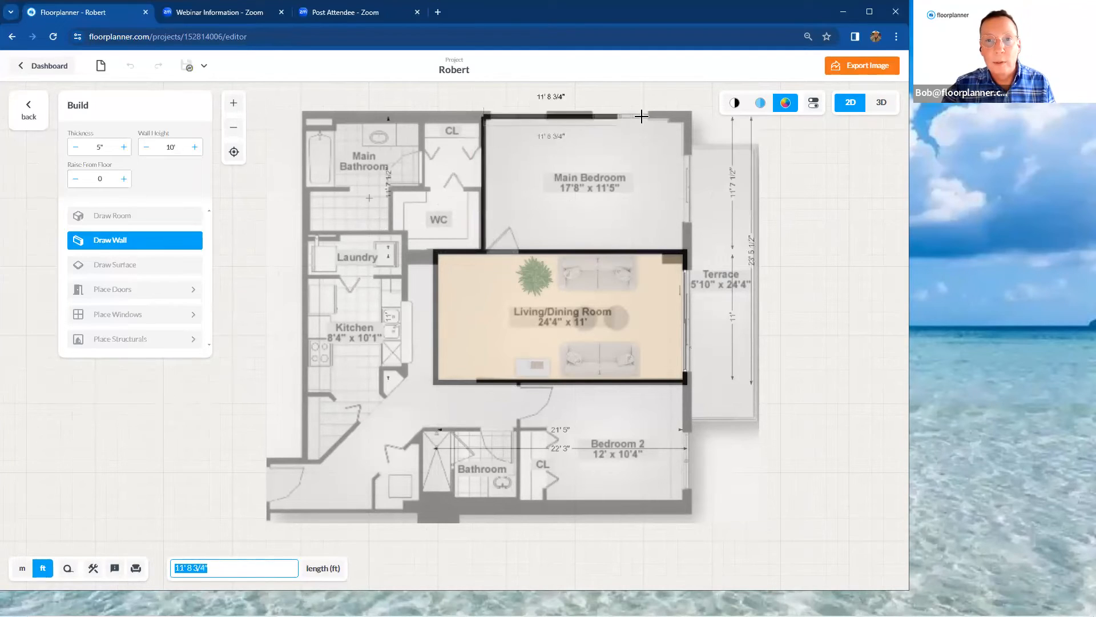
pyautogui.click(687, 118)
pyautogui.click(686, 252)
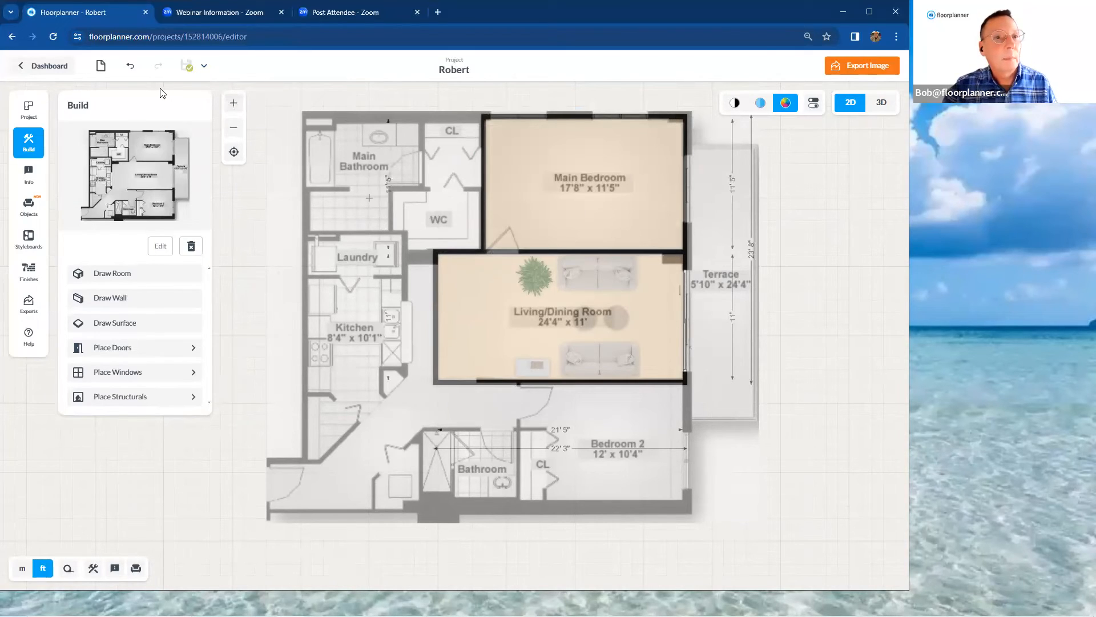
# Undo the three walls drawn around the Main Bedroom
pyautogui.click(130, 66)
pyautogui.click(130, 66)
pyautogui.click(130, 65)
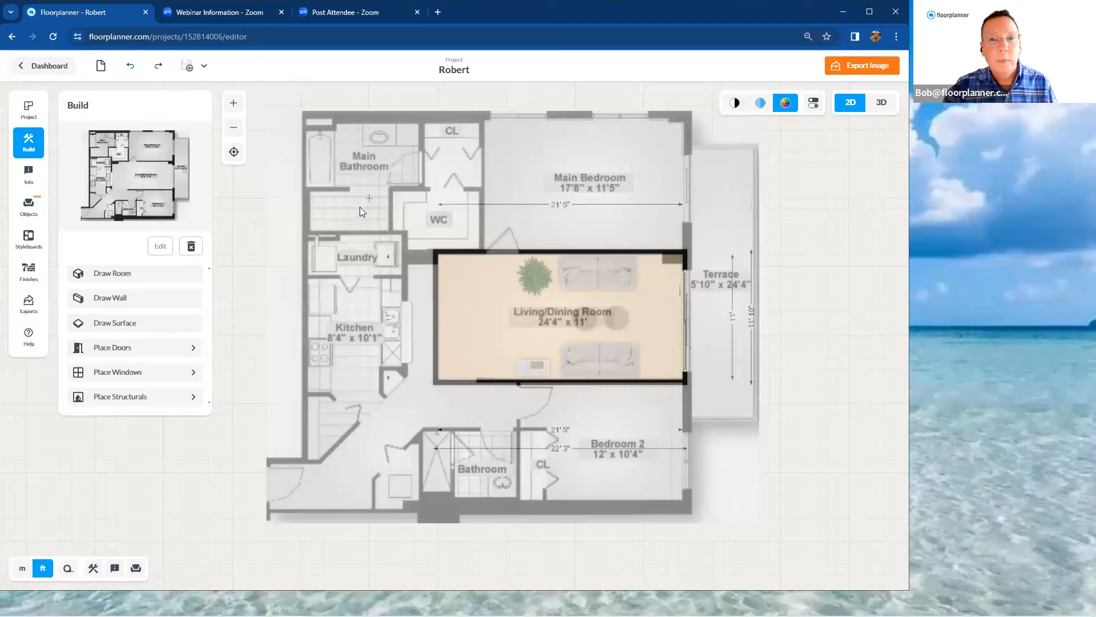
# Hide the background floor plan image so only the drawn room, its furniture and dimensions remain
pyautogui.scroll(-3, 388, 208)
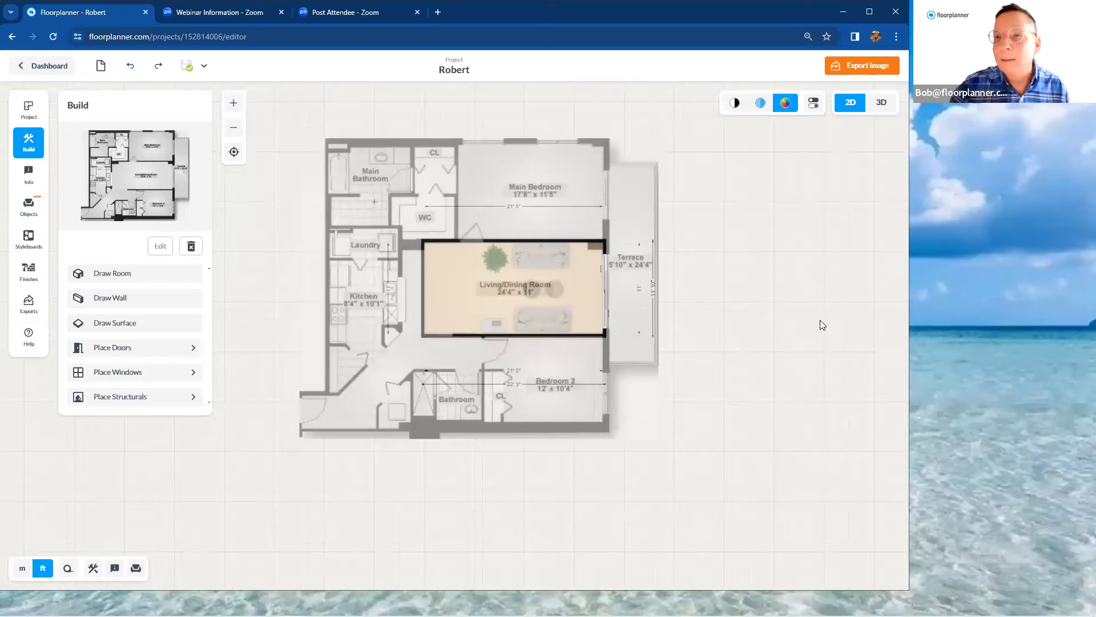
pyautogui.hotkey('ctrl', 'y')
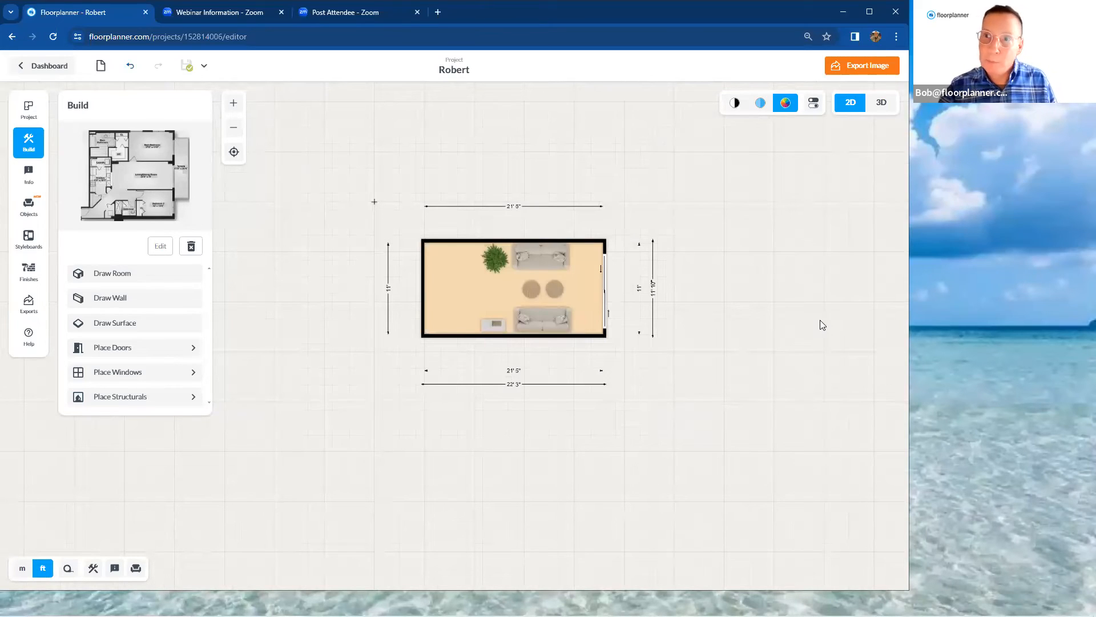
pyautogui.hotkey('ctrl', 'z')
pyautogui.hotkey('ctrl', 'y')
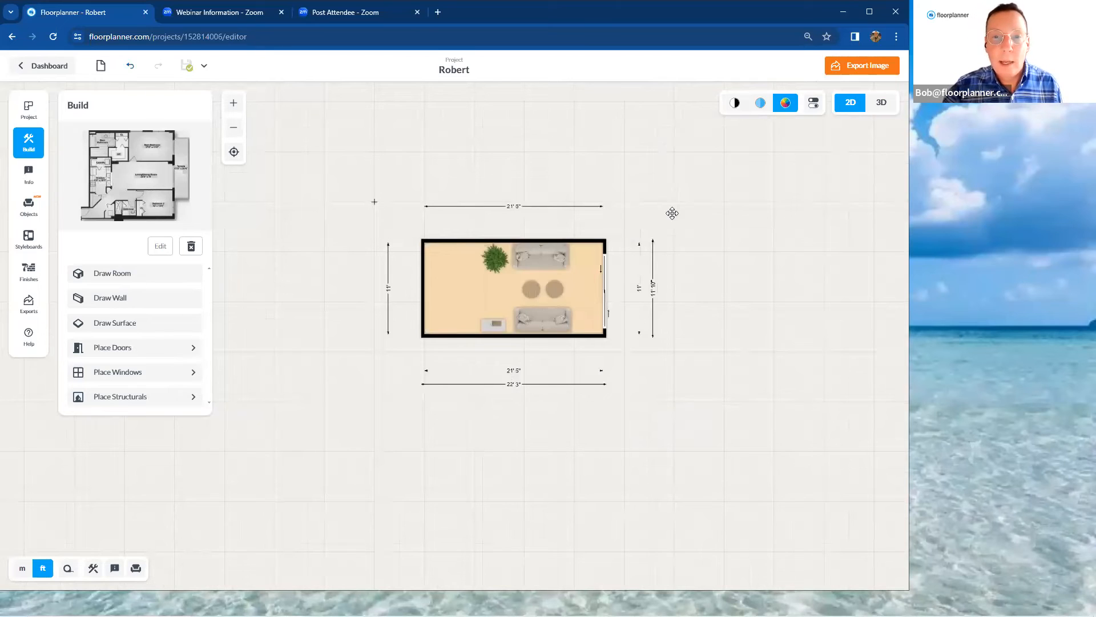
pyautogui.scroll(2, 675, 244)
pyautogui.scroll(2, 731, 211)
pyautogui.moveTo(731, 211); pyautogui.dragTo(759, 181)
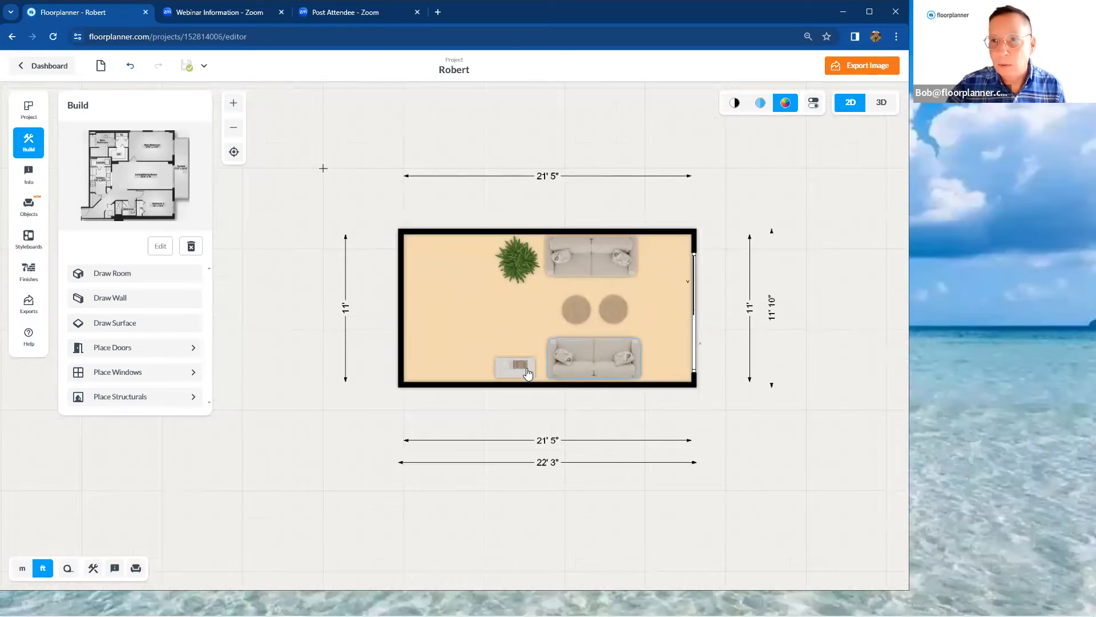
# Try the Bathroom and Home Office room types on the room, and assign Living from the House category
pyautogui.click(495, 314)
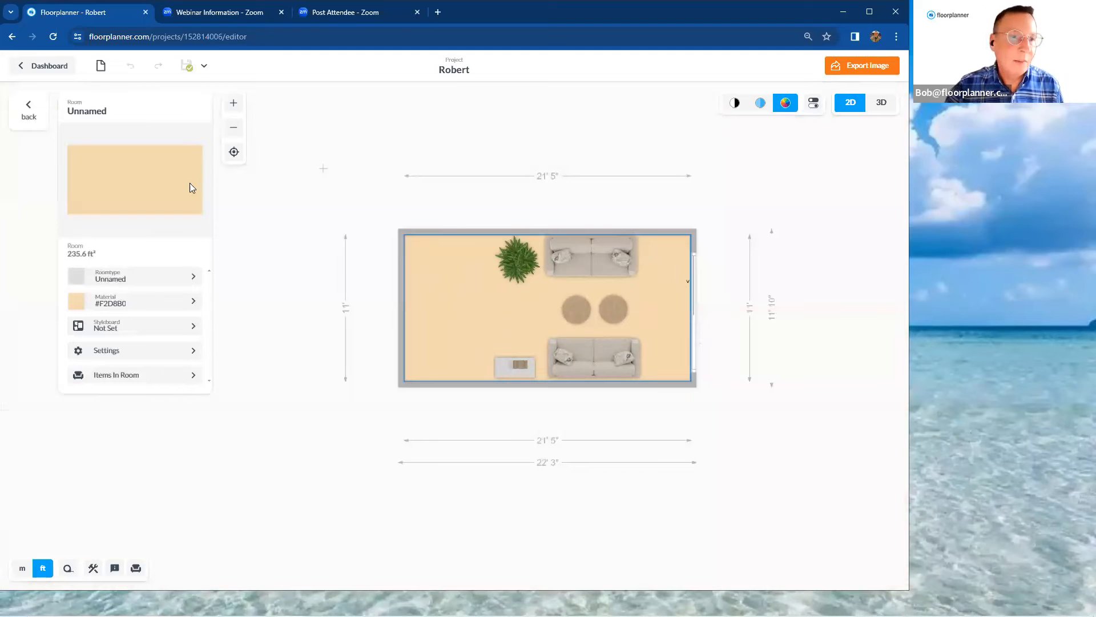
pyautogui.click(159, 283)
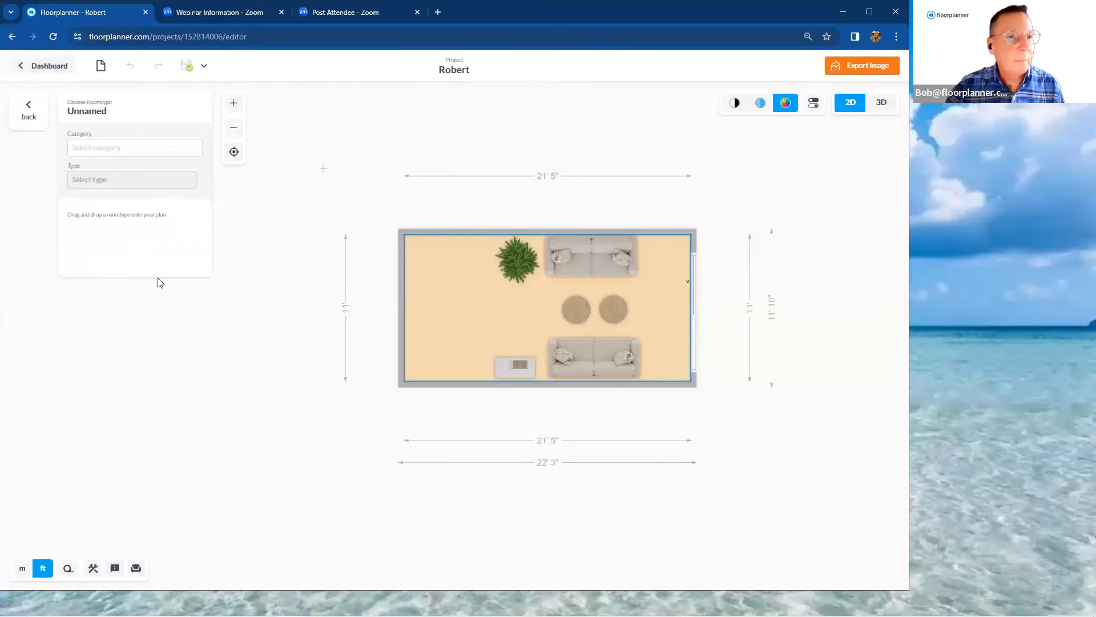
pyautogui.click(150, 151)
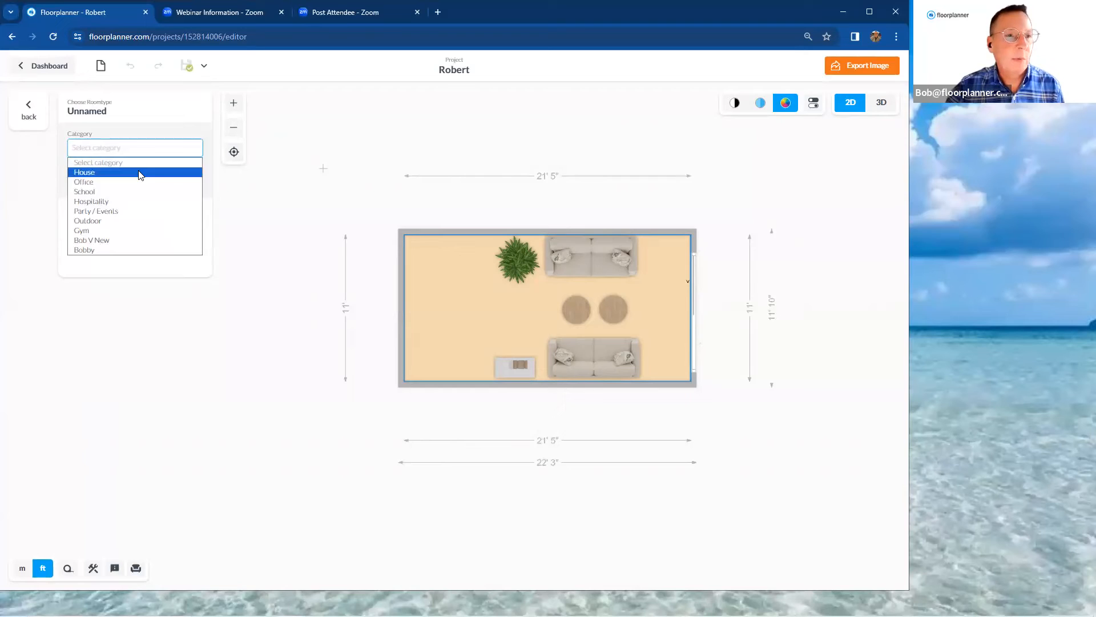
pyautogui.click(143, 173)
pyautogui.click(117, 264)
pyautogui.click(119, 300)
pyautogui.click(118, 318)
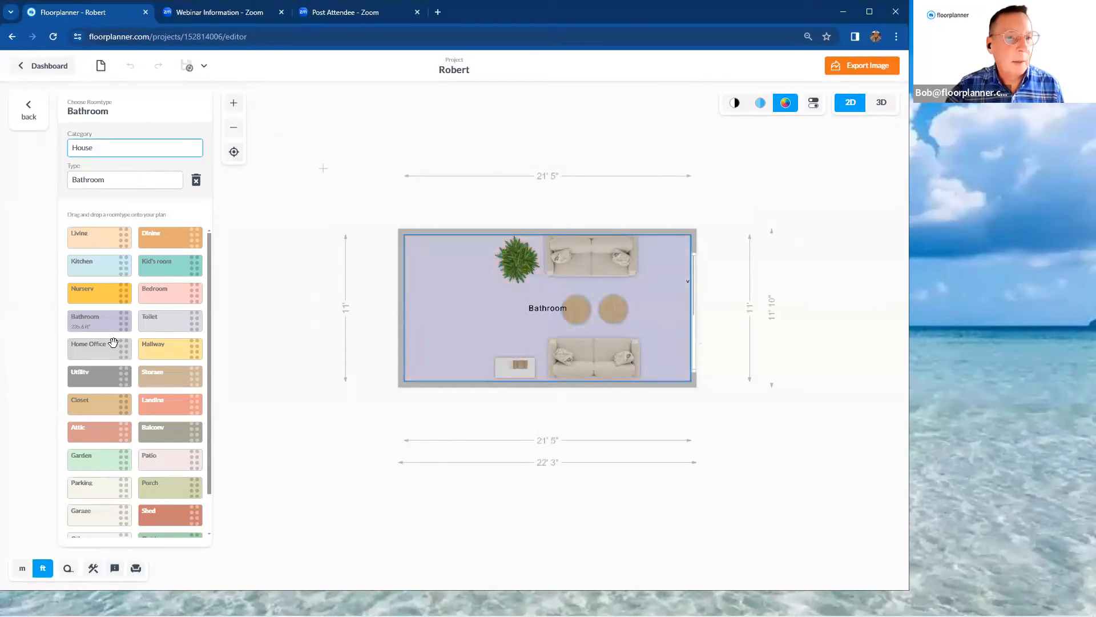
pyautogui.click(113, 347)
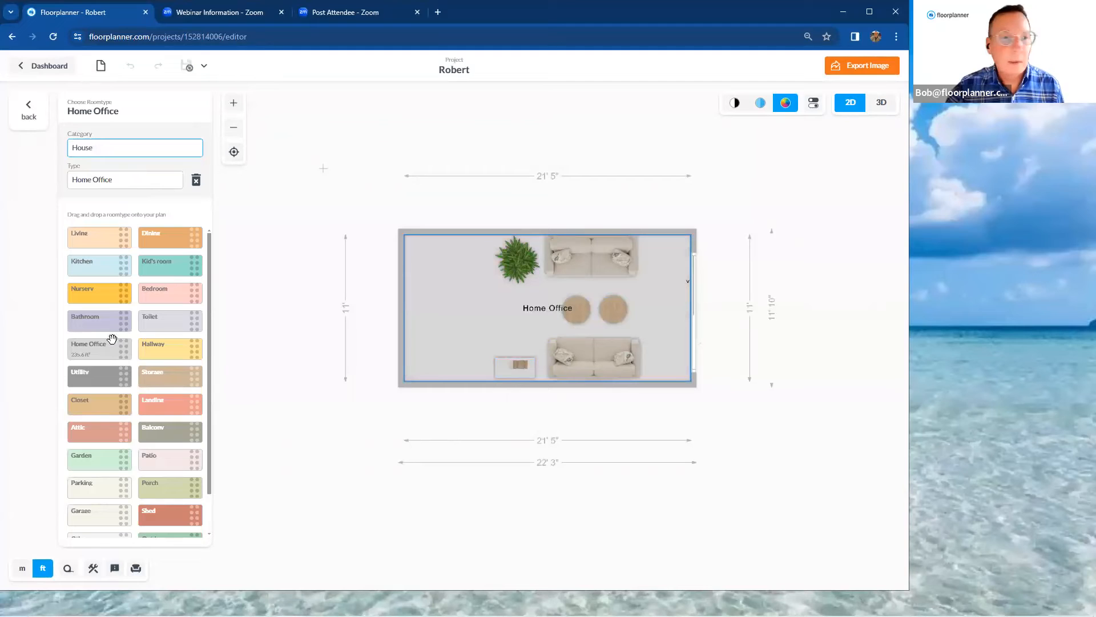
pyautogui.click(105, 239)
pyautogui.click(499, 221)
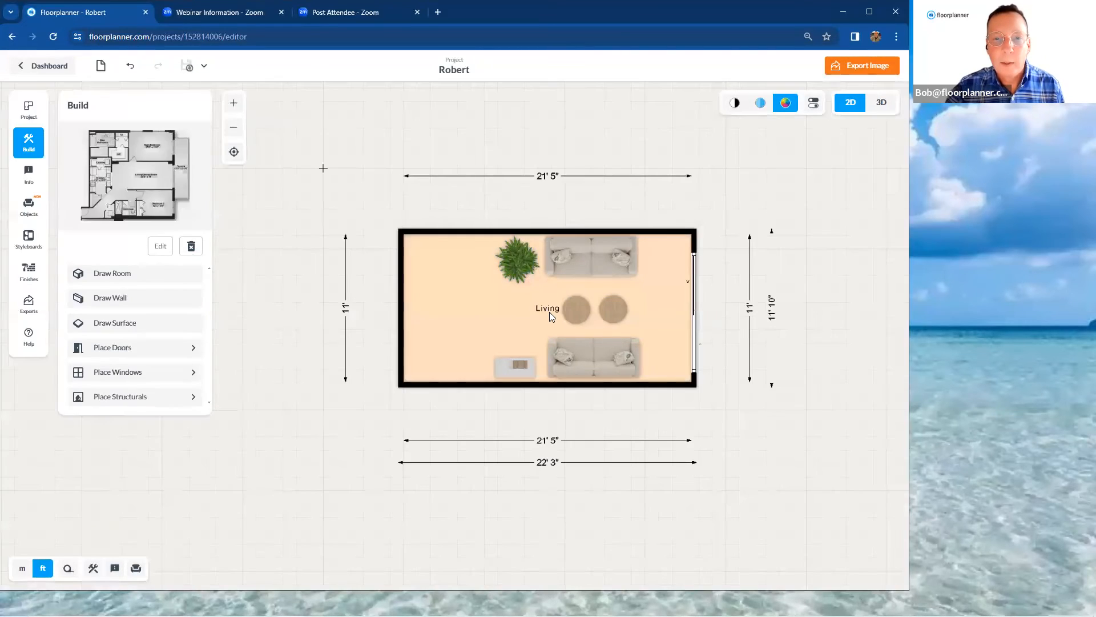
# Move the Living label into the room's empty upper-left corner, clear of the furniture
pyautogui.moveTo(548, 310); pyautogui.dragTo(490, 295)
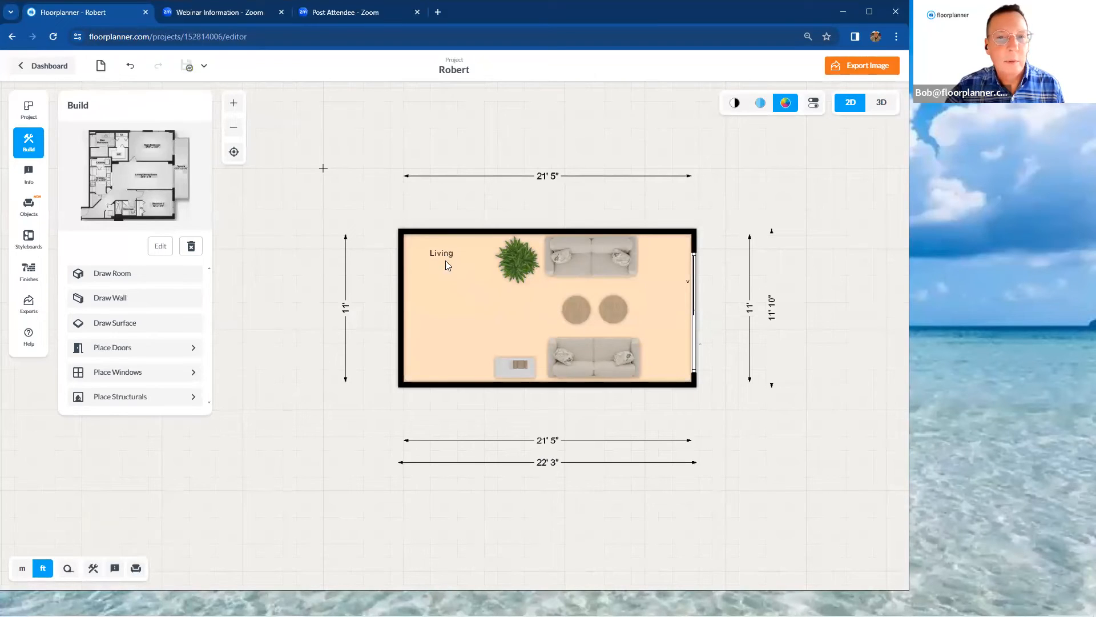
pyautogui.click(455, 293)
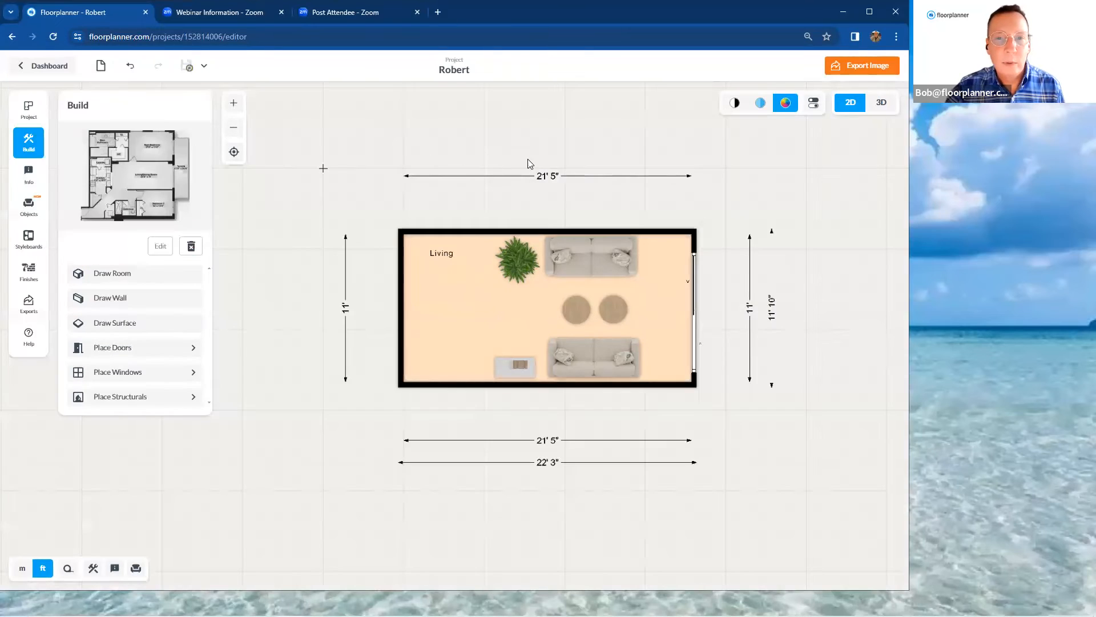
pyautogui.click(528, 159)
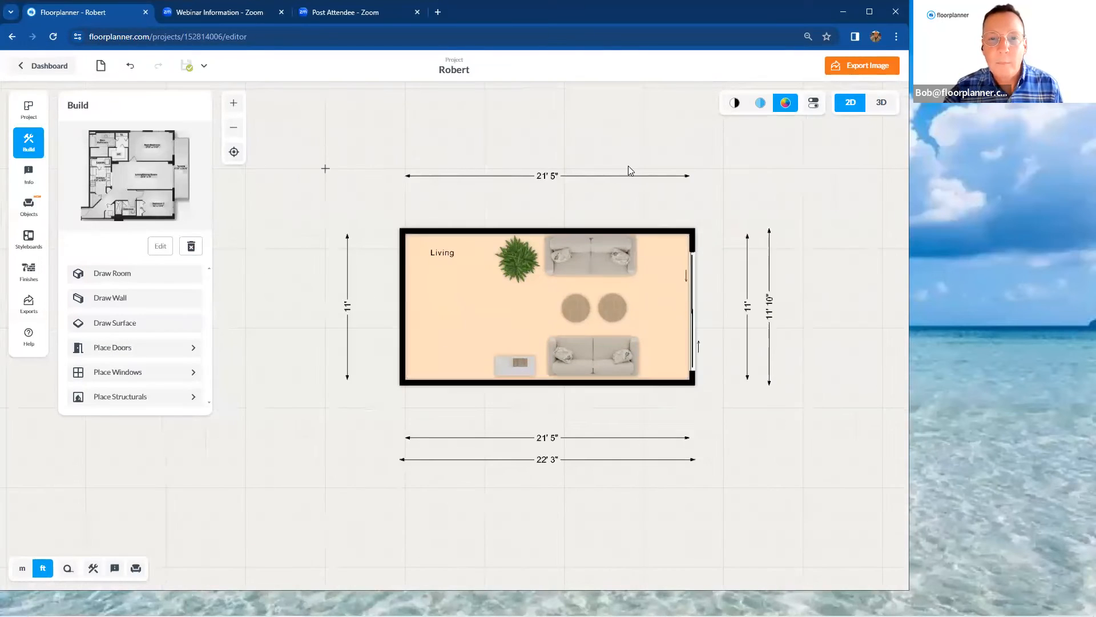
# Preview the 2D plan in black and white and with line-drawn furniture on colored floors, and return it to full color
pyautogui.click(734, 106)
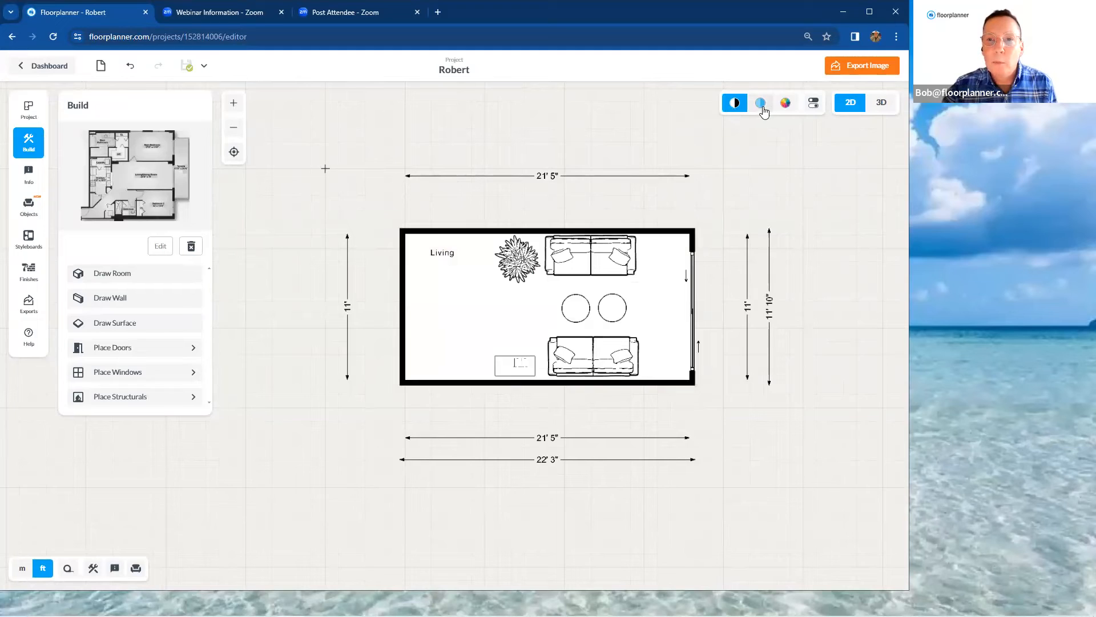
pyautogui.click(761, 106)
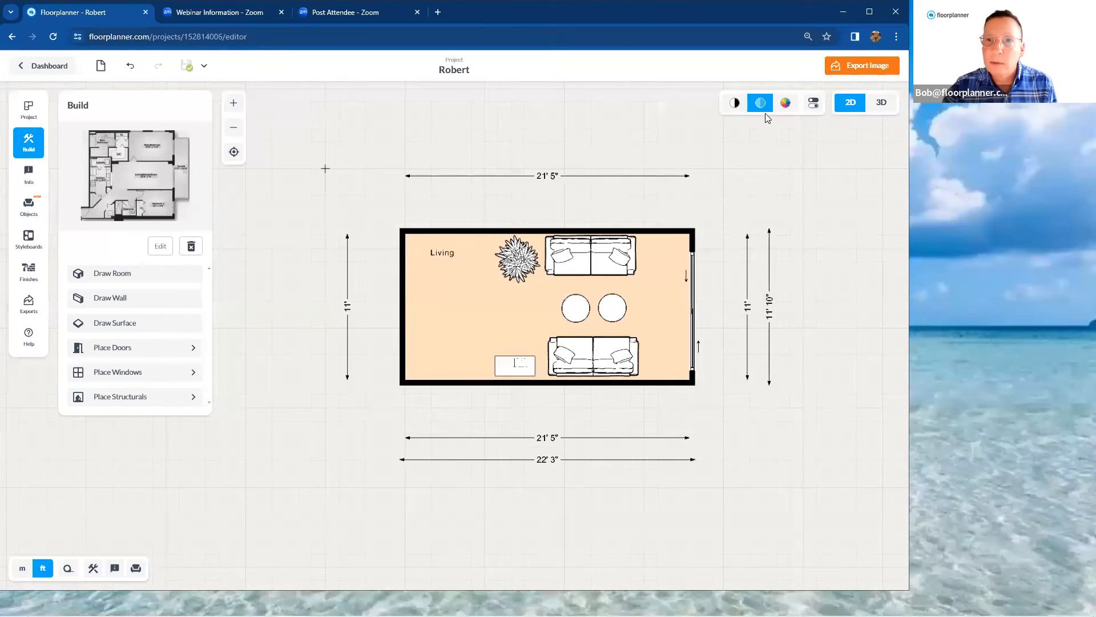
pyautogui.click(786, 106)
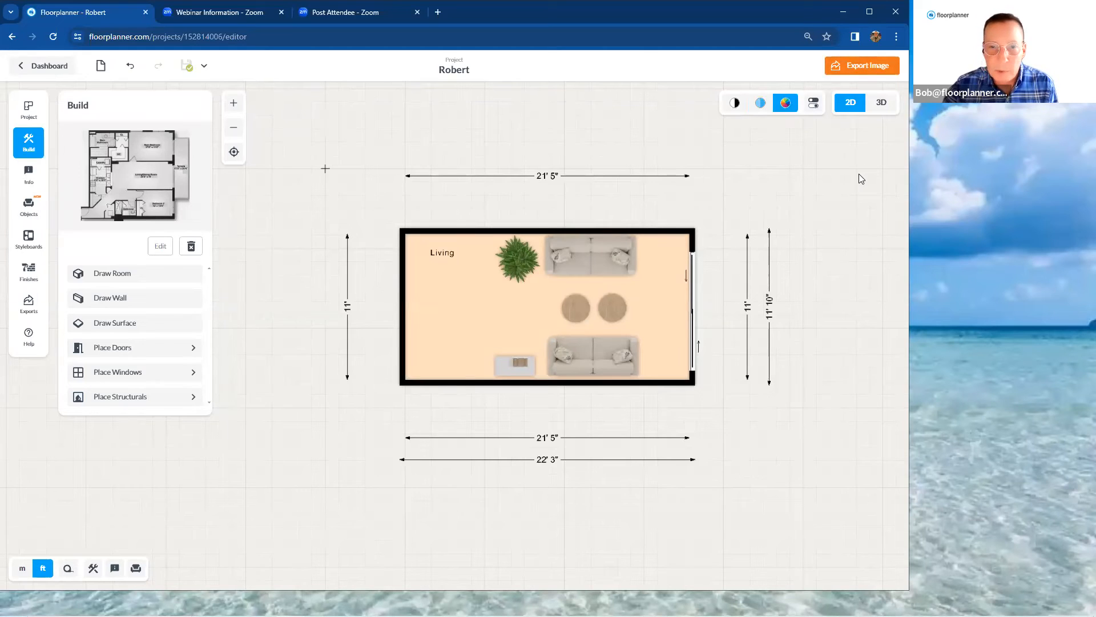
# Search the wood materials for "nordic" and apply Nordic Ash Harmony to the Living room floor
pyautogui.scroll(-3, 858, 179)
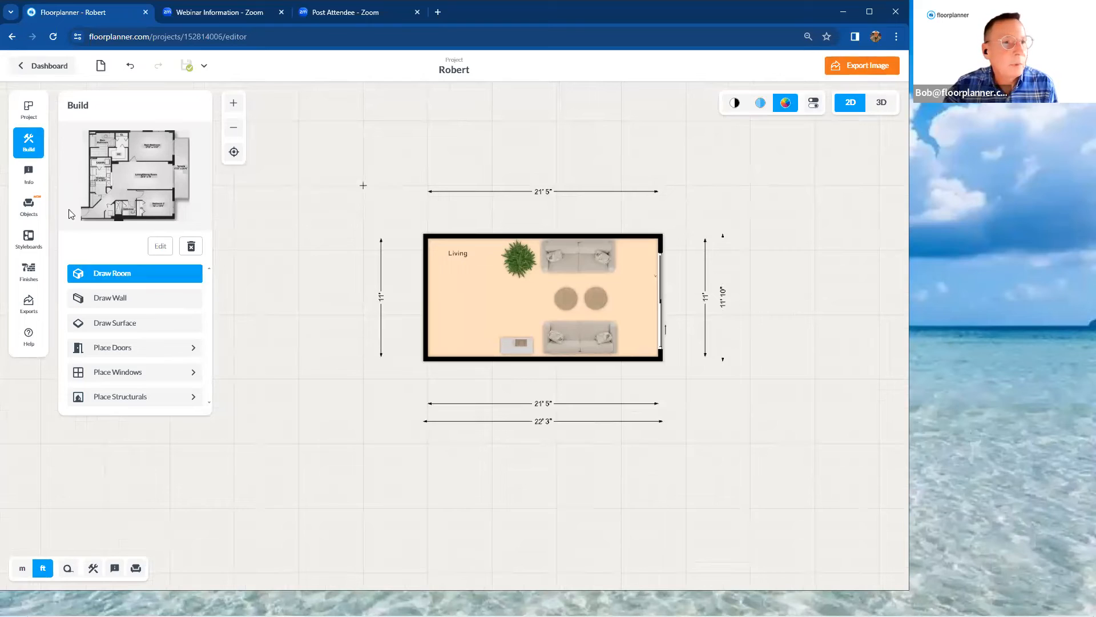
pyautogui.click(29, 271)
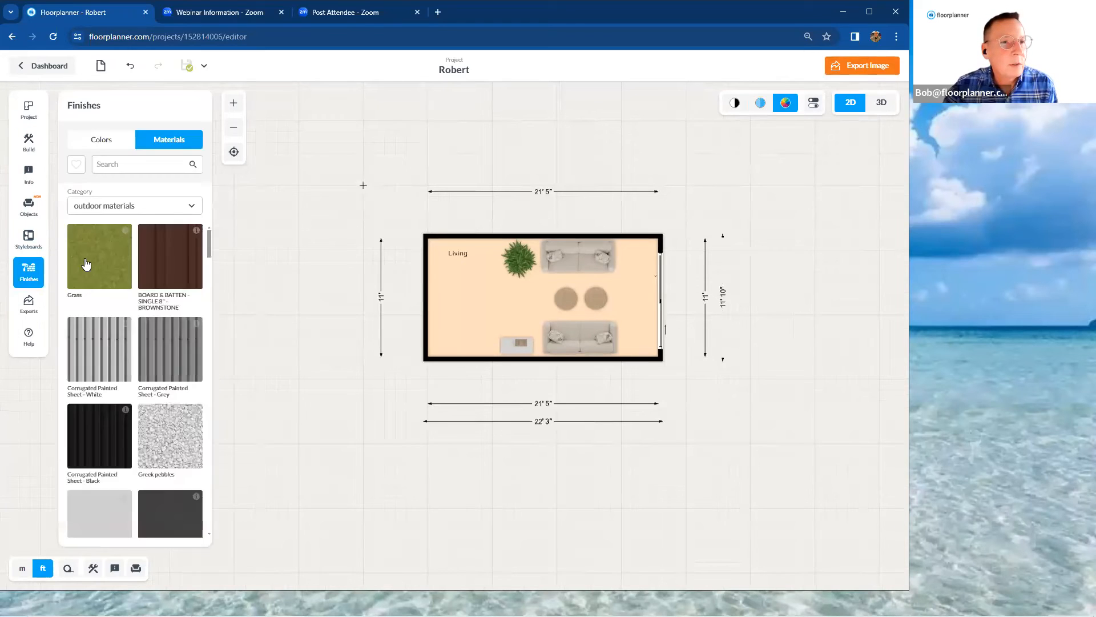
pyautogui.click(177, 207)
pyautogui.click(166, 229)
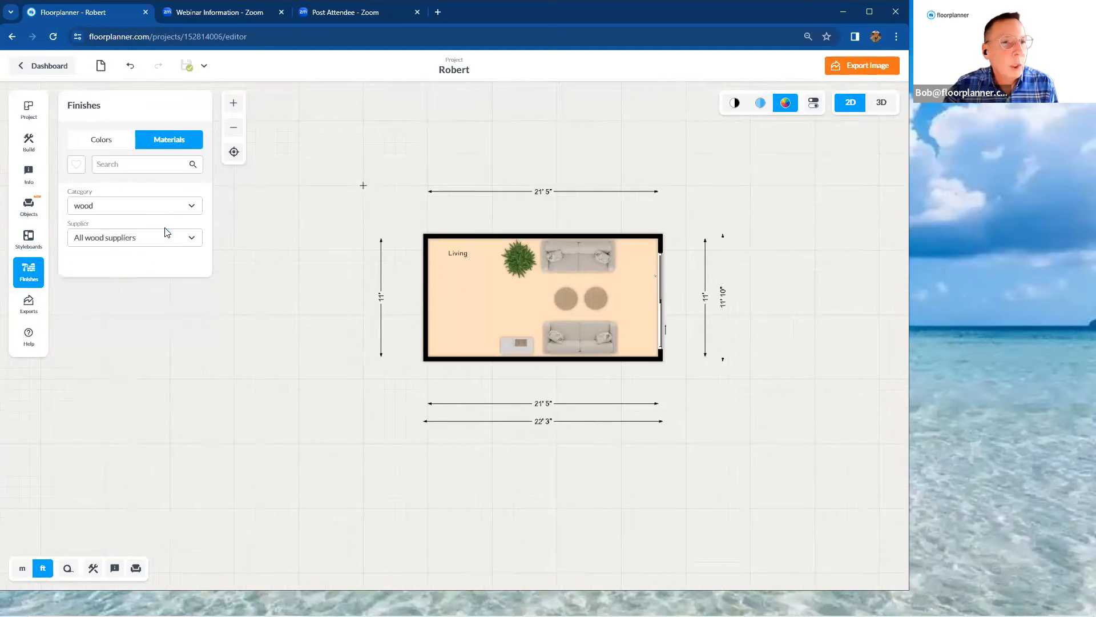
pyautogui.click(145, 164)
pyautogui.write('nordic')
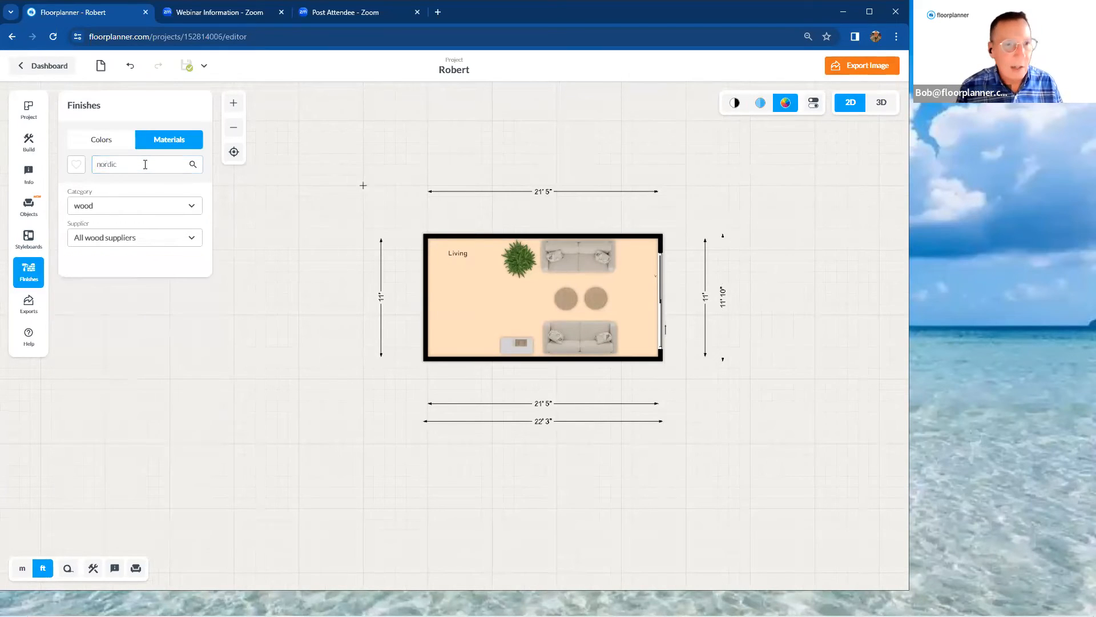
pyautogui.moveTo(172, 385); pyautogui.dragTo(504, 306)
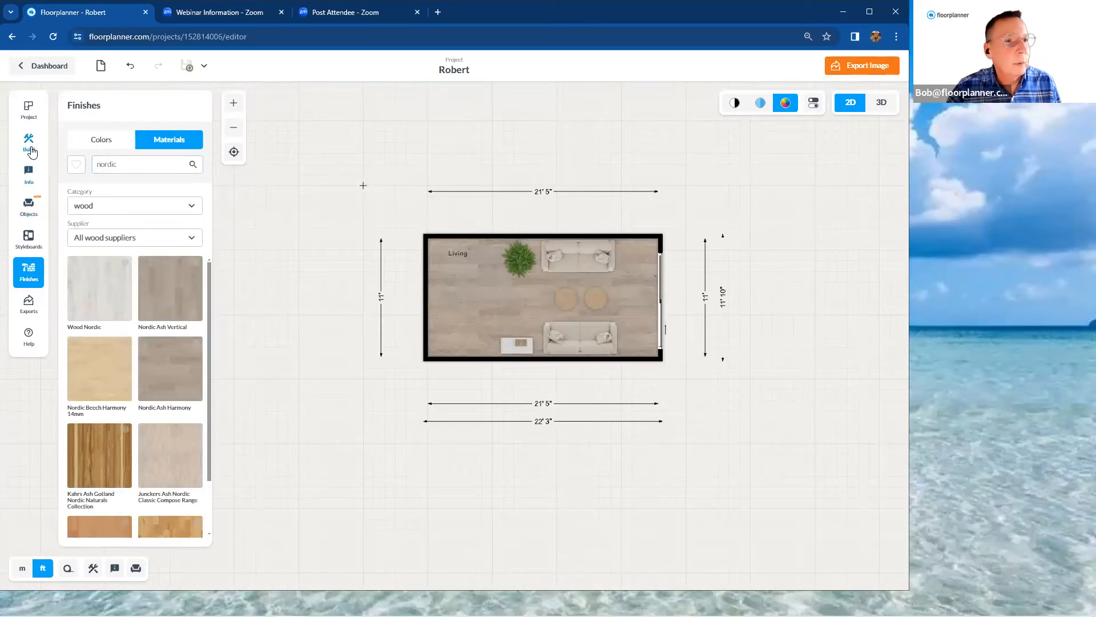
# Browse the Benjamin Moore Historical Colours and pick the grey-blue HC-149 after trying HC-152
pyautogui.click(89, 146)
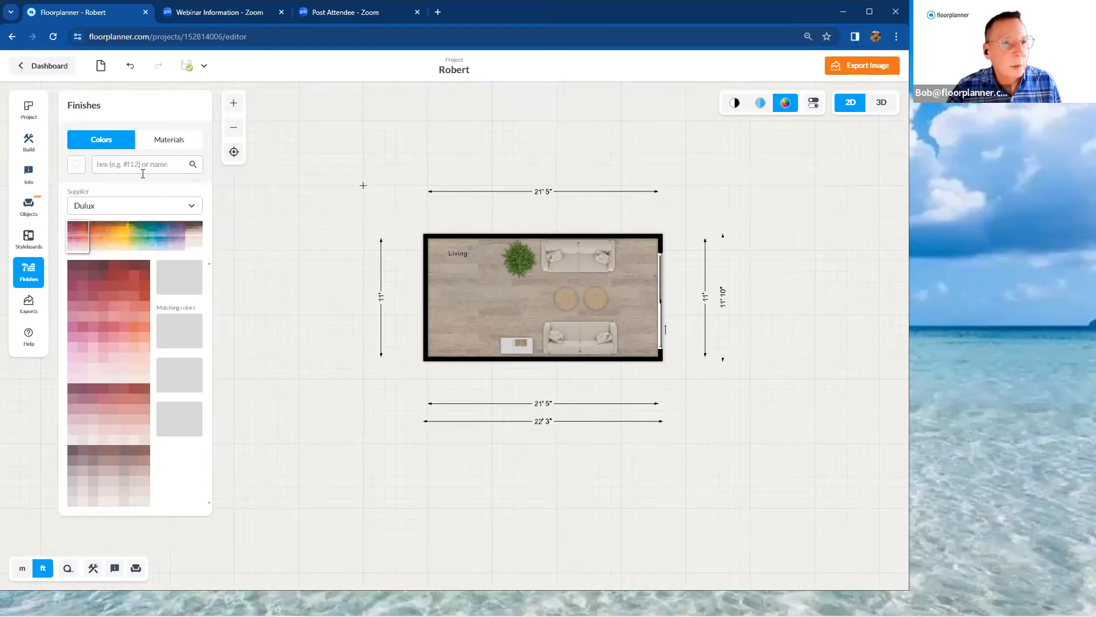
pyautogui.click(176, 207)
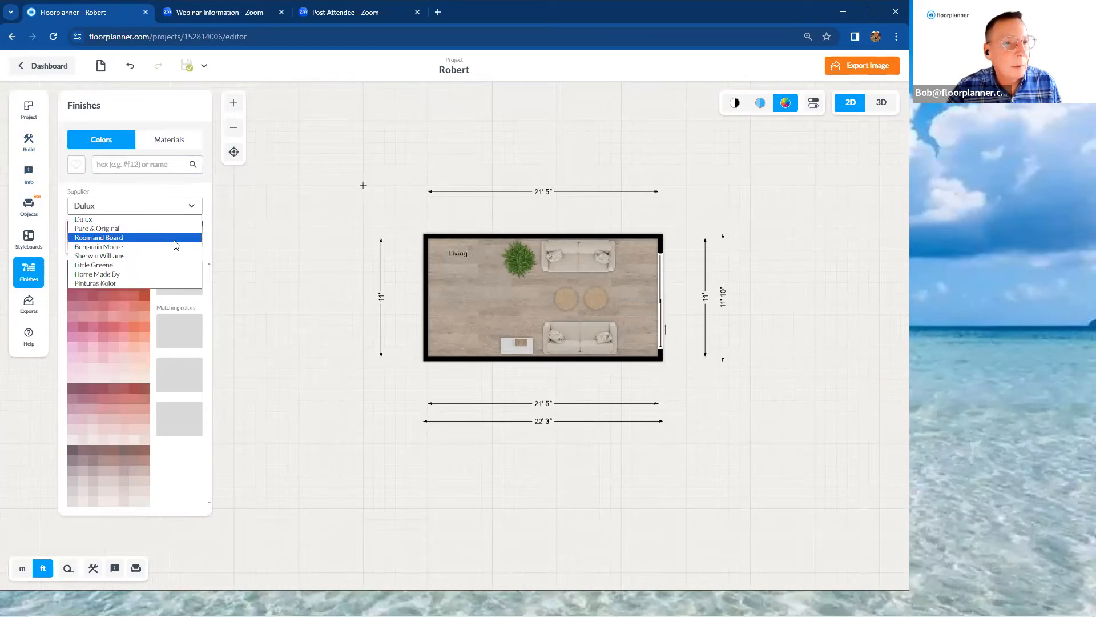
pyautogui.click(172, 246)
pyautogui.click(193, 231)
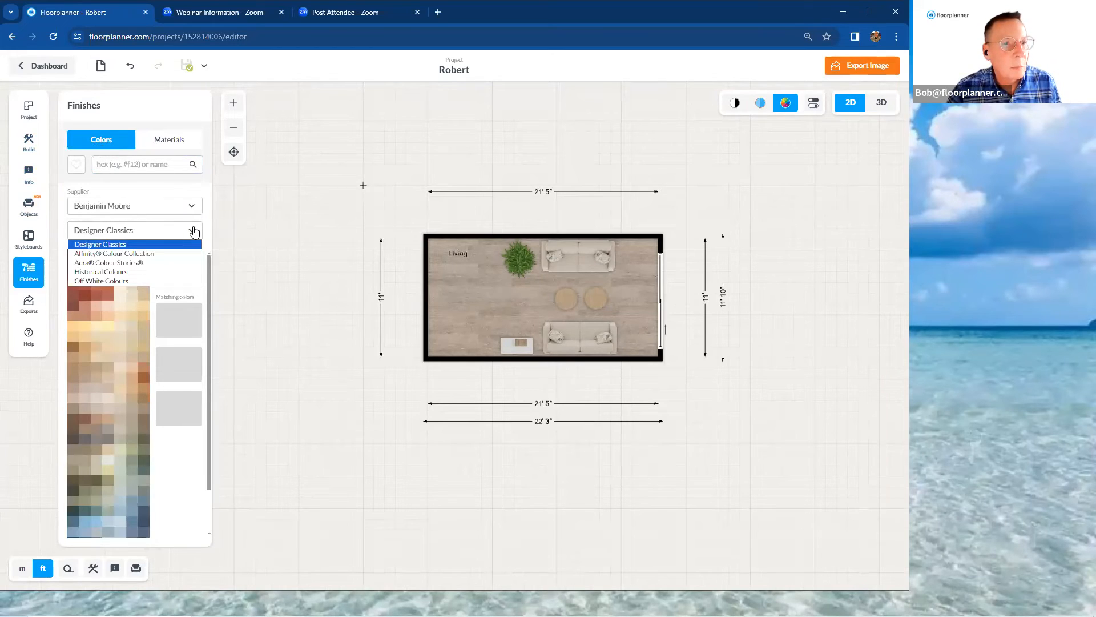
pyautogui.click(190, 272)
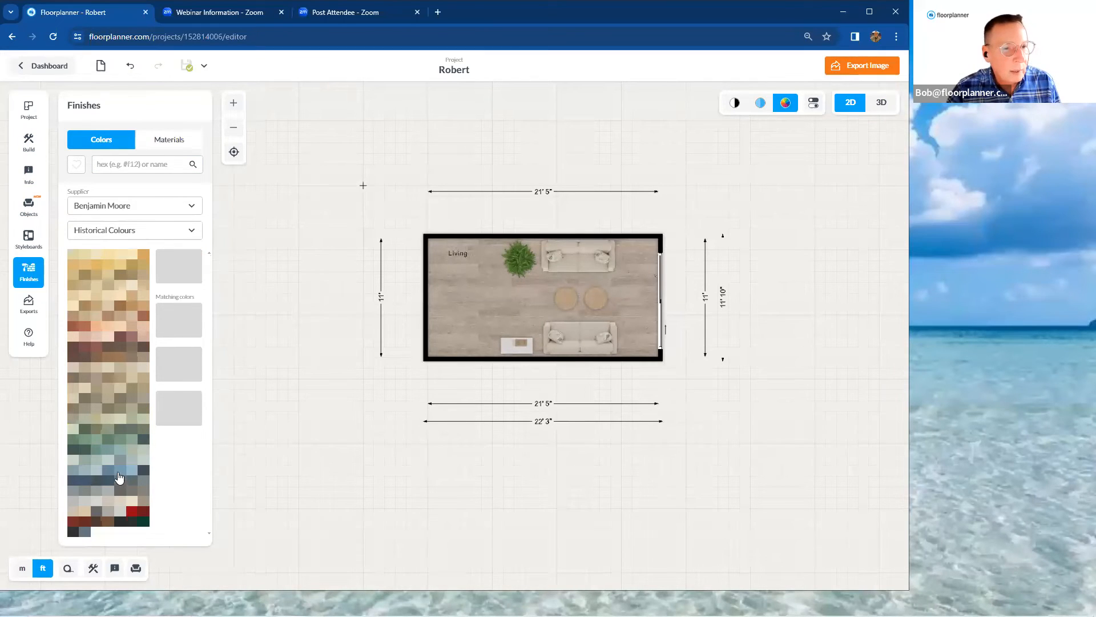
pyautogui.click(120, 470)
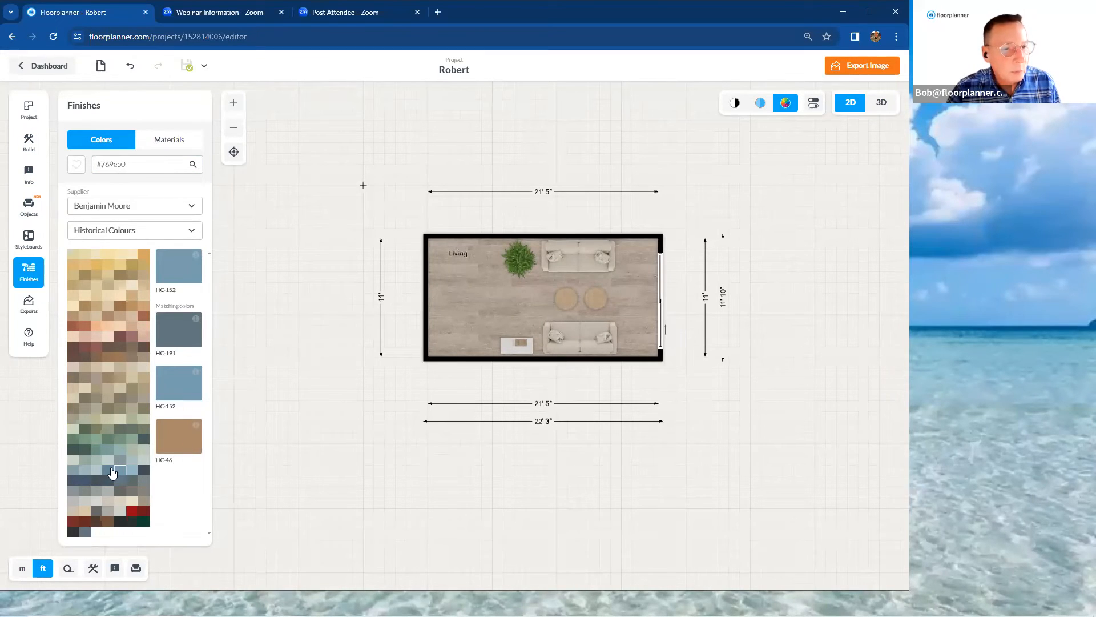
pyautogui.click(85, 469)
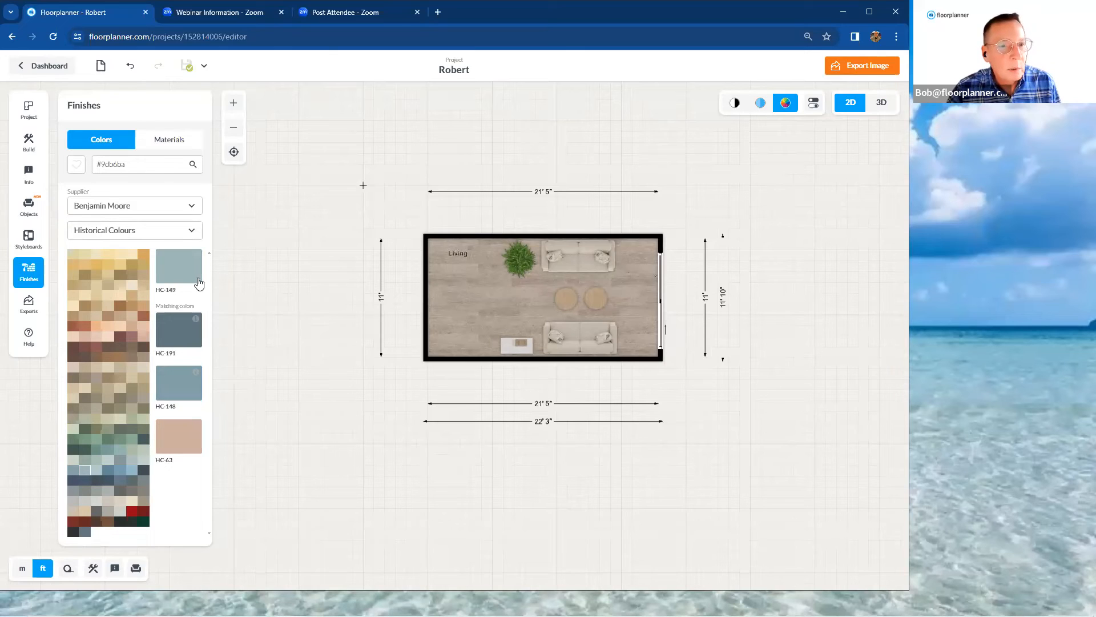
# Apply HC-149 to the inner face of the Living room's upper wall
pyautogui.moveTo(187, 278); pyautogui.dragTo(460, 190)
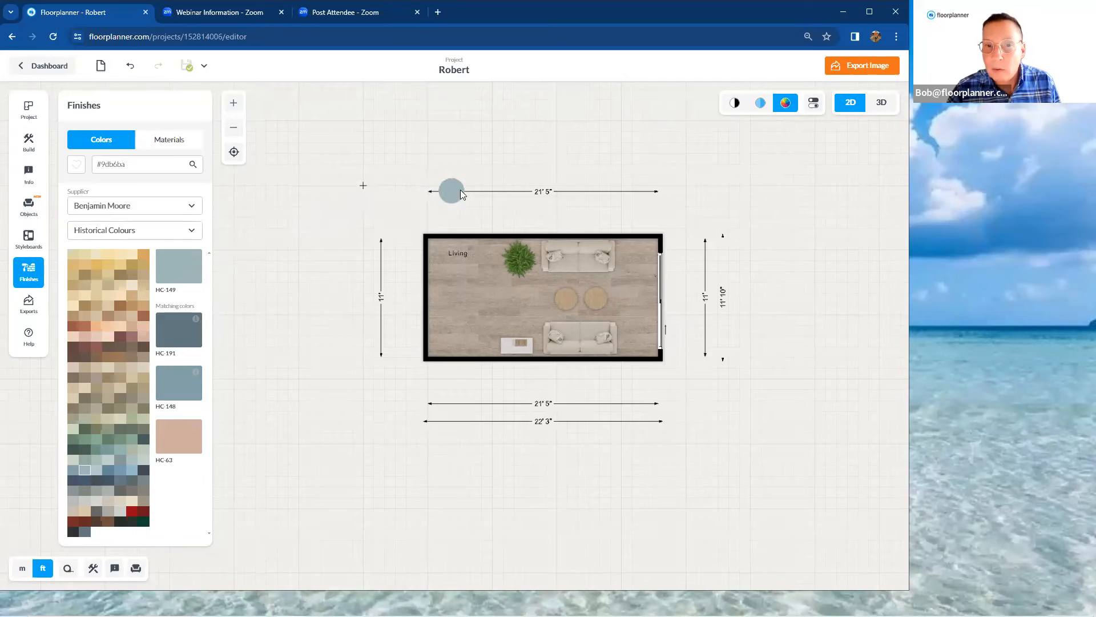
pyautogui.moveTo(522, 240); pyautogui.dragTo(522, 240)
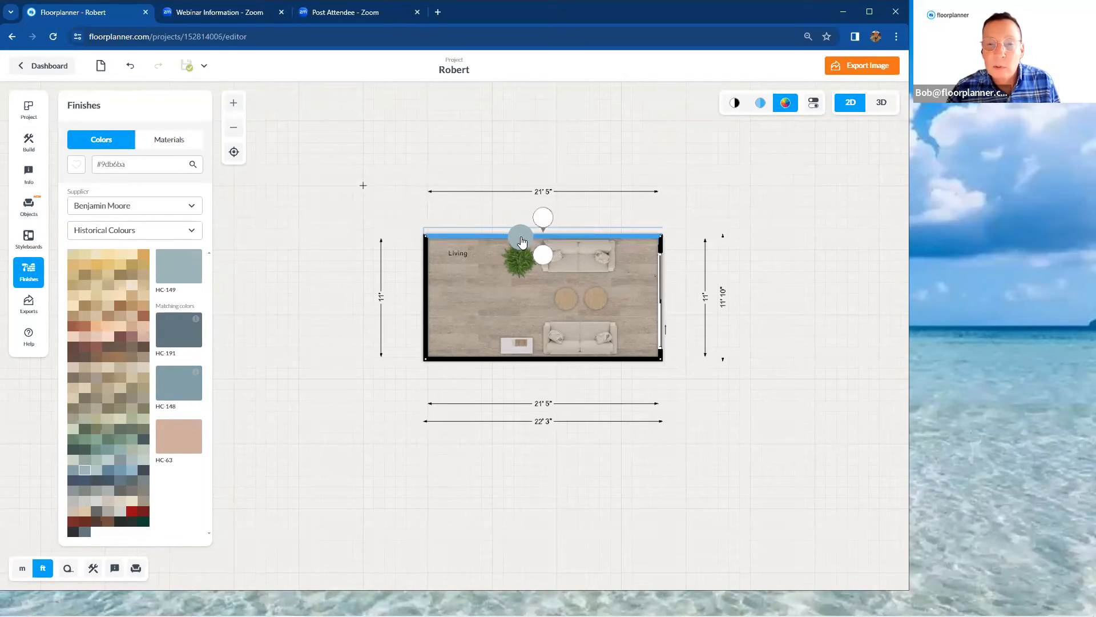
pyautogui.moveTo(524, 241); pyautogui.dragTo(541, 255)
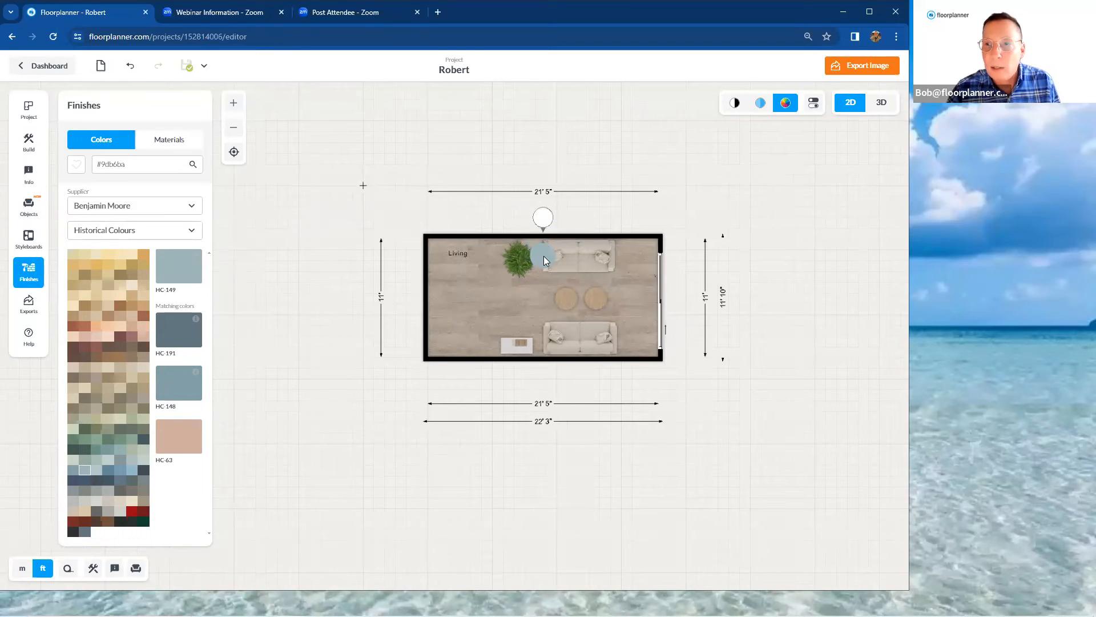
pyautogui.moveTo(543, 261); pyautogui.dragTo(544, 260)
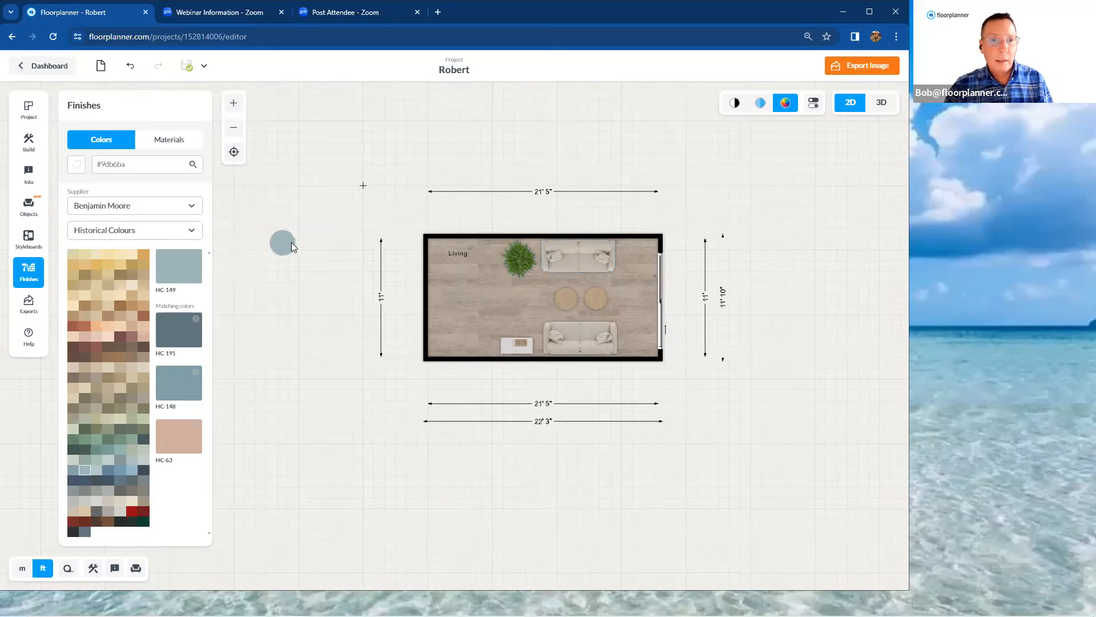
pyautogui.moveTo(293, 242); pyautogui.dragTo(208, 268)
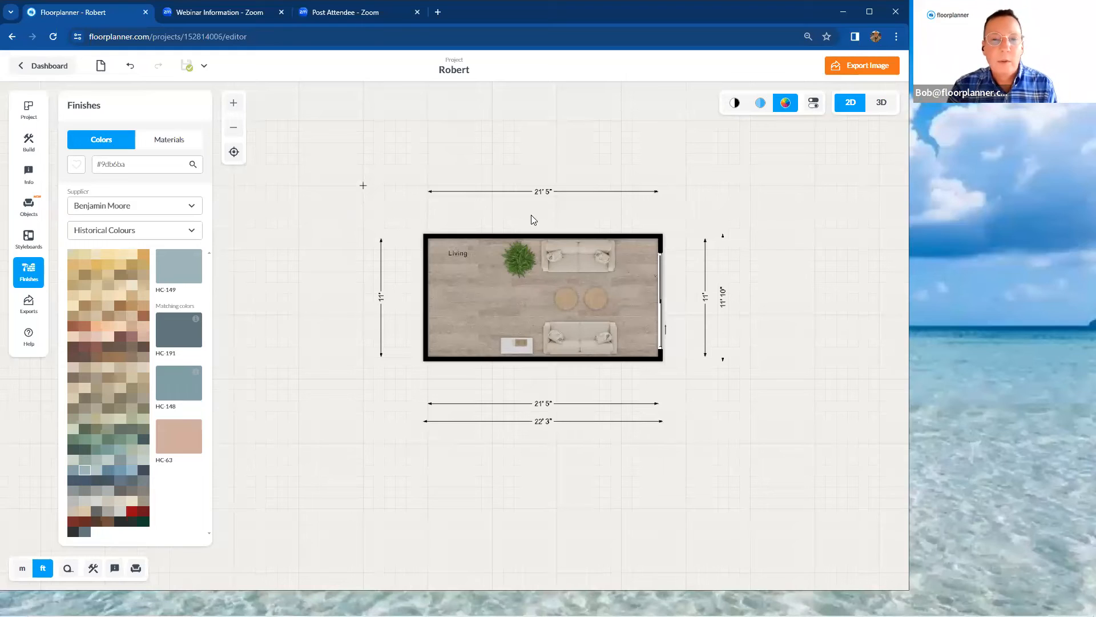
# Show the room in 3D, center it, and orbit the dollhouse view down to face the painted wall
pyautogui.scroll(2, 568, 217)
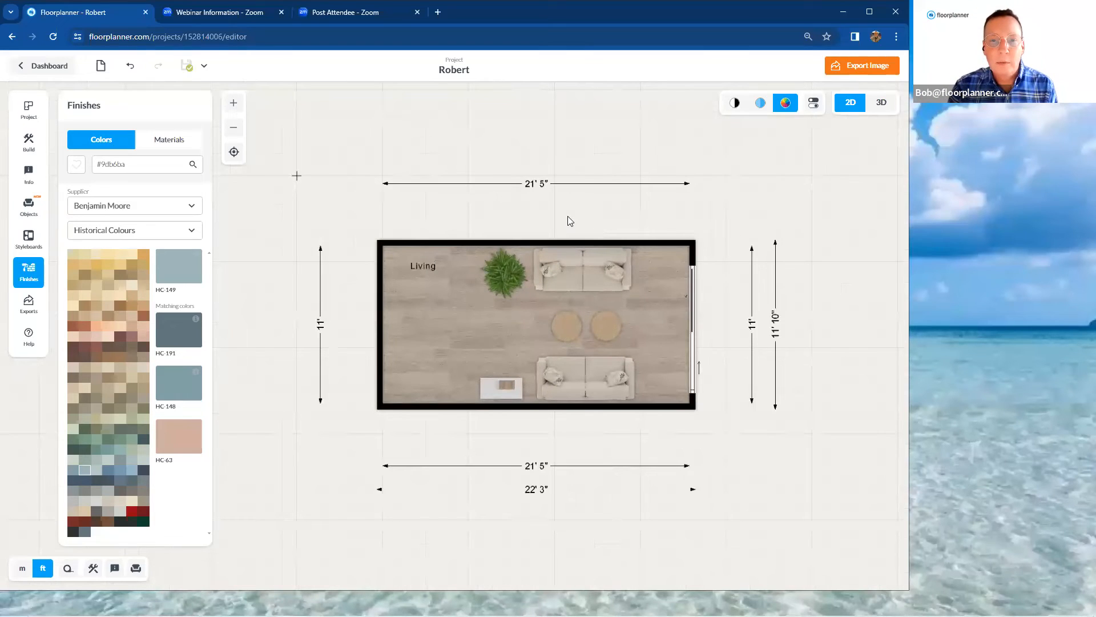
pyautogui.moveTo(568, 219); pyautogui.dragTo(544, 182)
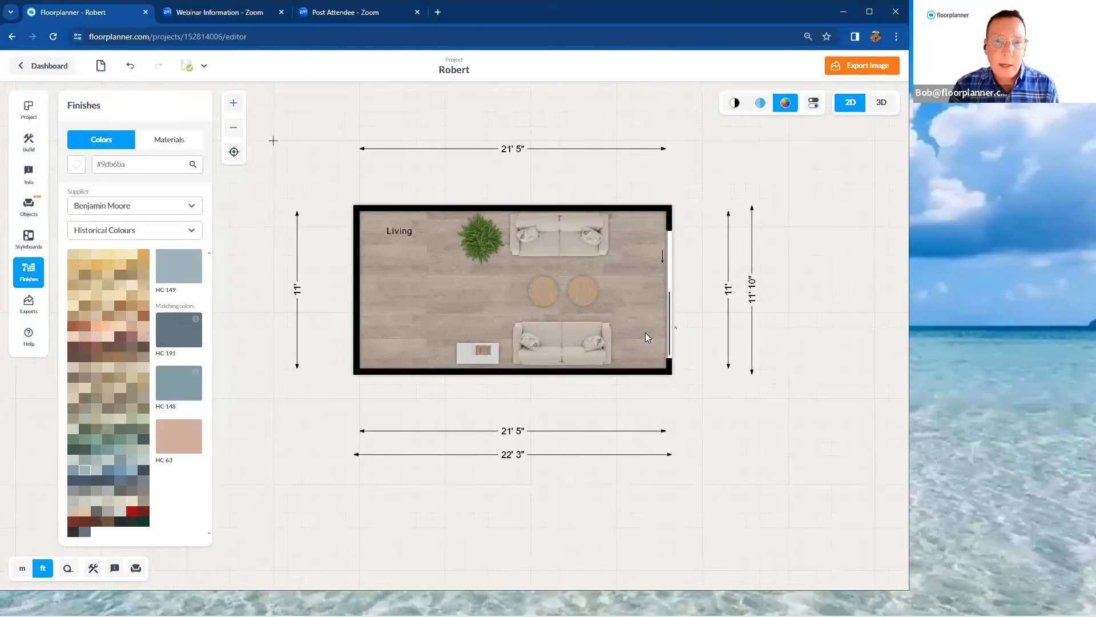
pyautogui.click(882, 106)
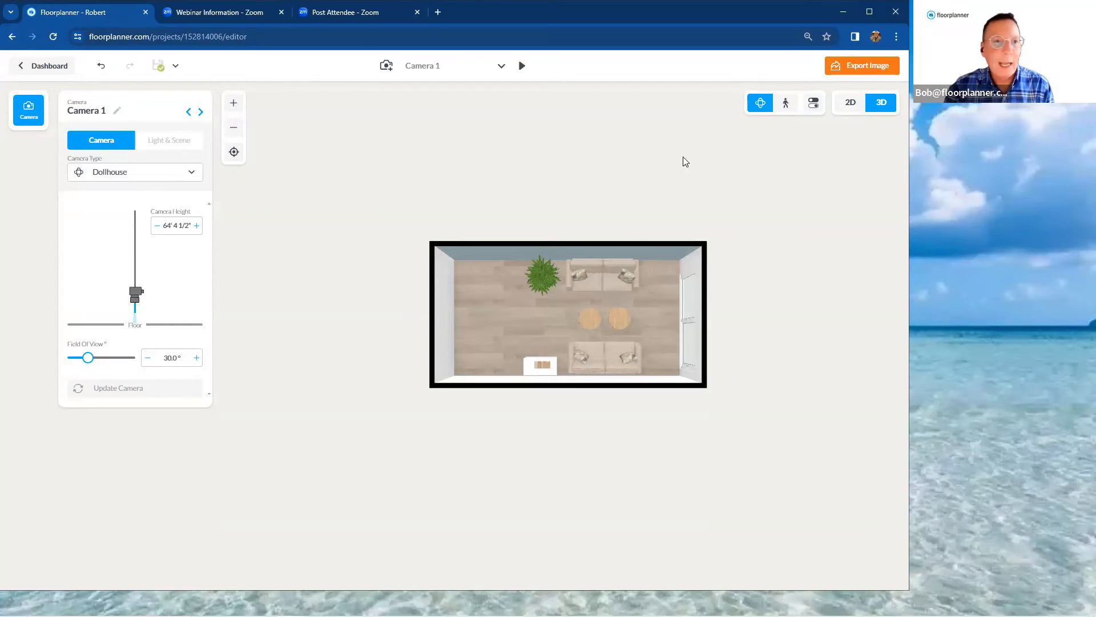
pyautogui.click(234, 152)
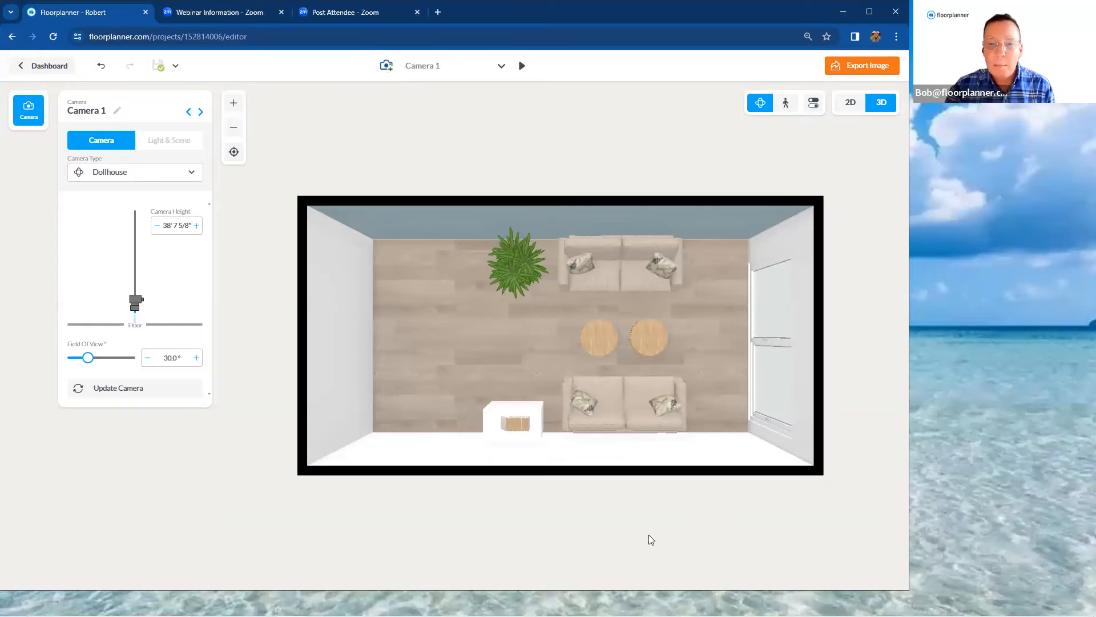
pyautogui.moveTo(637, 523); pyautogui.dragTo(577, 395)
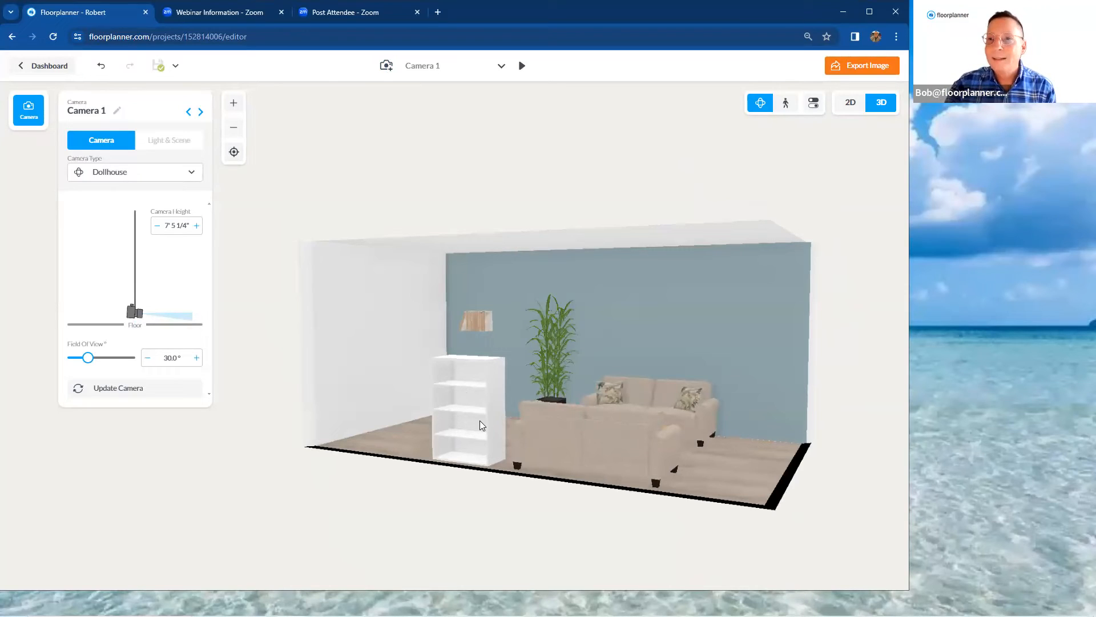
# Turn off cutaway walls in the 3D view settings and orbit around to see the room from above
pyautogui.click(815, 105)
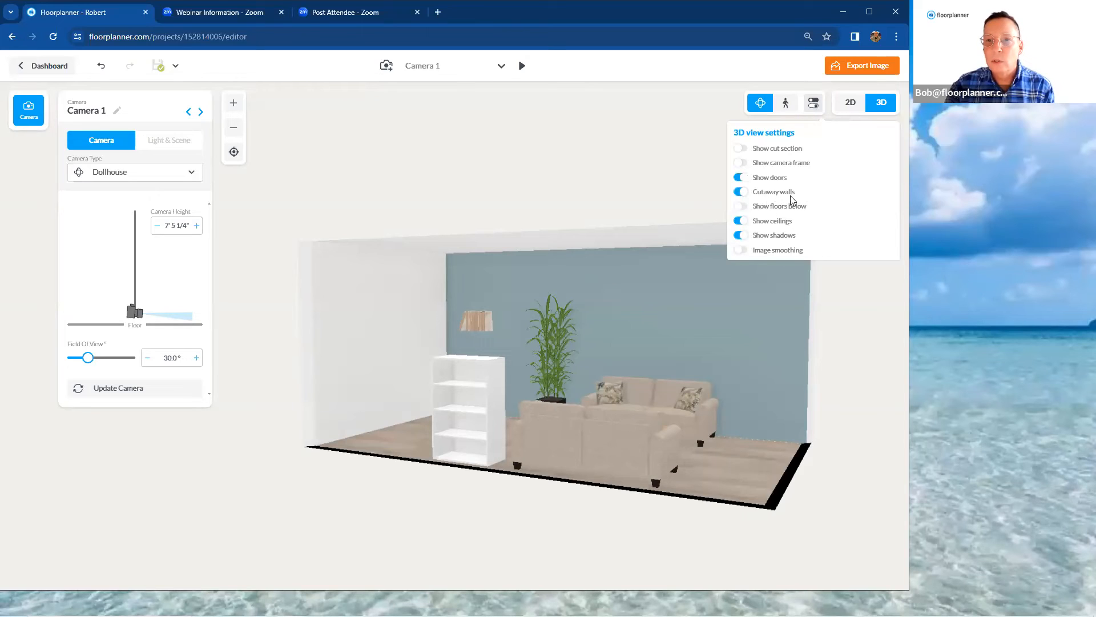
pyautogui.click(738, 193)
pyautogui.click(669, 209)
pyautogui.moveTo(707, 194); pyautogui.dragTo(424, 133)
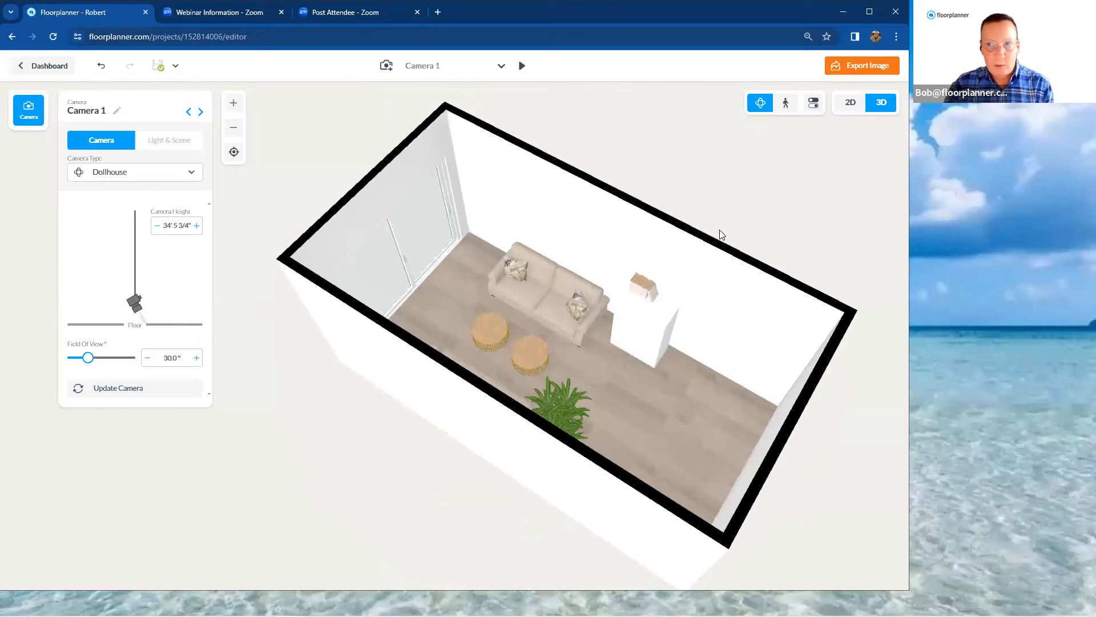
# Switch to the first-person camera, face the sliding doors, and walk backward until the sofas, plant and books are in view
pyautogui.click(786, 109)
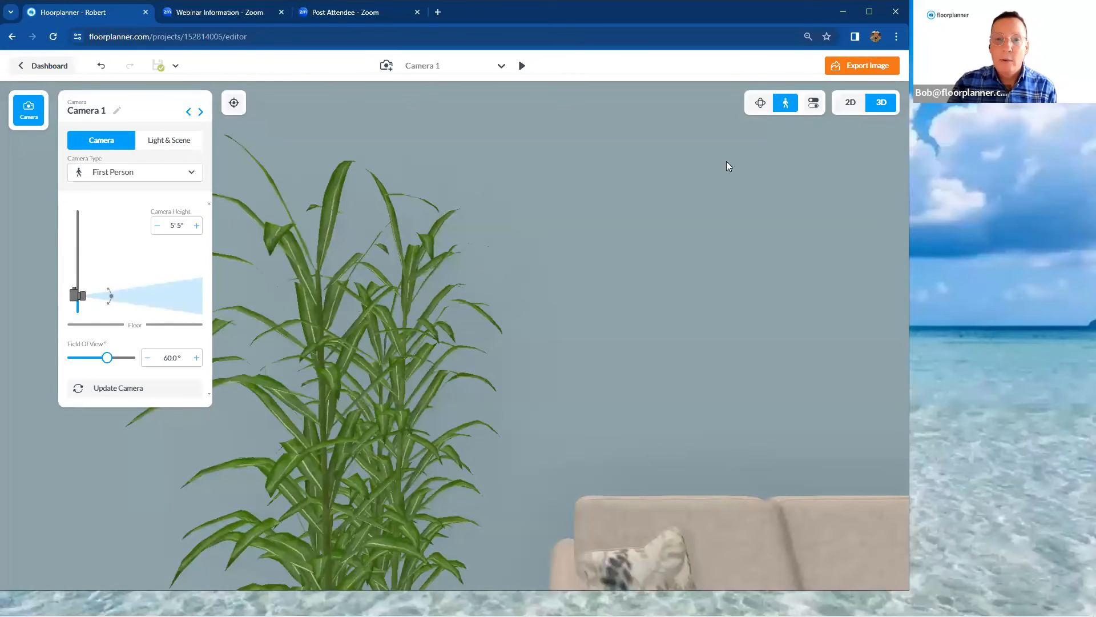
pyautogui.moveTo(505, 266); pyautogui.dragTo(619, 275)
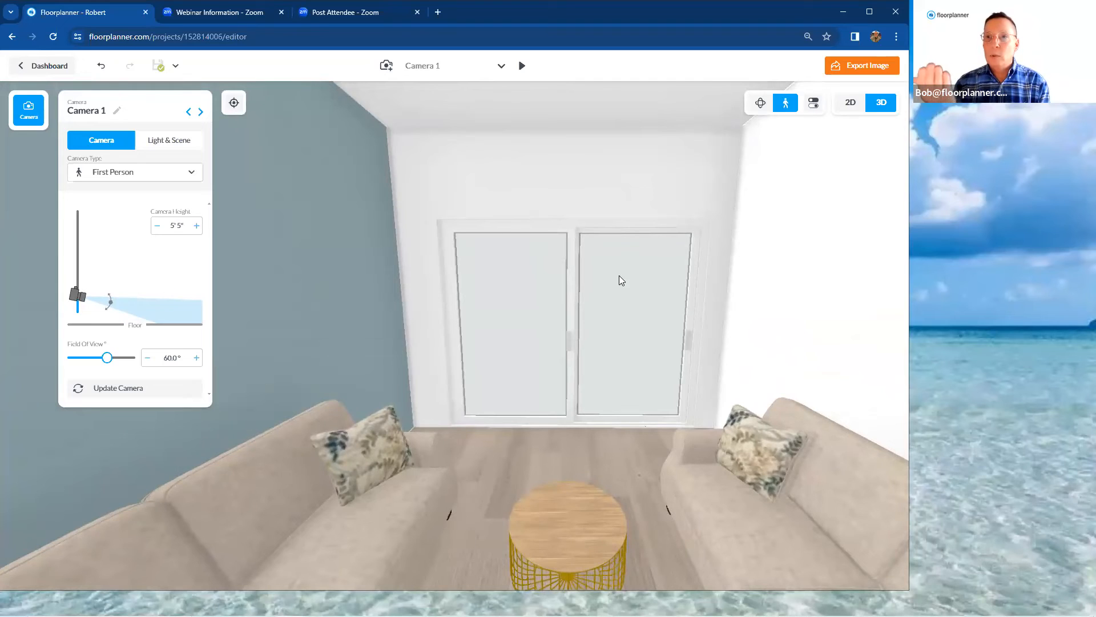
pyautogui.press('Down')
pyautogui.press('Left')
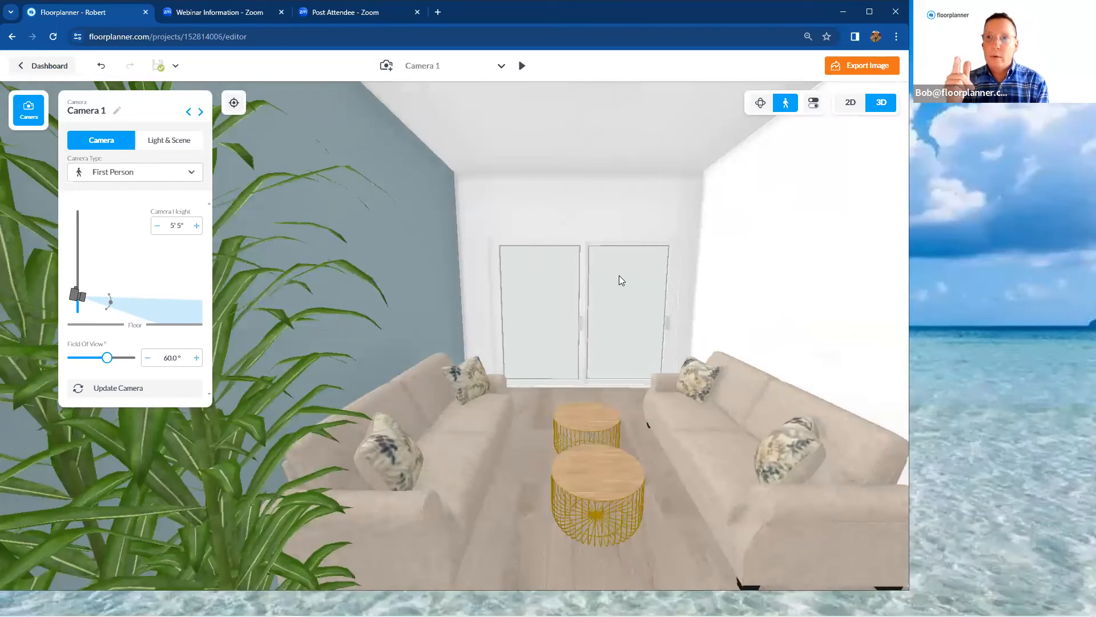
pyautogui.press('Up')
pyautogui.press('Down')
pyautogui.press('Down')
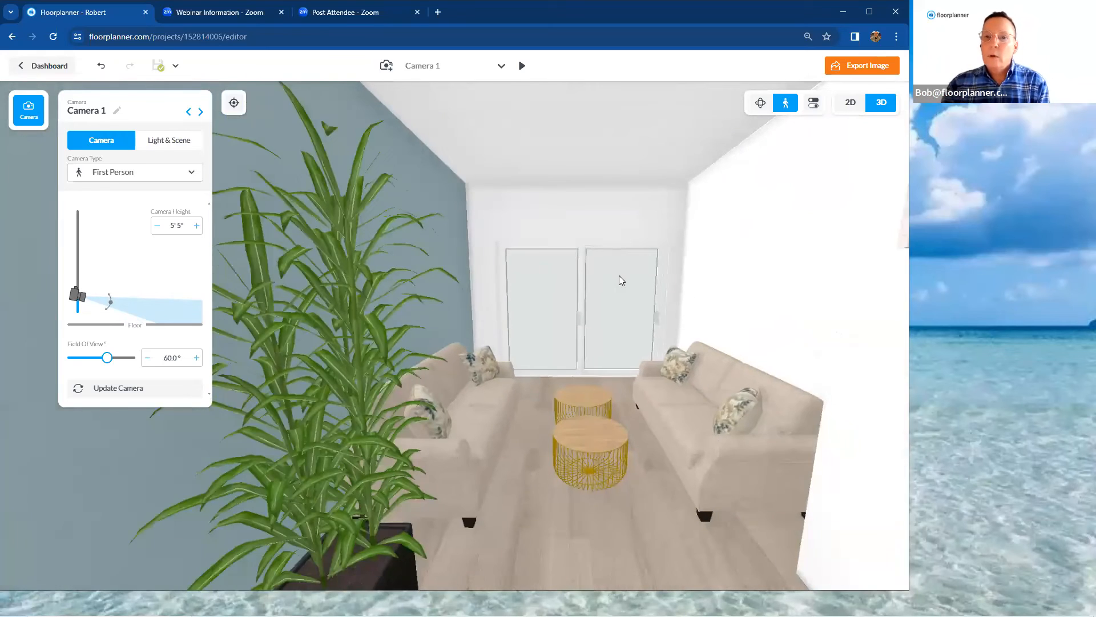
pyautogui.press('Down')
pyautogui.press('Down')
pyautogui.press('Down')
pyautogui.press('Down')
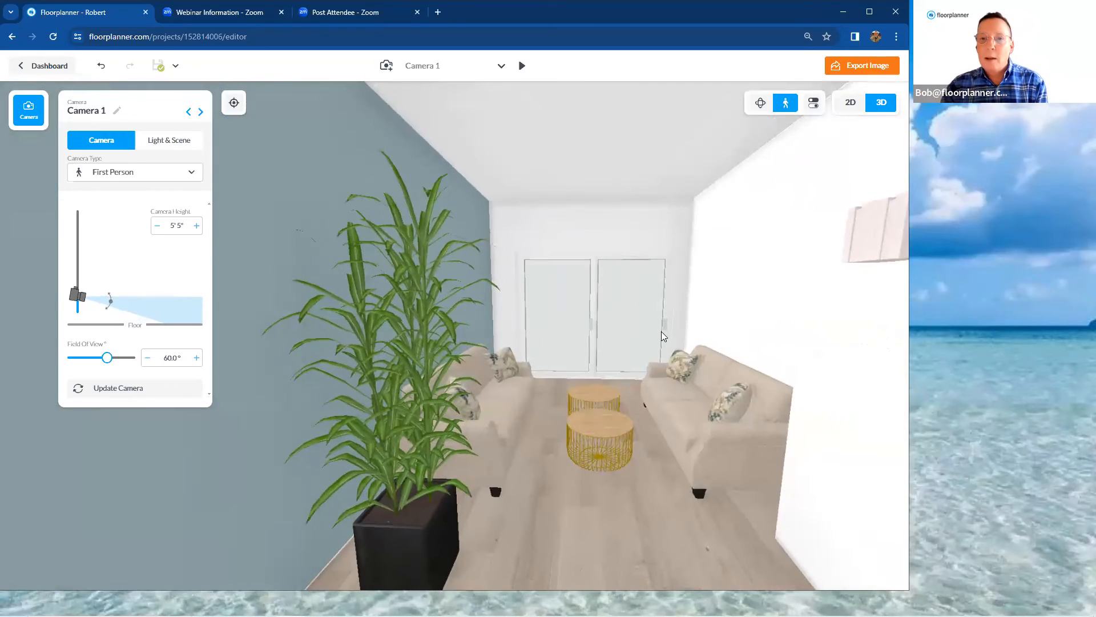
pyautogui.moveTo(655, 335); pyautogui.dragTo(656, 335)
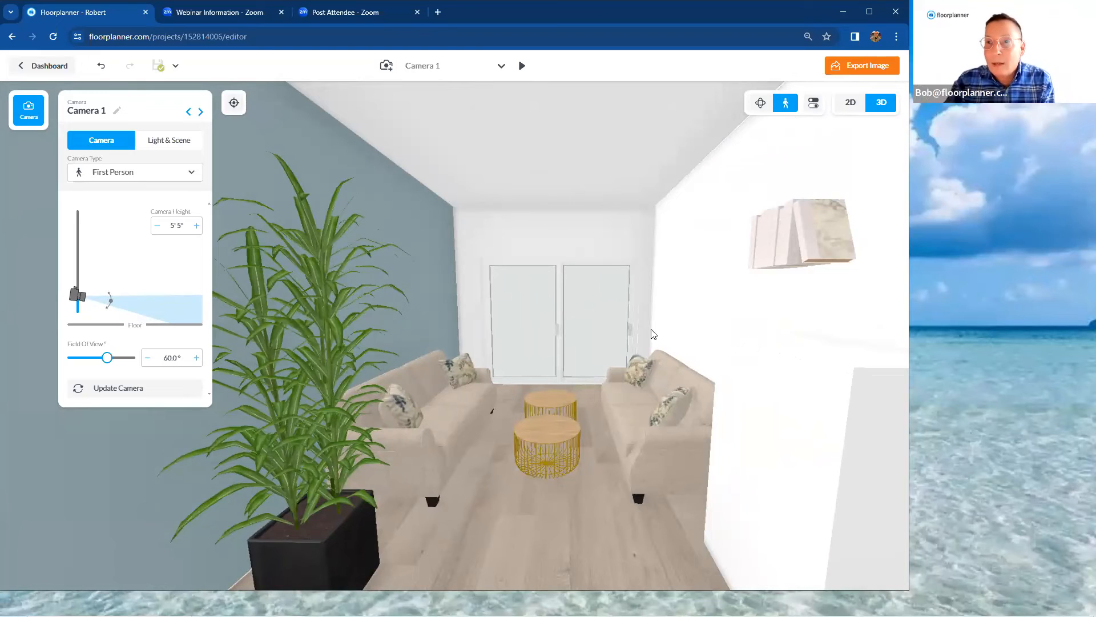
# Move the nearer coffee table slightly toward the camera, rotate it to about -146°, and check its settings
pyautogui.click(565, 434)
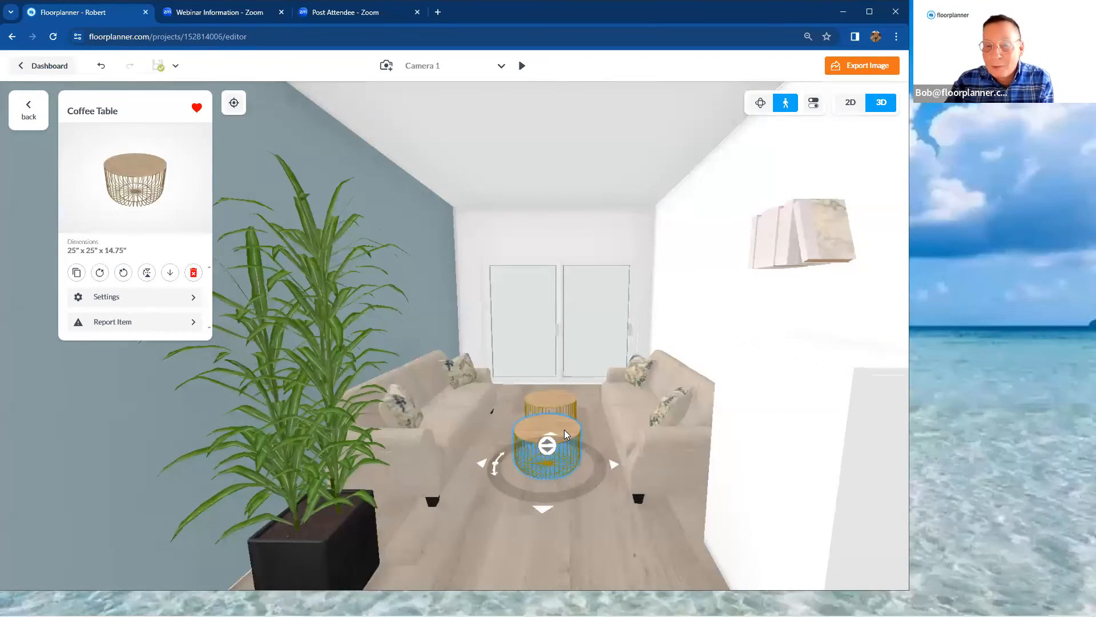
pyautogui.moveTo(564, 429); pyautogui.dragTo(590, 308)
pyautogui.moveTo(529, 366); pyautogui.dragTo(562, 440)
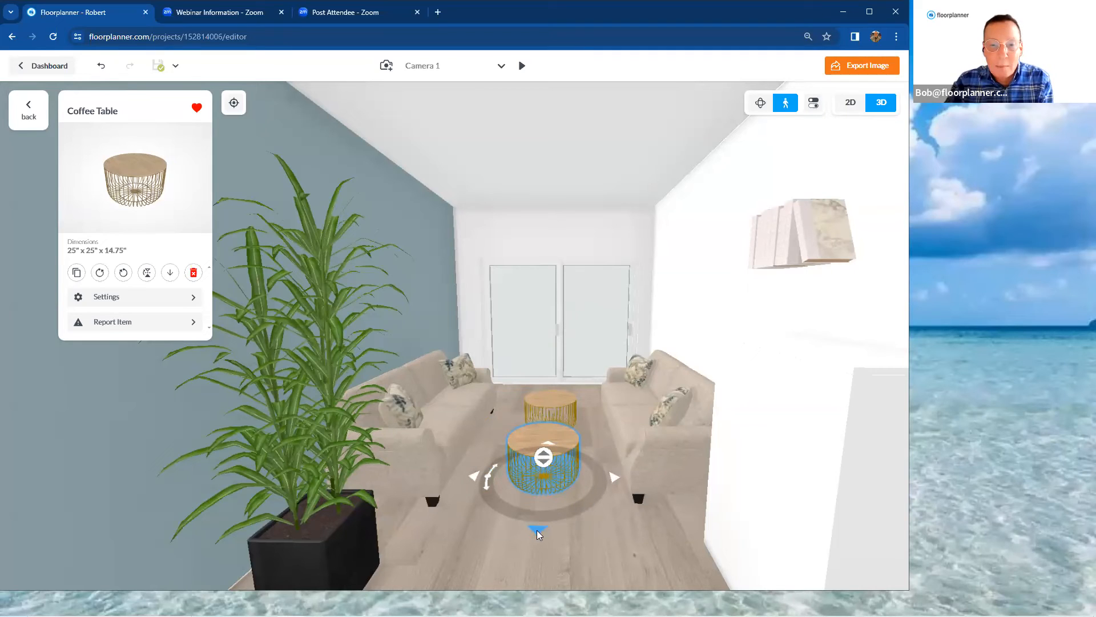
pyautogui.moveTo(538, 534); pyautogui.dragTo(528, 509)
pyautogui.moveTo(474, 473); pyautogui.dragTo(472, 473)
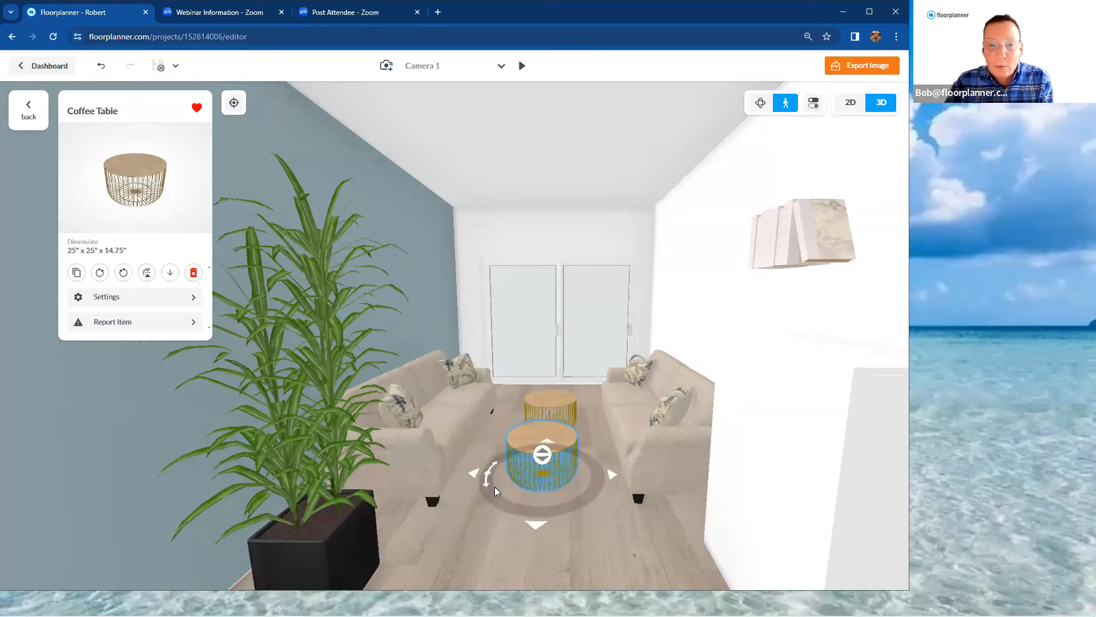
pyautogui.moveTo(493, 493); pyautogui.dragTo(562, 471)
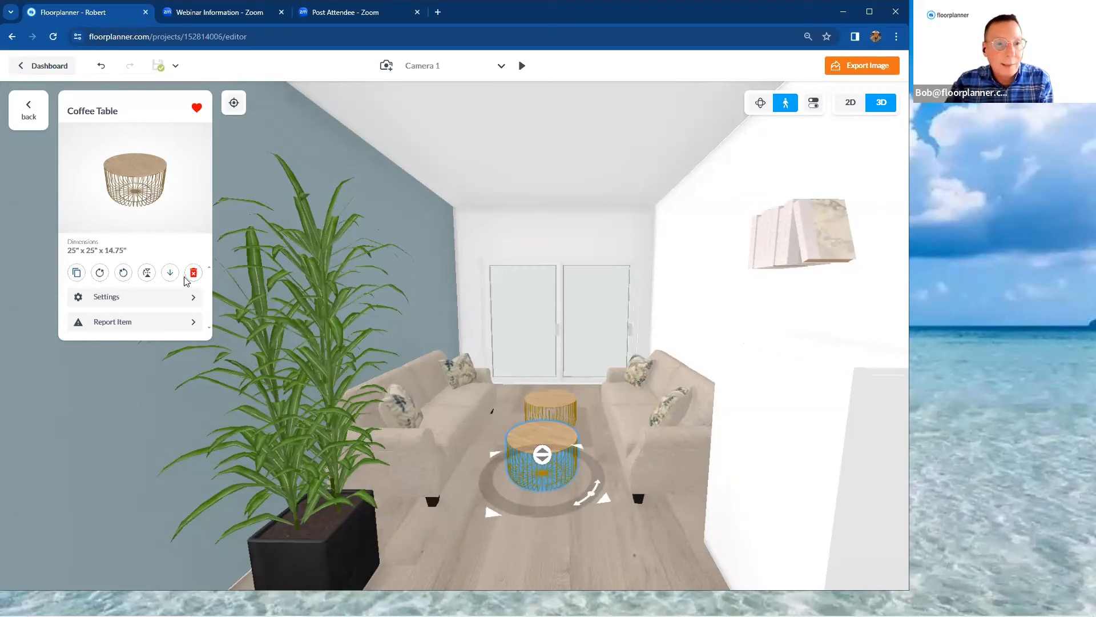
pyautogui.click(136, 300)
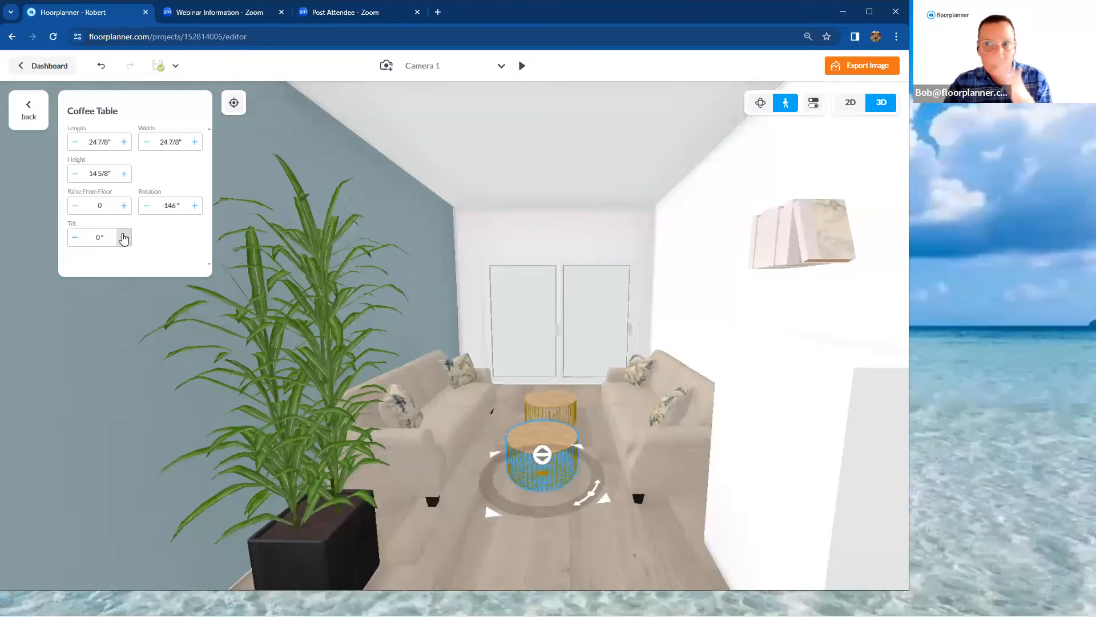
pyautogui.click(29, 110)
# Set the bookcase's rotation to 0° so its open shelves face into the room
pyautogui.click(773, 379)
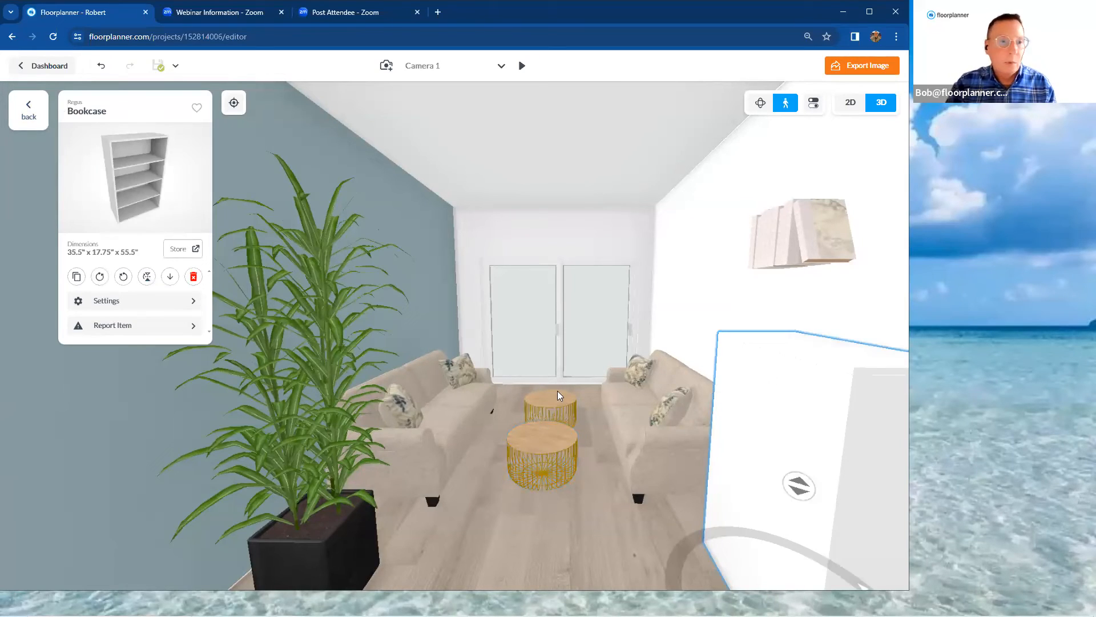
pyautogui.click(176, 302)
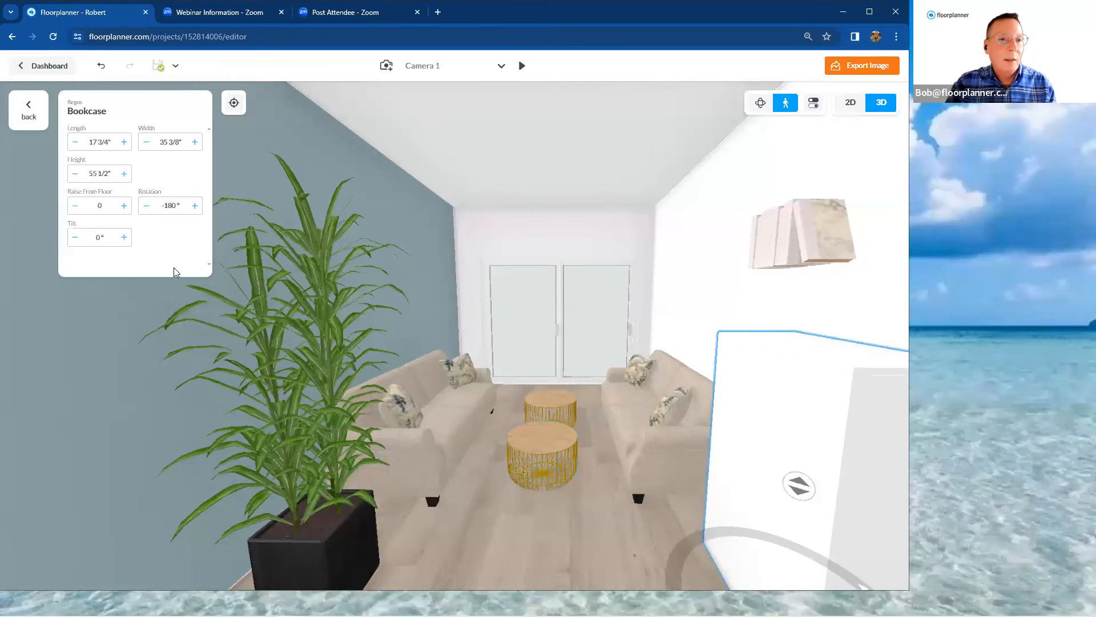
pyautogui.doubleClick(176, 206)
pyautogui.moveTo(176, 206); pyautogui.dragTo(182, 207)
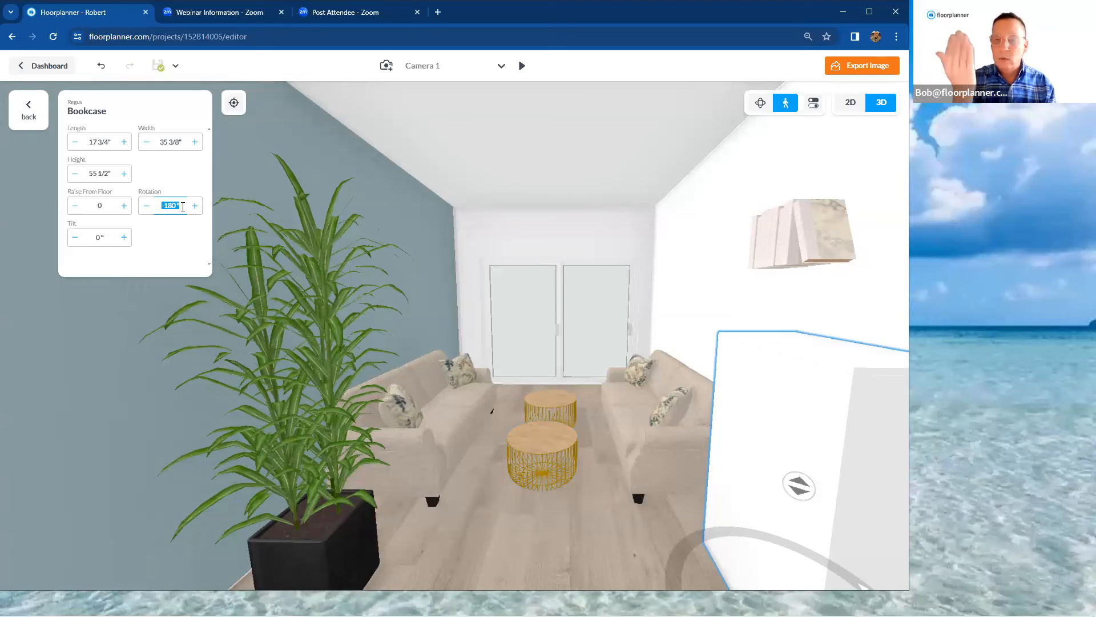
pyautogui.write('0')
pyautogui.press('Return')
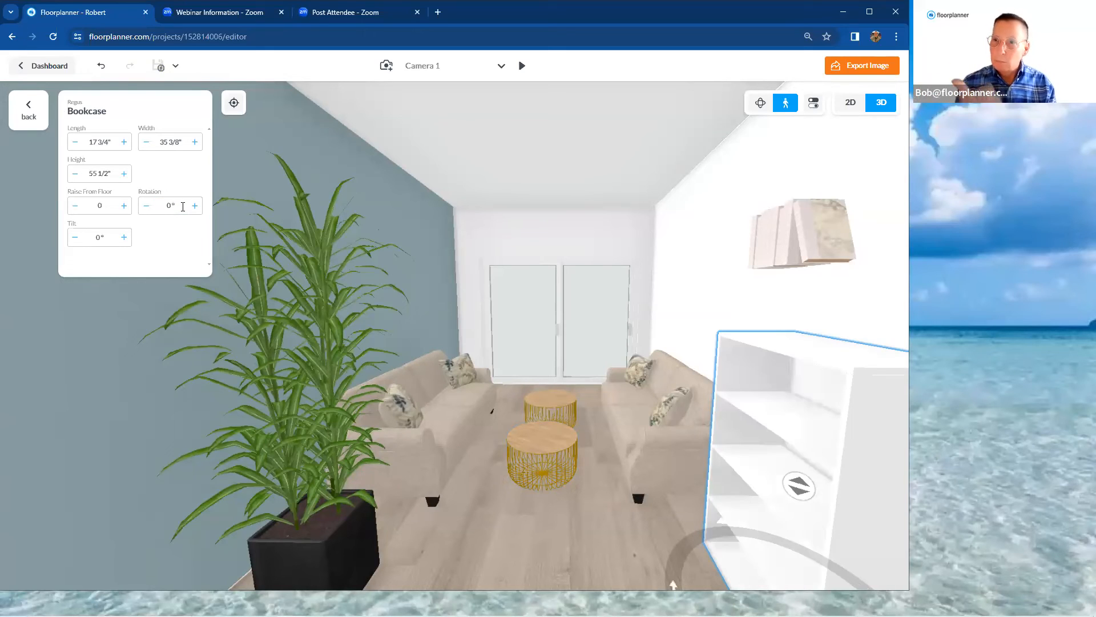
# Lower the floating books onto the bookcase's top shelf, about 3' 5 1/8" above the floor, and rotate them to about 176°
pyautogui.click(783, 250)
pyautogui.moveTo(800, 248); pyautogui.dragTo(793, 397)
pyautogui.moveTo(724, 543); pyautogui.dragTo(725, 532)
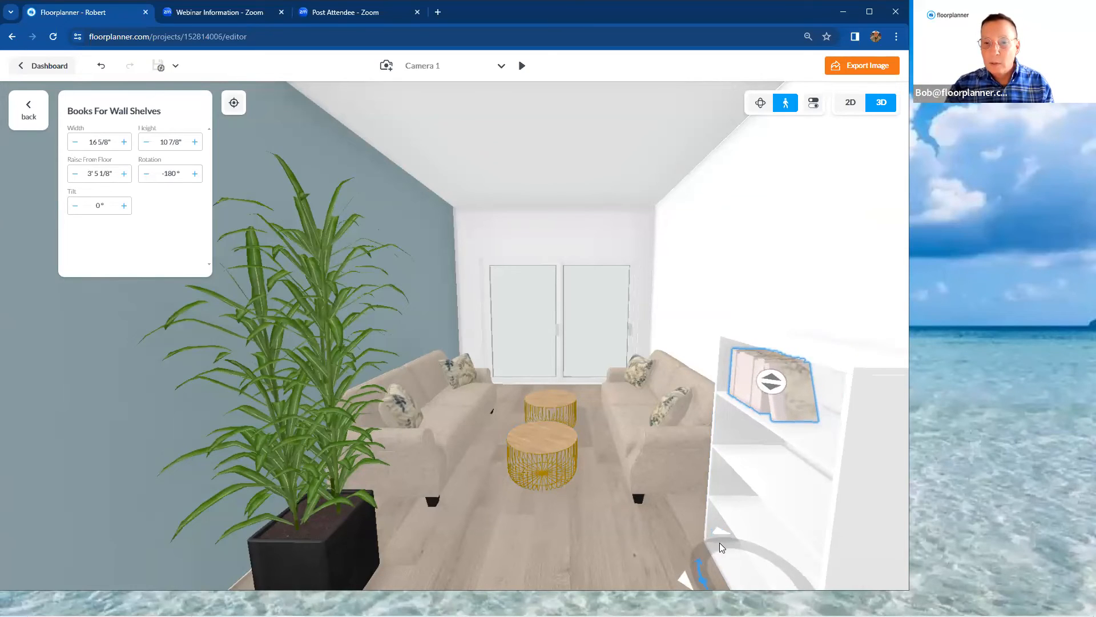
pyautogui.moveTo(711, 543); pyautogui.dragTo(712, 544)
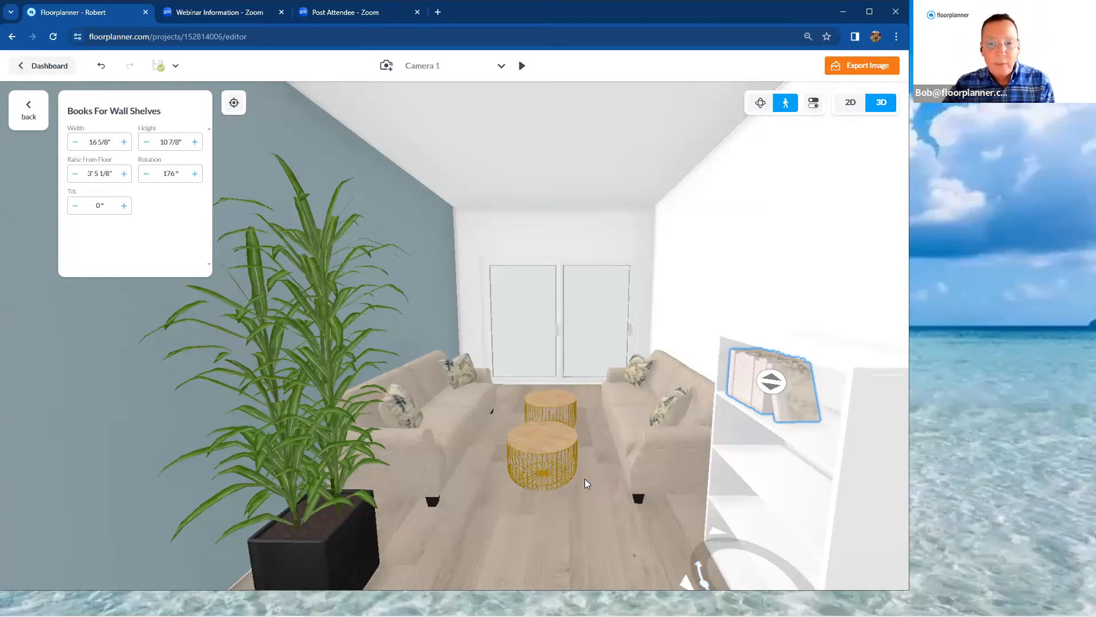
# Deselect the books, save the view as a new First Person camera, and set its camera height to 5'
pyautogui.click(600, 500)
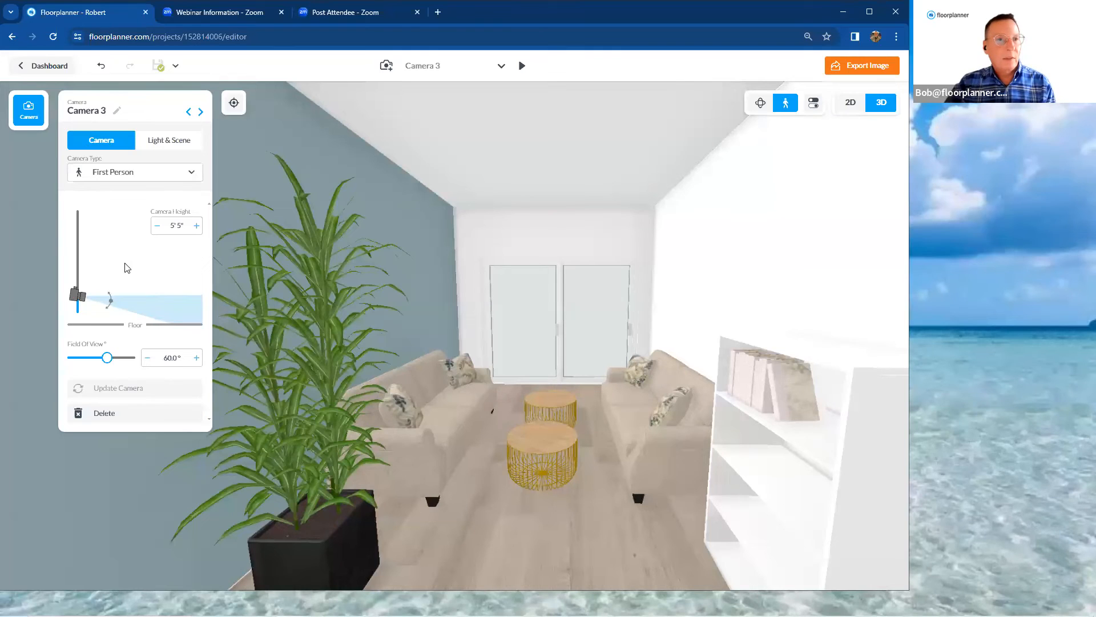
pyautogui.click(140, 177)
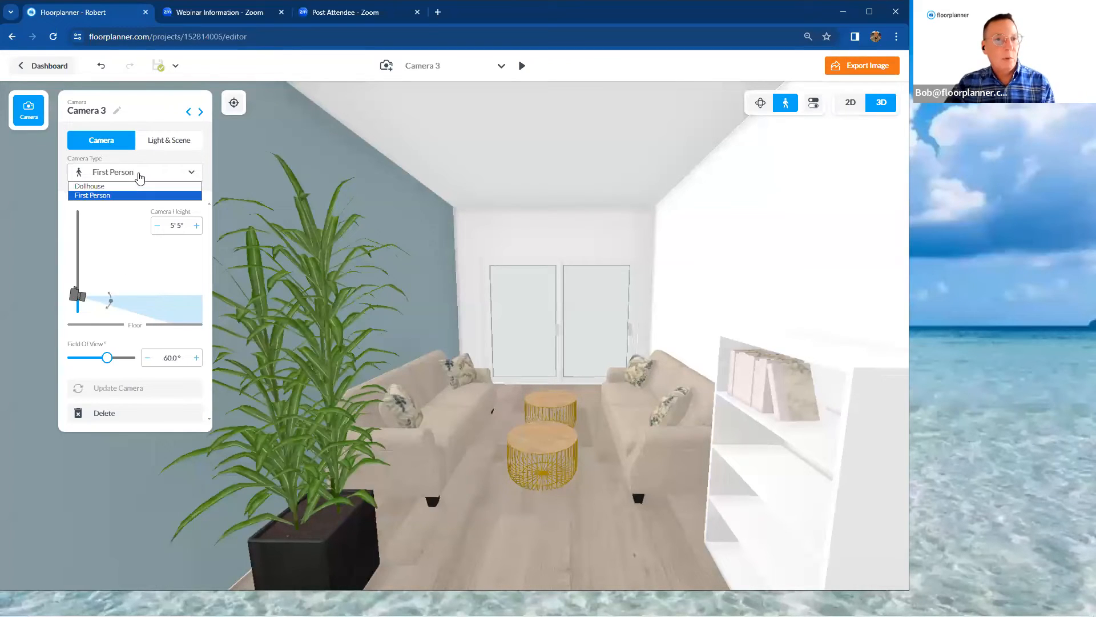
pyautogui.click(140, 177)
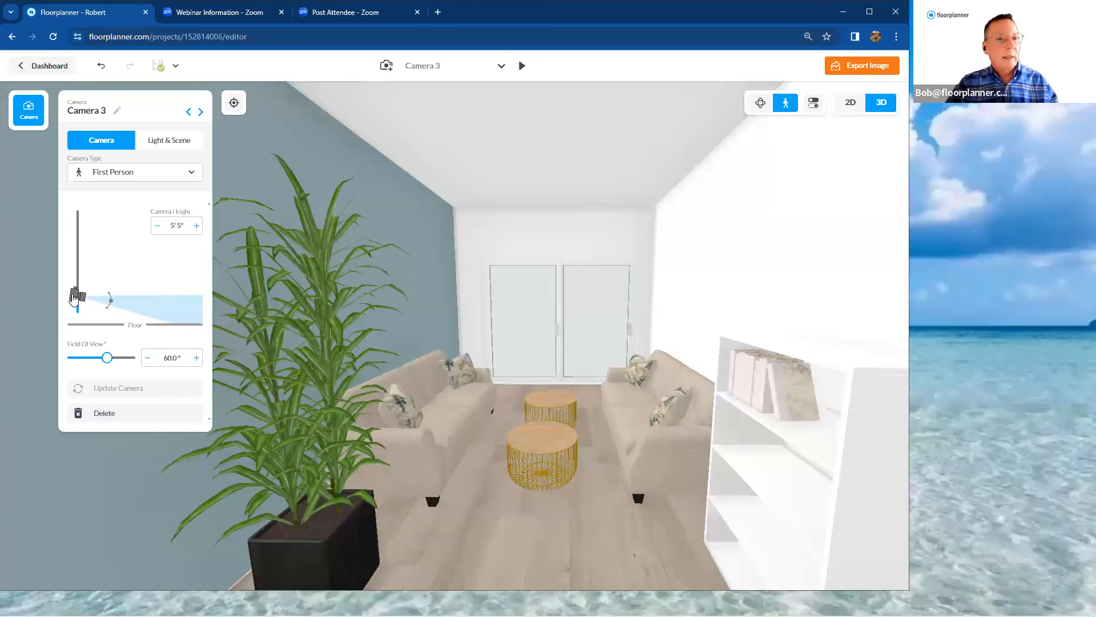
pyautogui.moveTo(73, 298)
pyautogui.mouseDown()
pyautogui.moveTo(76, 244)
pyautogui.moveTo(81, 301)
pyautogui.mouseUp()
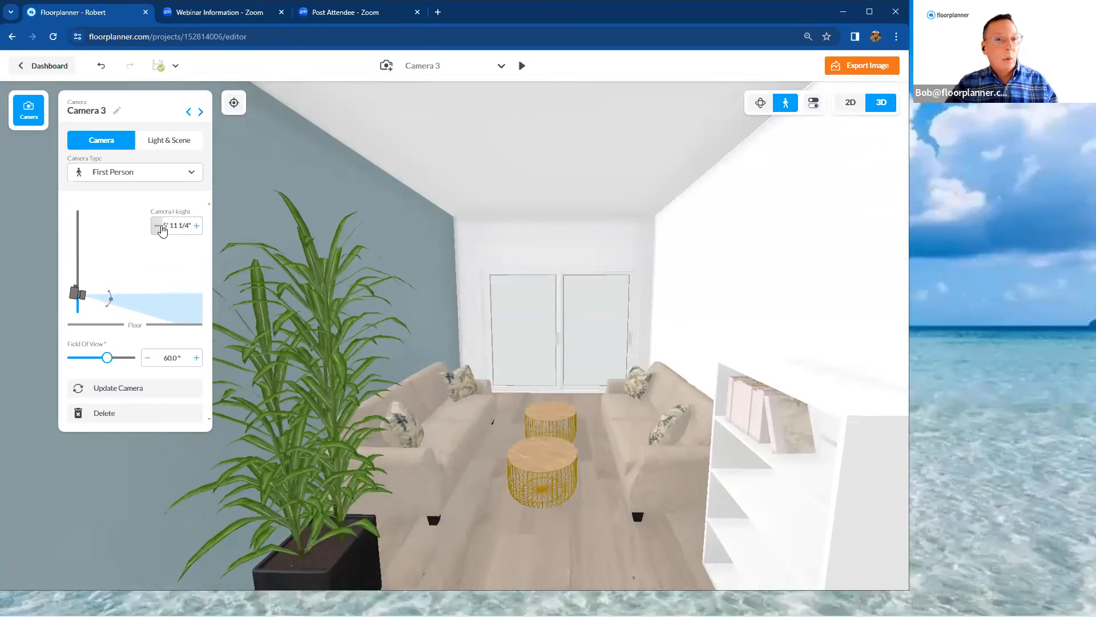
pyautogui.moveTo(164, 225); pyautogui.dragTo(191, 234)
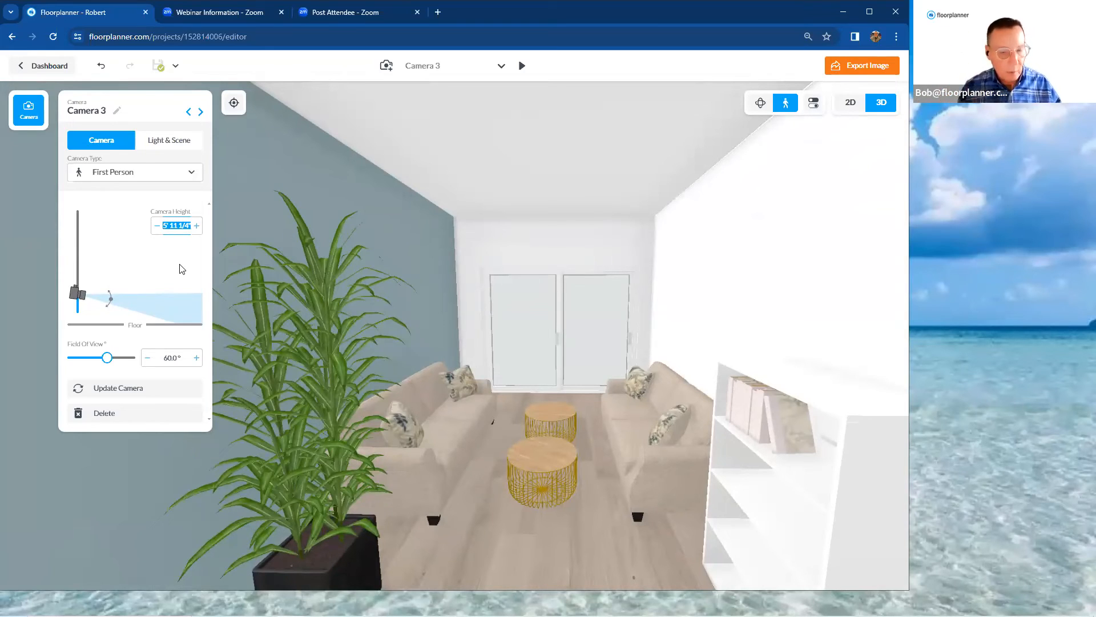
pyautogui.write('5')
pyautogui.press('Return')
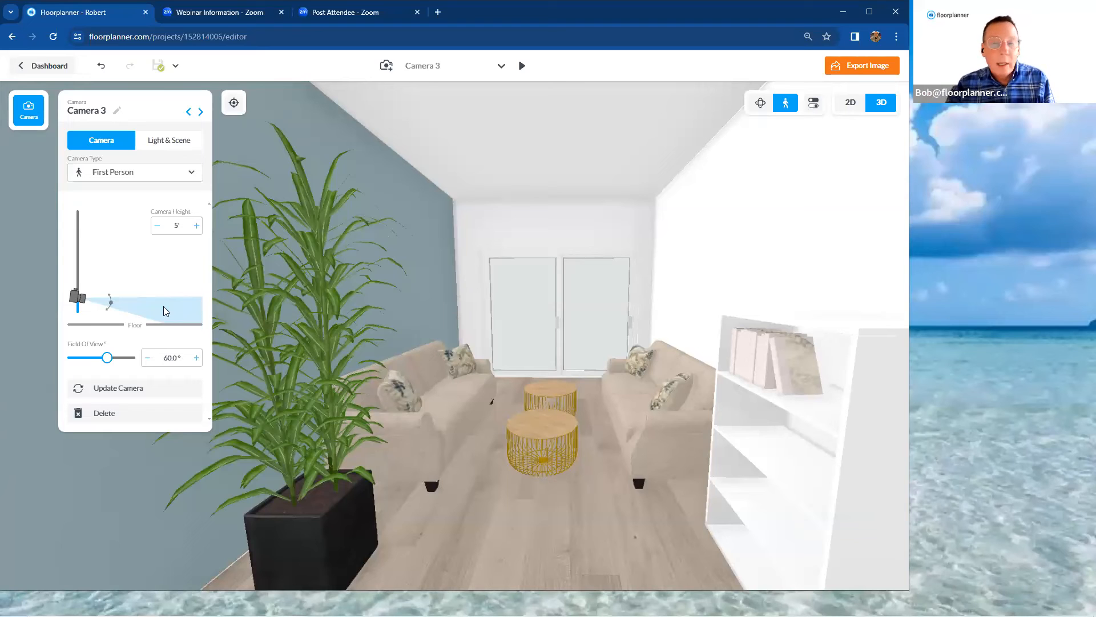
# Tilt the camera slightly upward and set its field of view to 40.0°
pyautogui.moveTo(164, 307)
pyautogui.mouseDown()
pyautogui.moveTo(163, 256)
pyautogui.moveTo(166, 303)
pyautogui.mouseUp()
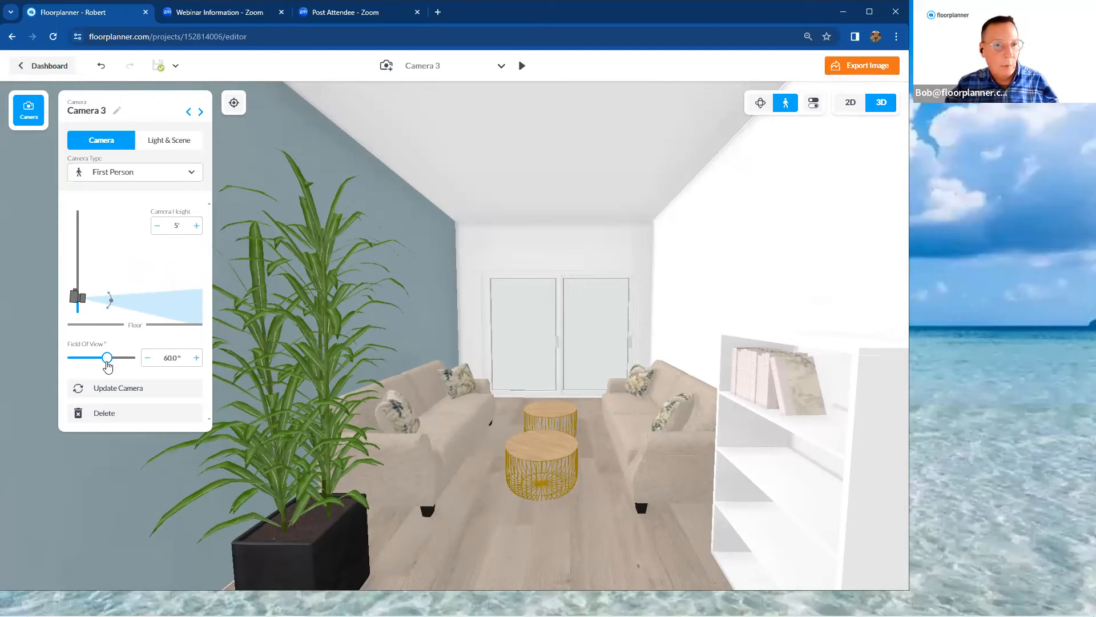
pyautogui.moveTo(108, 366); pyautogui.dragTo(130, 363)
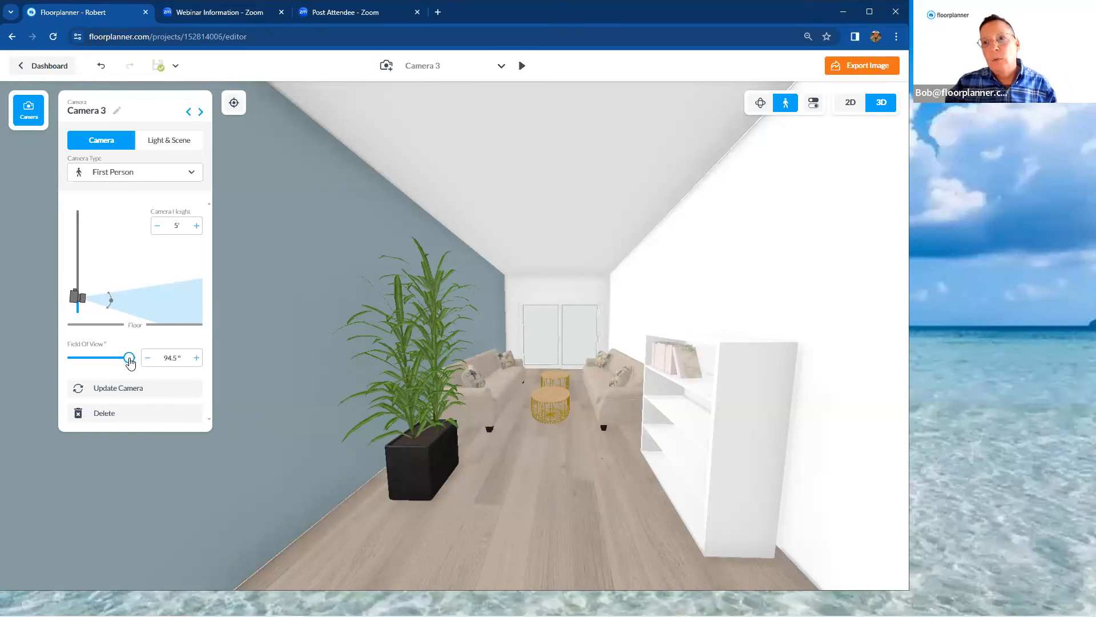
pyautogui.moveTo(130, 362); pyautogui.dragTo(95, 364)
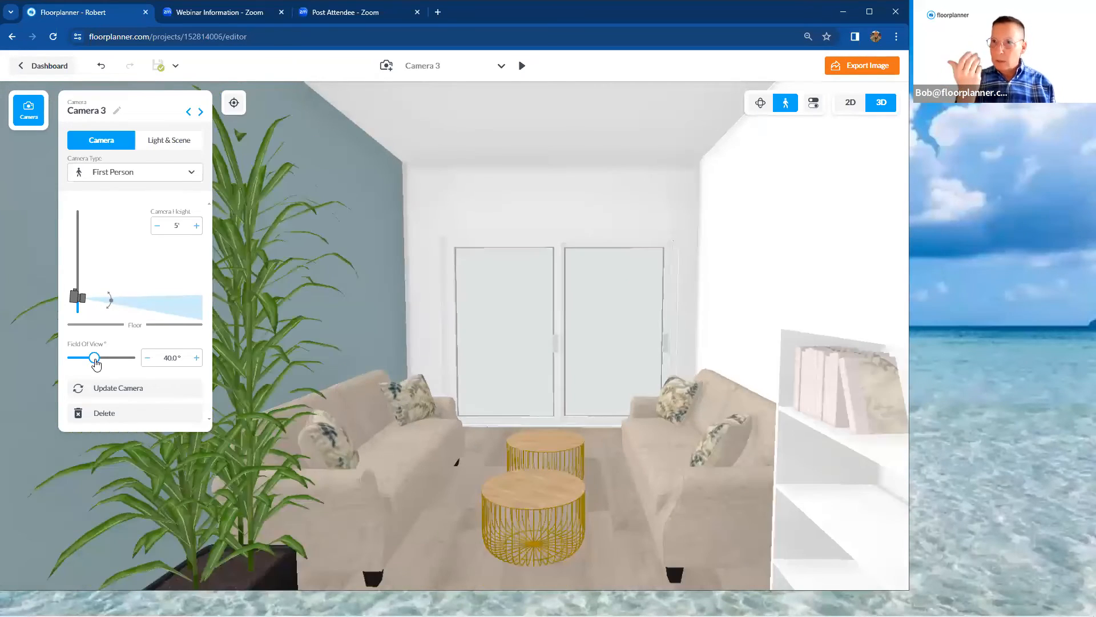
# Rename the camera to Living Room and update it with the current view
pyautogui.click(116, 112)
pyautogui.moveTo(115, 112); pyautogui.dragTo(69, 114)
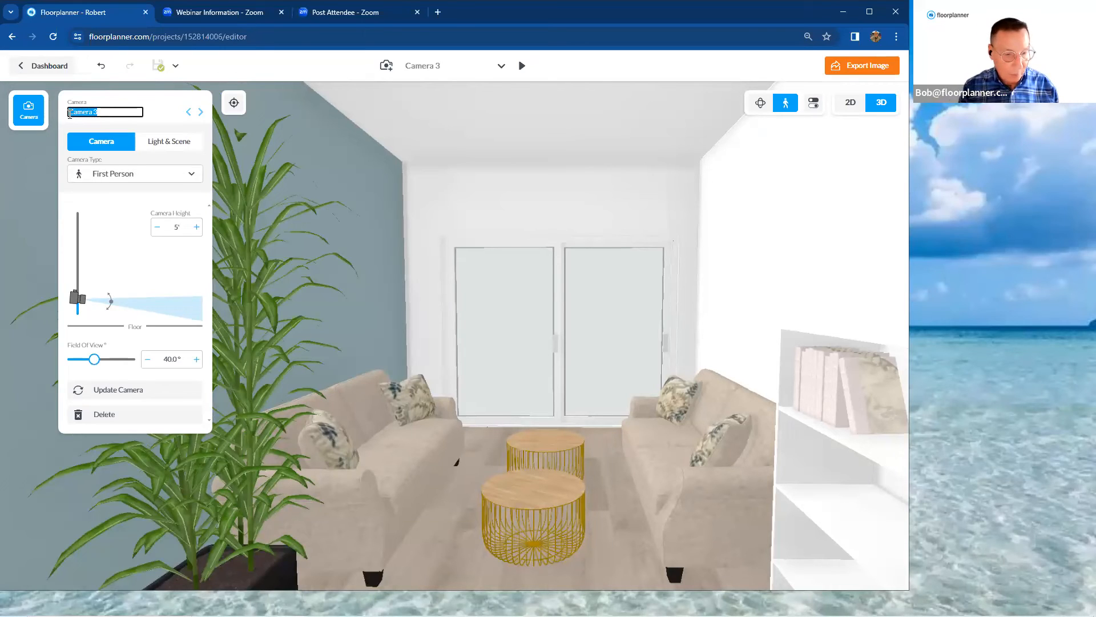
pyautogui.press('BackSpace')
pyautogui.write('Living')
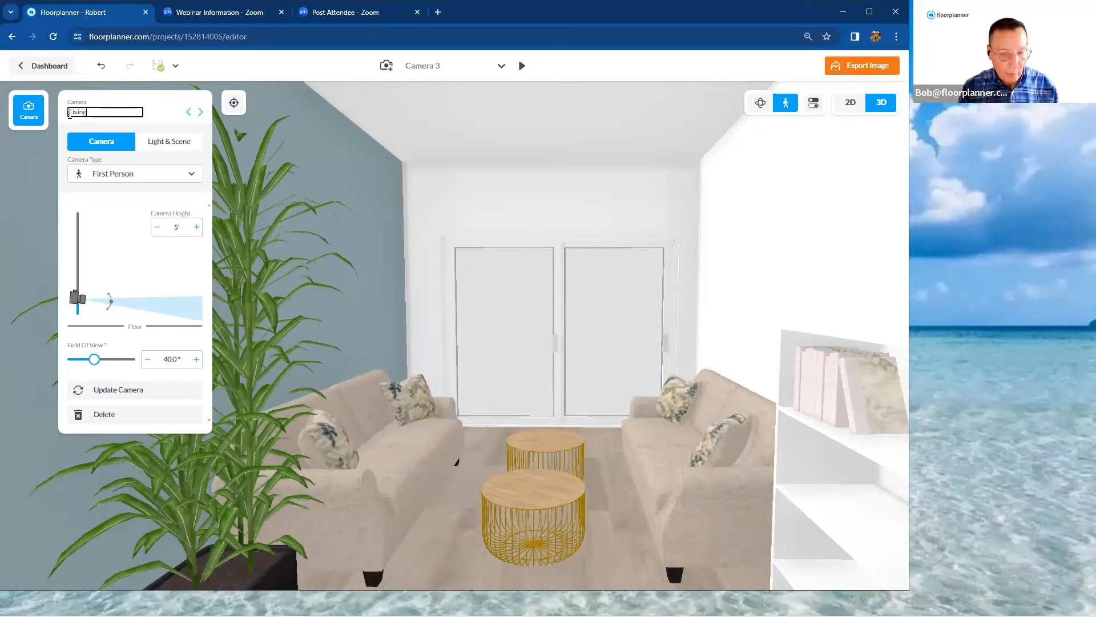
pyautogui.write(' Room')
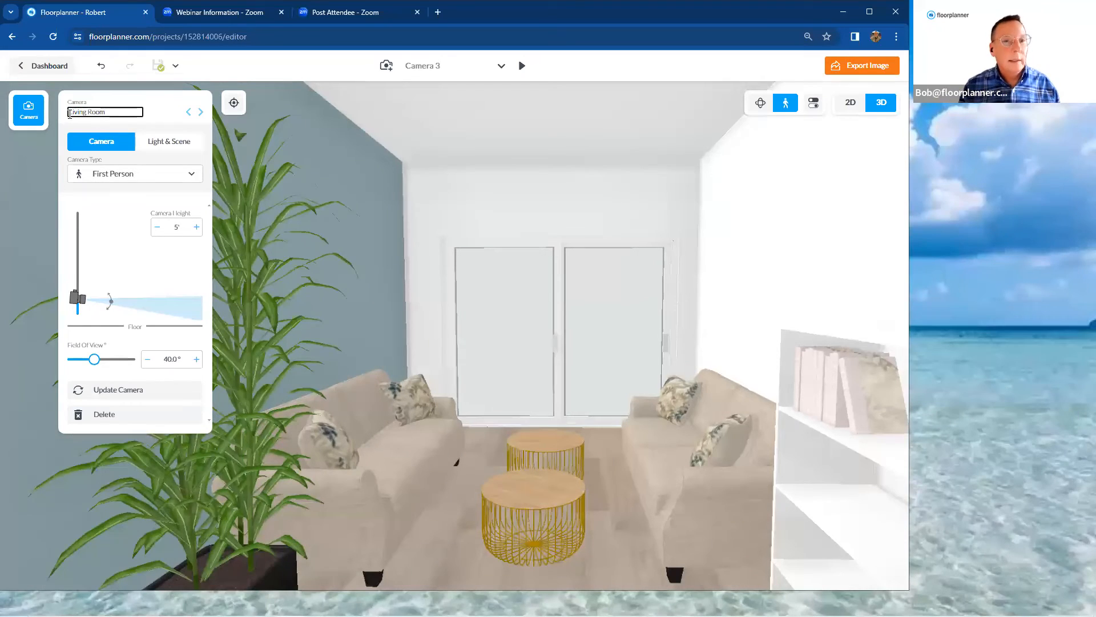
pyautogui.press('Return')
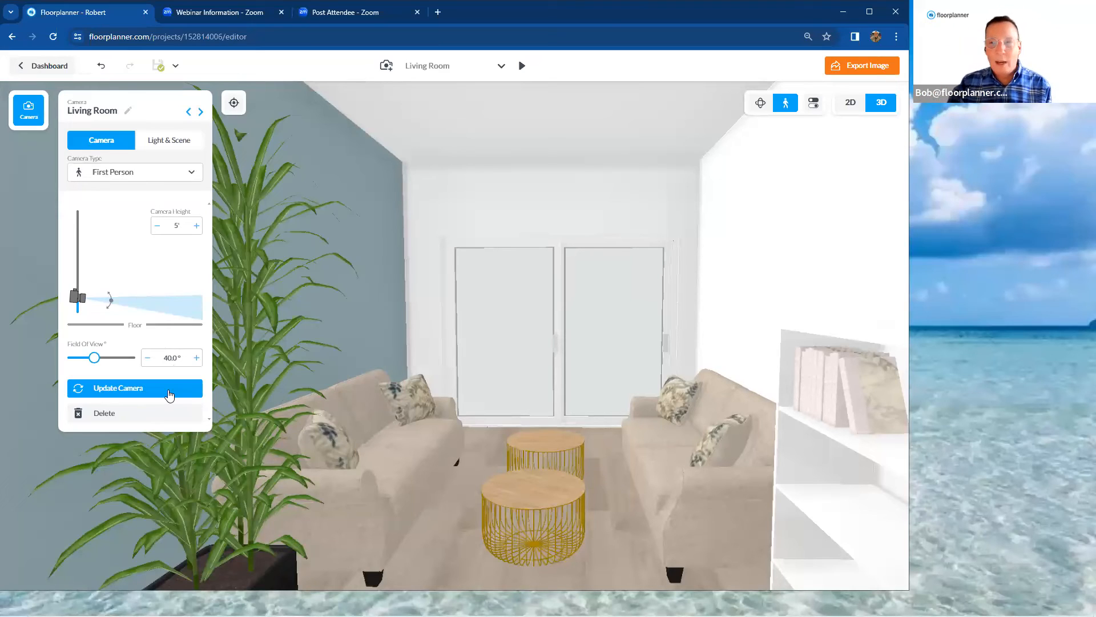
pyautogui.click(169, 392)
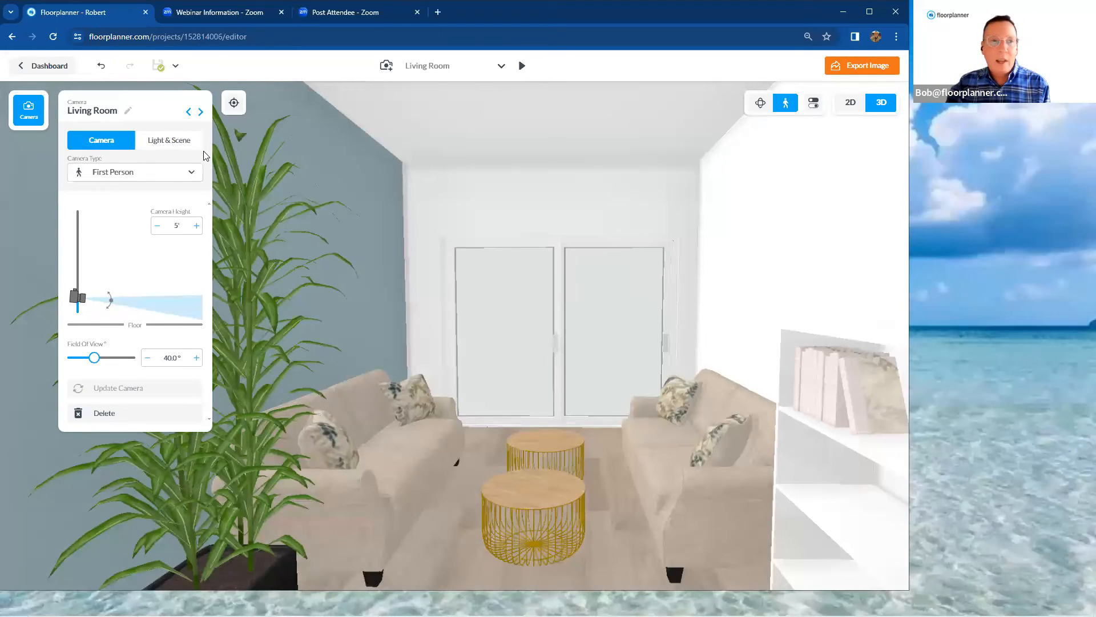
# Set the camera scene's time of day to Morning with Light Clouds, trying Heavy Clouds for comparison
pyautogui.click(187, 151)
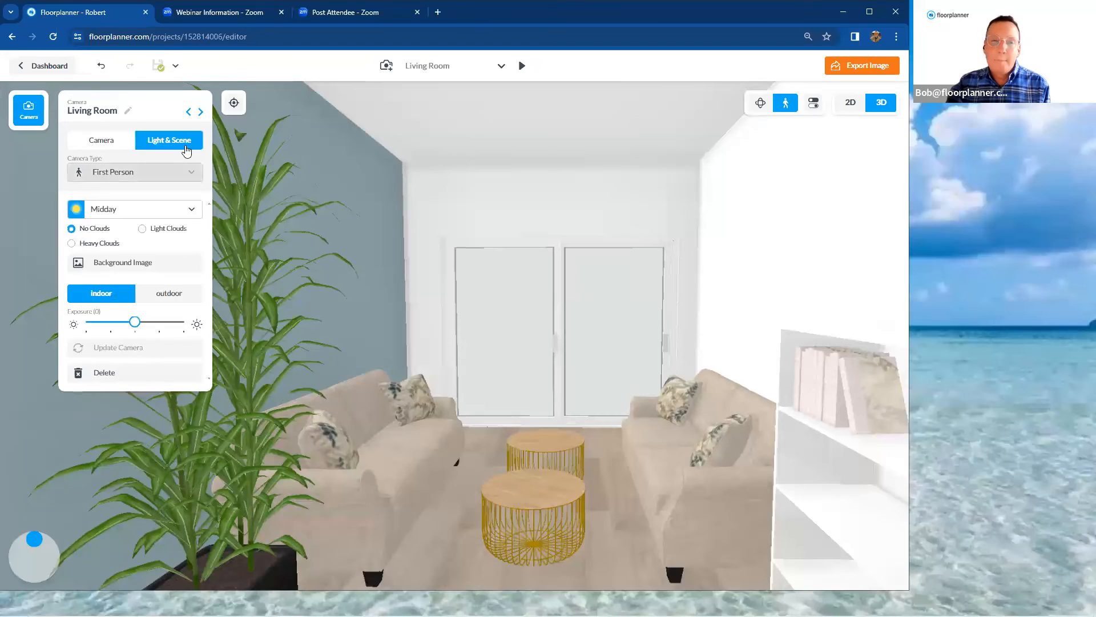
pyautogui.click(194, 211)
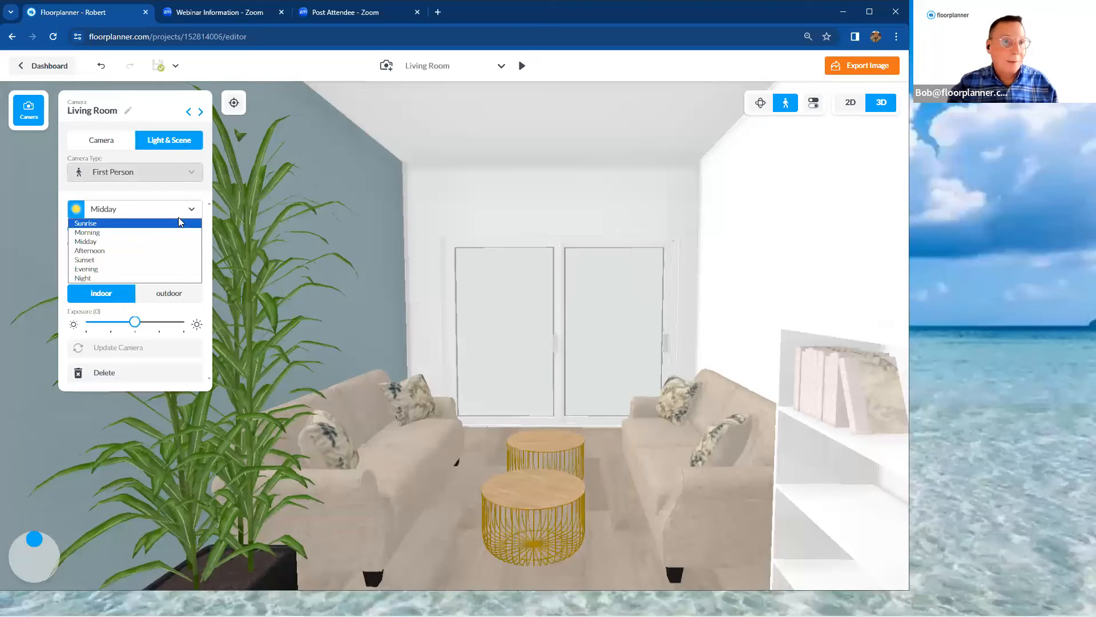
pyautogui.press('Down')
pyautogui.press('Down')
pyautogui.press('Down')
pyautogui.press('Down')
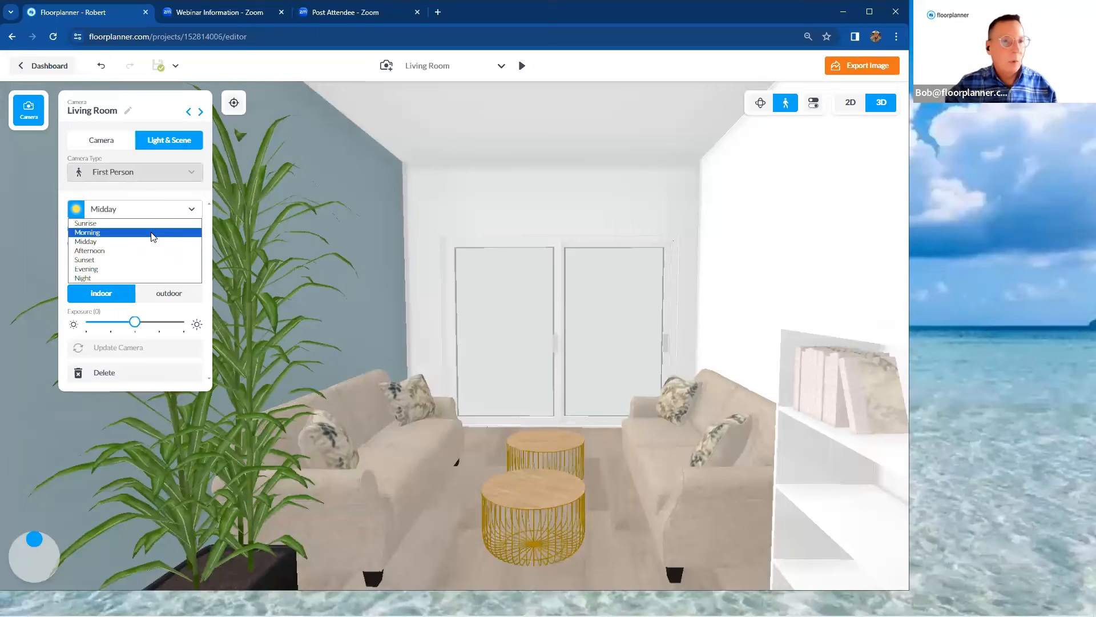
pyautogui.click(153, 233)
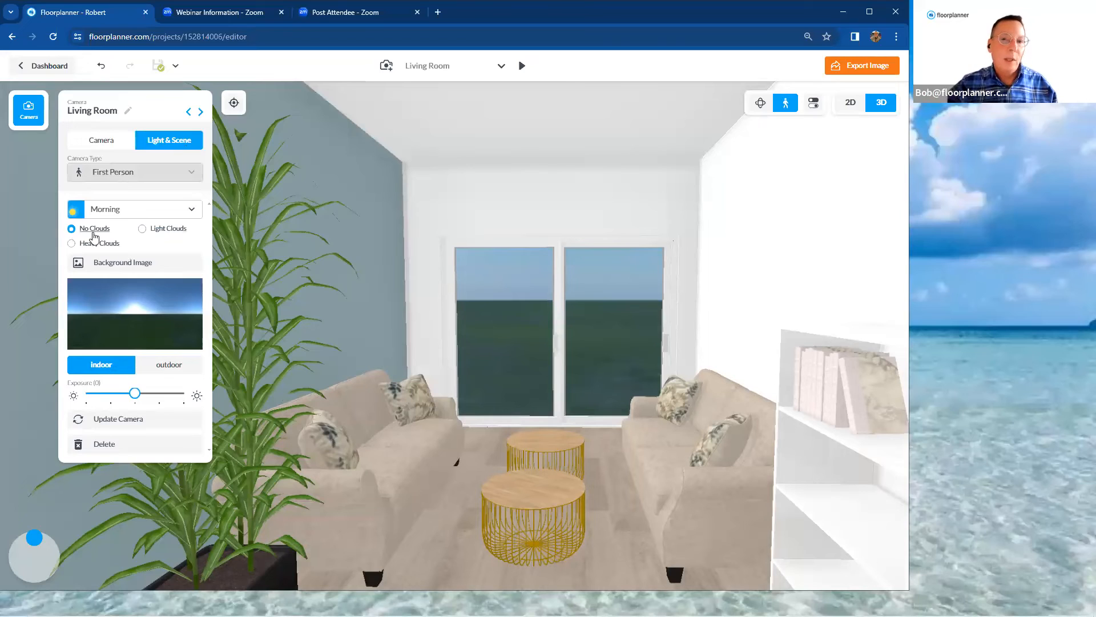
pyautogui.click(142, 232)
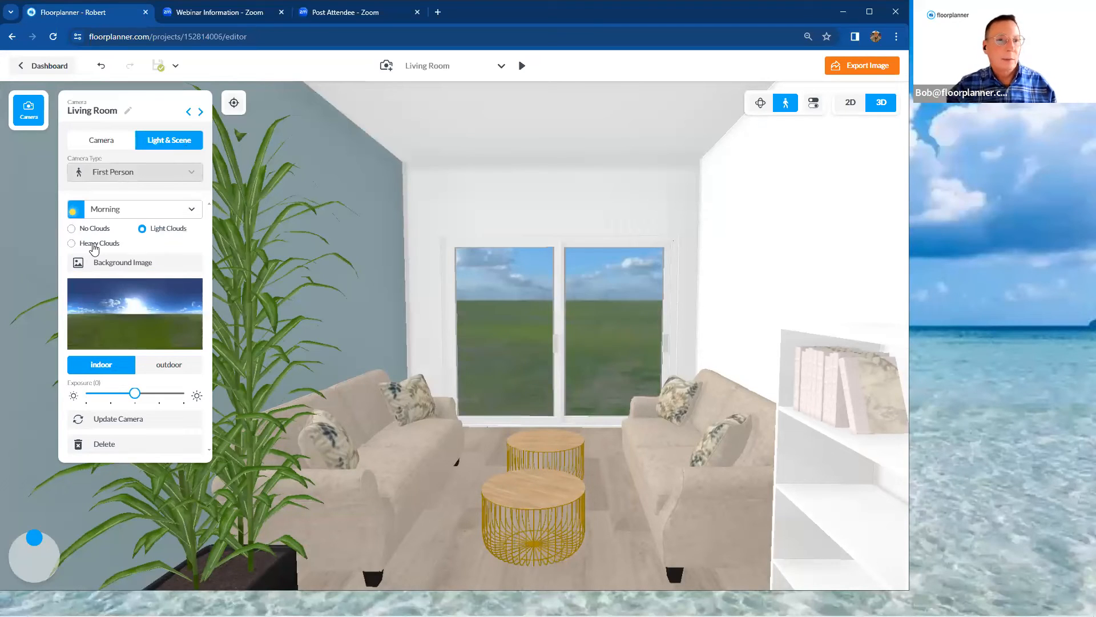
pyautogui.click(72, 244)
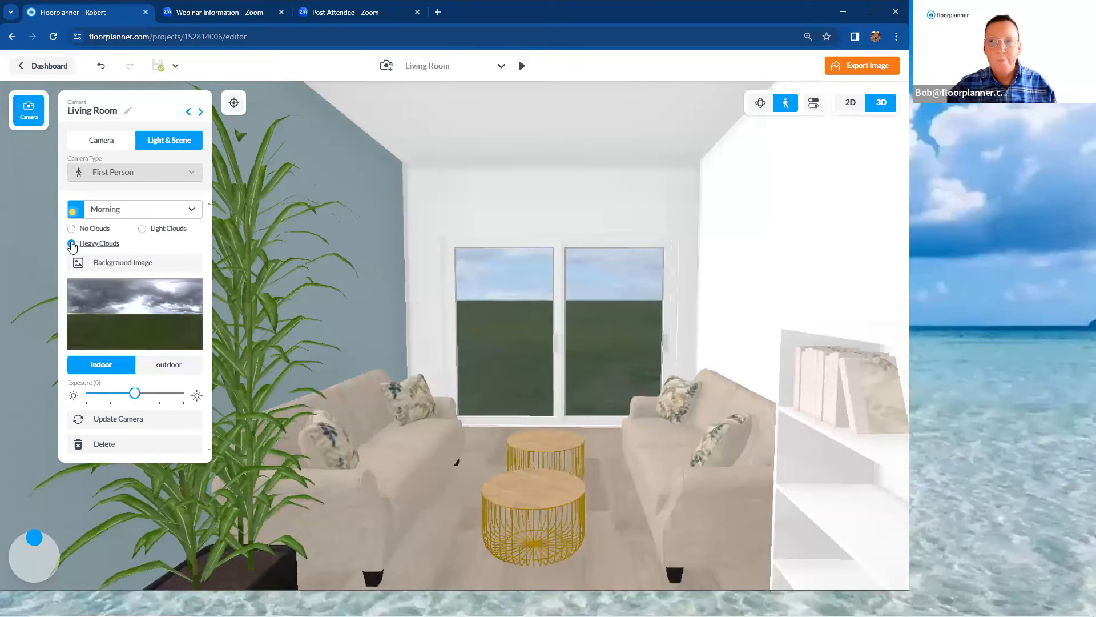
pyautogui.click(142, 230)
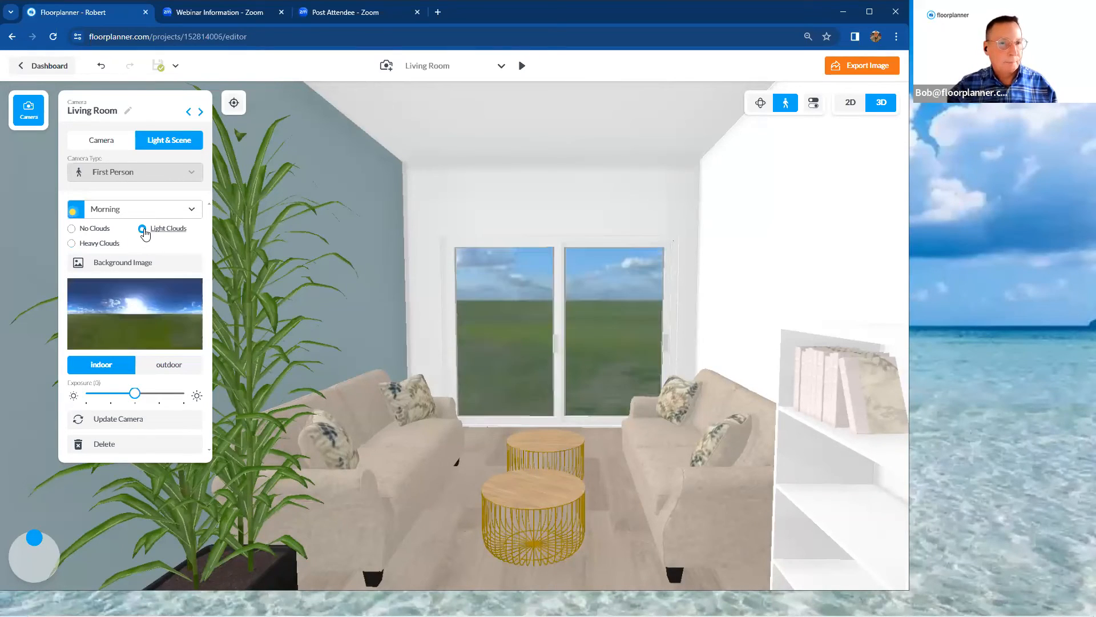
# Preview the gallery's background images and use the green field scene with a tree line on the horizon
pyautogui.click(154, 263)
pyautogui.moveTo(137, 224)
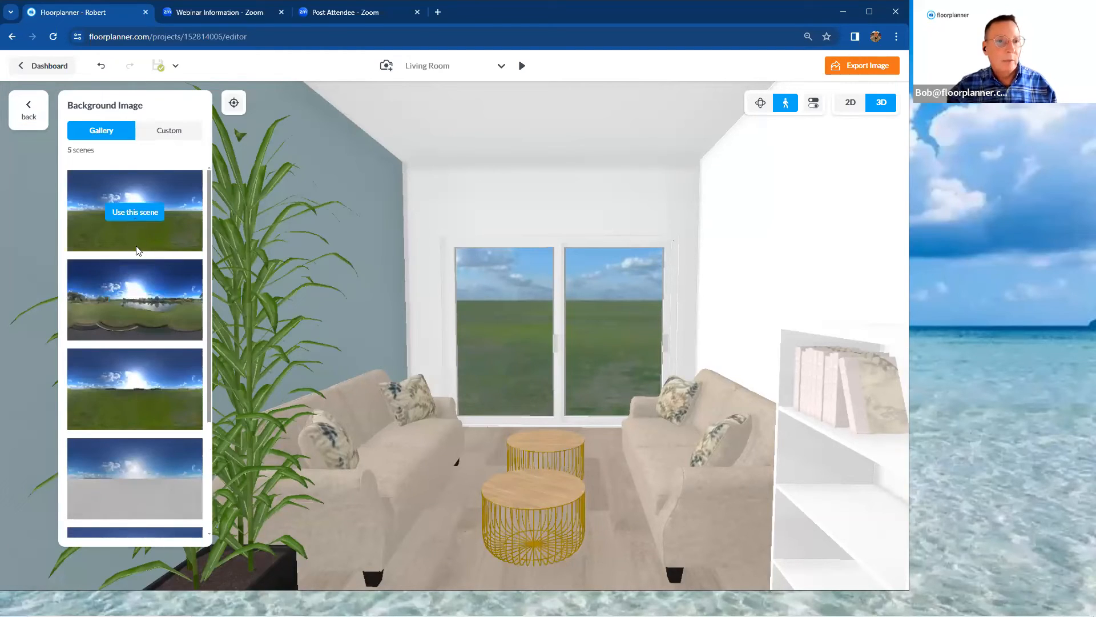
pyautogui.click(142, 303)
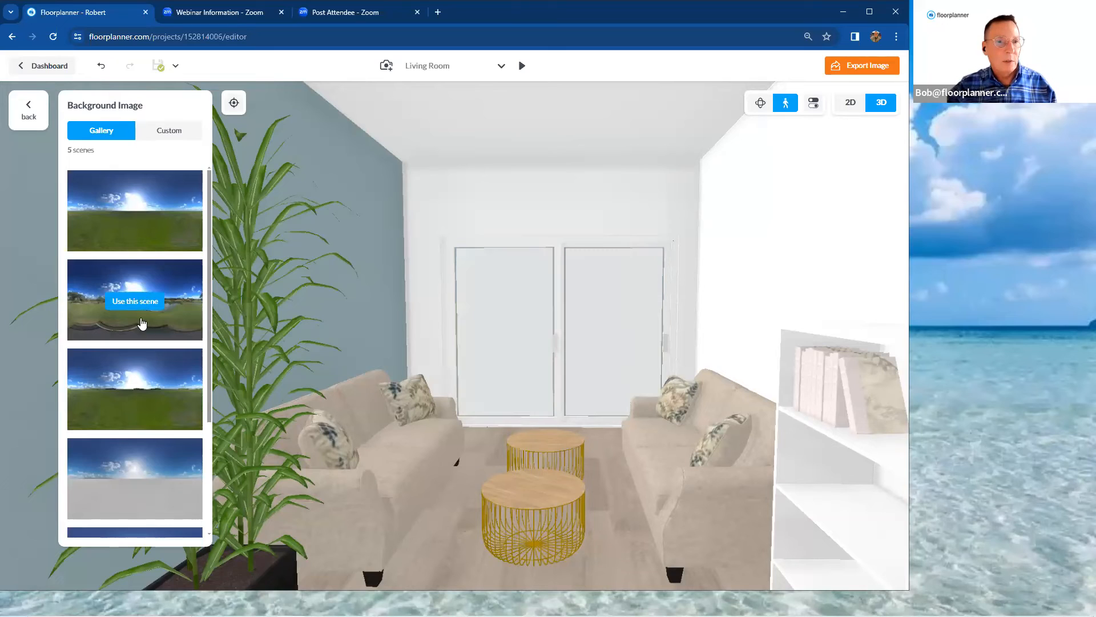
pyautogui.click(144, 393)
pyautogui.scroll(-2, 150, 389)
pyautogui.click(147, 367)
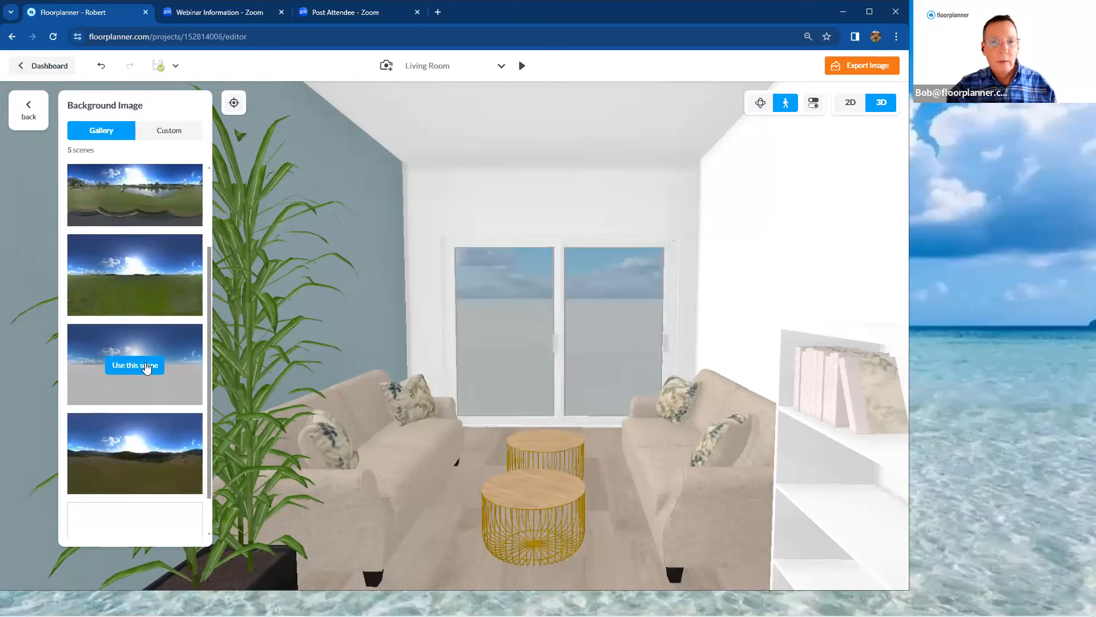
pyautogui.scroll(-1, 145, 361)
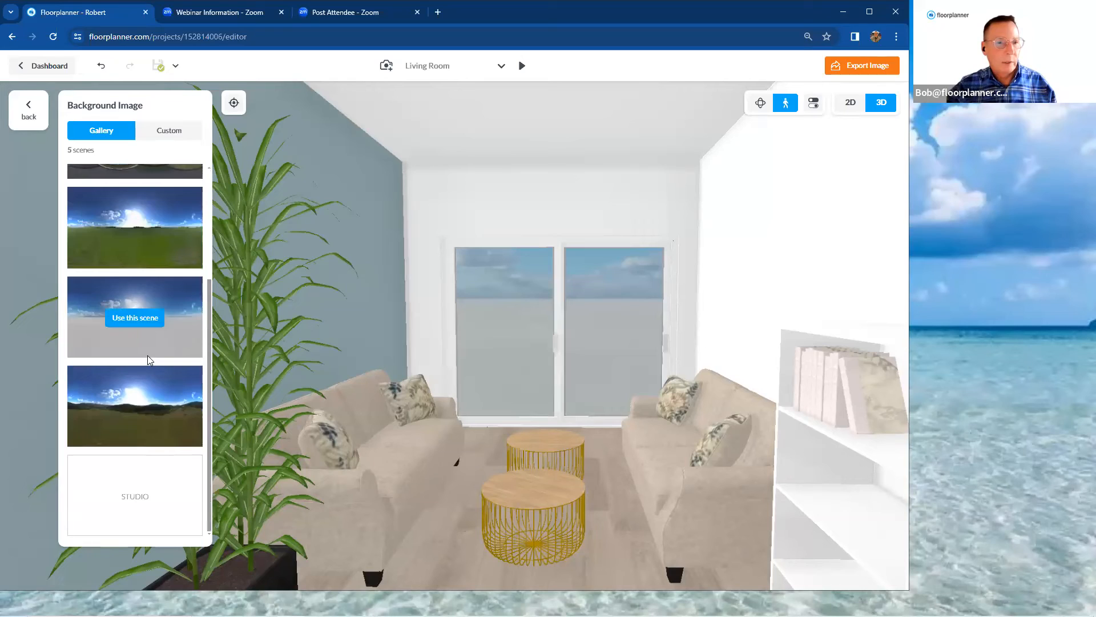
pyautogui.click(139, 408)
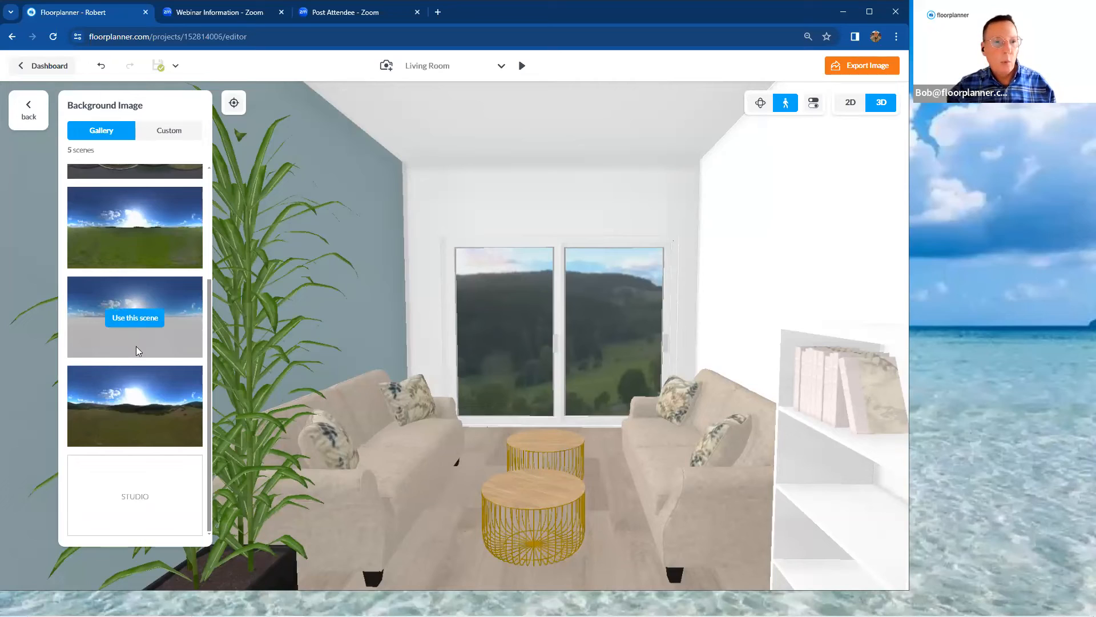
pyautogui.click(138, 325)
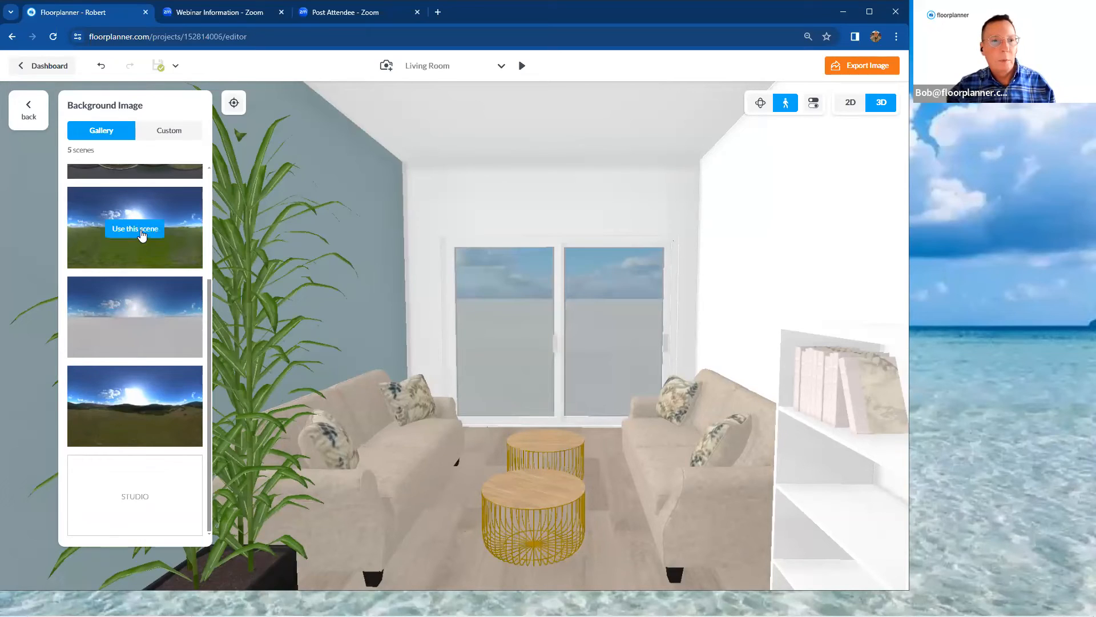
pyautogui.click(142, 233)
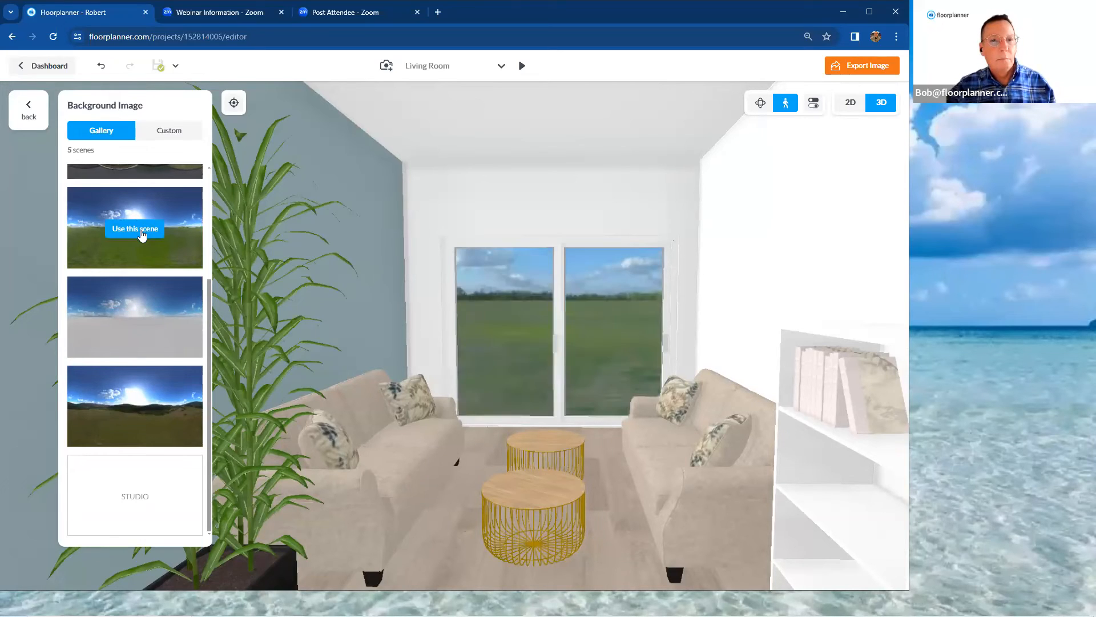
pyautogui.scroll(3, 149, 223)
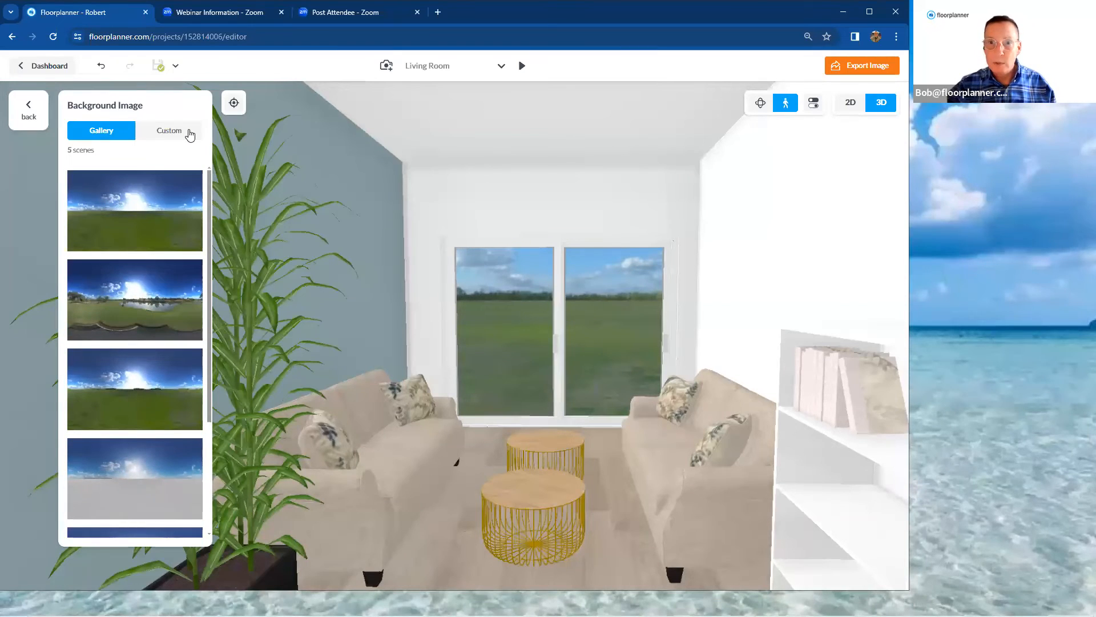
pyautogui.click(28, 108)
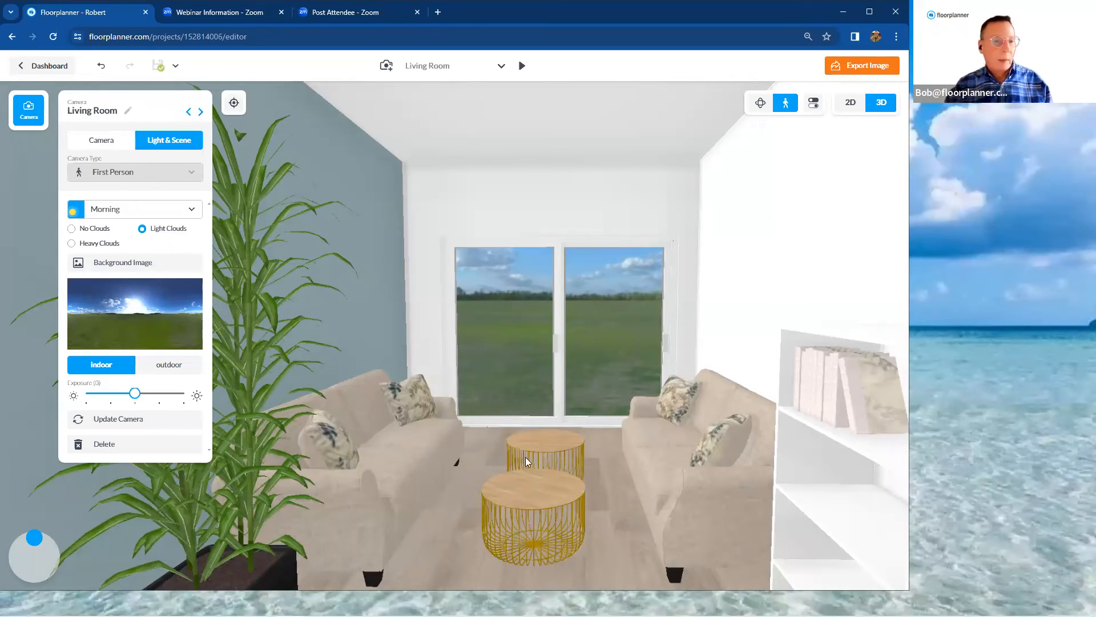
# Rotate the sun direction so light falls through the sliding doors, lower the indoor exposure to about -2.6, and update the camera
pyautogui.moveTo(34, 541); pyautogui.dragTo(56, 548)
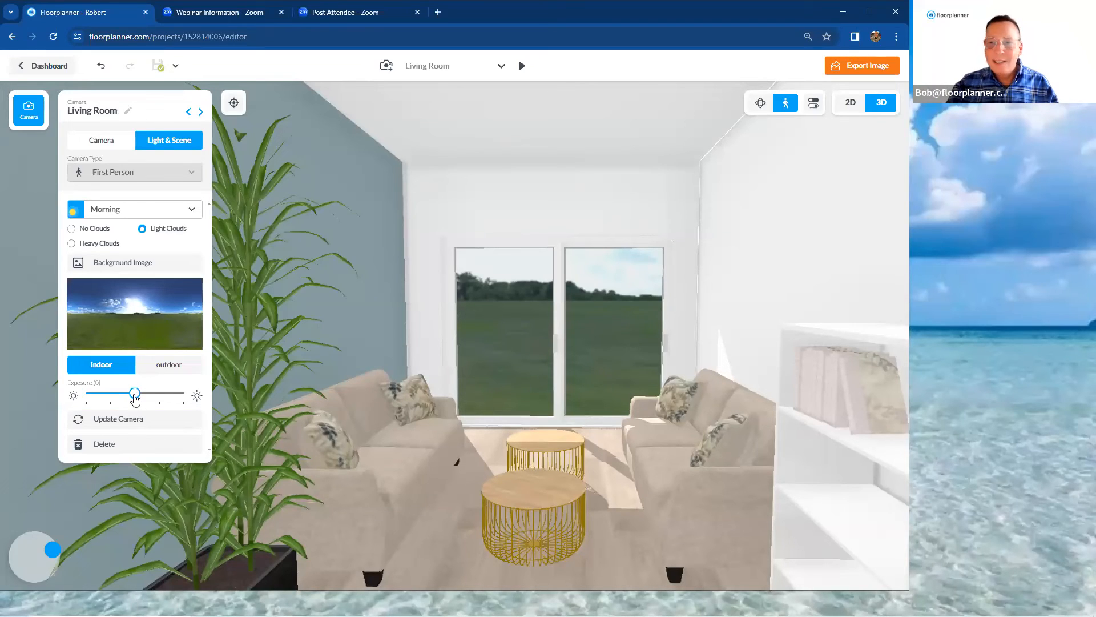
pyautogui.moveTo(135, 398); pyautogui.dragTo(108, 402)
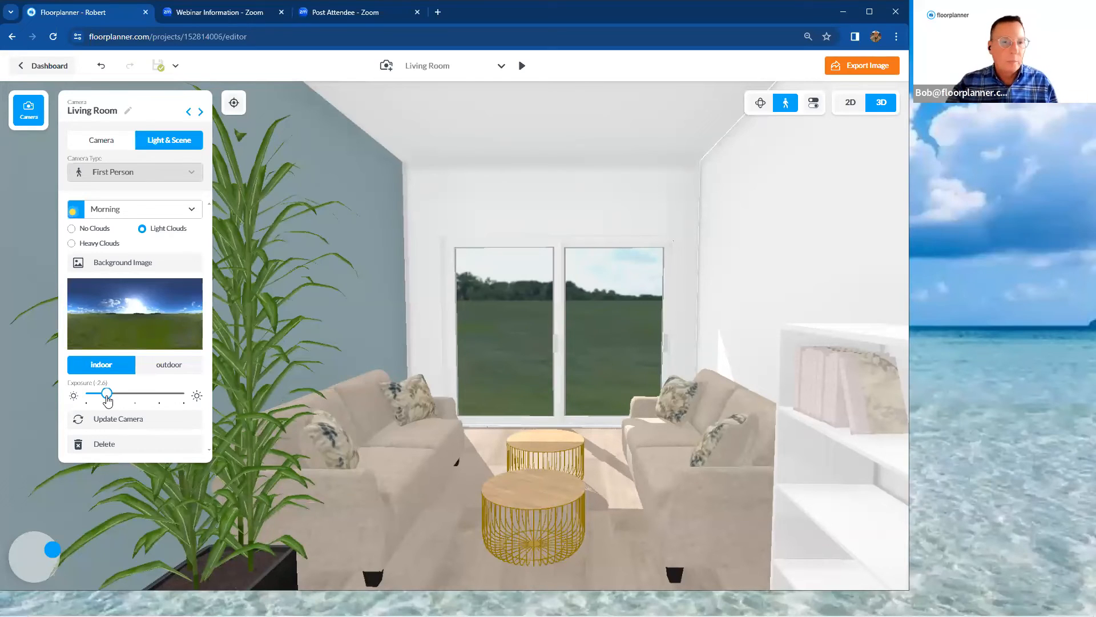
pyautogui.click(124, 426)
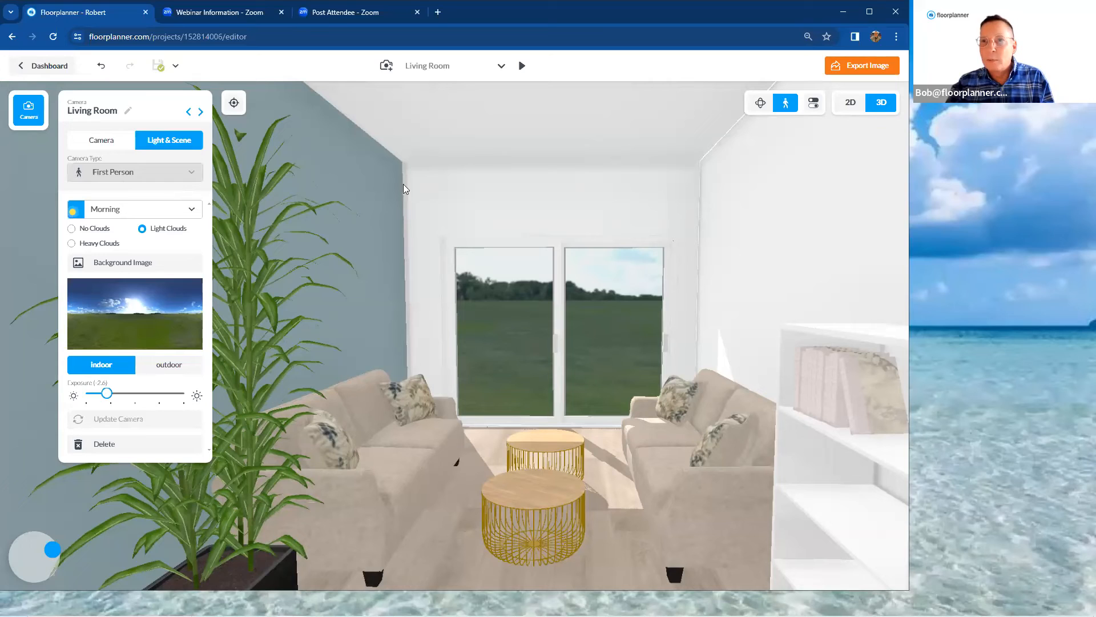
# Start an image export of the 3D view and upgrade the project to HD exports (1920 x 1080 px)
pyautogui.click(861, 67)
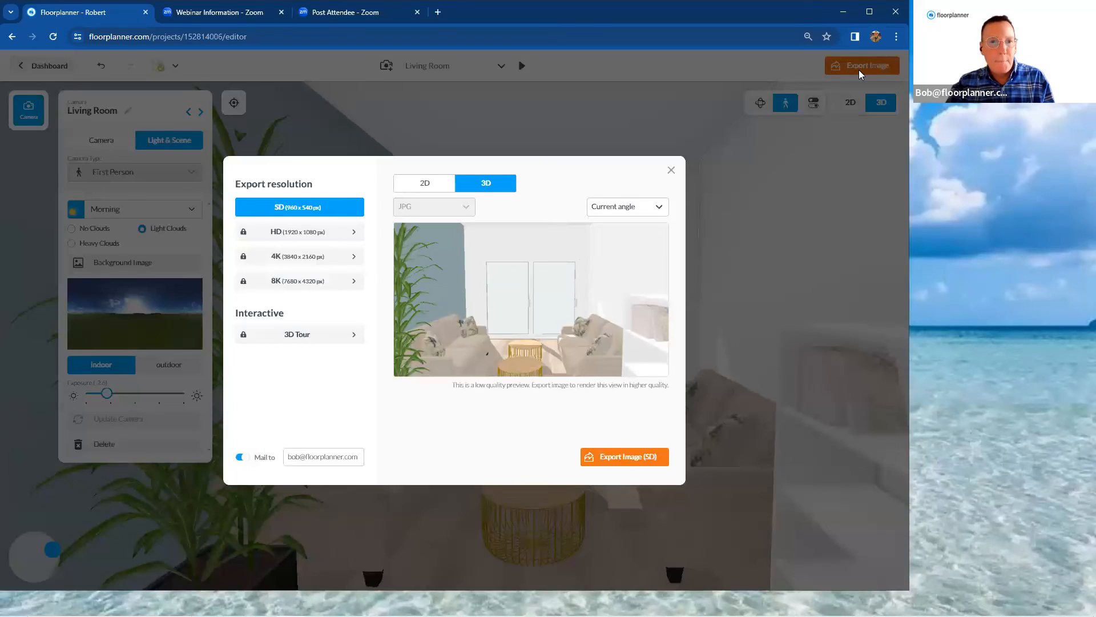
pyautogui.click(323, 239)
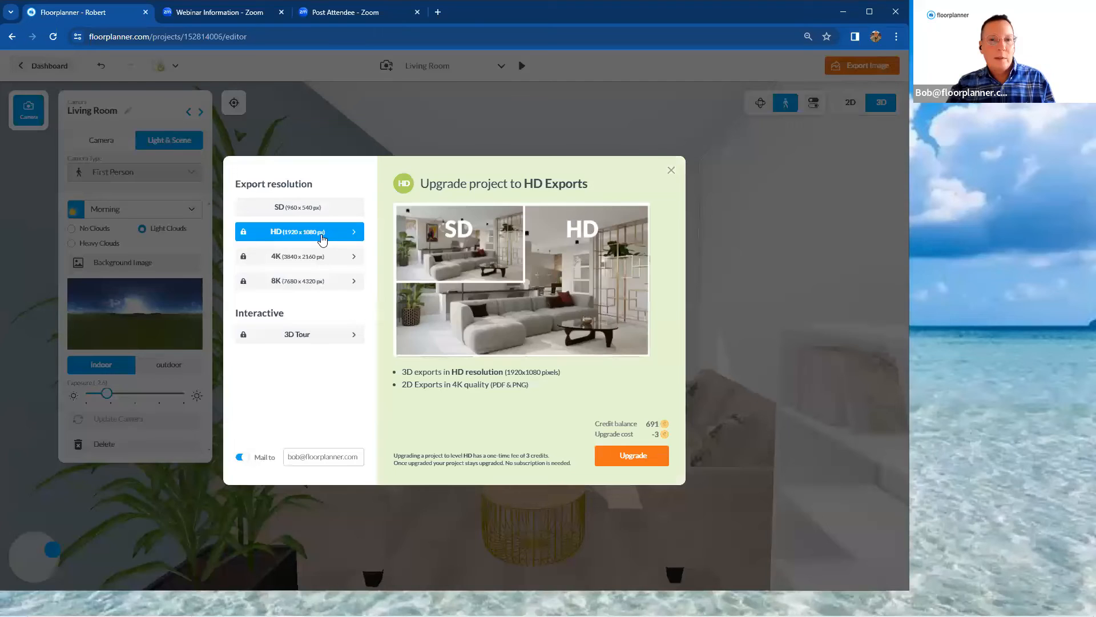
pyautogui.click(633, 457)
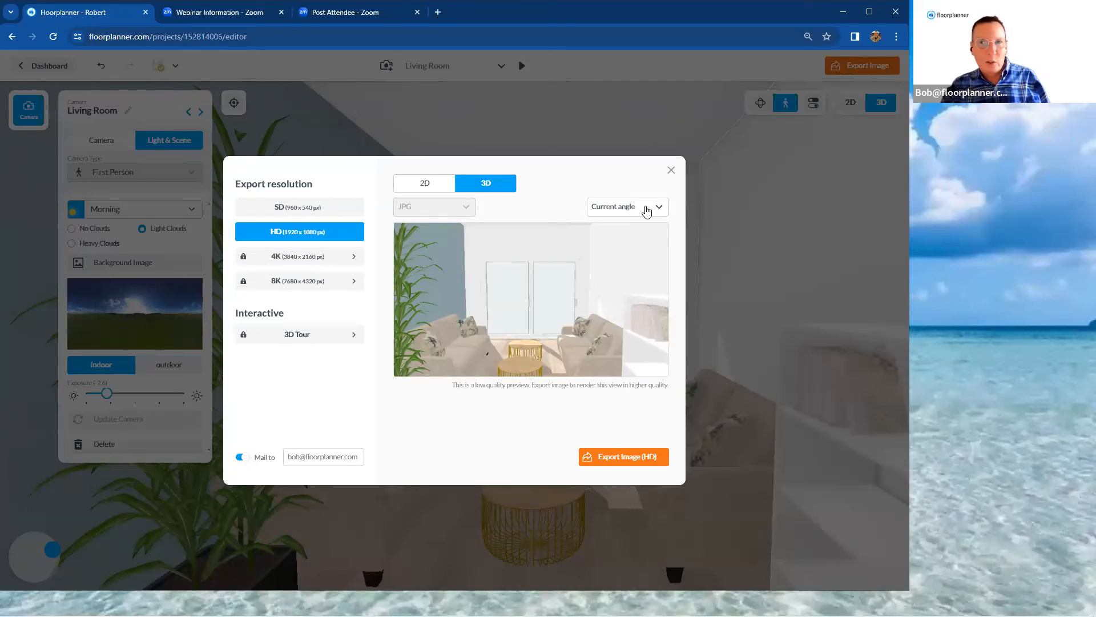
# Choose the Living Room camera as the export angle and export its 3D image in HD
pyautogui.click(647, 212)
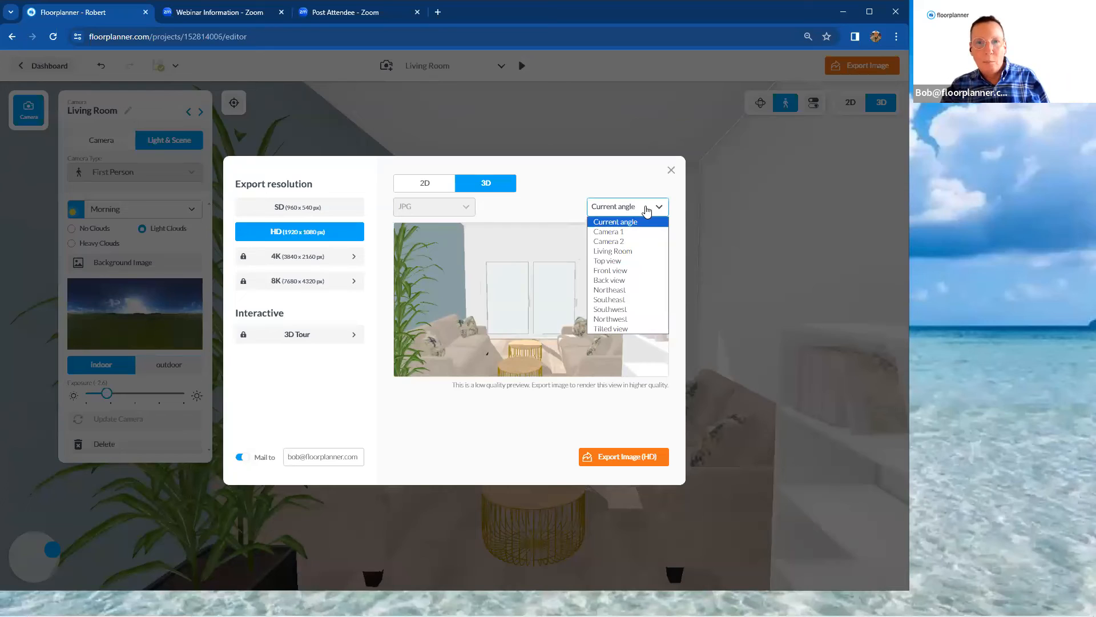
pyautogui.click(650, 255)
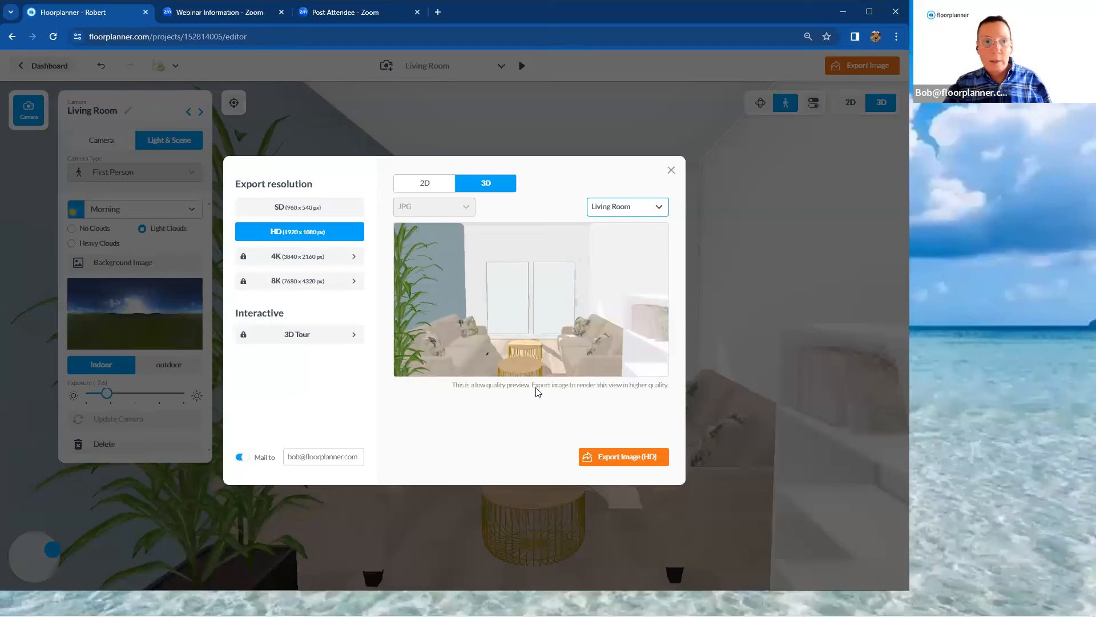
pyautogui.click(350, 216)
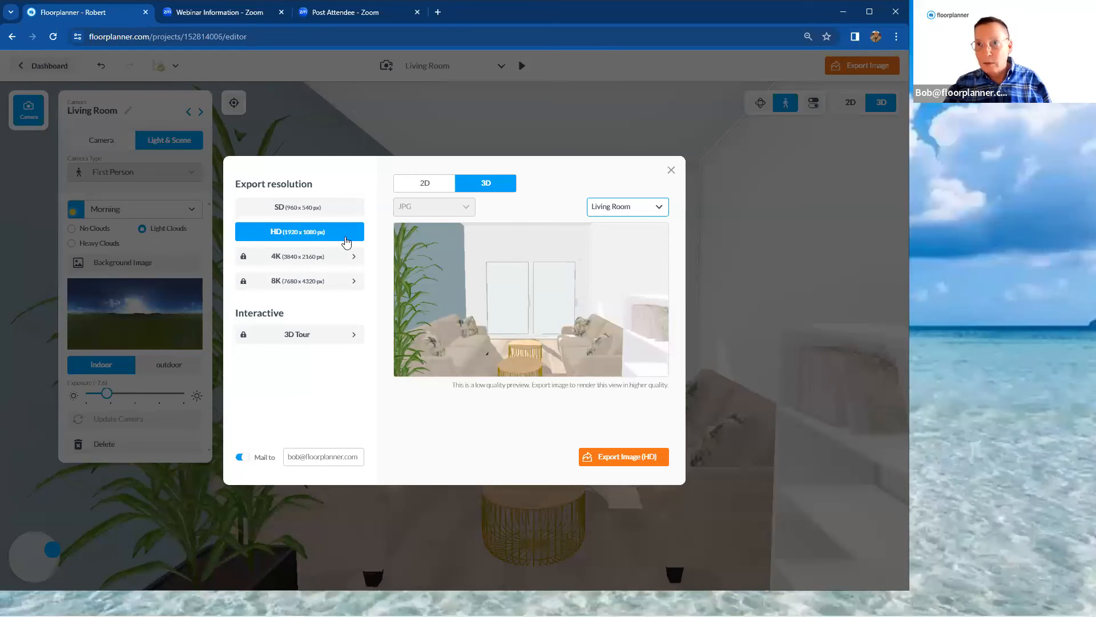
pyautogui.click(642, 464)
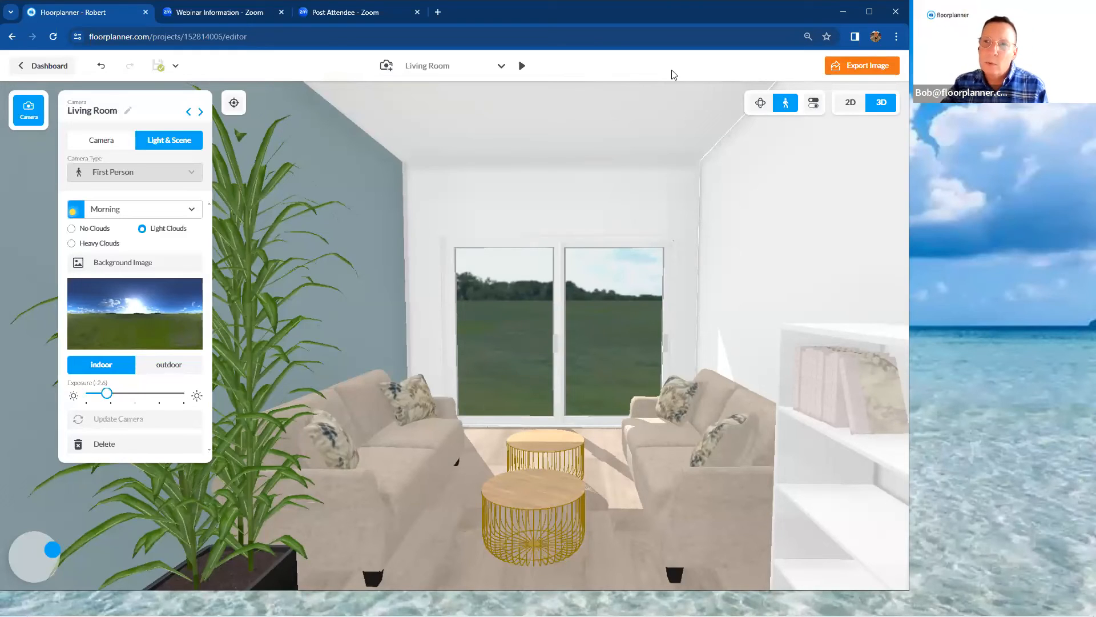
# Switch to the 2D plan and open the front view for side 1 of the wall opposite the sliding doors
pyautogui.click(851, 104)
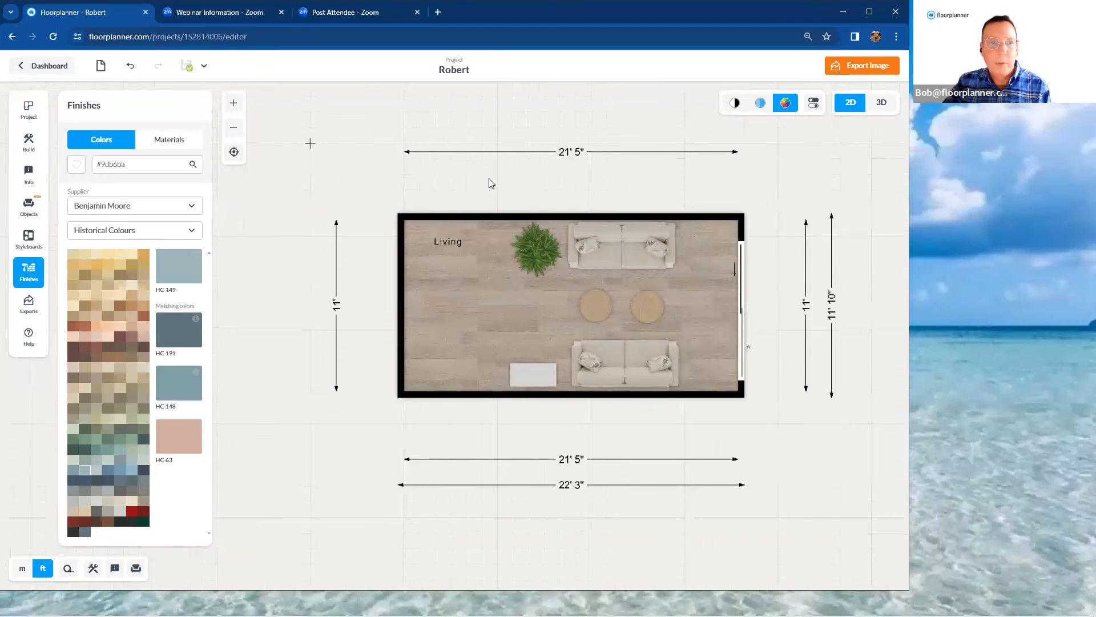
pyautogui.click(403, 285)
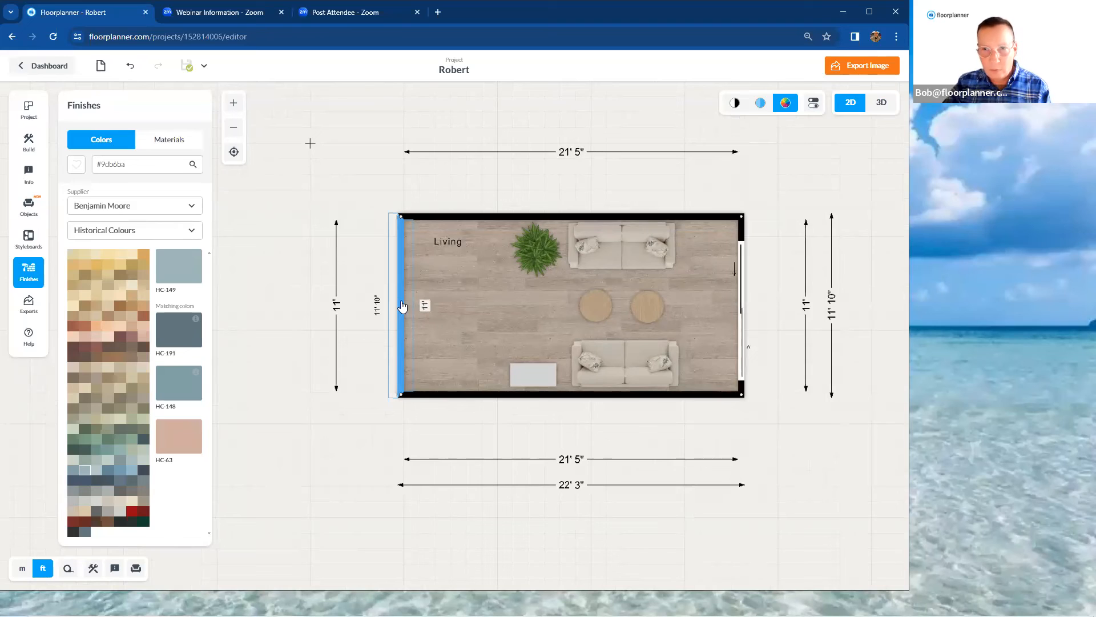
pyautogui.click(402, 307)
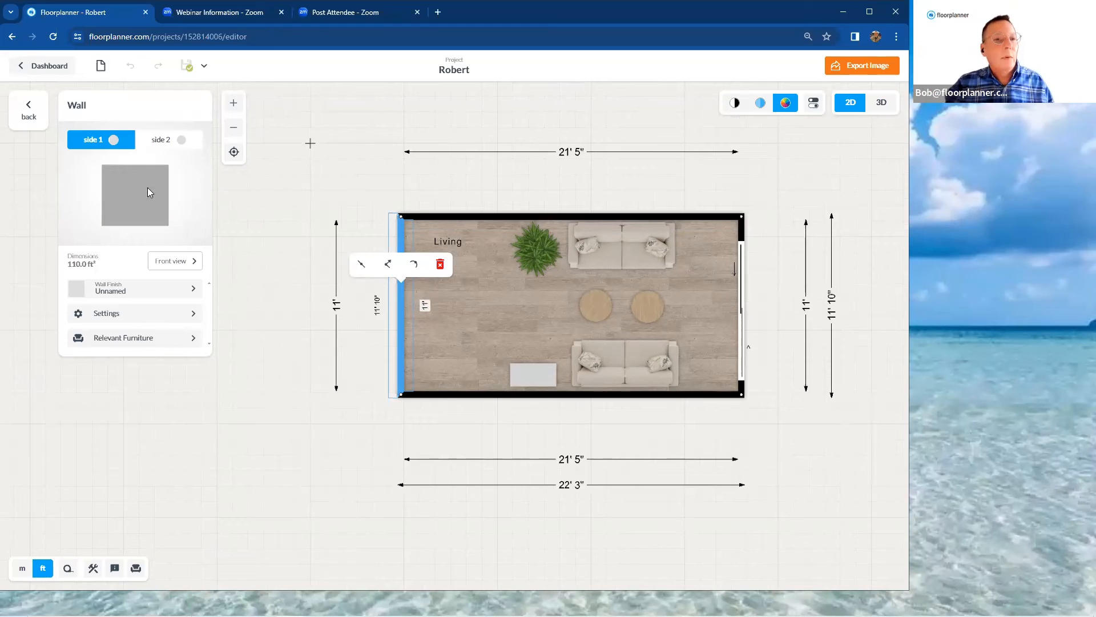
pyautogui.click(151, 139)
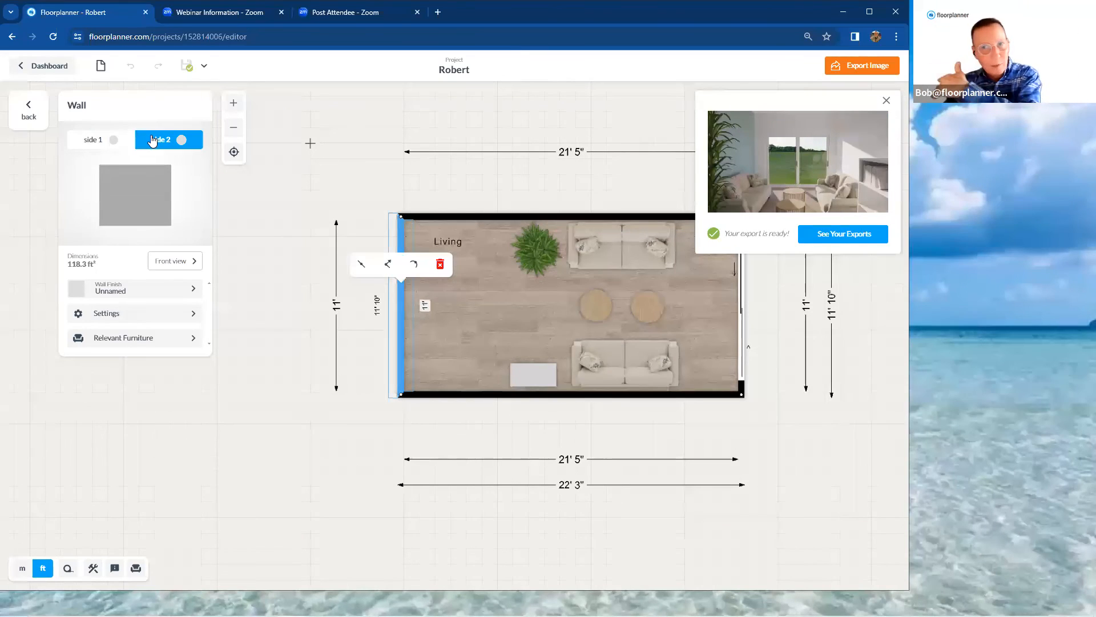
pyautogui.click(94, 143)
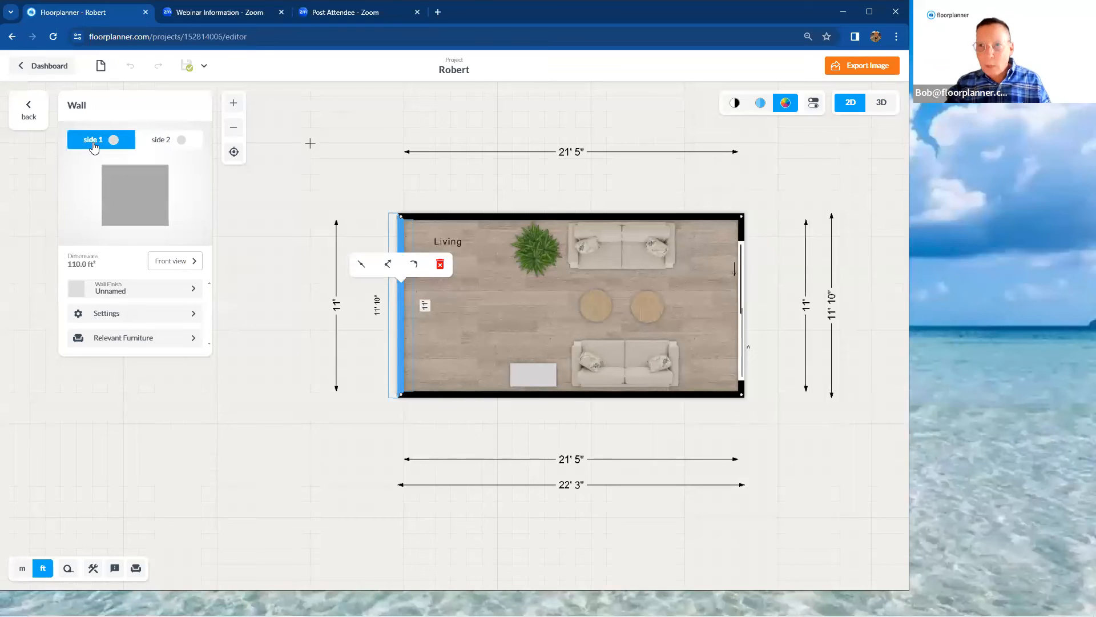
pyautogui.click(183, 264)
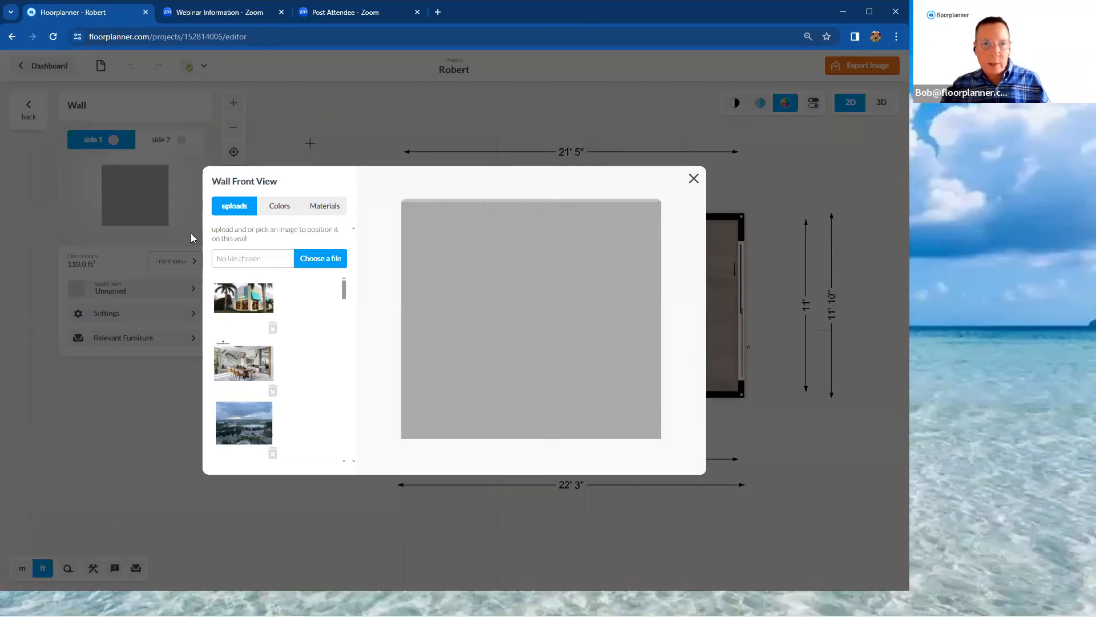
# Look through the wall's color and material options, then apply the uploaded blue-and-white diamond pattern image to the wall
pyautogui.click(285, 215)
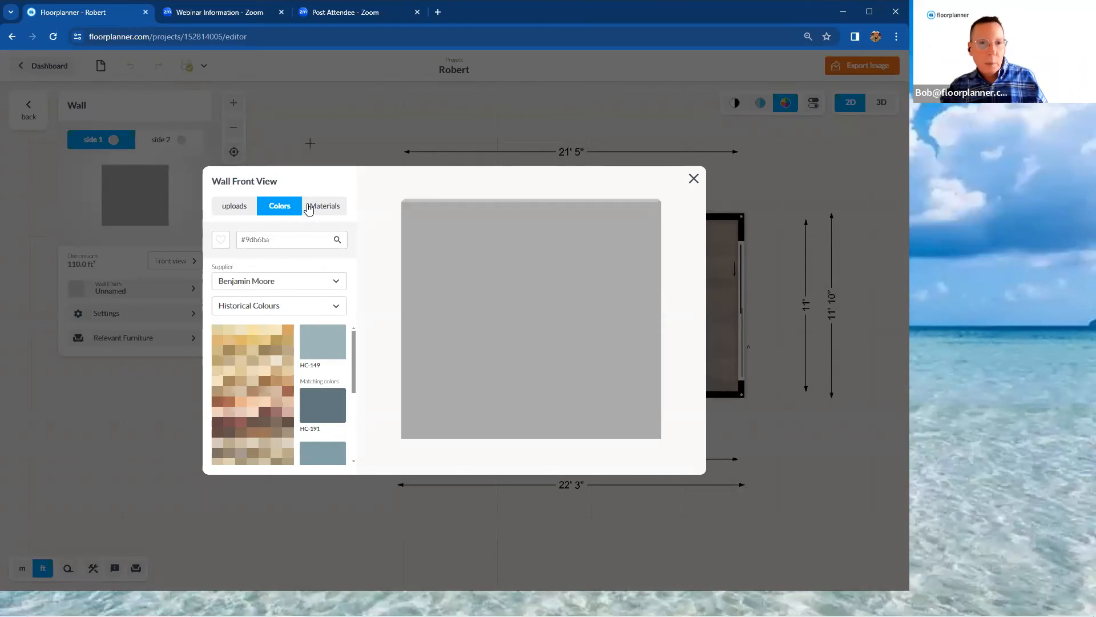
pyautogui.click(309, 207)
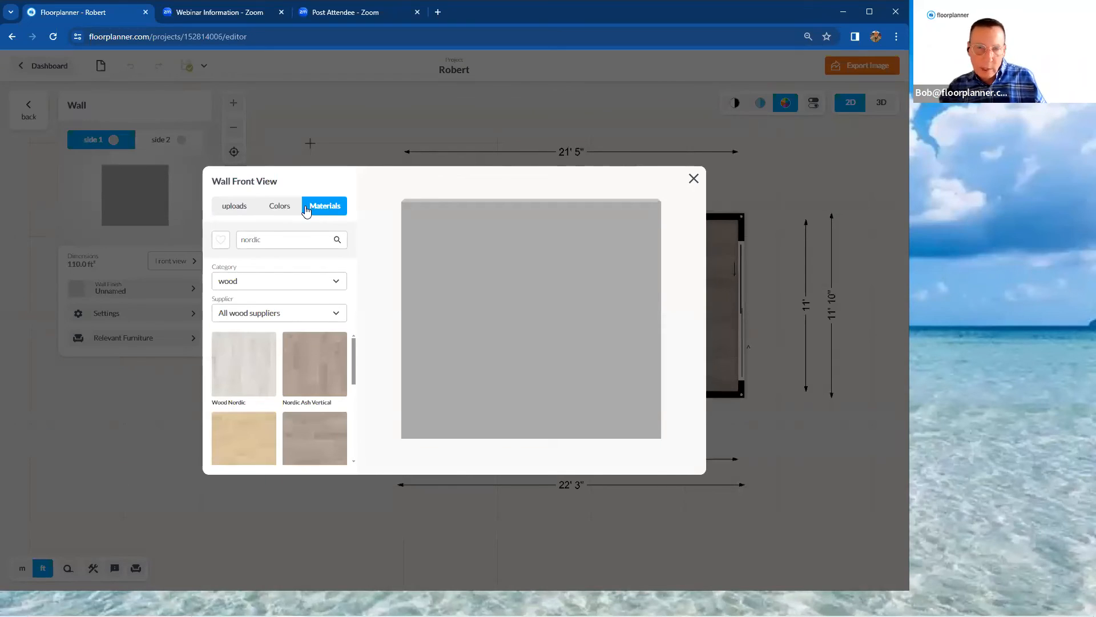
pyautogui.click(238, 210)
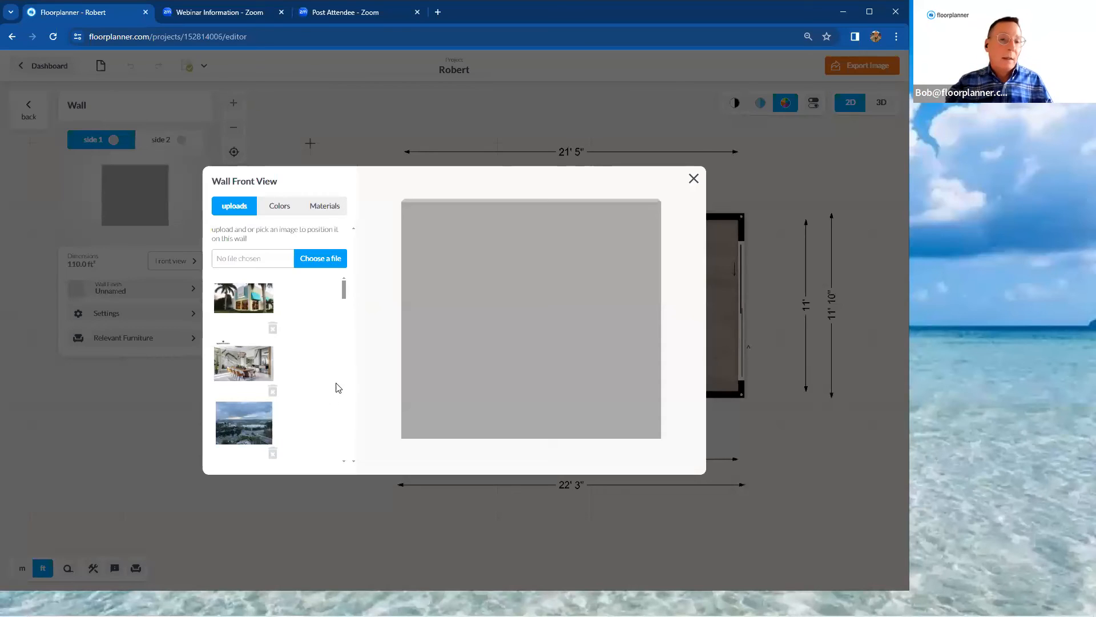
pyautogui.moveTo(344, 296); pyautogui.dragTo(343, 325)
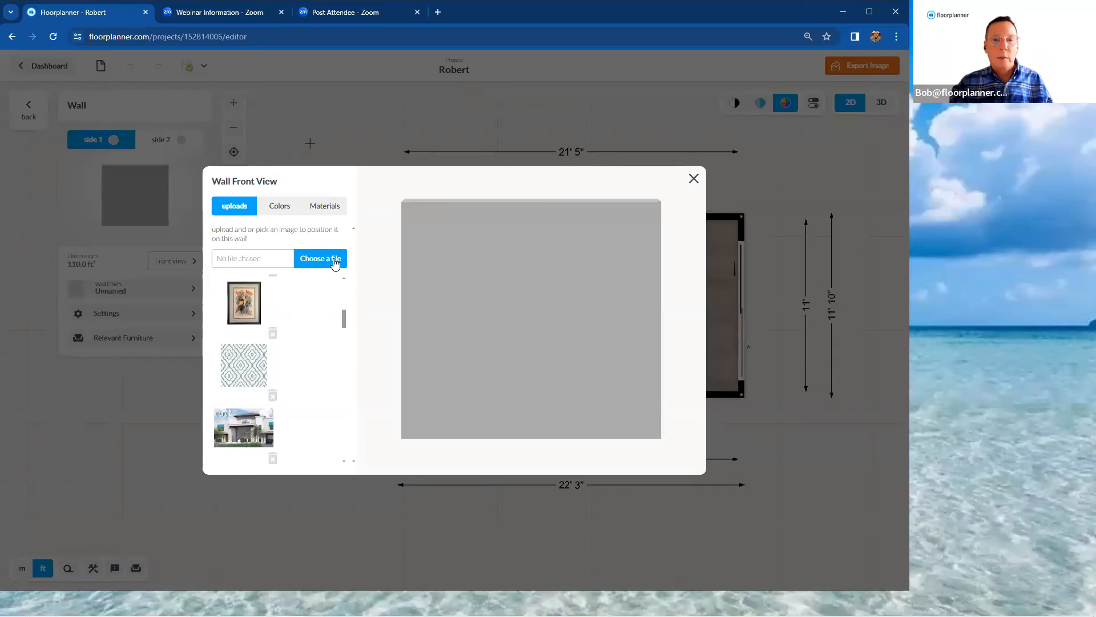
pyautogui.click(258, 379)
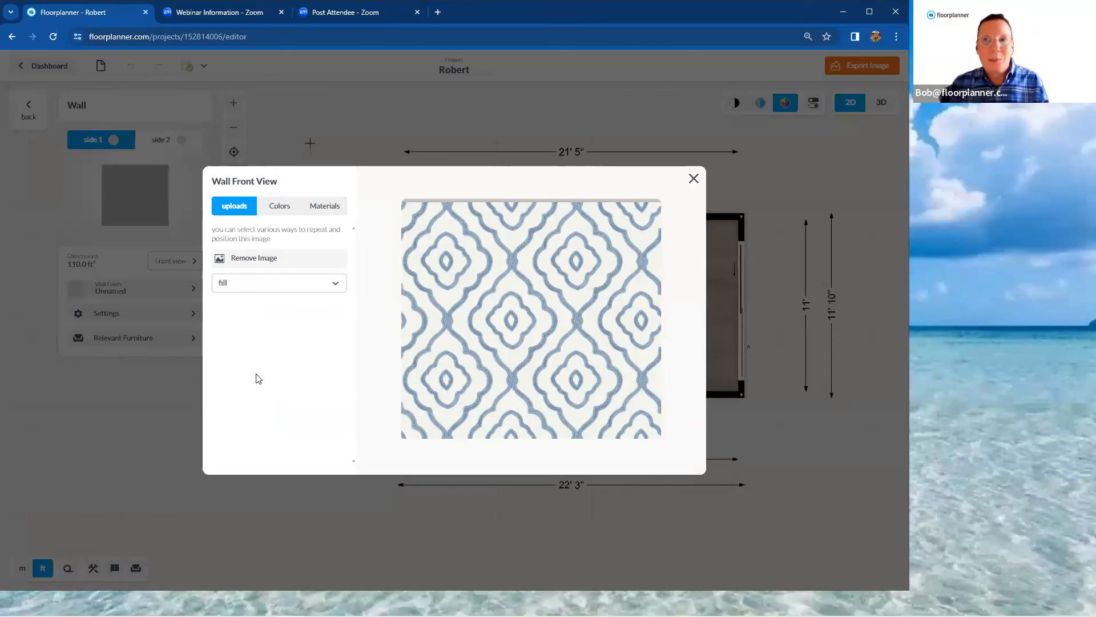
# Set the pattern image's placement to free and shrink it to about 4' by 3' 7 7/8" in the wall's lower-left corner
pyautogui.click(337, 285)
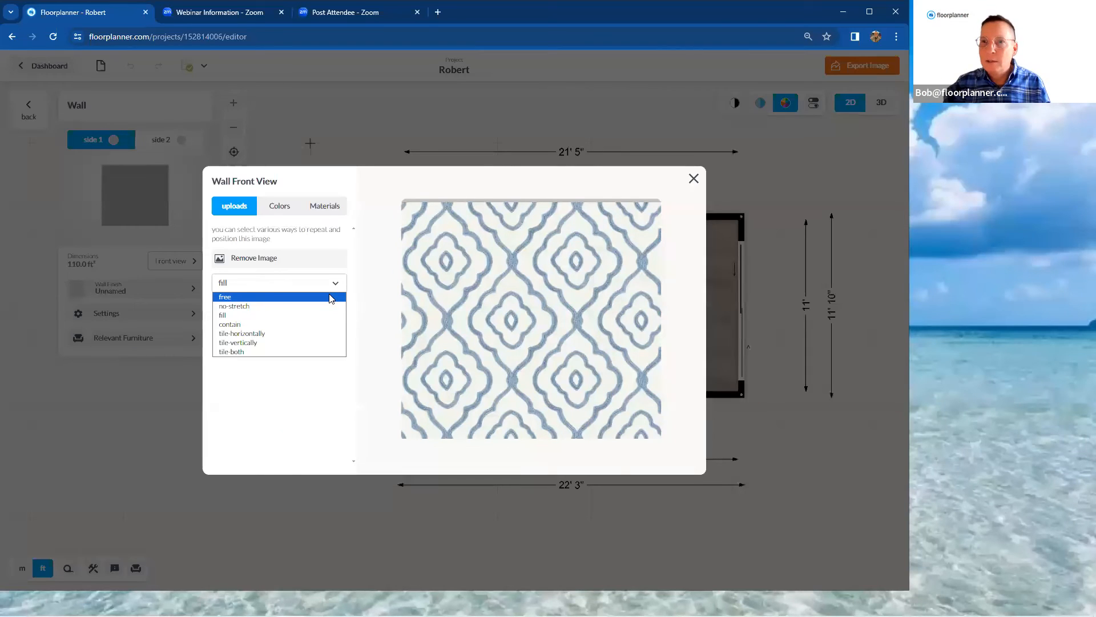
pyautogui.click(331, 298)
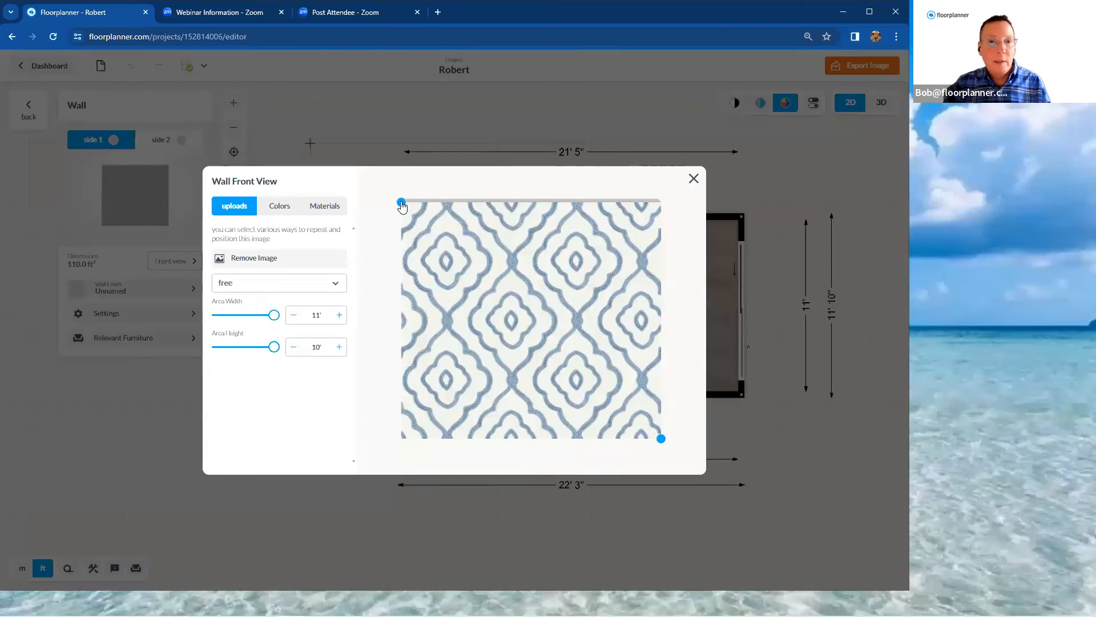
pyautogui.moveTo(401, 204); pyautogui.dragTo(525, 320)
pyautogui.moveTo(662, 438); pyautogui.dragTo(425, 402)
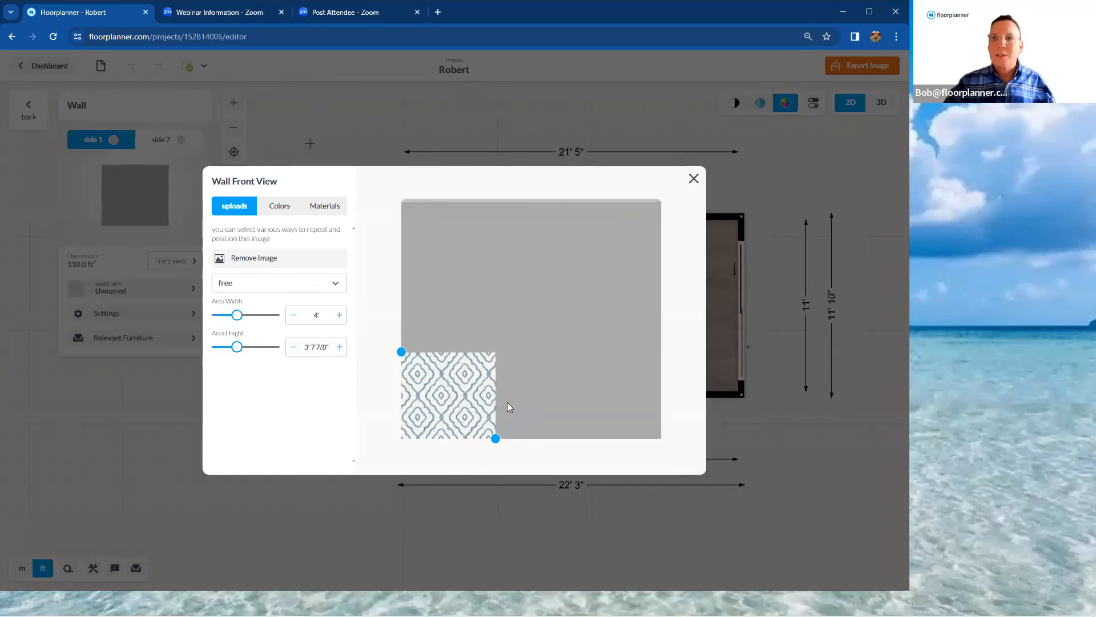
# Set the pattern image's area width and area height to 2' each
pyautogui.click(309, 319)
pyautogui.doubleClick(317, 316)
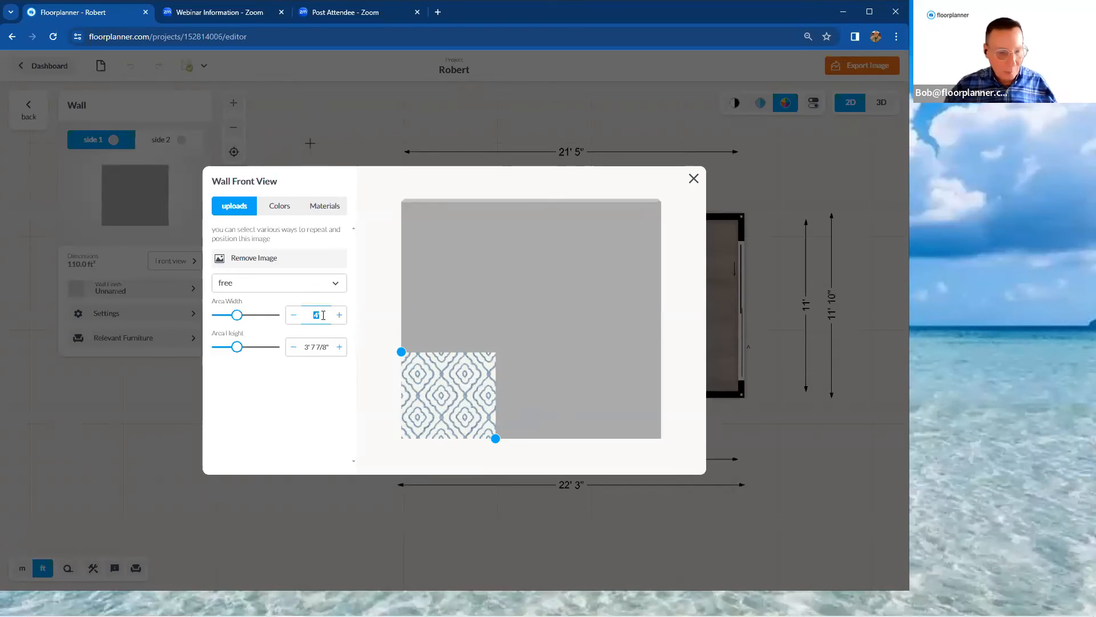
pyautogui.write('2')
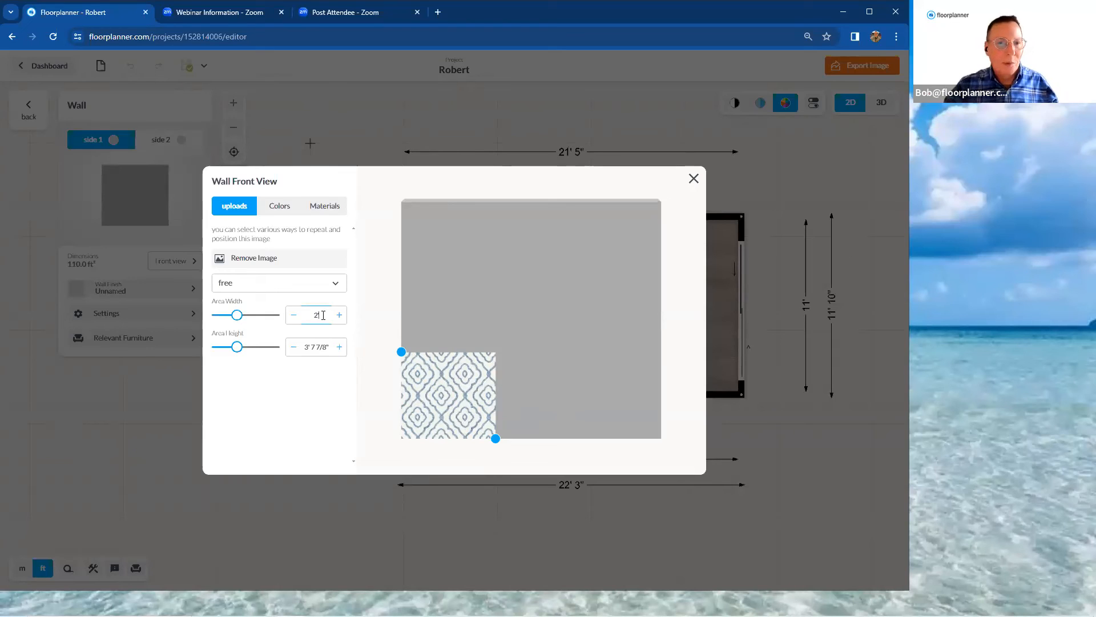
pyautogui.click(305, 347)
pyautogui.moveTo(304, 345); pyautogui.dragTo(327, 345)
pyautogui.write('2')
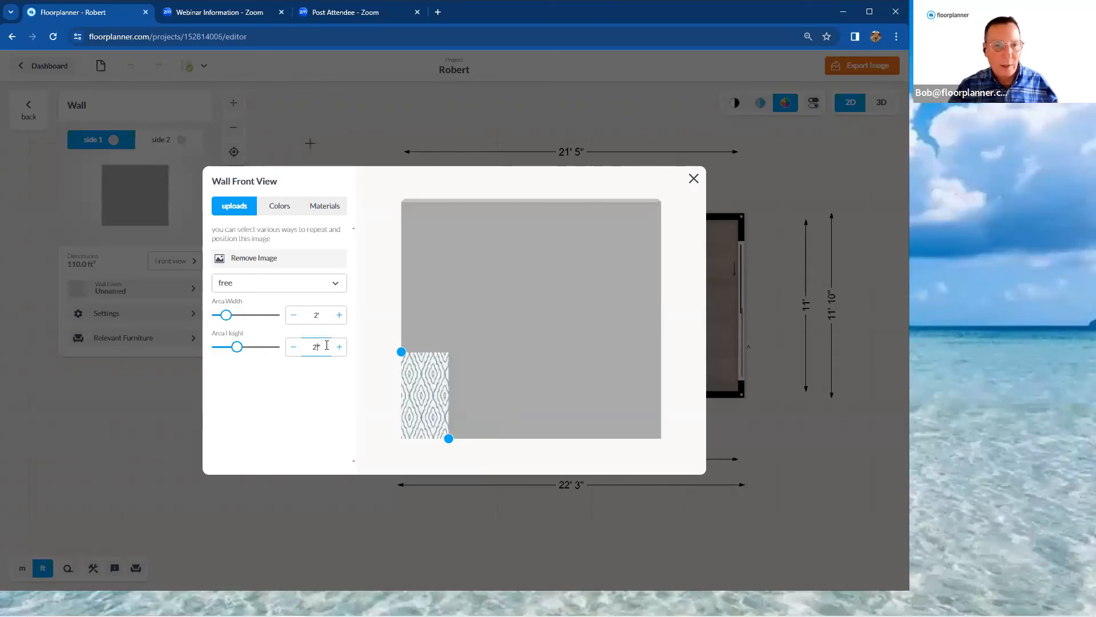
pyautogui.press('Return')
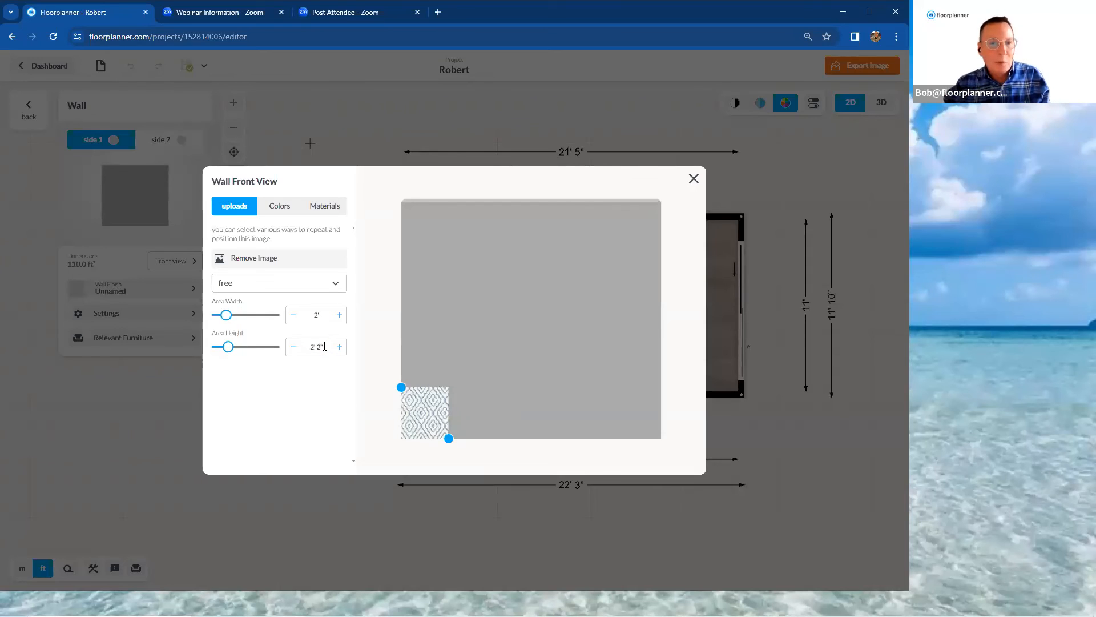
pyautogui.moveTo(306, 347); pyautogui.dragTo(326, 345)
pyautogui.write('2')
pyautogui.press('Return')
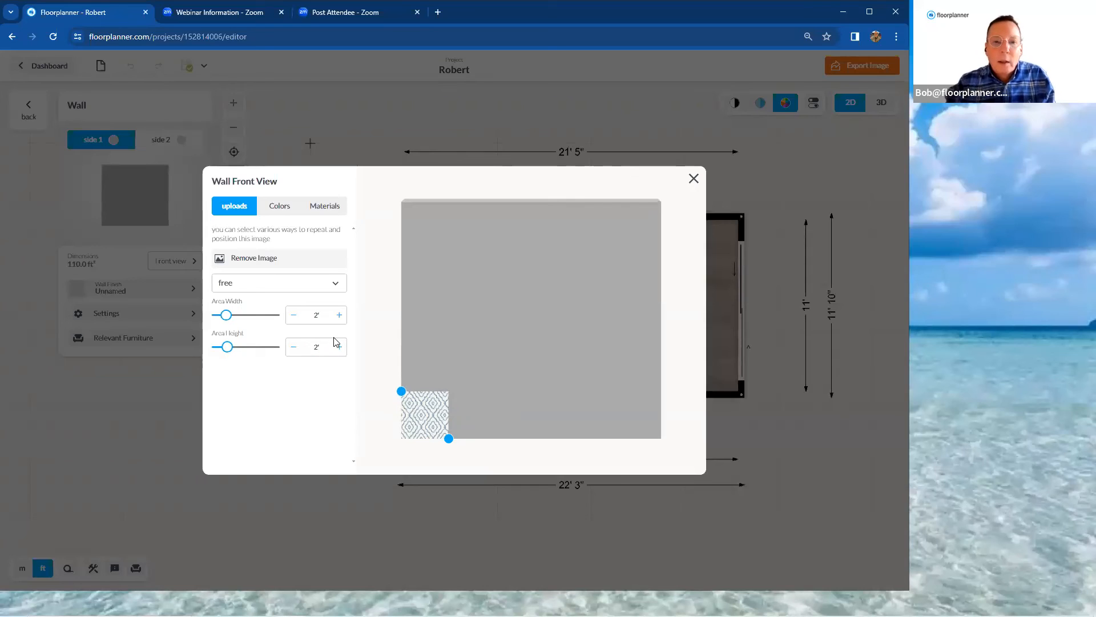
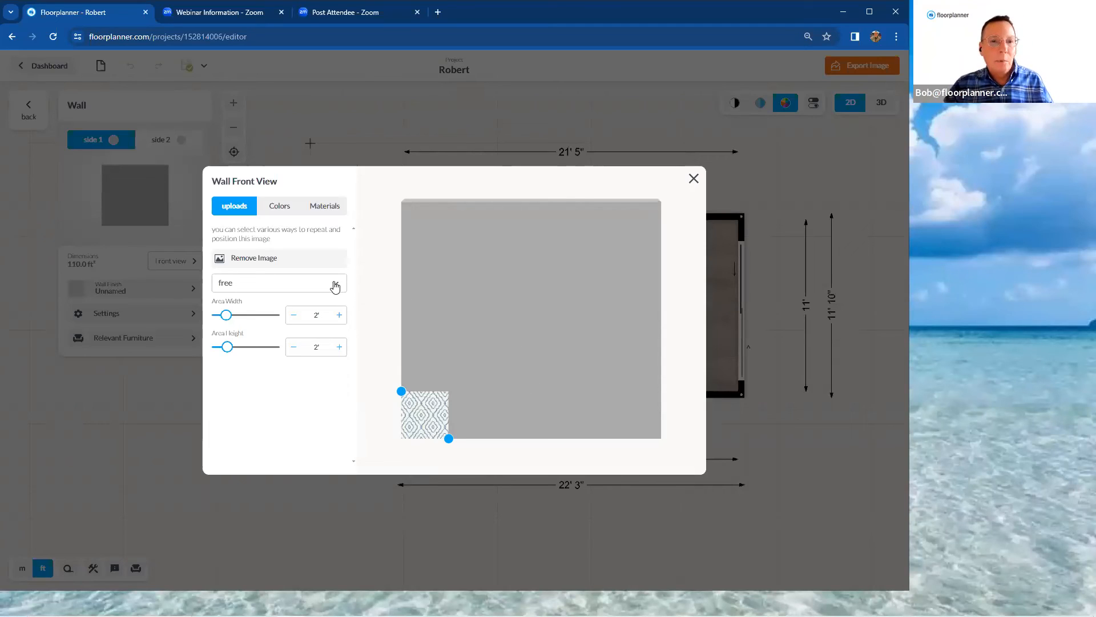
# Set the pattern image's placement to tile-both so it repeats across the wall, and close the wall front view
pyautogui.click(335, 284)
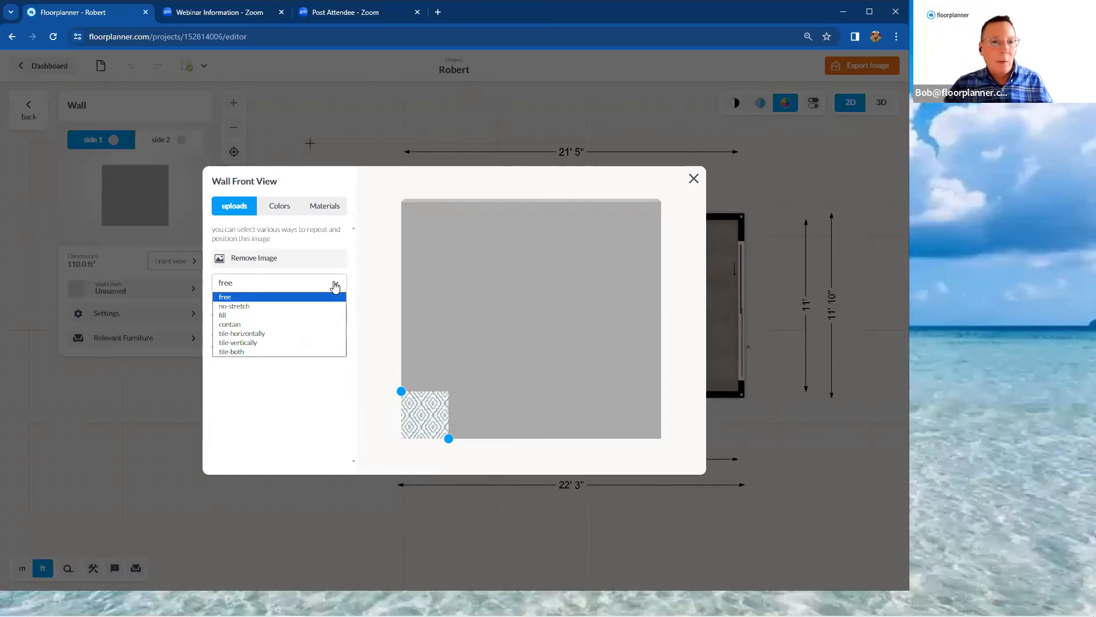
pyautogui.click(332, 352)
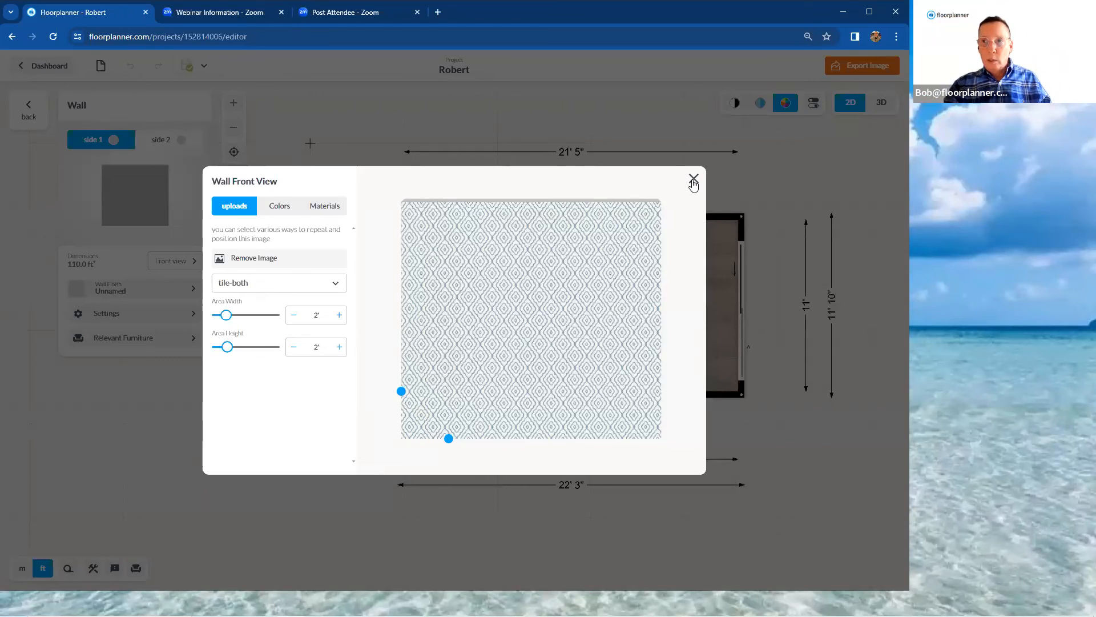
pyautogui.click(694, 180)
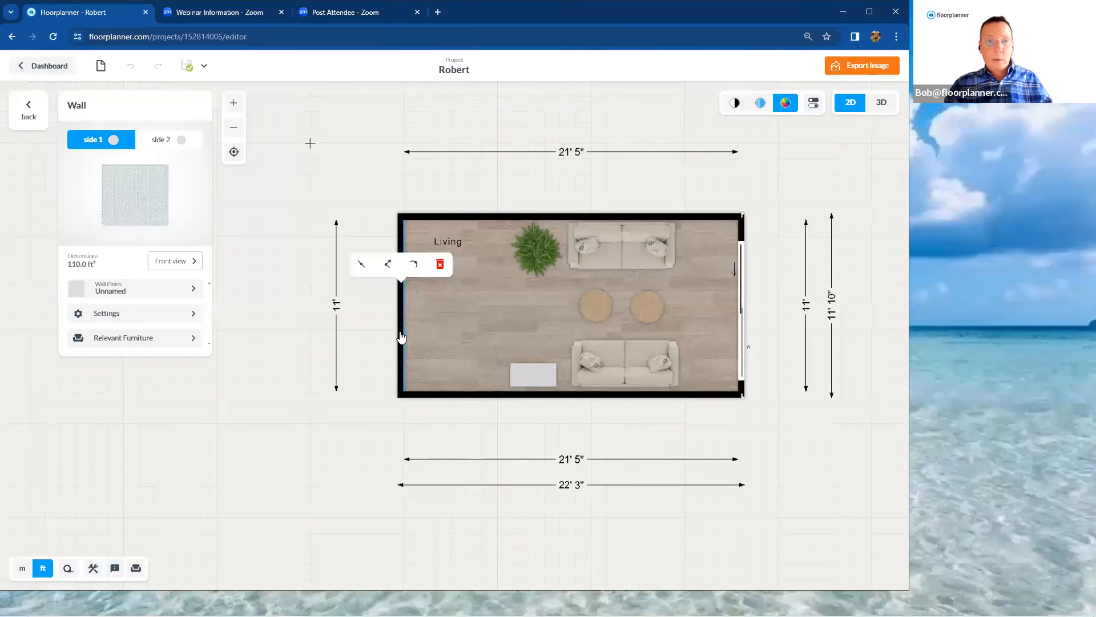
pyautogui.click(138, 222)
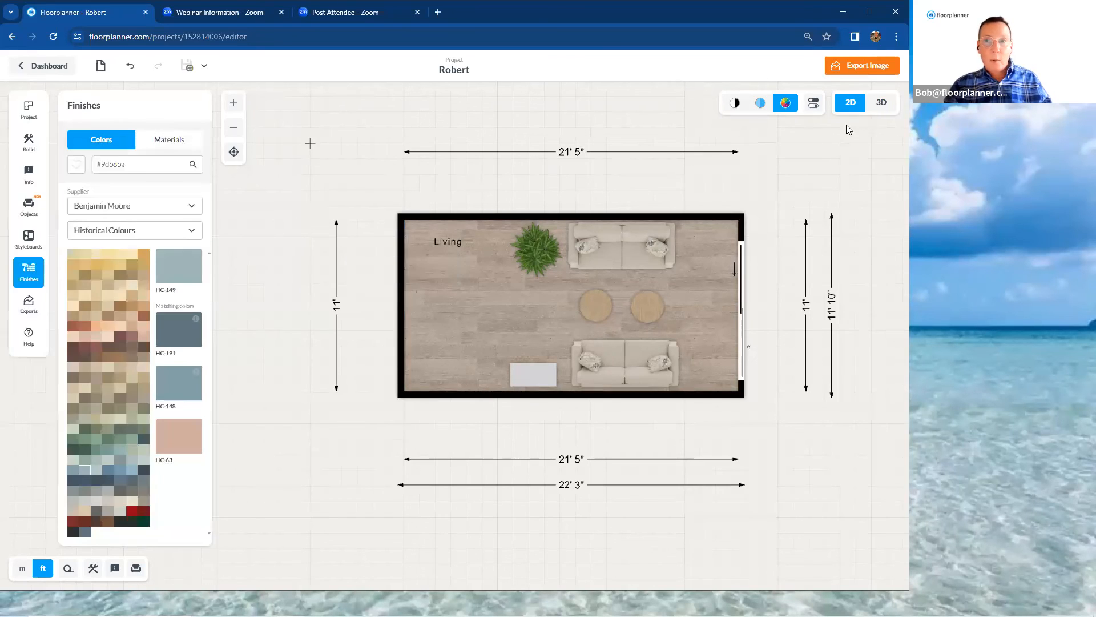
# Examine the tiled pattern wall in the 3D Living Room camera view, from close up and from farther back in the room
pyautogui.click(879, 104)
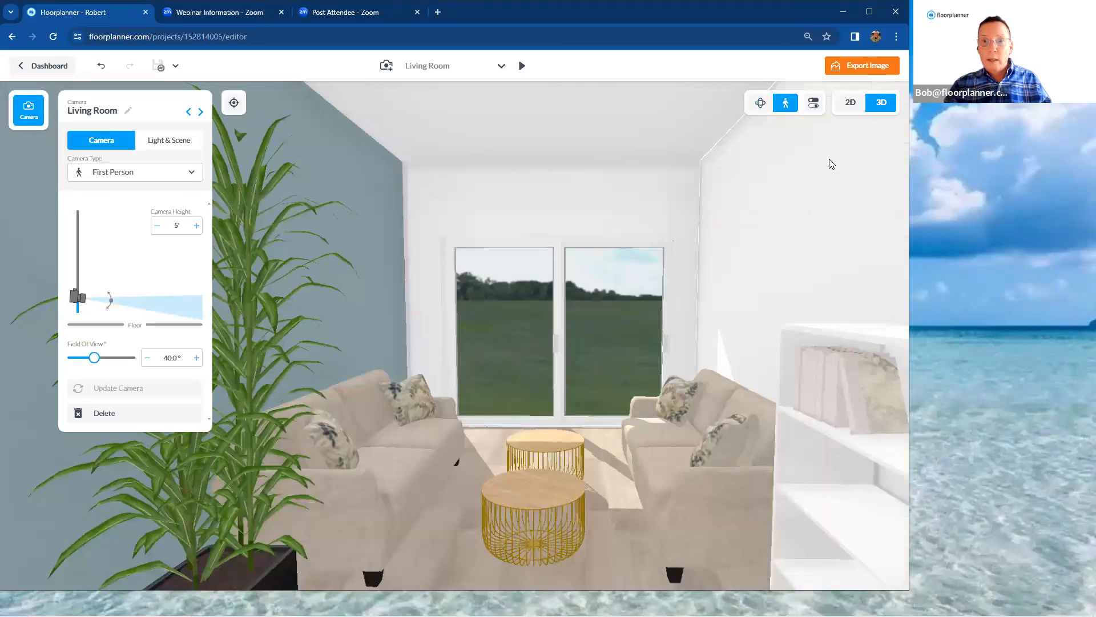
pyautogui.moveTo(831, 181); pyautogui.dragTo(650, 168)
pyautogui.press('Down')
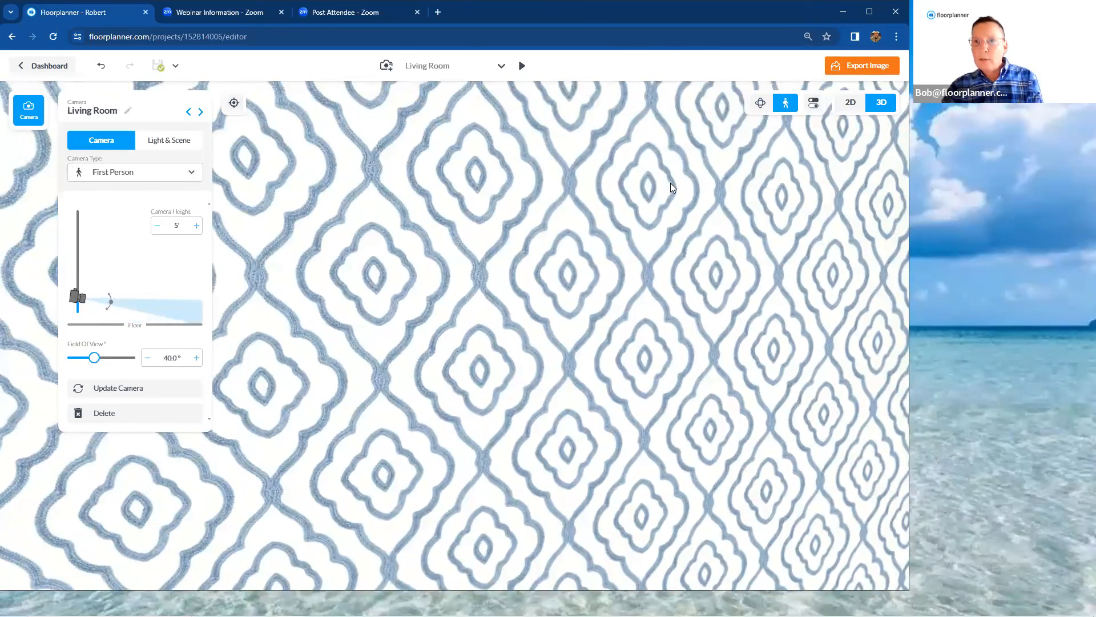
pyautogui.press('Down')
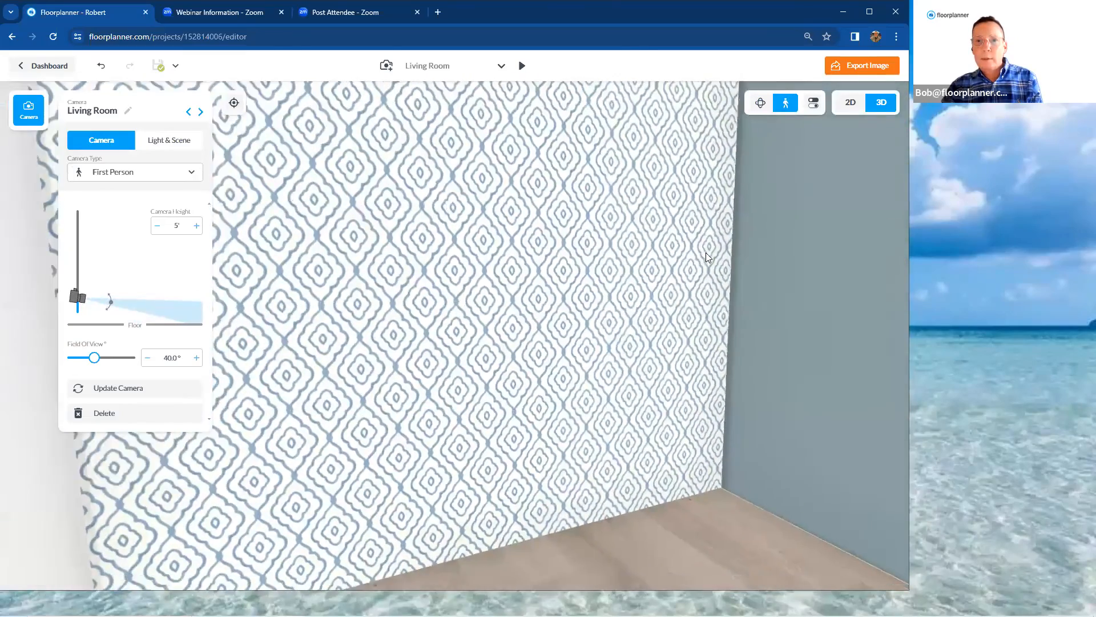
pyautogui.press('Right')
pyautogui.press('Down')
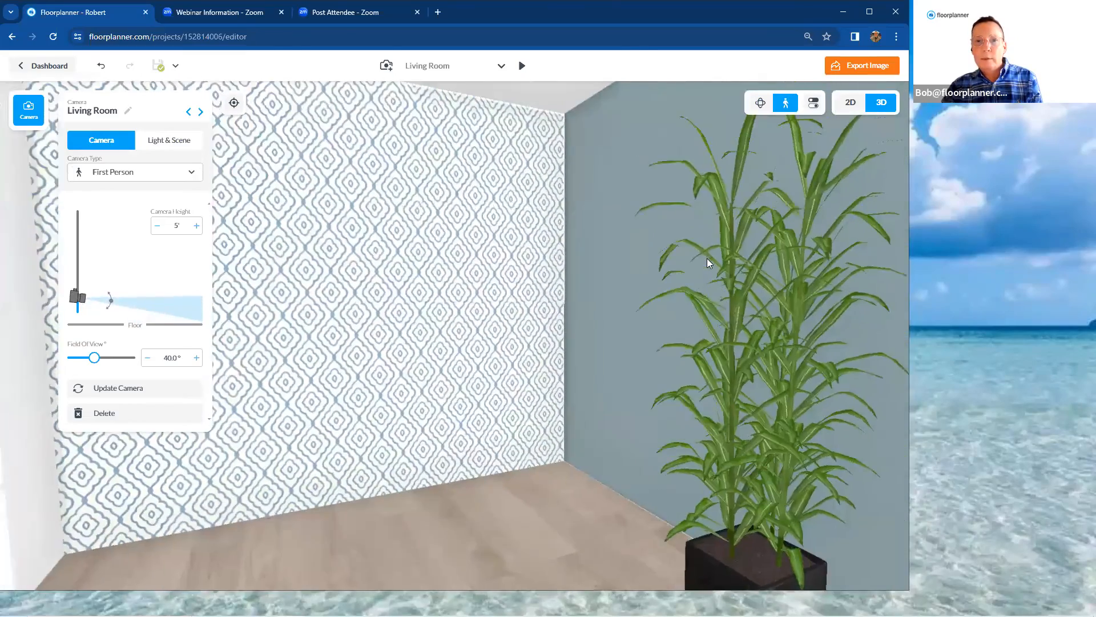
pyautogui.press('Down')
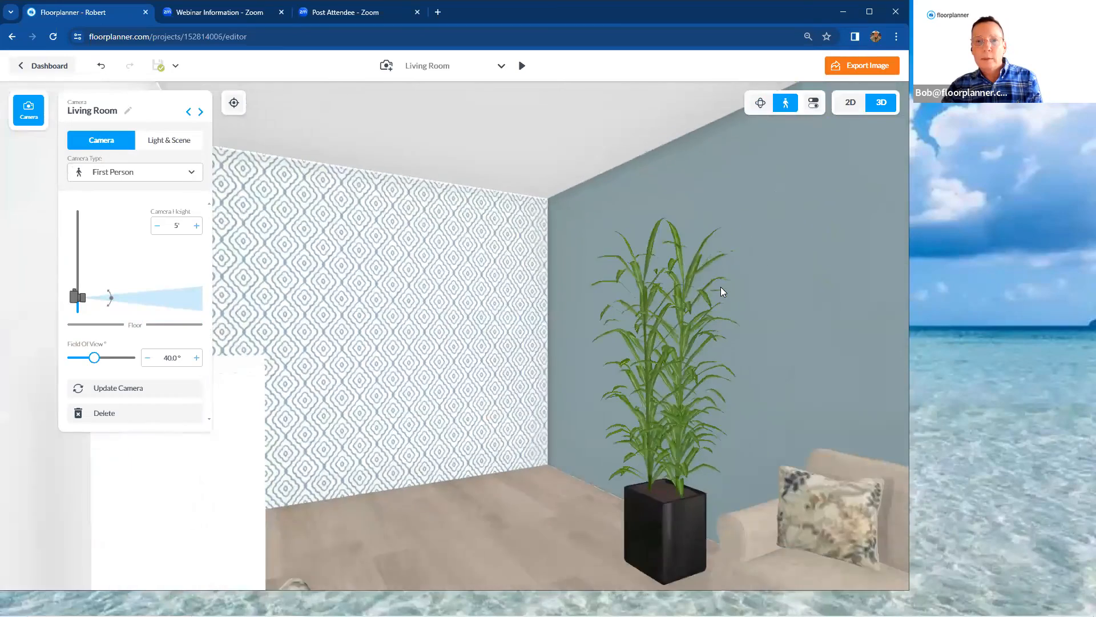
pyautogui.press('Right')
pyautogui.press('Down')
pyautogui.press('Down')
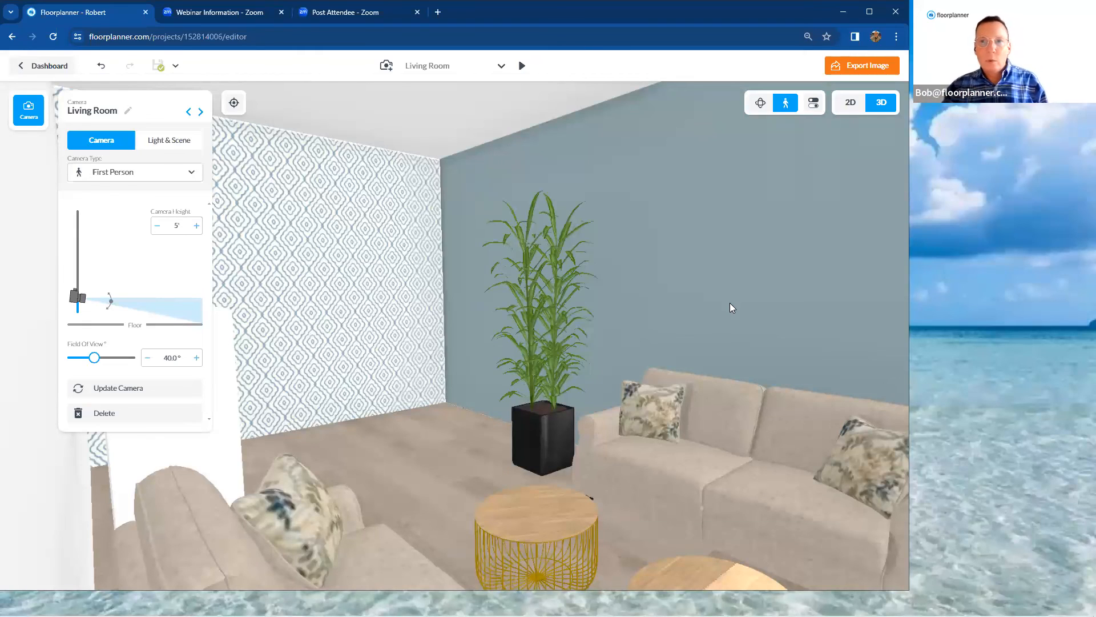
# Return to the 2D plan, open the latest PDF export, and examine its floor plan and scale bar
pyautogui.click(845, 104)
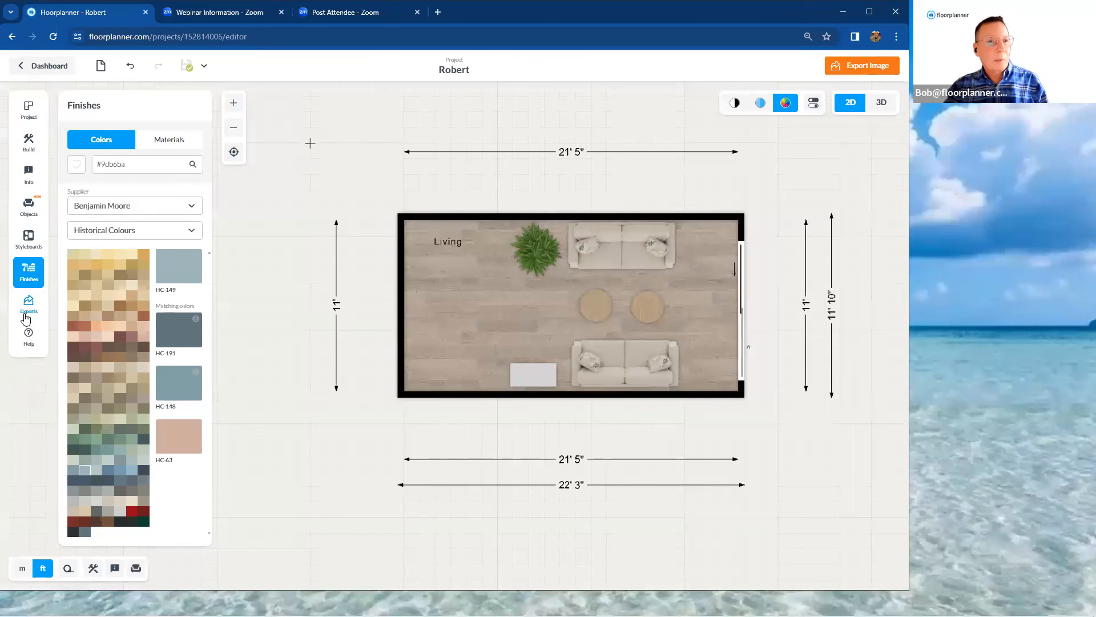
pyautogui.click(26, 313)
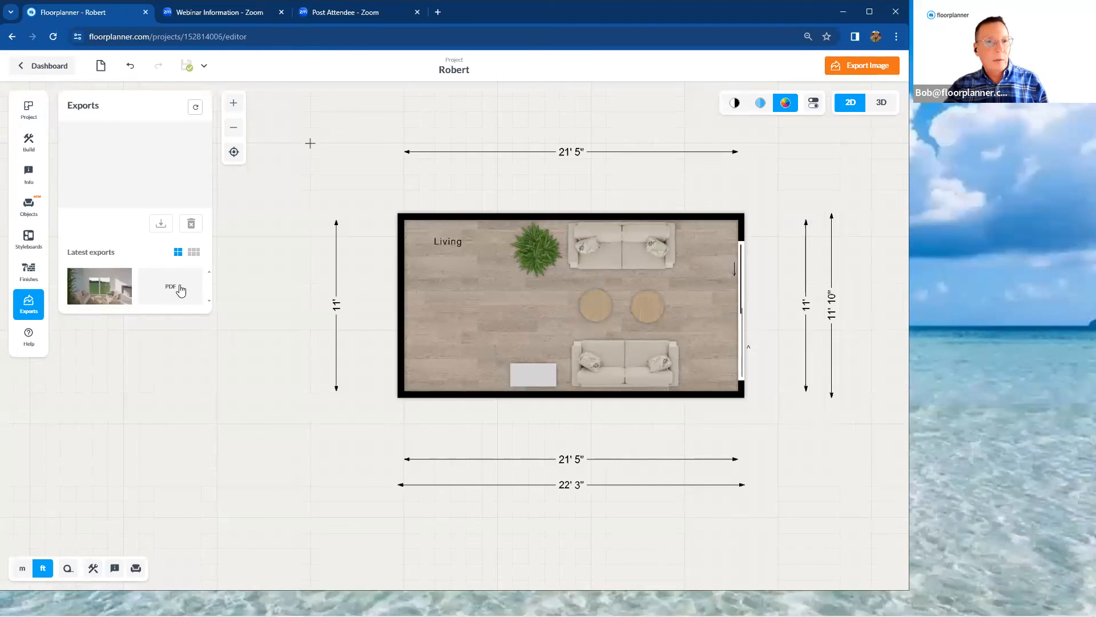
pyautogui.click(180, 291)
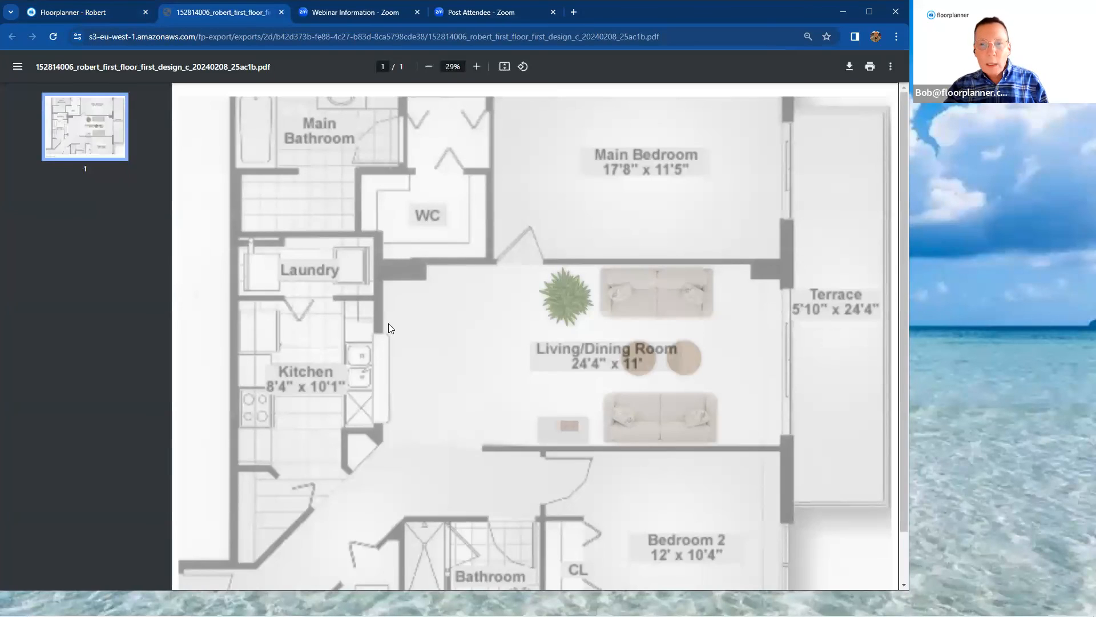
pyautogui.scroll(-2, 403, 332)
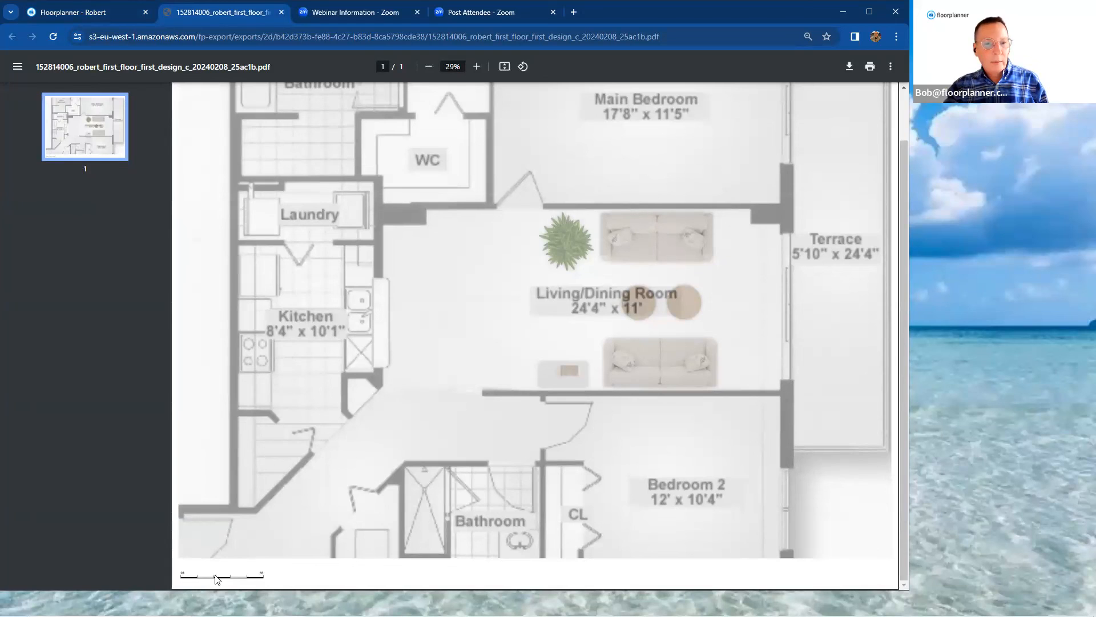
pyautogui.scroll(2, 398, 491)
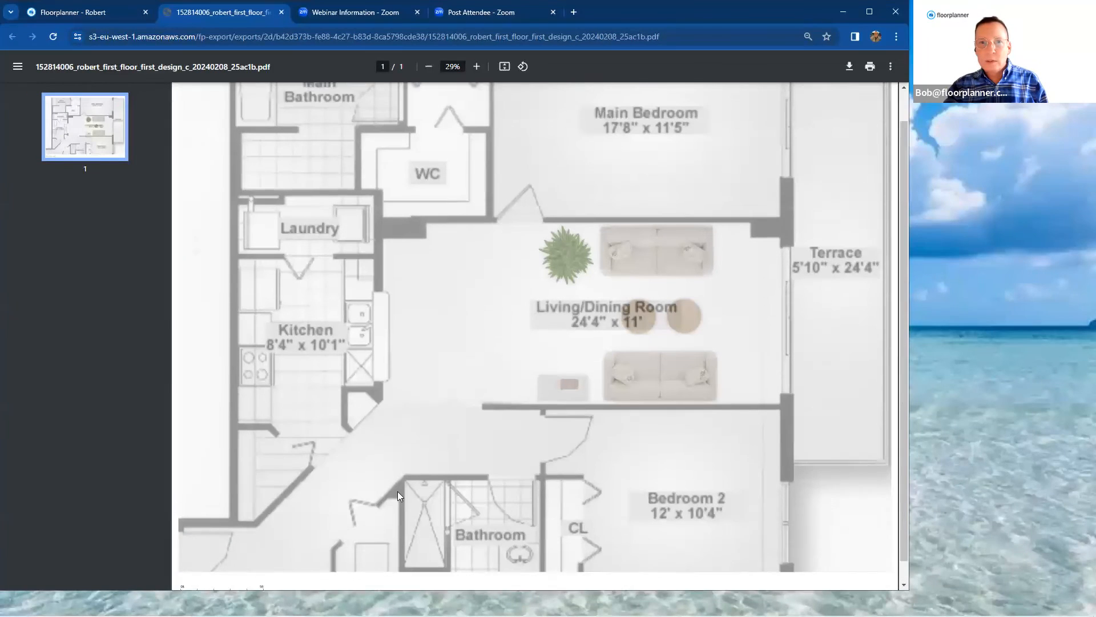
pyautogui.scroll(-2, 530, 435)
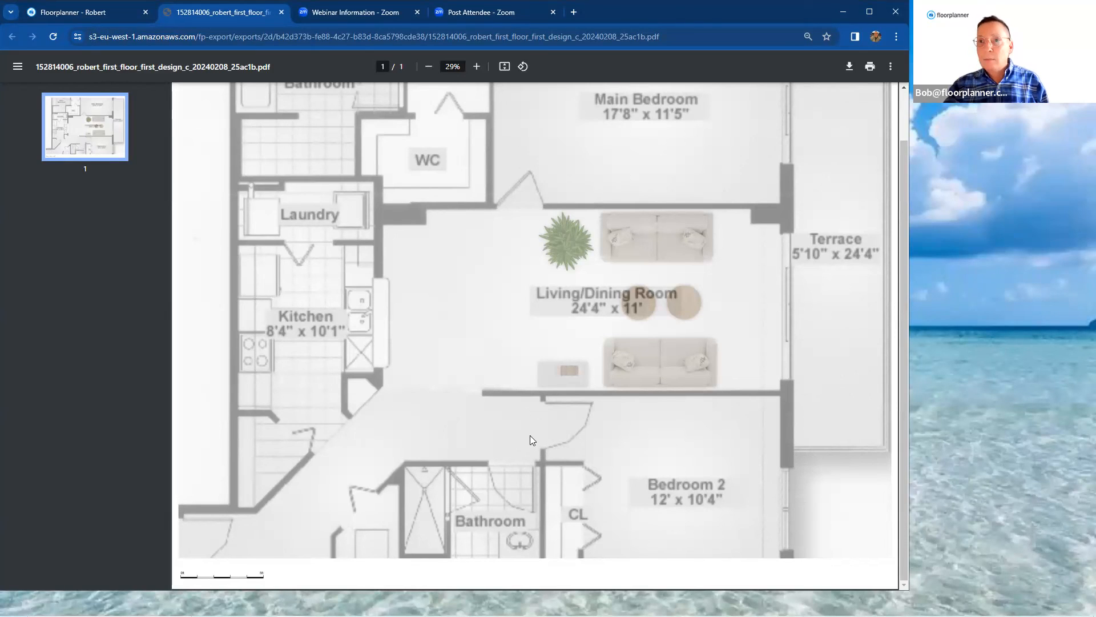
pyautogui.click(100, 18)
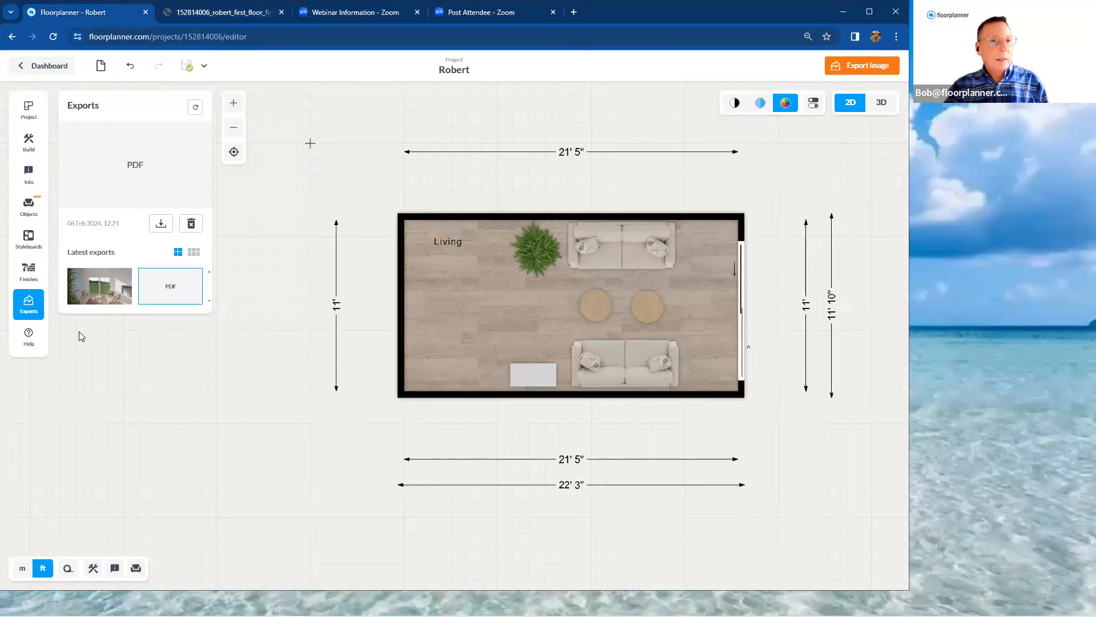
# Open the exported living room render at full size and inspect the sofa and its pillows up close
pyautogui.click(93, 302)
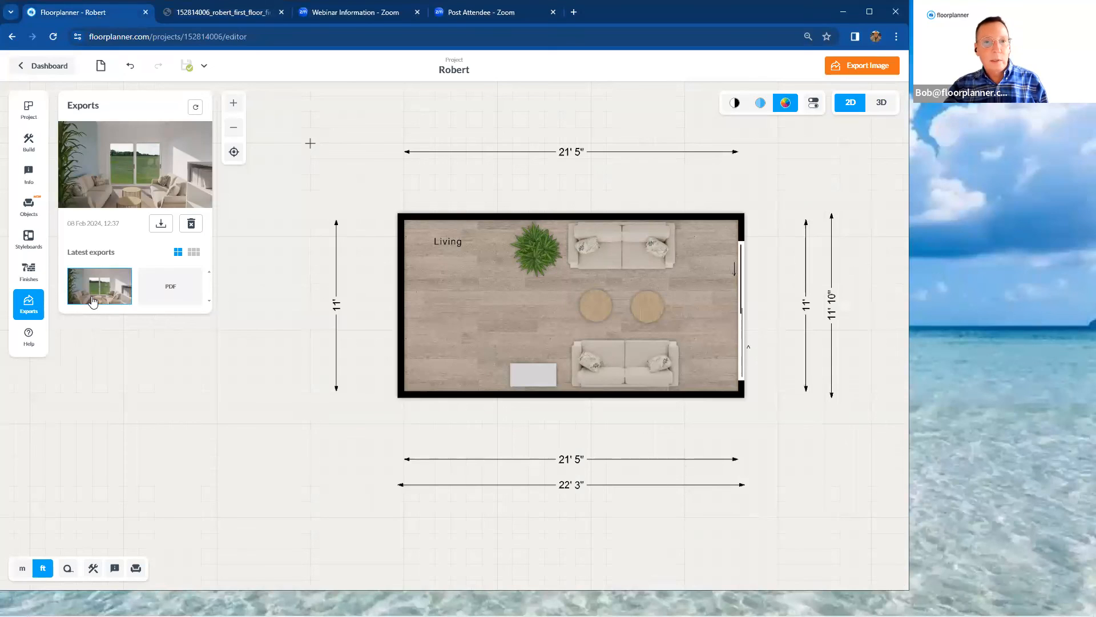
pyautogui.click(94, 301)
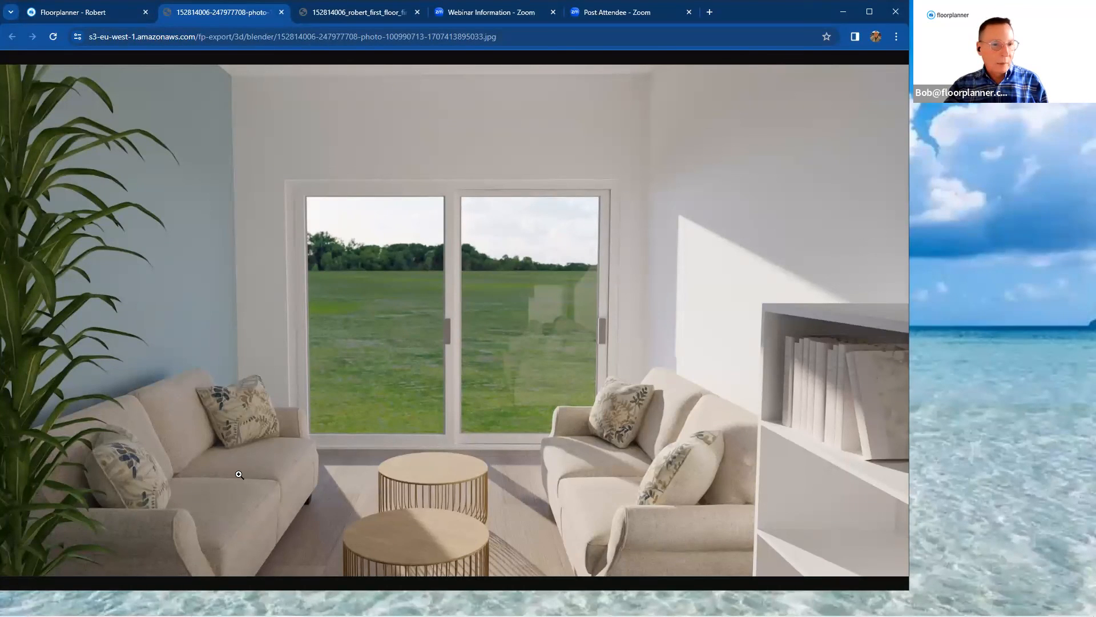
pyautogui.click(115, 494)
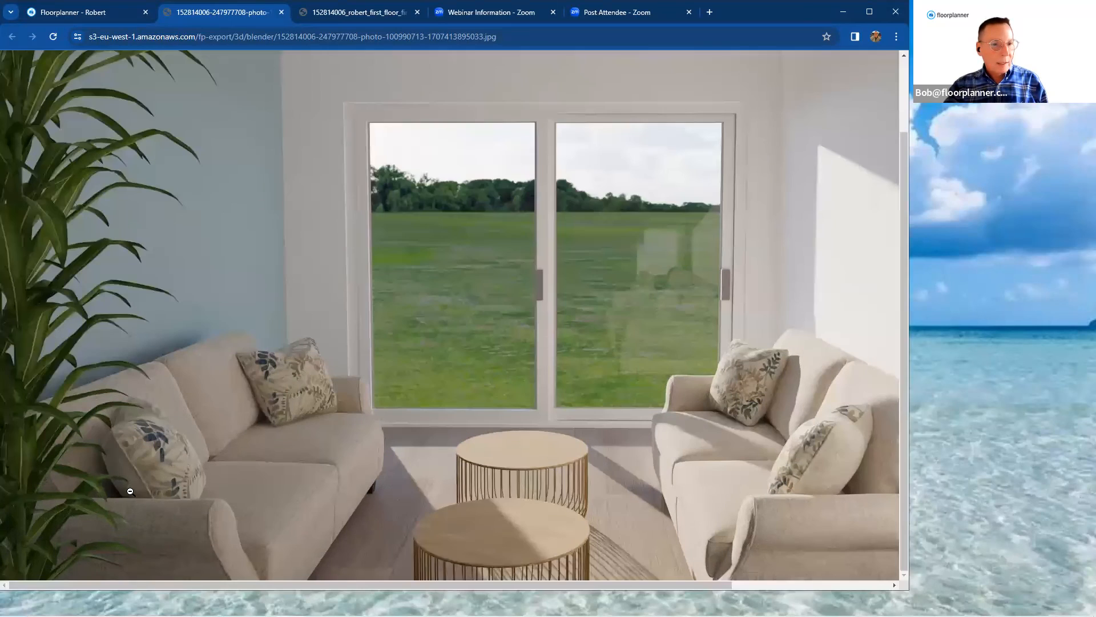
pyautogui.click(203, 483)
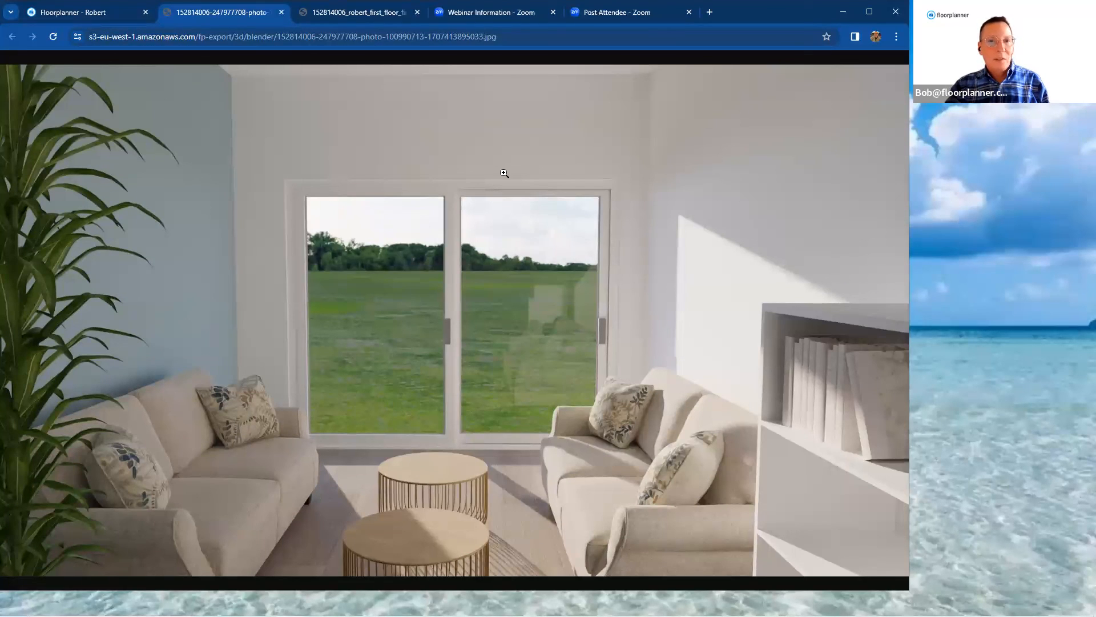
pyautogui.moveTo(512, 39)
pyautogui.mouseDown()
pyautogui.moveTo(86, 45)
pyautogui.moveTo(505, 34)
pyautogui.mouseUp()
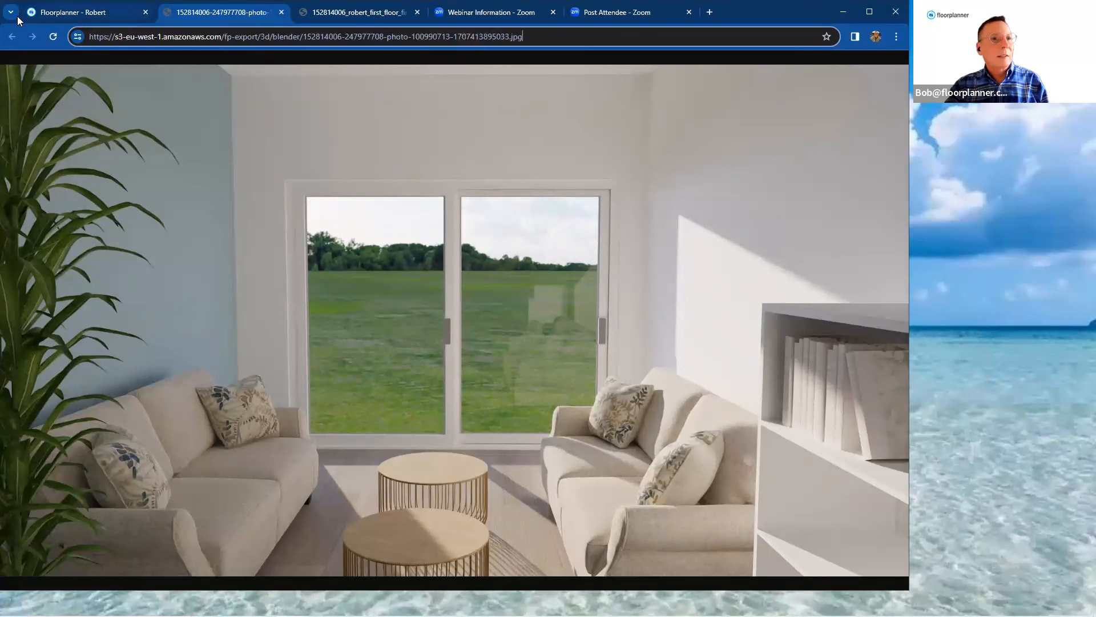
# Switch to the PowerPoint slide show and go through the inspiration gallery slides up to the Advanced Tools Webinar slide
pyautogui.click(68, 13)
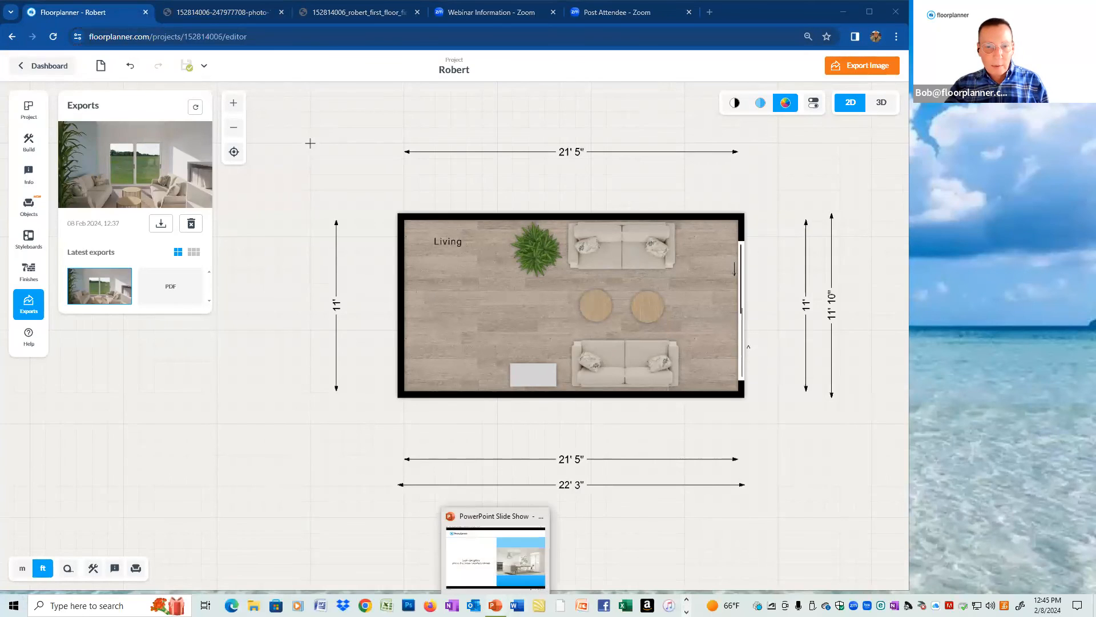
pyautogui.click(495, 605)
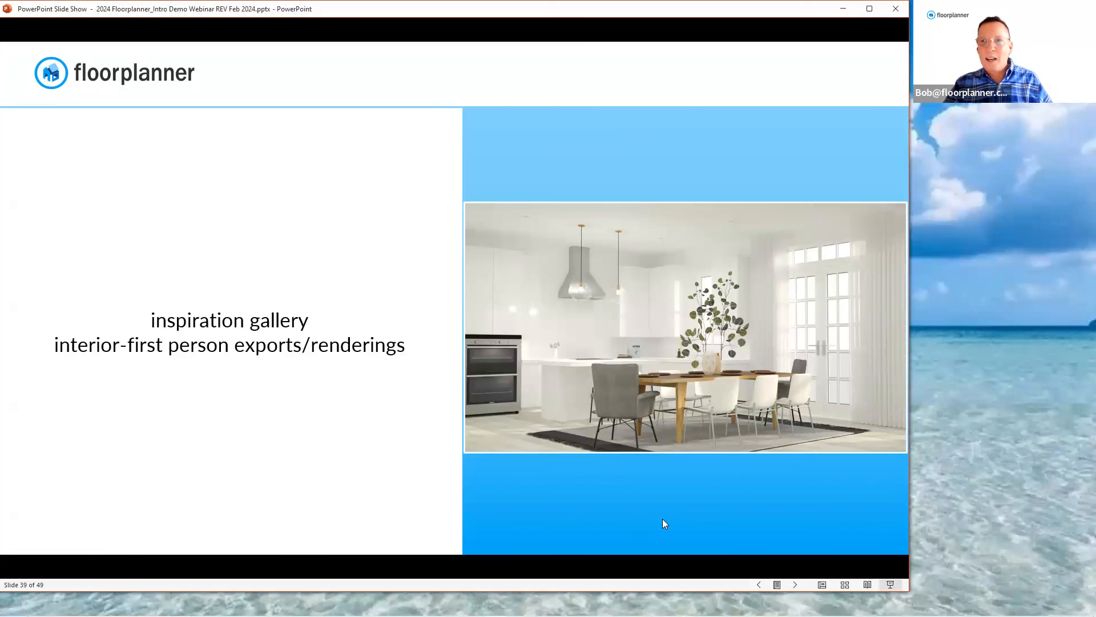
pyautogui.click(674, 508)
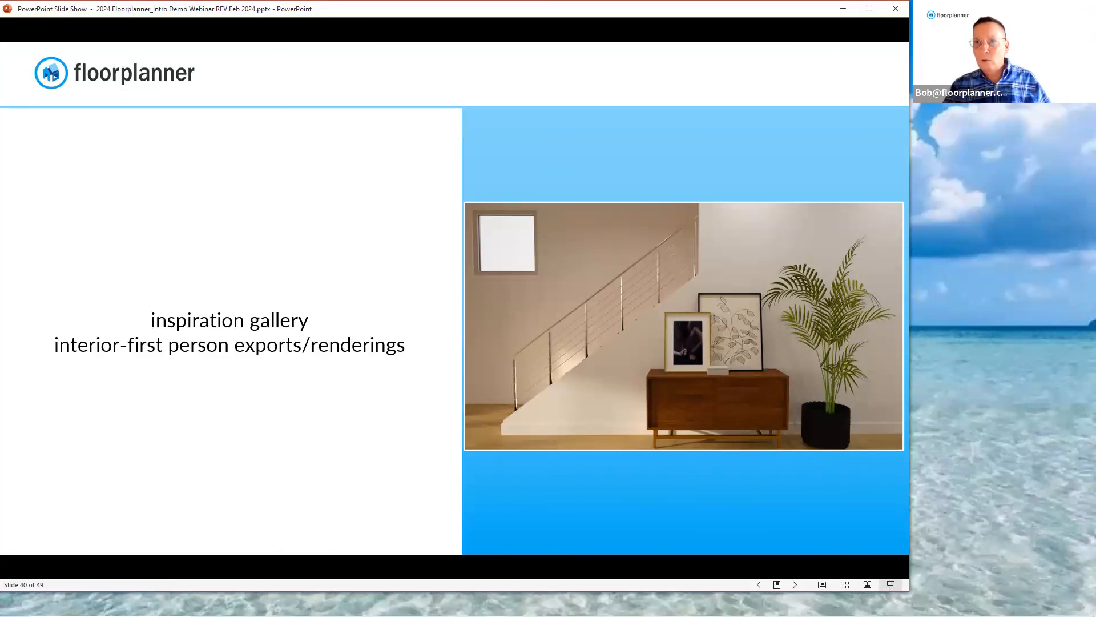
pyautogui.press('Right')
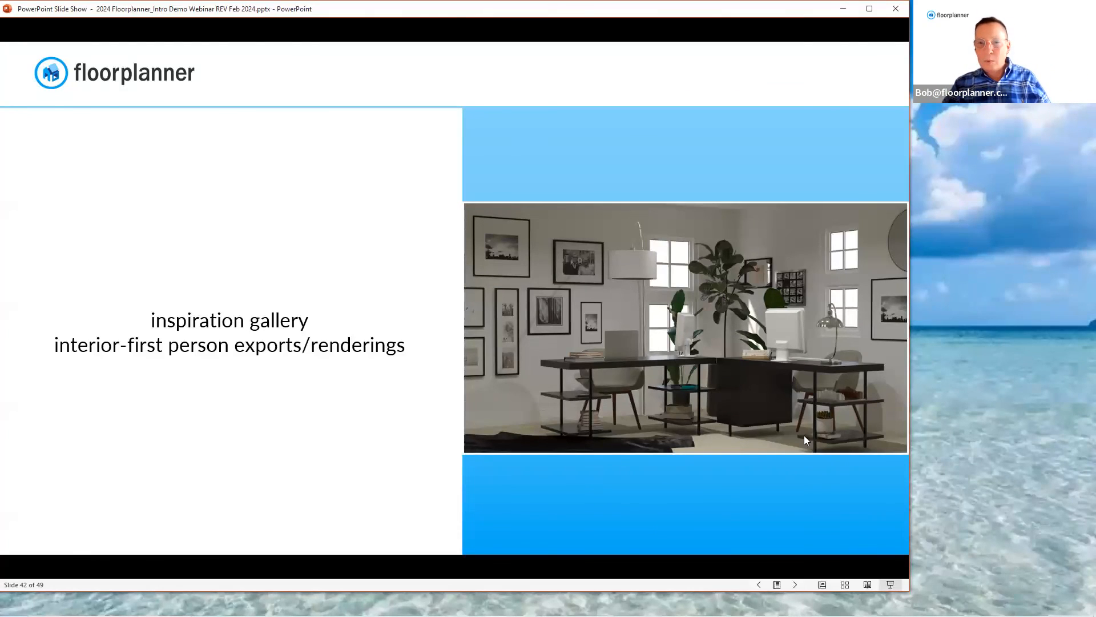
pyautogui.click(750, 476)
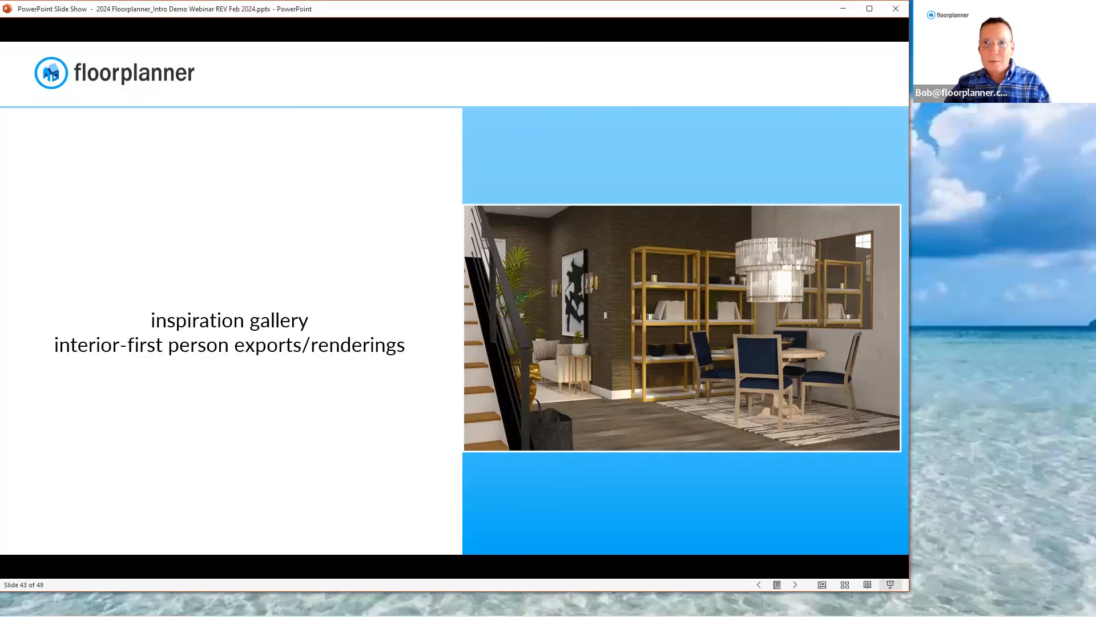
pyautogui.click(682, 372)
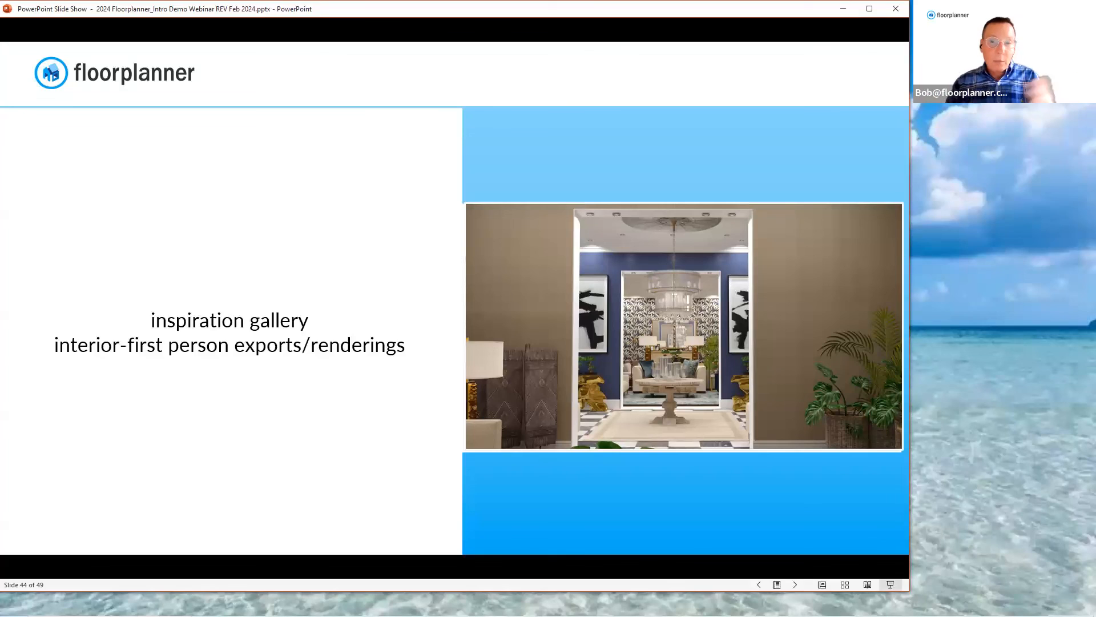
pyautogui.press('Right')
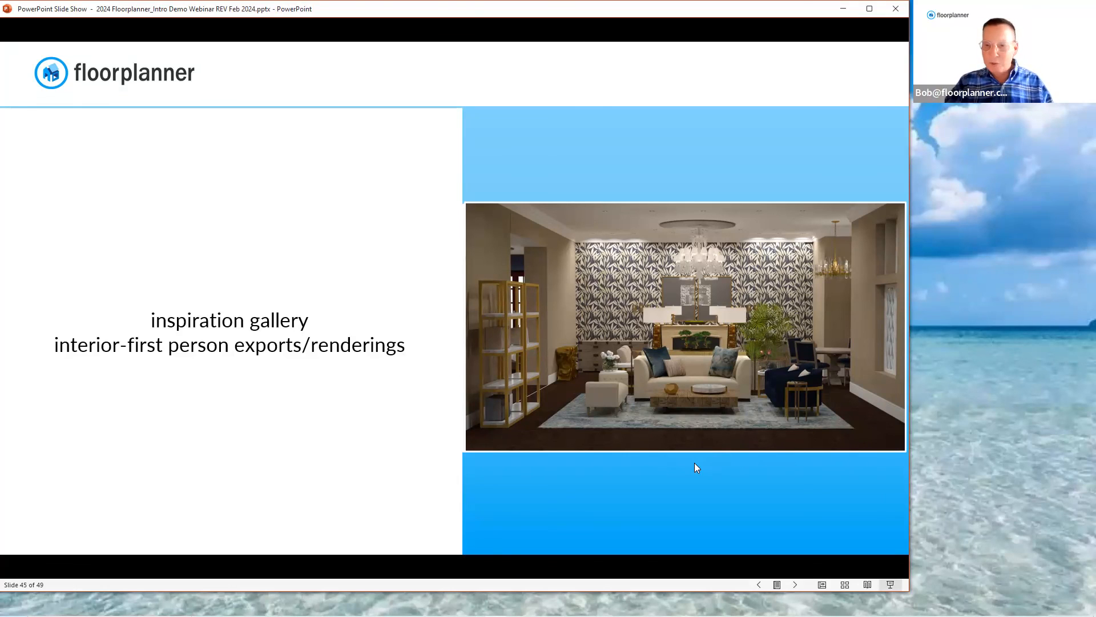
pyautogui.click(643, 475)
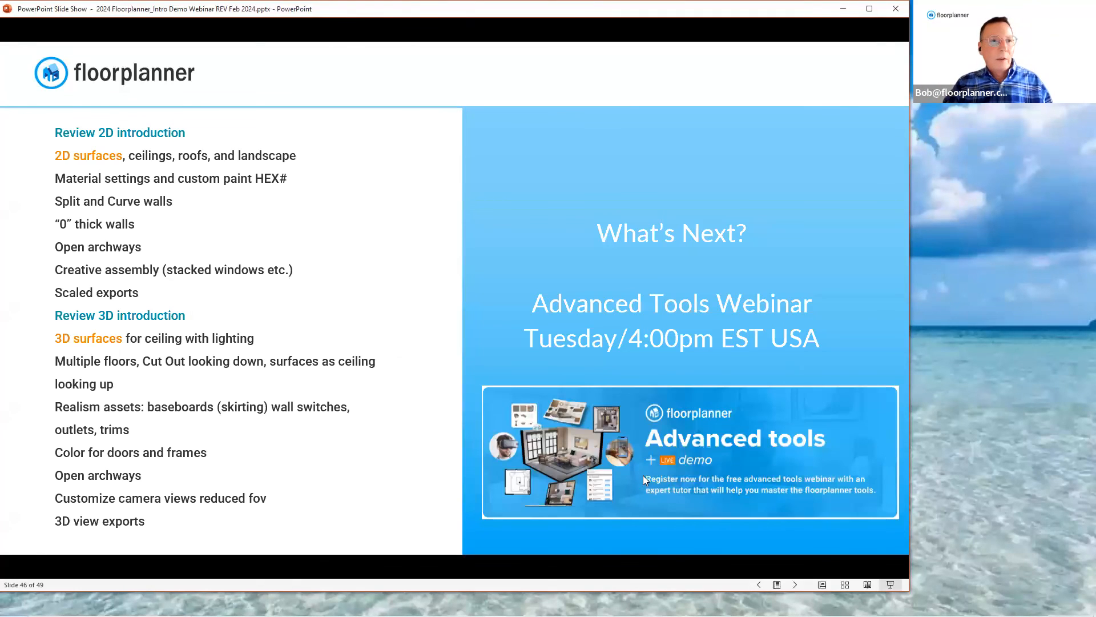